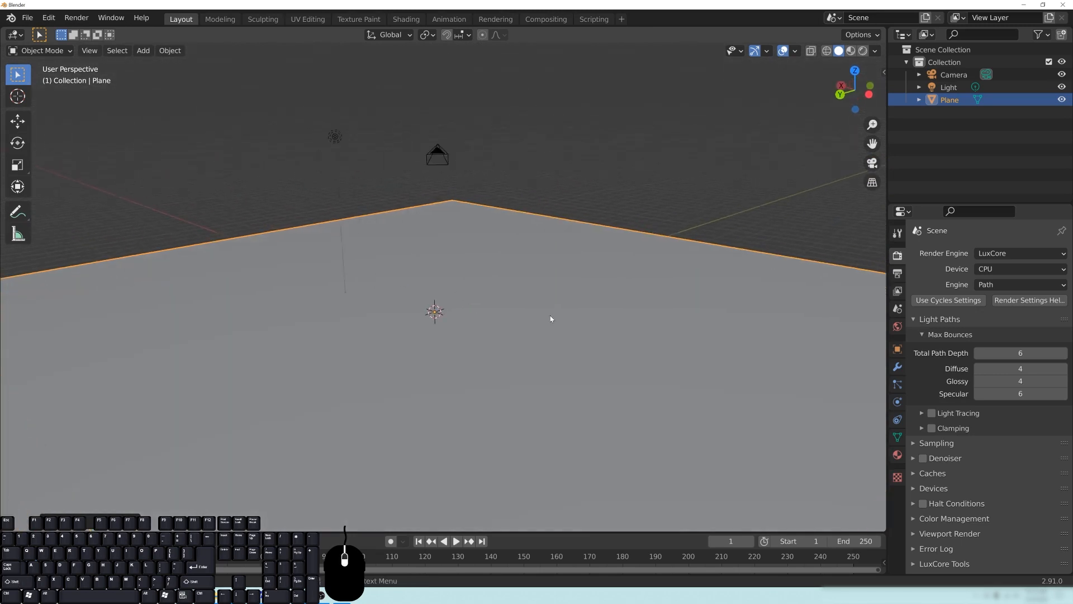
{"action": "key", "text": "shift+a"}
{"action": "mouse_move", "coordinate": [474, 323]}
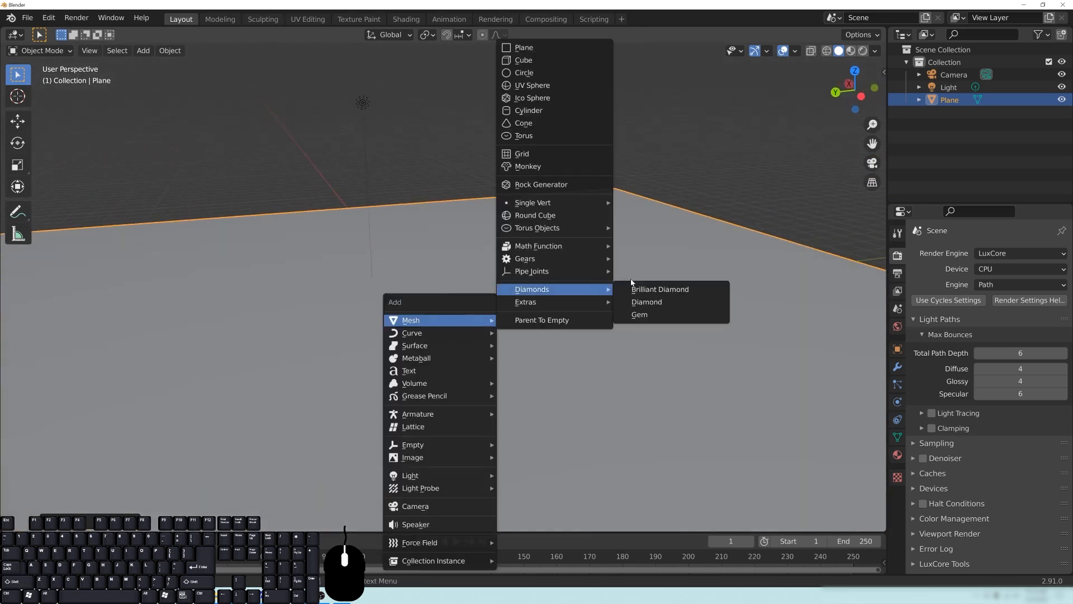
{"action": "middle_click_drag", "start_coordinate": [624, 295], "coordinate": [560, 296]}
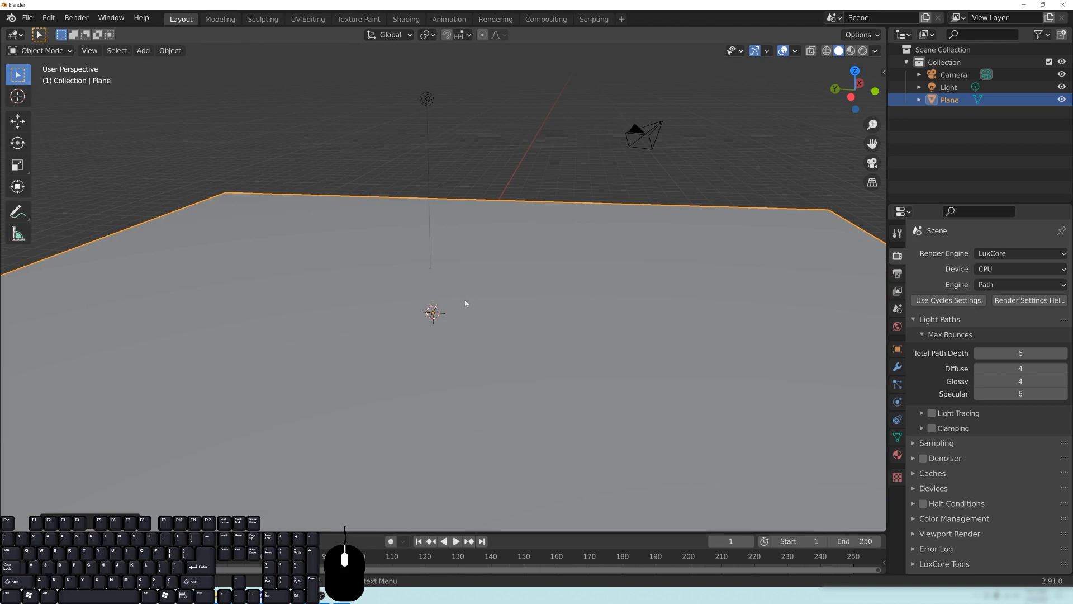
{"action": "middle_click_drag", "start_coordinate": [429, 298], "coordinate": [551, 305]}
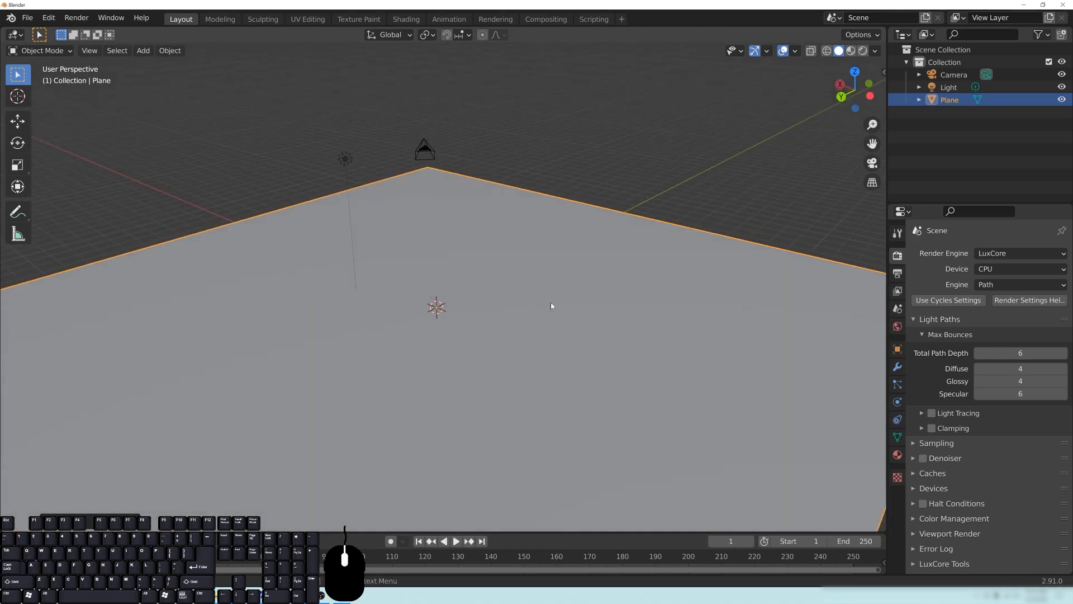
- Add a Monkey mesh to the scene at the 3D cursor on the large plane
{"action": "middle_click_drag", "start_coordinate": [661, 304], "coordinate": [490, 319]}
{"action": "key", "text": "shift+a"}
{"action": "mouse_move", "coordinate": [486, 315]}
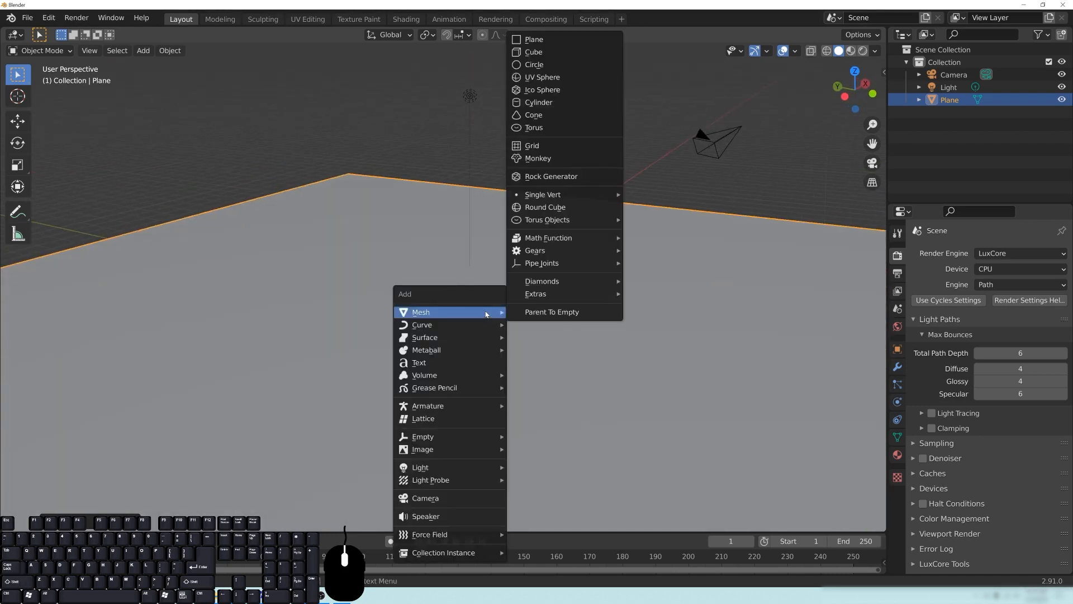
{"action": "left_click", "coordinate": [555, 162]}
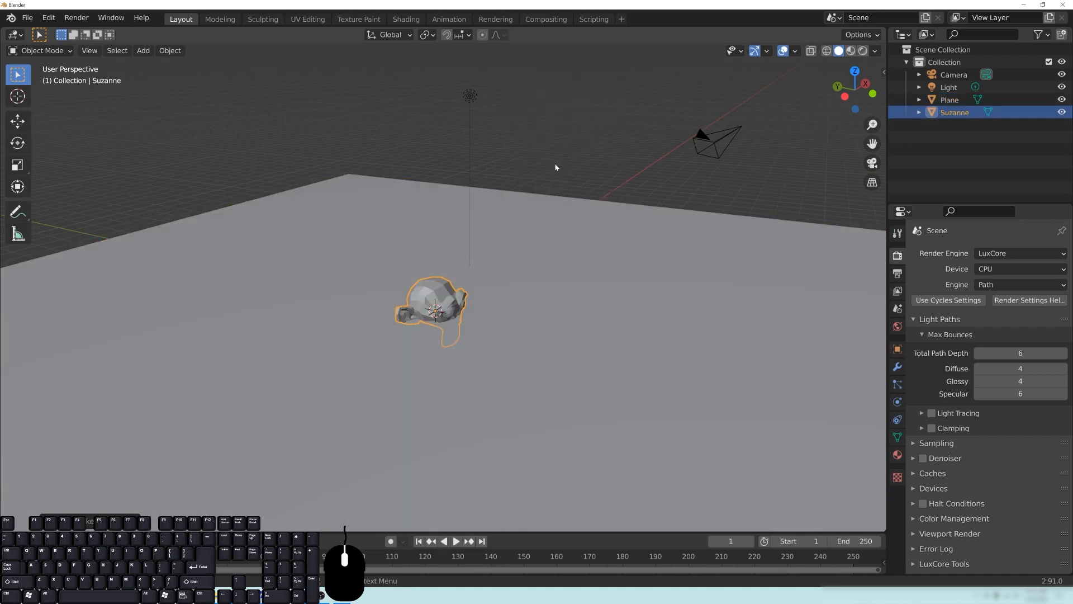
{"action": "middle_click_drag", "start_coordinate": [395, 338], "coordinate": [418, 310]}
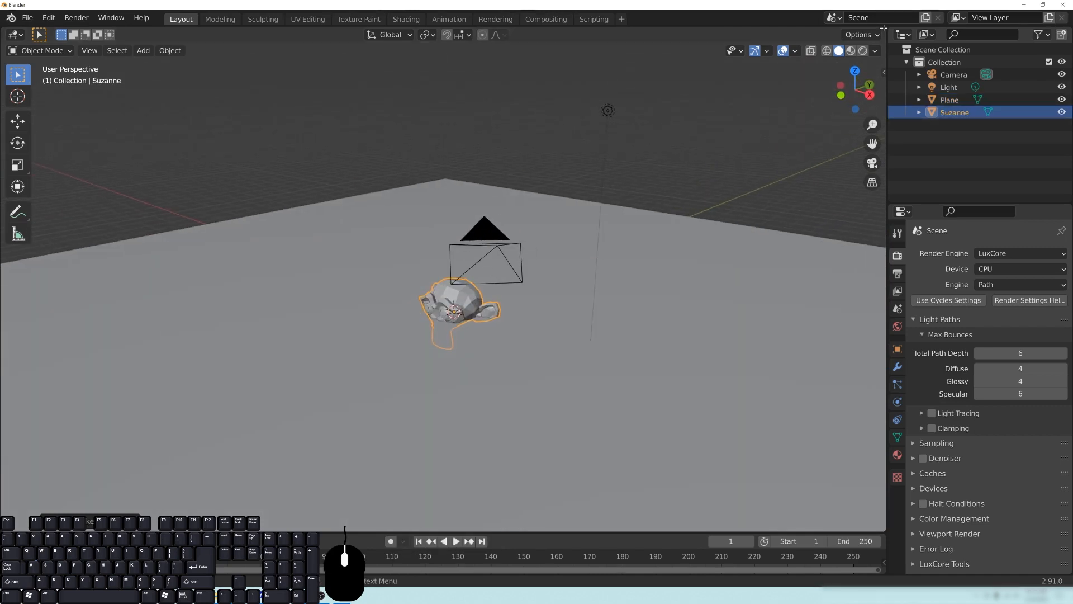
- Split the 3D viewport into two side-by-side views and turn on the Screencast Keys display
{"action": "left_click_drag", "start_coordinate": [882, 28], "coordinate": [491, 64]}
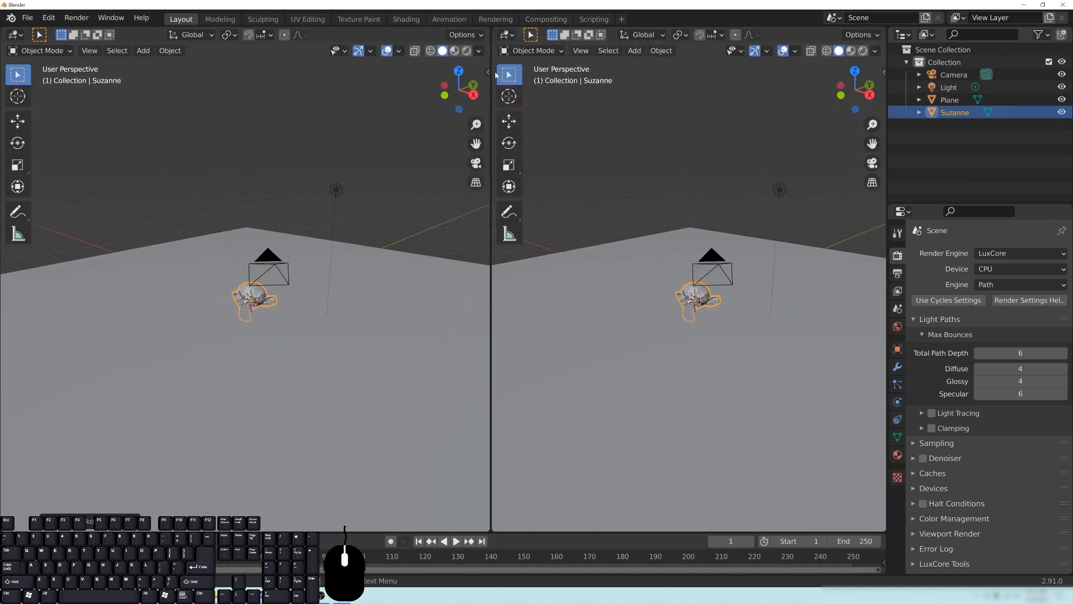
{"action": "left_click", "coordinate": [487, 71]}
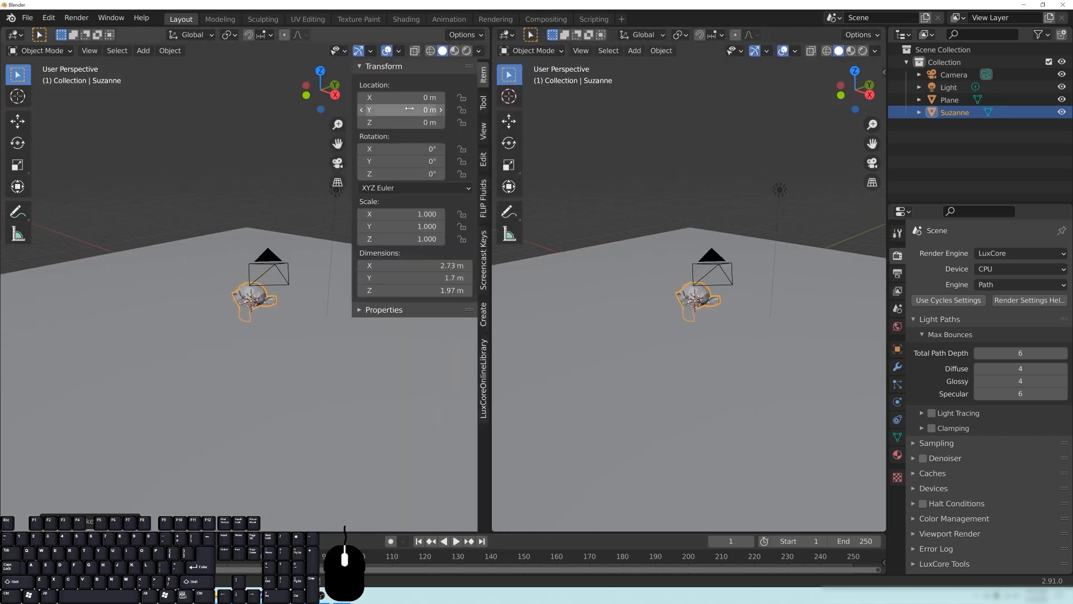
{"action": "left_click", "coordinate": [484, 262]}
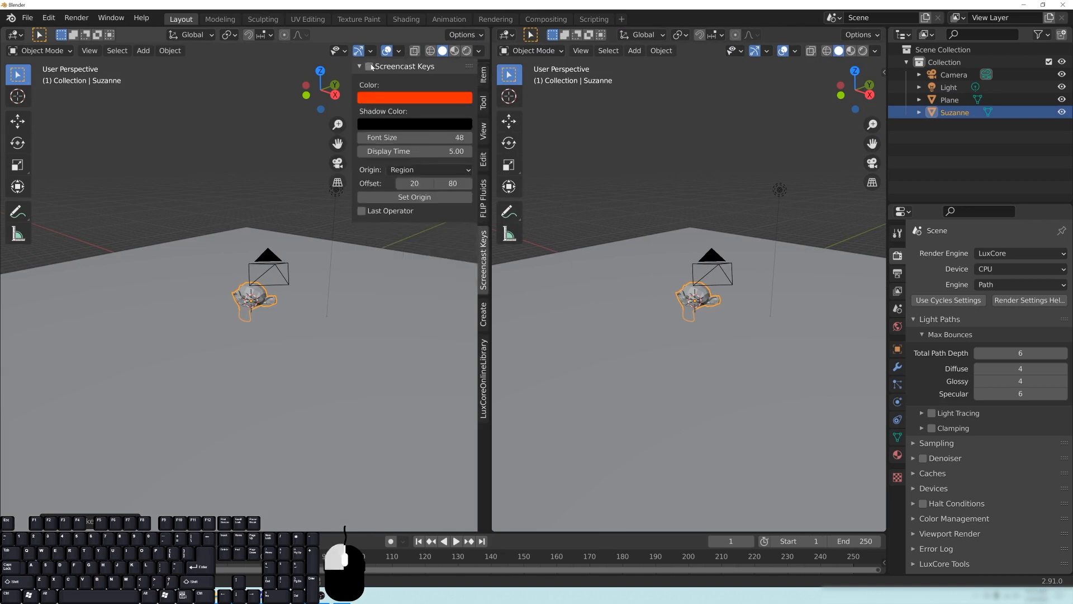
{"action": "middle_click_drag", "start_coordinate": [270, 253], "coordinate": [275, 255]}
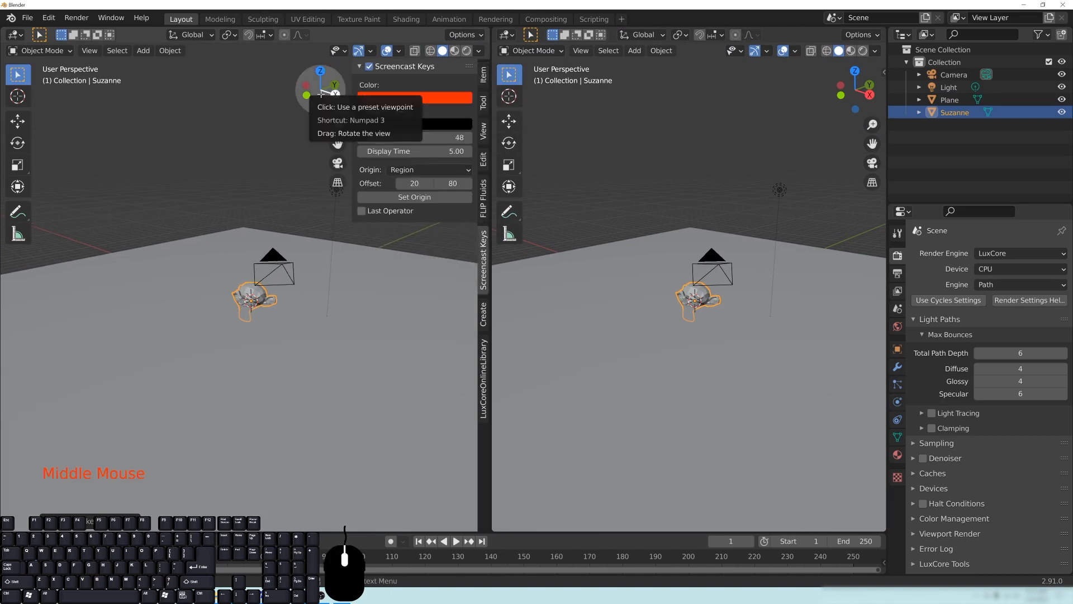
{"action": "key", "text": "n"}
- Tilt the monkey head in right orthographic view and raise it about 0.53 m along the Z axis
{"action": "middle_click_drag", "start_coordinate": [347, 136], "coordinate": [394, 307]}
{"action": "key", "text": "KP_3"}
{"action": "scroll", "coordinate": [338, 307], "scroll_direction": "up", "scroll_amount": 6}
{"action": "middle_click_drag", "start_coordinate": [324, 337], "coordinate": [318, 357], "text": "shift"}
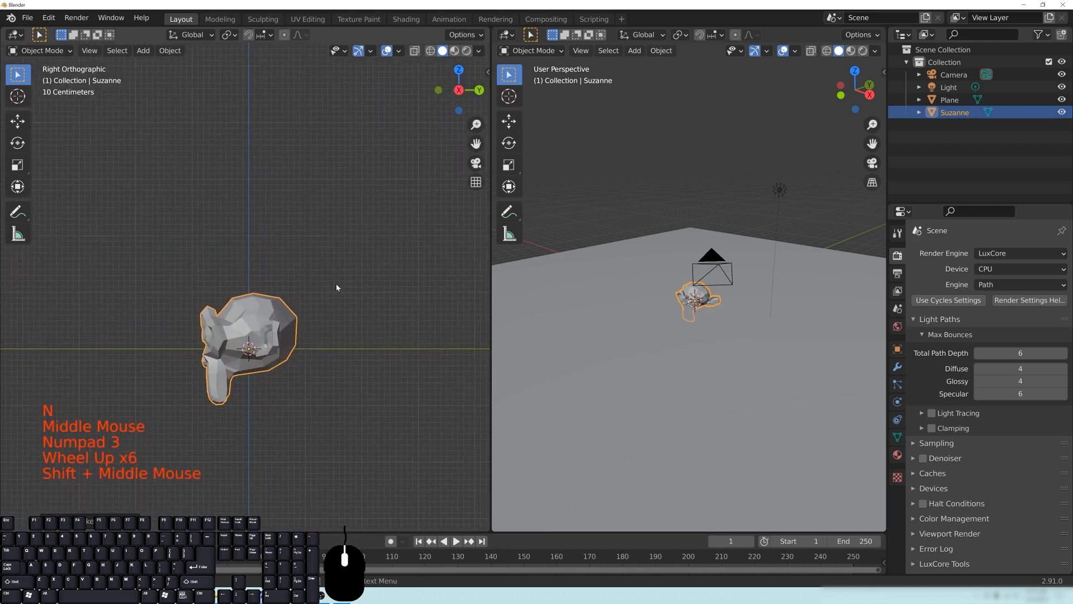
{"action": "key", "text": "r"}
{"action": "left_click", "coordinate": [311, 361], "text": "ctrl"}
{"action": "key", "text": "g"}
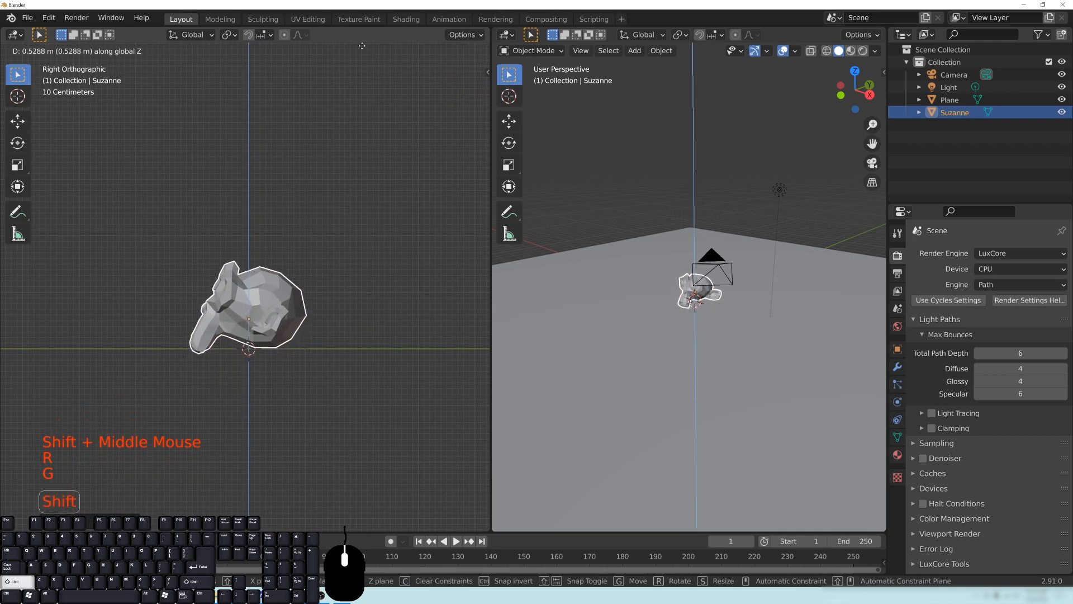
{"action": "left_click", "coordinate": [356, 282]}
- Fine-tune the monkey head's tilt and shift it along the Z axis so it rests on the ground plane
{"action": "key", "text": "r"}
{"action": "left_click", "coordinate": [365, 251]}
{"action": "key", "text": "r"}
{"action": "left_click", "coordinate": [369, 250]}
{"action": "key", "text": "g"}
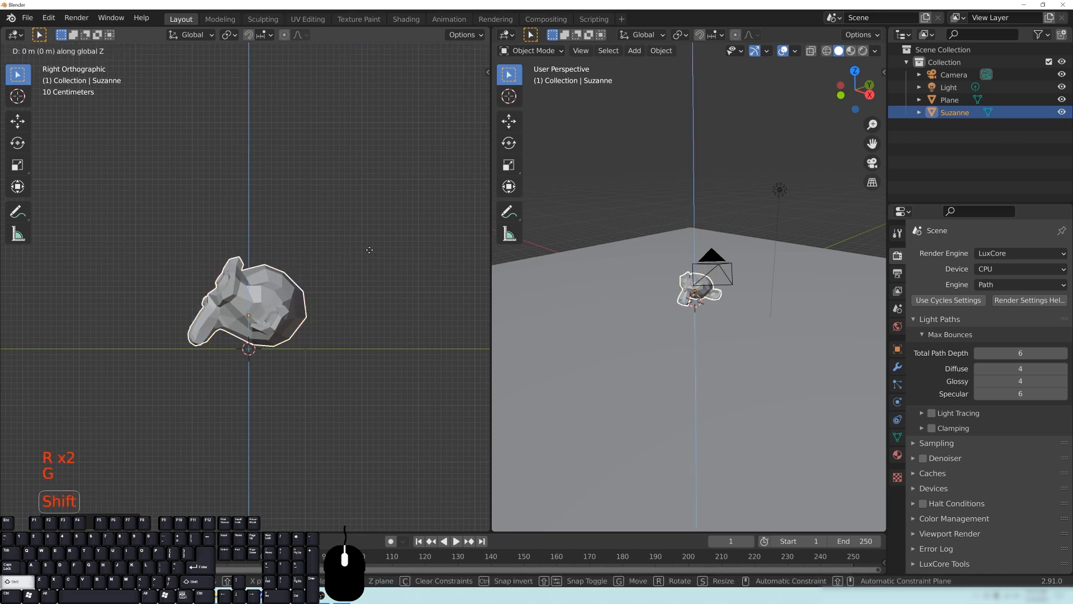
{"action": "left_click", "coordinate": [363, 274]}
- Add a level 3 Subdivision Surface modifier to the monkey head and shade it smooth
{"action": "middle_click_drag", "start_coordinate": [363, 275], "coordinate": [270, 294]}
{"action": "scroll", "coordinate": [367, 324], "scroll_direction": "down", "scroll_amount": 4}
{"action": "key", "text": "ctrl+3"}
{"action": "scroll", "coordinate": [278, 300], "scroll_direction": "up", "scroll_amount": 7}
{"action": "right_click", "coordinate": [252, 293]}
{"action": "scroll", "coordinate": [256, 297], "scroll_direction": "down", "scroll_amount": 2}
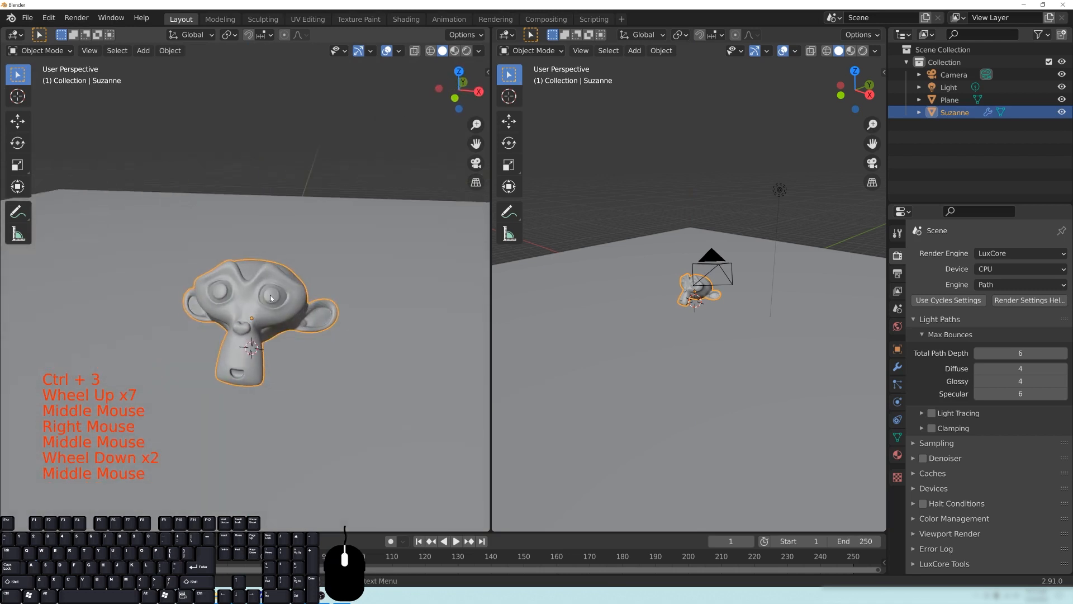
{"action": "scroll", "coordinate": [266, 267], "scroll_direction": "down", "scroll_amount": 2}
{"action": "middle_click_drag", "start_coordinate": [267, 270], "coordinate": [238, 302]}
{"action": "scroll", "coordinate": [269, 291], "scroll_direction": "down", "scroll_amount": 3}
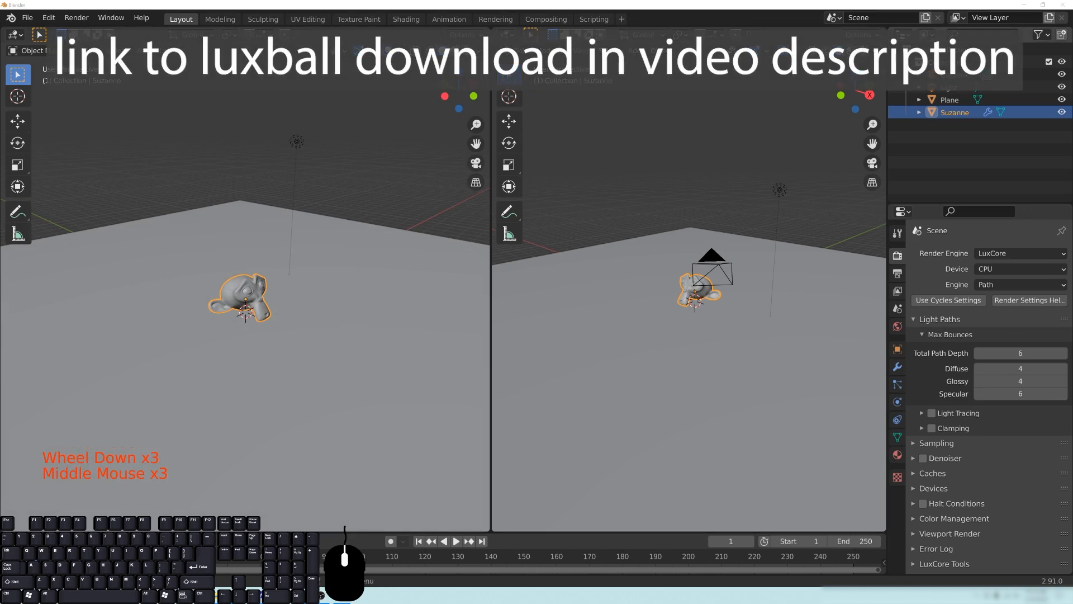
- Paste the copied Luxball model into the scene and show it in wireframe shading from the right orthographic view
{"action": "key", "text": "shift"}
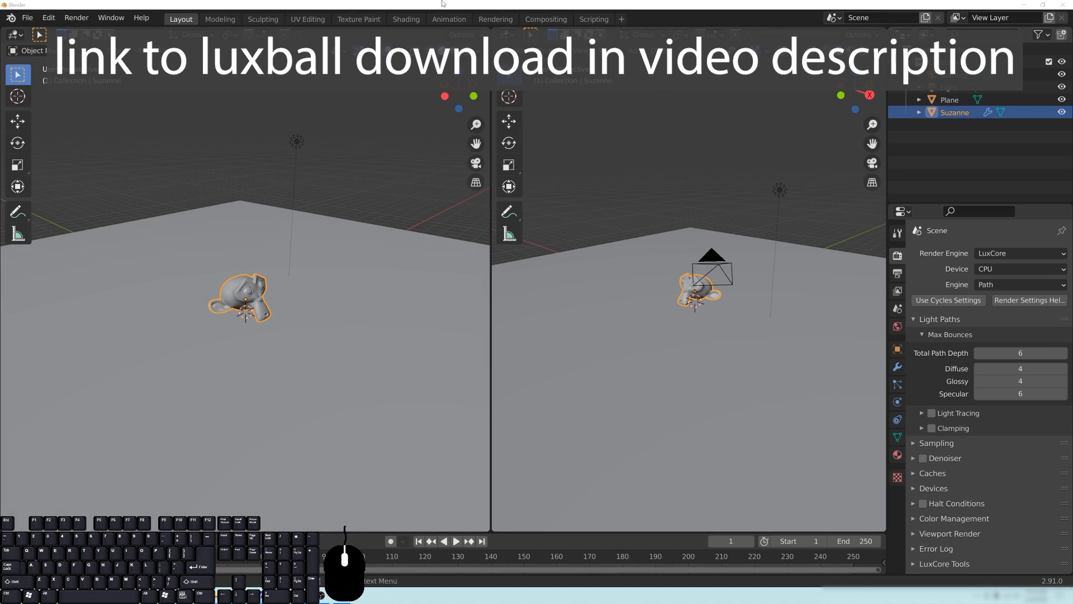
{"action": "key", "text": "ctrl+v"}
{"action": "mouse_move", "coordinate": [379, 298]}
{"action": "middle_mouse_down"}
{"action": "mouse_move", "coordinate": [269, 292]}
{"action": "mouse_move", "coordinate": [257, 296]}
{"action": "mouse_move", "coordinate": [269, 312]}
{"action": "middle_mouse_up"}
{"action": "key", "text": "z"}
{"action": "left_click", "coordinate": [204, 299]}
{"action": "key", "text": "KP_Decimal"}
{"action": "key", "text": "KP_3"}
{"action": "scroll", "coordinate": [268, 312], "scroll_direction": "down", "scroll_amount": 13}
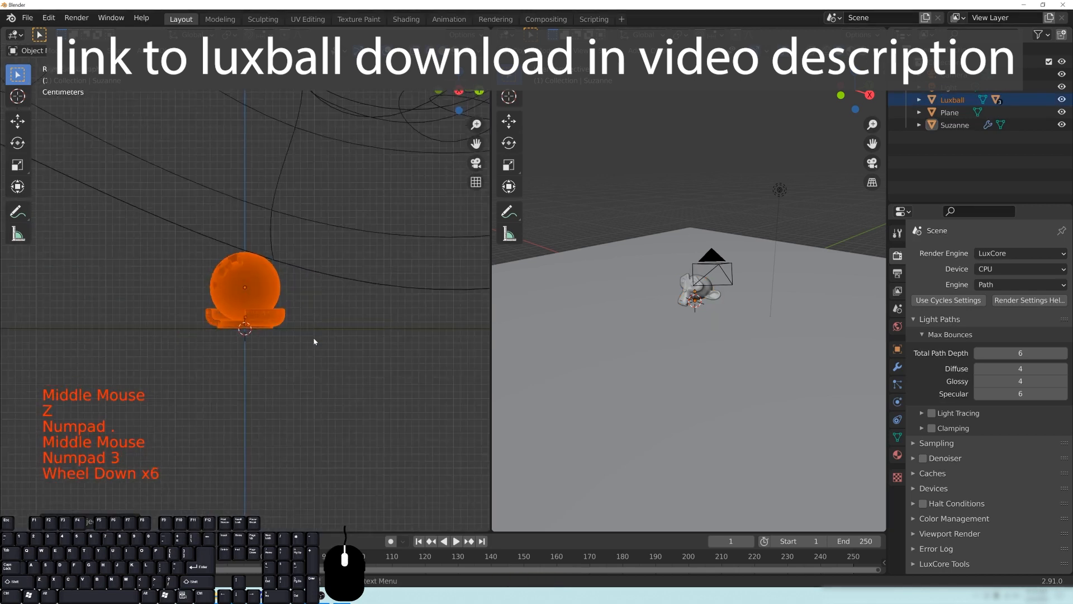
- Scale up the Luxball and raise it about 0.75 m along the Z axis so its base sits on the ground
{"action": "key", "text": "s"}
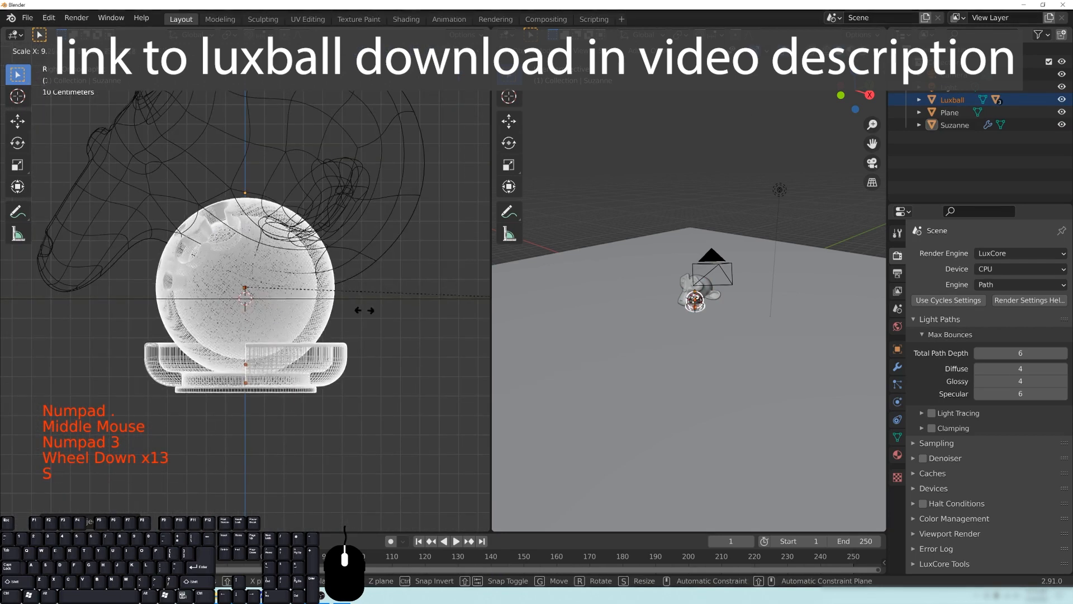
{"action": "left_click", "coordinate": [248, 356]}
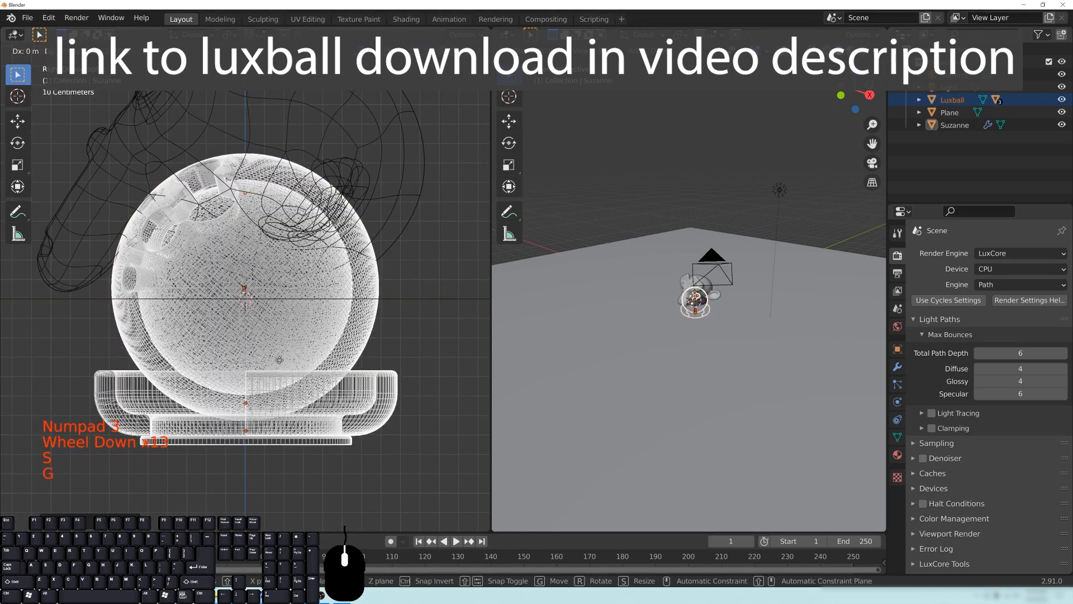
{"action": "key", "text": "g"}
{"action": "key", "text": "shift"}
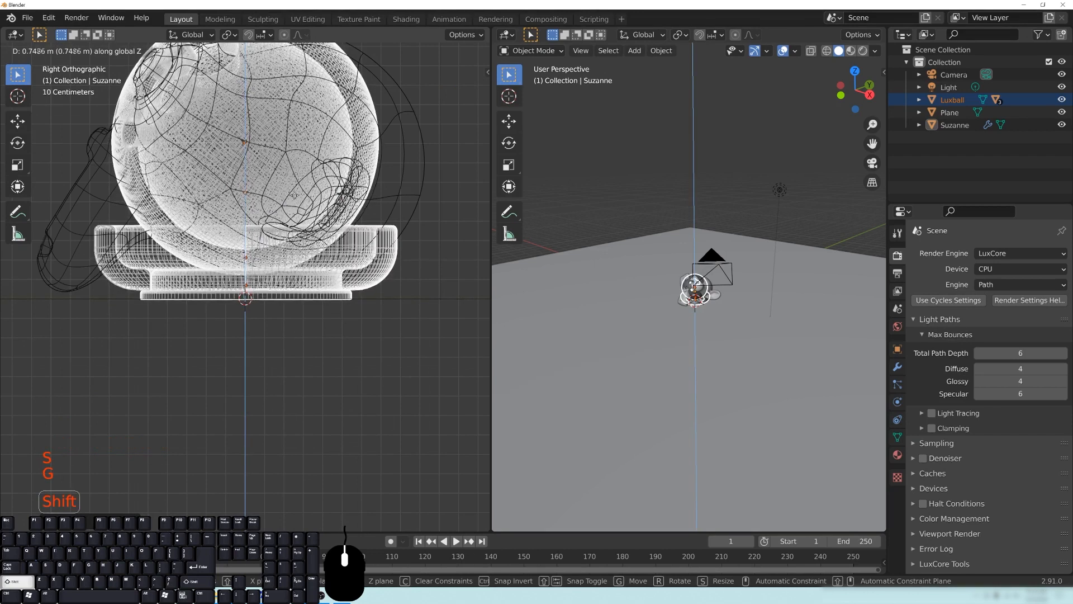
{"action": "left_click", "coordinate": [296, 192]}
- Move the Luxball horizontally, with Z locked, so it stands beside the monkey head
{"action": "scroll", "coordinate": [388, 261], "scroll_direction": "down", "scroll_amount": 8}
{"action": "middle_click_drag", "start_coordinate": [297, 192], "coordinate": [323, 292]}
{"action": "key", "text": "g"}
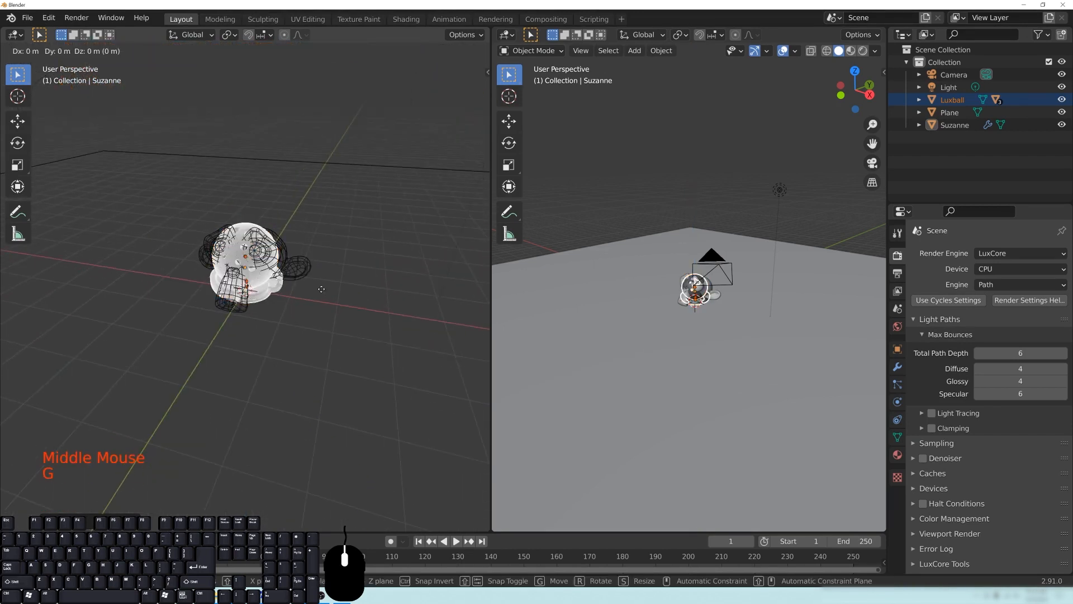
{"action": "key", "text": "shift+z"}
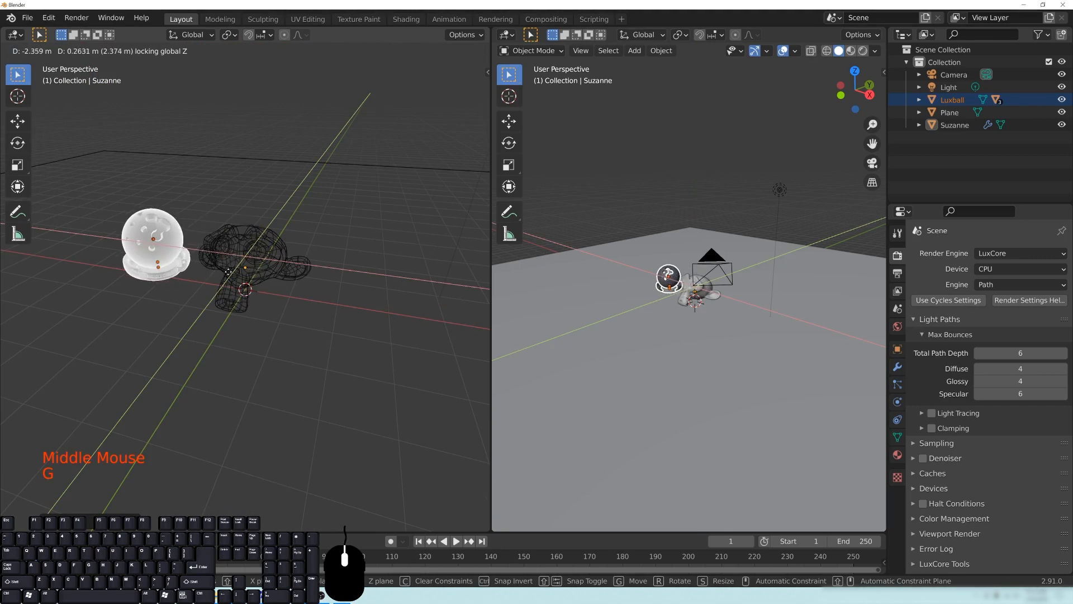
{"action": "left_click", "coordinate": [175, 276]}
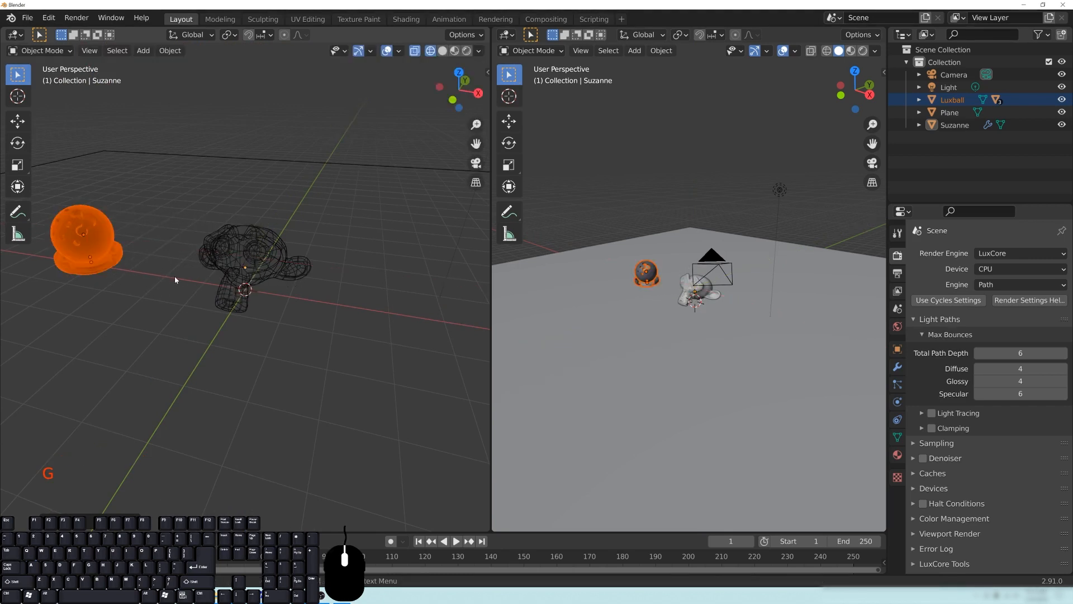
- Switch the view with the wireframe models back to solid shading and deselect all objects
{"action": "middle_click_drag", "start_coordinate": [174, 276], "coordinate": [240, 268]}
{"action": "key", "text": "z"}
{"action": "left_click", "coordinate": [333, 268]}
{"action": "mouse_move", "coordinate": [180, 300]}
{"action": "middle_mouse_down", "text": "shift"}
{"action": "mouse_move", "coordinate": [331, 277]}
{"action": "mouse_move", "coordinate": [290, 292]}
{"action": "mouse_move", "coordinate": [187, 258]}
{"action": "mouse_move", "coordinate": [247, 288]}
{"action": "middle_mouse_up", "text": "shift"}
{"action": "key", "text": "alt+a"}
- Examine the Luxball's shell, holes, inner sphere and base from several angles, and its placement next to the monkey head
{"action": "scroll", "coordinate": [243, 290], "scroll_direction": "up", "scroll_amount": 3}
{"action": "middle_click_drag", "start_coordinate": [152, 276], "coordinate": [265, 276], "text": "shift"}
{"action": "scroll", "coordinate": [358, 264], "scroll_direction": "up", "scroll_amount": 2}
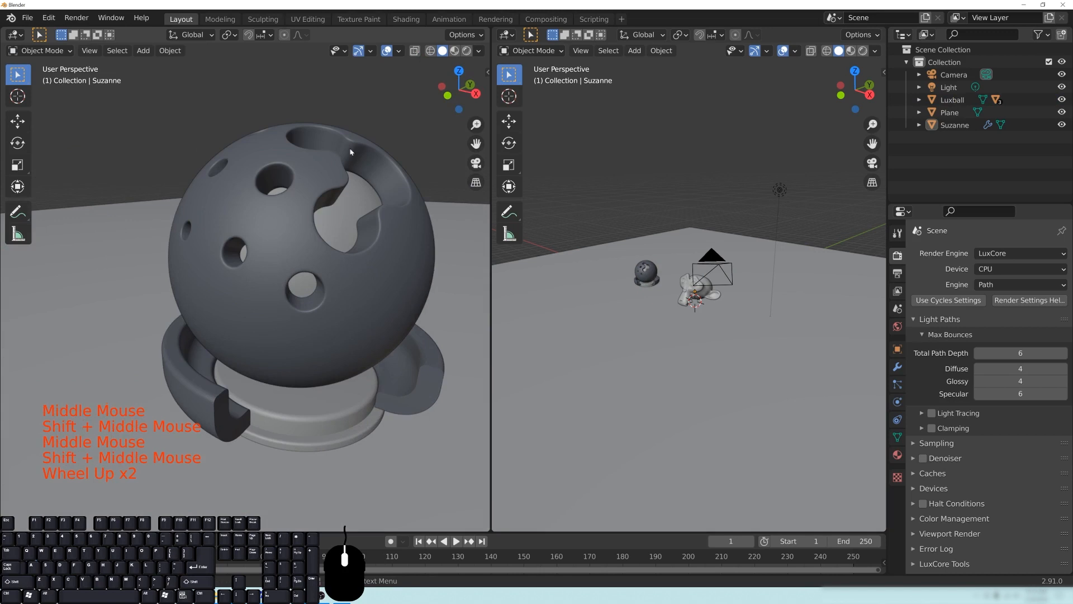
{"action": "middle_click_drag", "start_coordinate": [339, 256], "coordinate": [378, 236]}
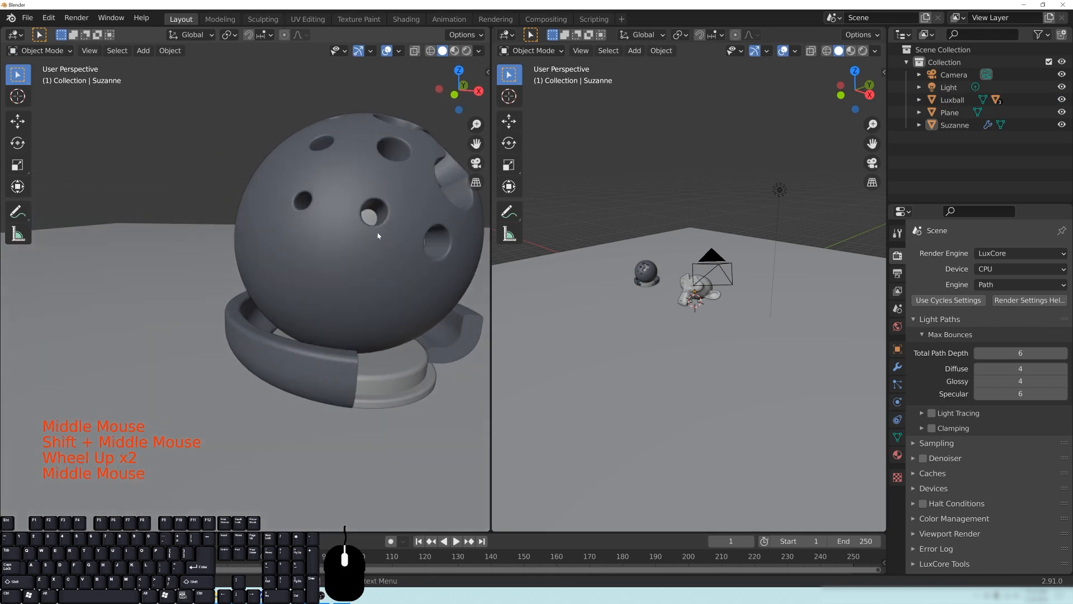
{"action": "middle_click_drag", "start_coordinate": [358, 276], "coordinate": [196, 235]}
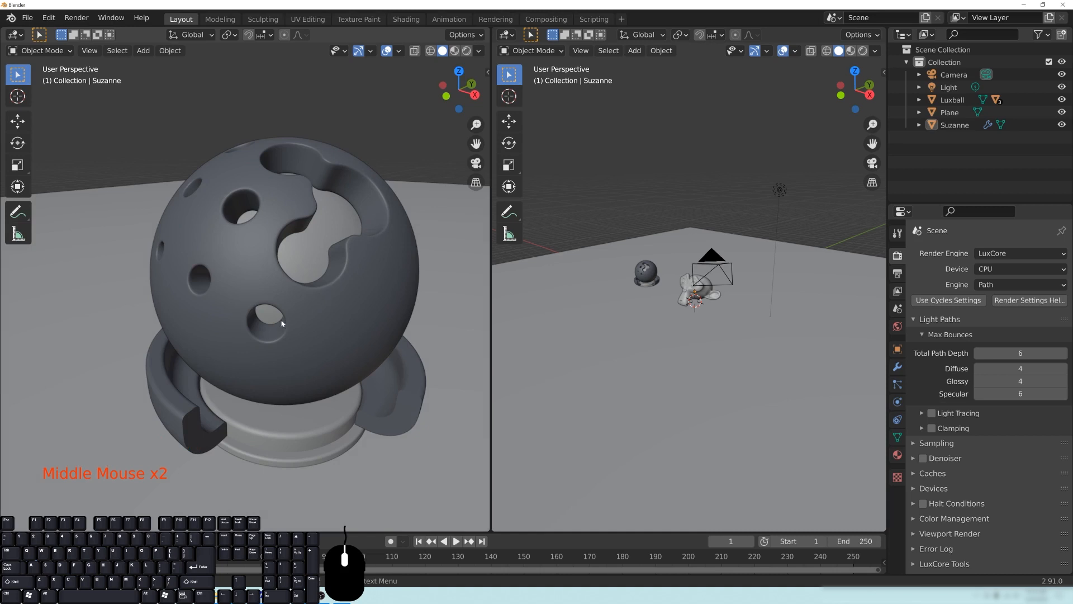
{"action": "middle_click_drag", "start_coordinate": [203, 317], "coordinate": [269, 347]}
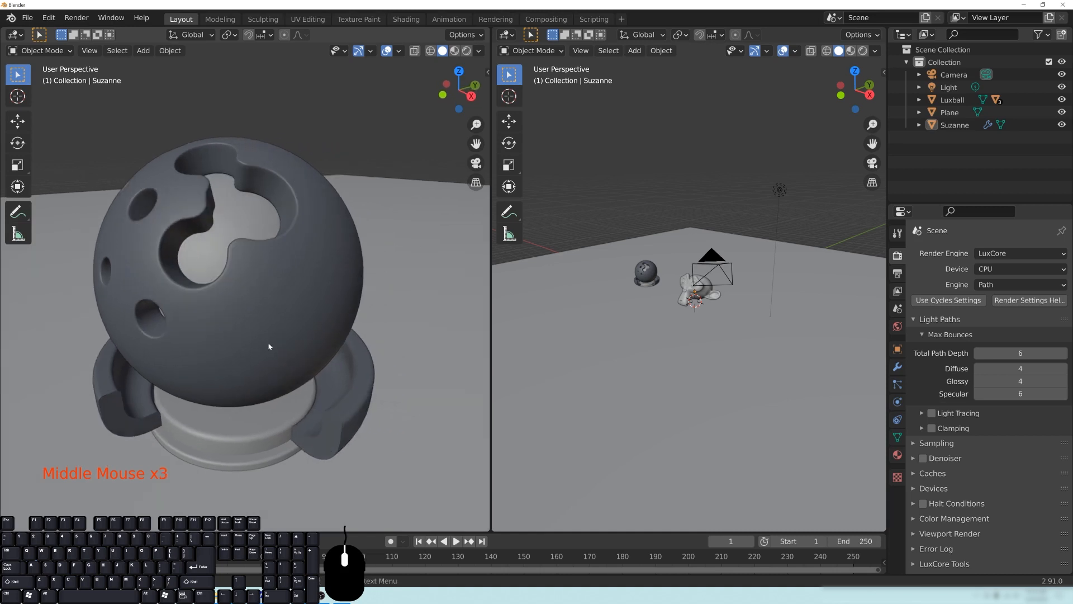
{"action": "middle_click_drag", "start_coordinate": [276, 429], "coordinate": [358, 231]}
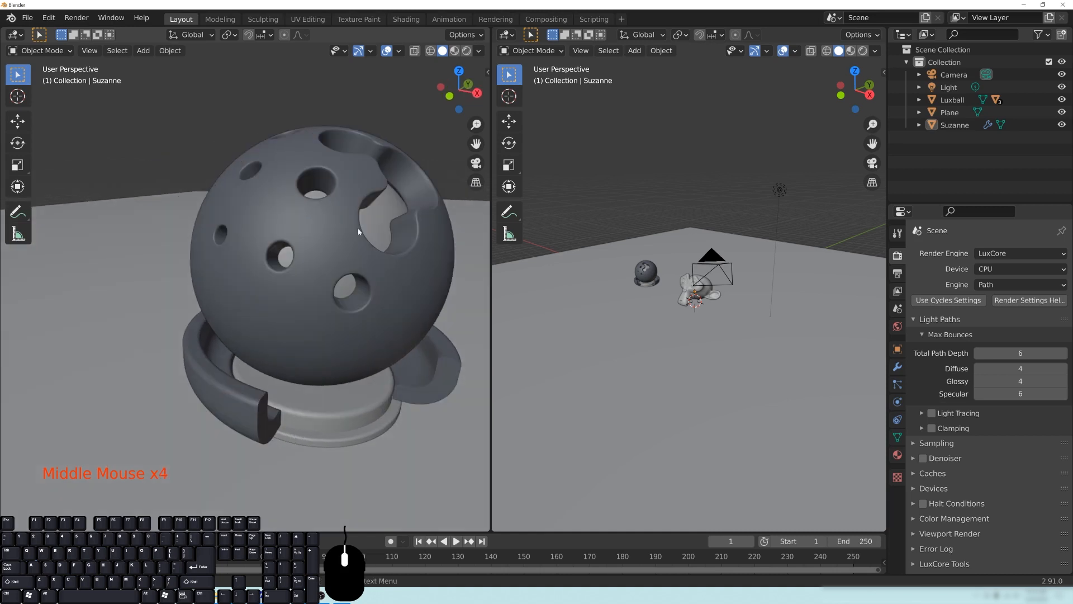
{"action": "scroll", "coordinate": [376, 283], "scroll_direction": "down", "scroll_amount": 7}
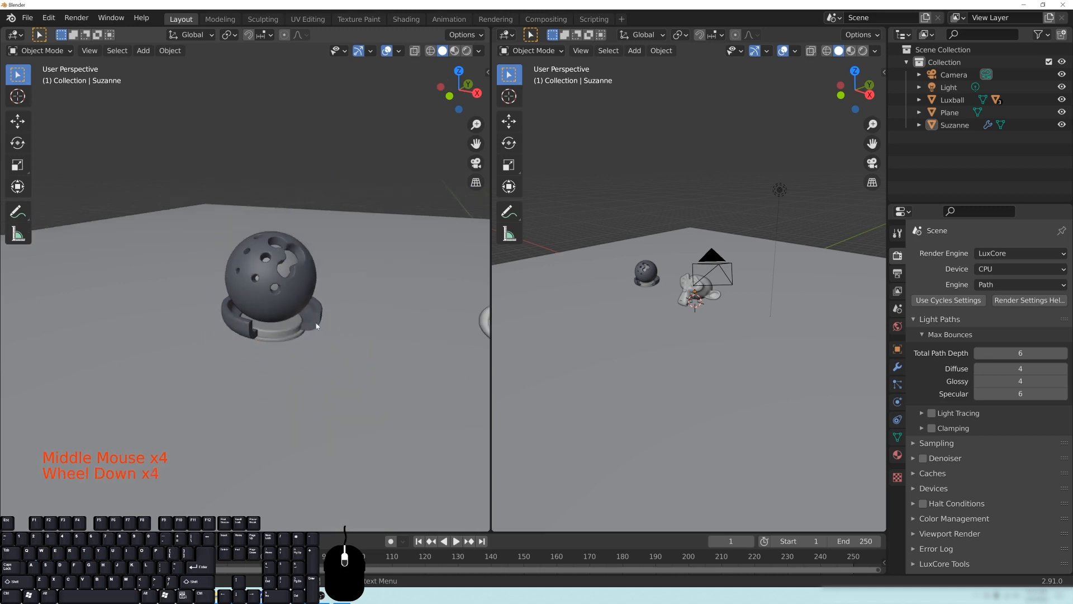
{"action": "middle_click_drag", "start_coordinate": [376, 283], "coordinate": [287, 297]}
{"action": "scroll", "coordinate": [286, 296], "scroll_direction": "down", "scroll_amount": 1}
{"action": "middle_click_drag", "start_coordinate": [393, 310], "coordinate": [150, 285], "text": "shift"}
{"action": "middle_click_drag", "start_coordinate": [264, 308], "coordinate": [262, 302]}
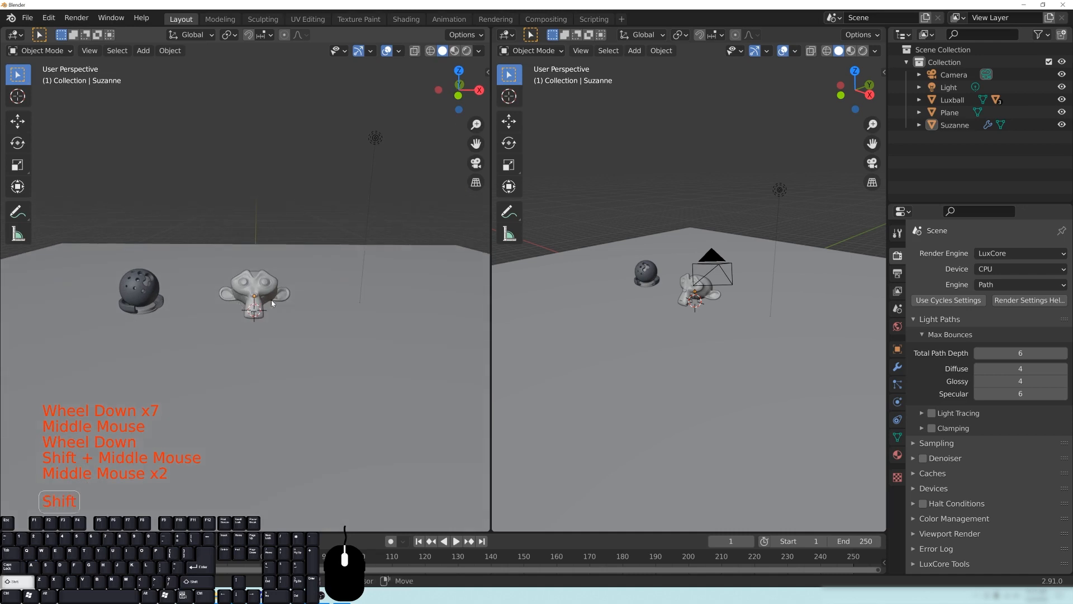
- Add a cube mesh at the 3D cursor and raise it along the Z axis so its base rests on the plane
{"action": "key", "text": "shift+a"}
{"action": "mouse_move", "coordinate": [261, 300]}
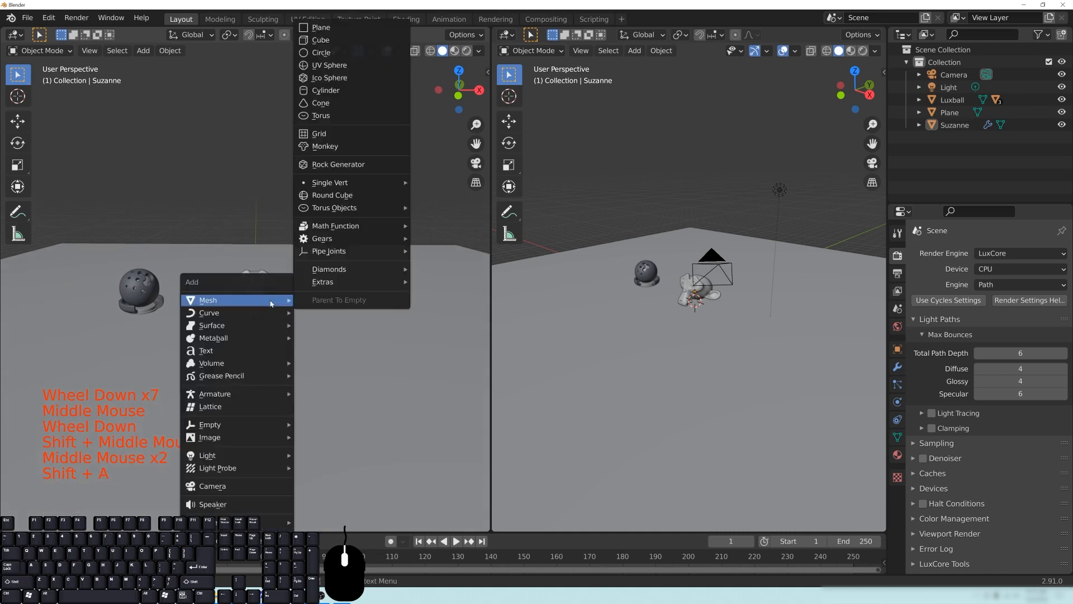
{"action": "left_click", "coordinate": [340, 40]}
{"action": "middle_click_drag", "start_coordinate": [348, 336], "coordinate": [288, 307]}
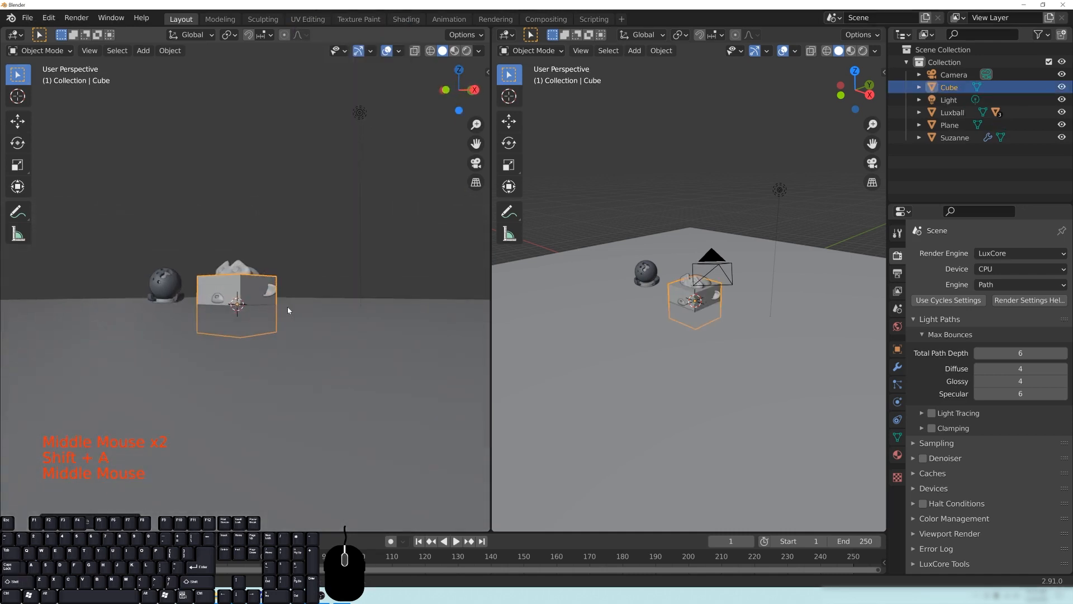
{"action": "key", "text": "g"}
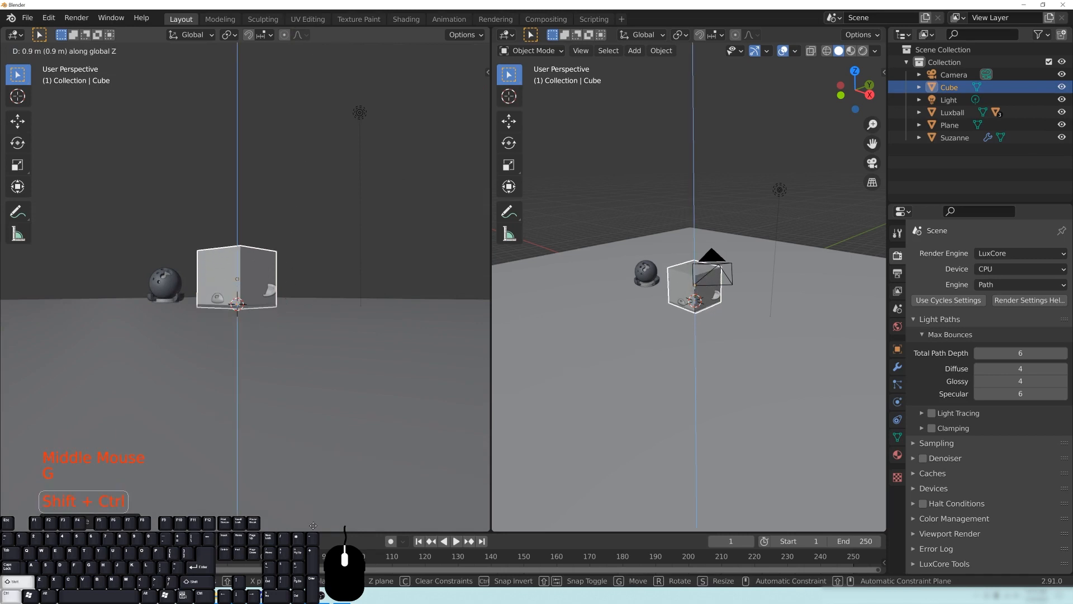
{"action": "left_click", "coordinate": [273, 349]}
- Flatten the cube into a thin upright slab by scaling it to 0.1 along the X axis
{"action": "middle_click_drag", "start_coordinate": [288, 237], "coordinate": [332, 244]}
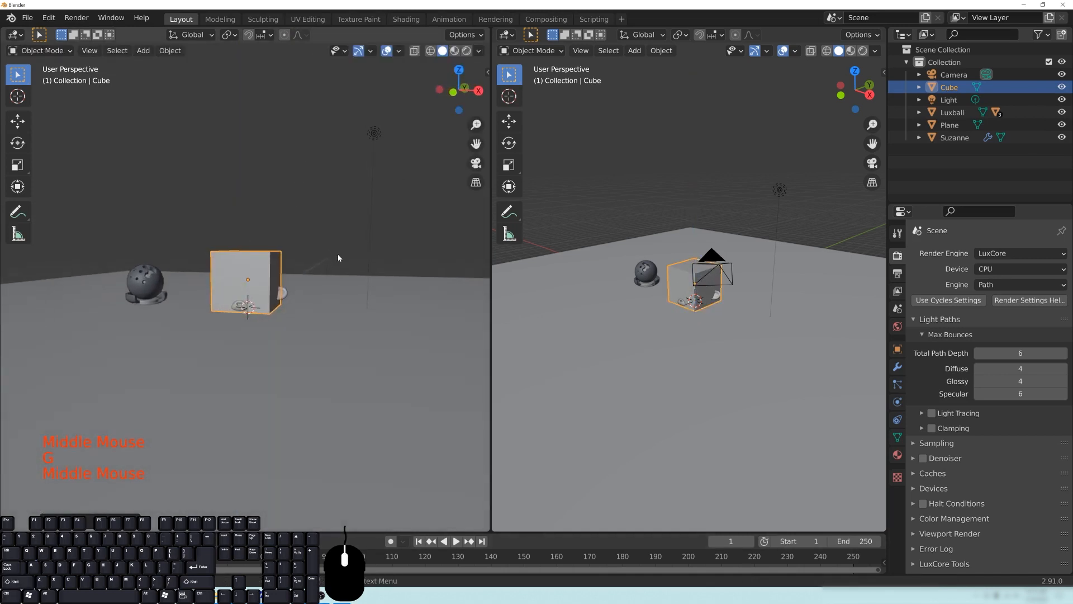
{"action": "key", "text": "s"}
{"action": "type", "text": "x"}
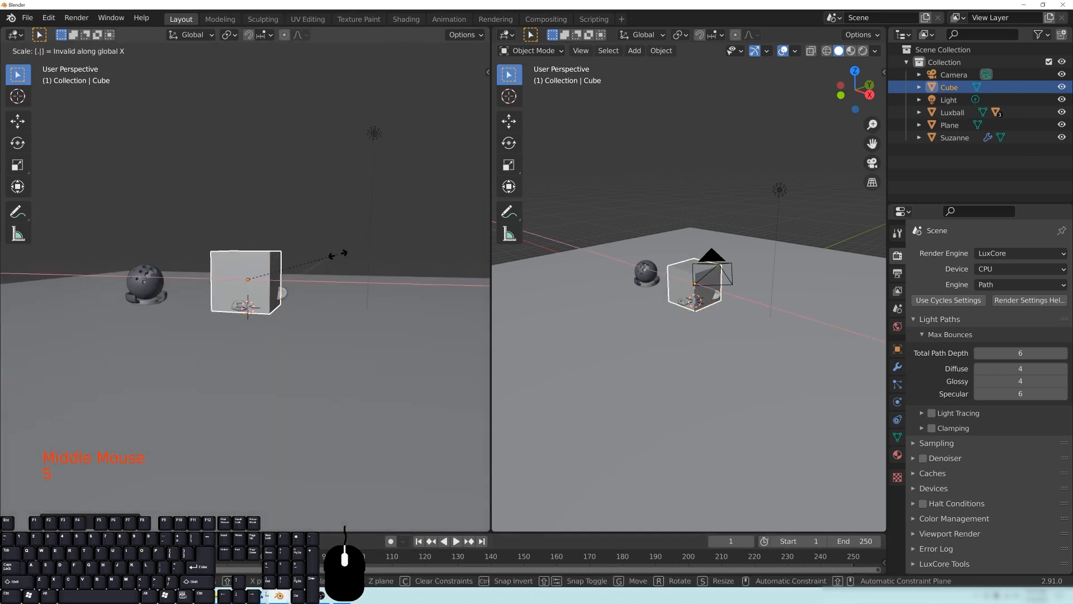
{"action": "type", "text": "1"}
{"action": "key", "text": "Return"}
{"action": "scroll", "coordinate": [307, 304], "scroll_direction": "up", "scroll_amount": 3}
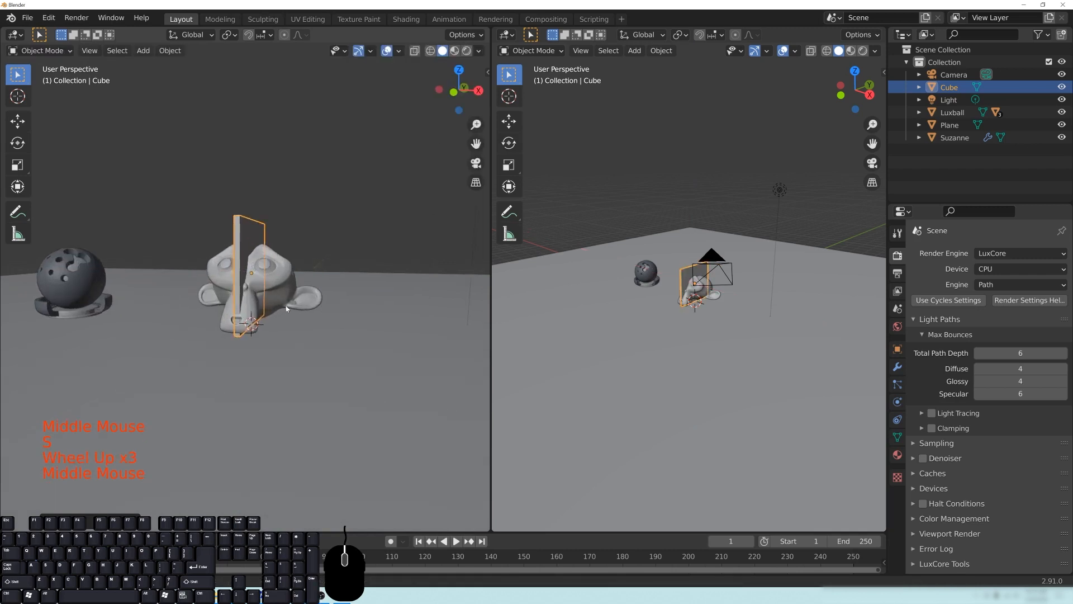
- Move the slab about 3.3 m along the X axis so it stands beside the monkey head, opposite the Luxball
{"action": "middle_click_drag", "start_coordinate": [280, 307], "coordinate": [304, 303]}
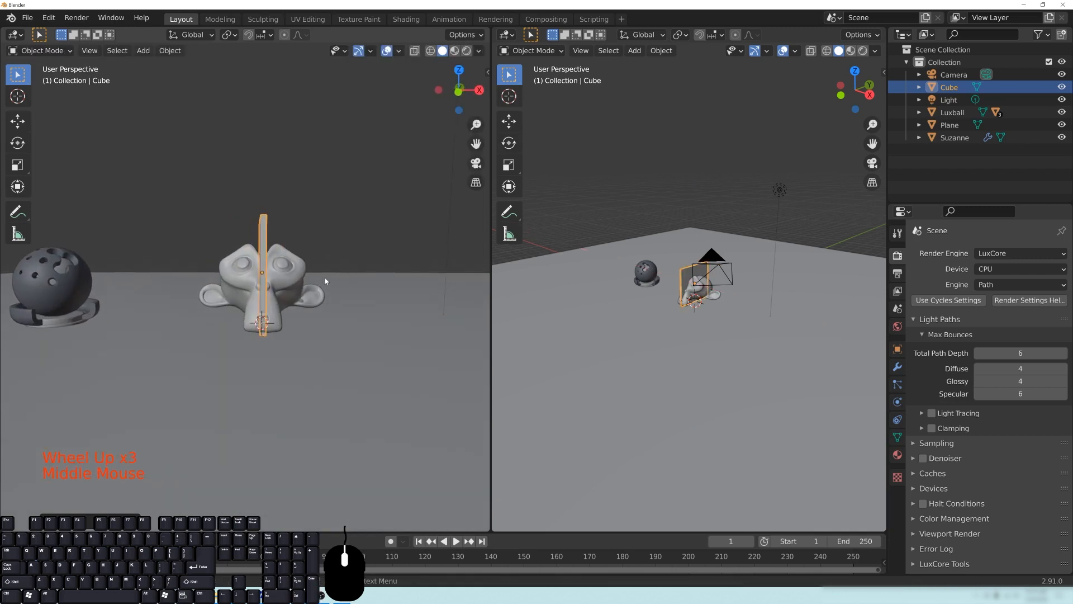
{"action": "key", "text": "g"}
{"action": "key", "text": "x"}
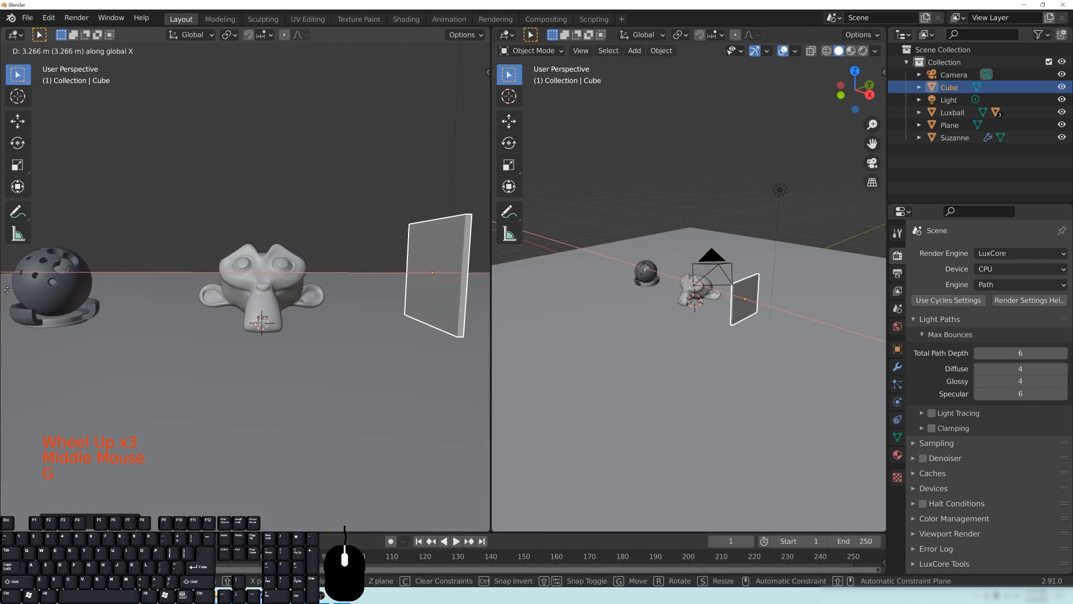
{"action": "left_click", "coordinate": [14, 293]}
{"action": "middle_click_drag", "start_coordinate": [345, 292], "coordinate": [350, 326]}
{"action": "scroll", "coordinate": [280, 310], "scroll_direction": "down", "scroll_amount": 2}
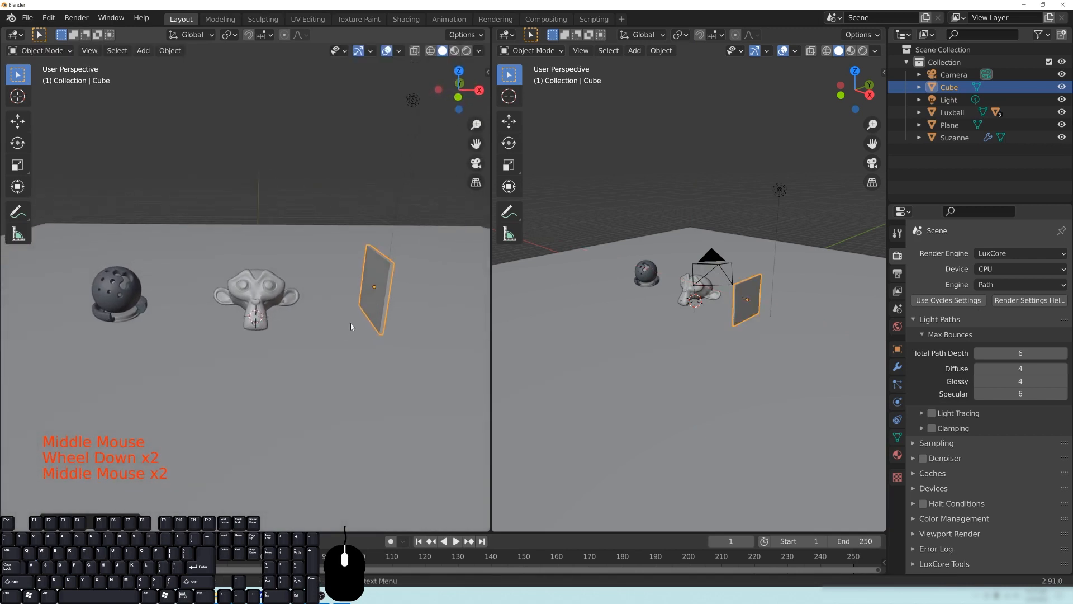
- Add a Bevel modifier to the slab
{"action": "scroll", "coordinate": [424, 301], "scroll_direction": "up", "scroll_amount": 2}
{"action": "middle_click_drag", "start_coordinate": [425, 301], "coordinate": [299, 313], "text": "shift"}
{"action": "scroll", "coordinate": [290, 318], "scroll_direction": "up", "scroll_amount": 1}
{"action": "left_click", "coordinate": [898, 367]}
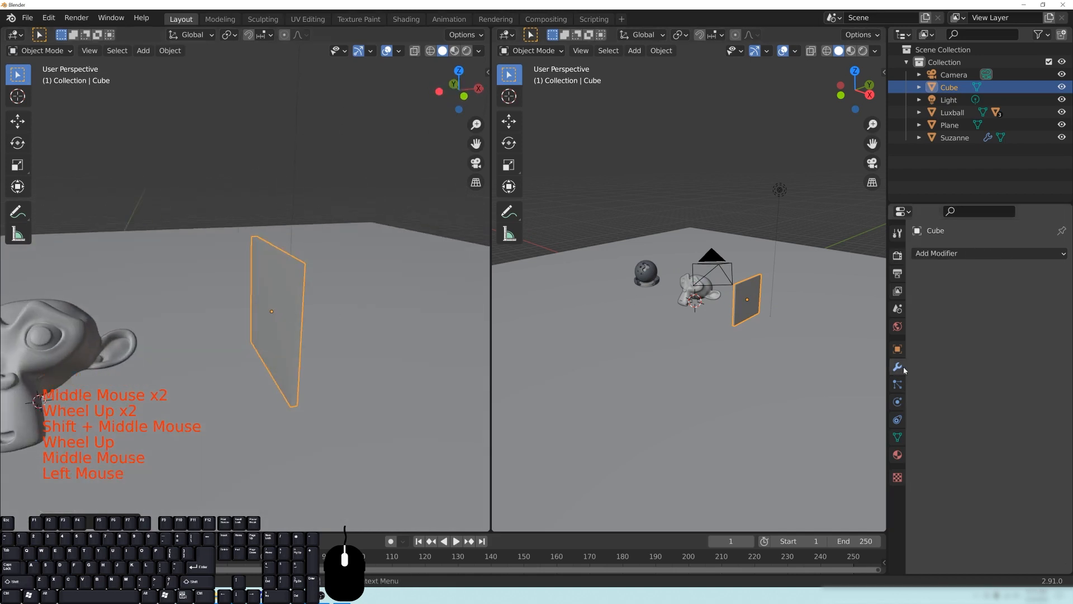
{"action": "left_click", "coordinate": [937, 255]}
{"action": "left_click", "coordinate": [807, 306]}
{"action": "scroll", "coordinate": [399, 320], "scroll_direction": "up", "scroll_amount": 2}
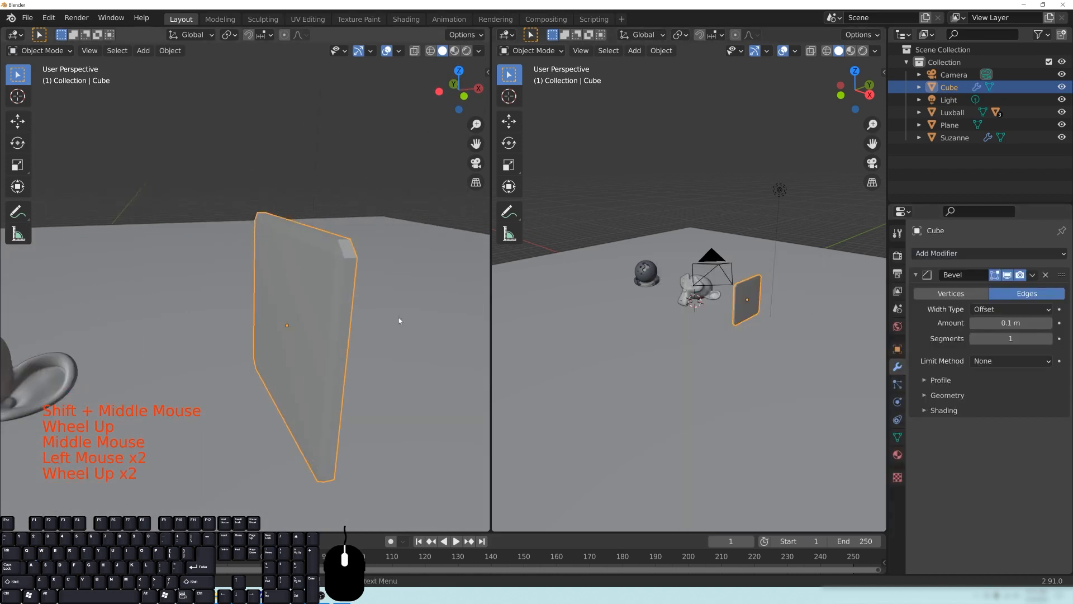
- Apply the slab's scale and reduce the bevel amount to about 0.011 m
{"action": "middle_click_drag", "start_coordinate": [399, 320], "coordinate": [385, 300]}
{"action": "key", "text": "ctrl+a"}
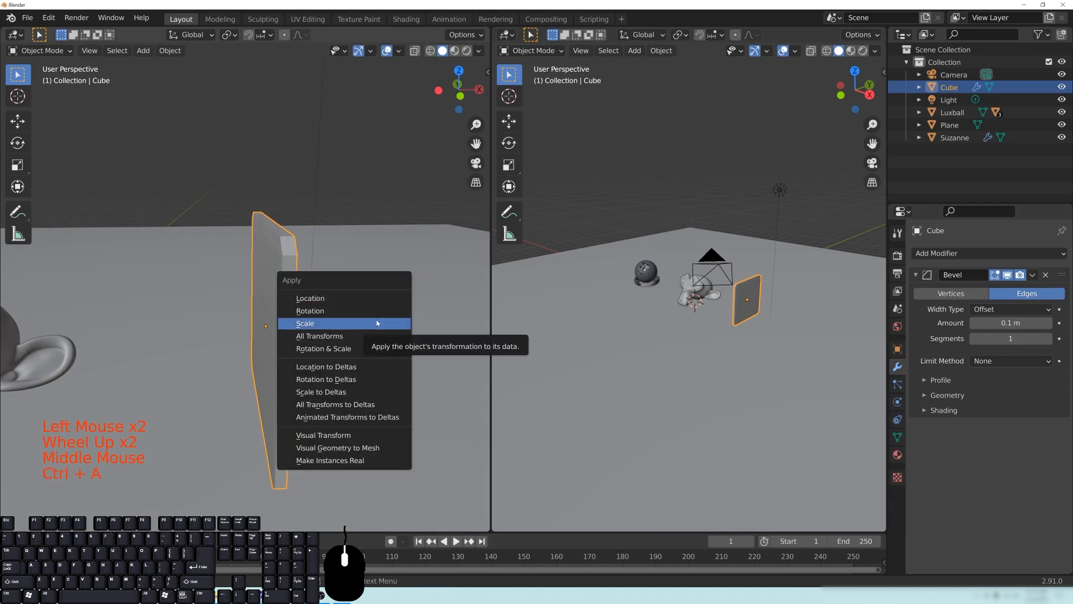
{"action": "left_click", "coordinate": [378, 323]}
{"action": "left_click_drag", "start_coordinate": [1011, 323], "coordinate": [983, 322]}
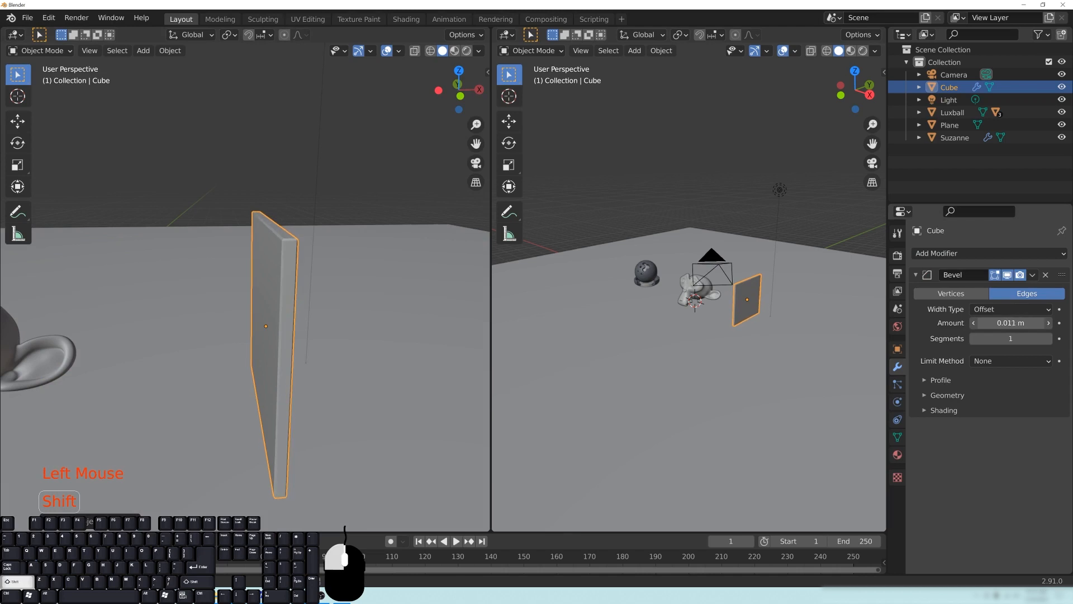
{"action": "middle_click_drag", "start_coordinate": [249, 282], "coordinate": [270, 281]}
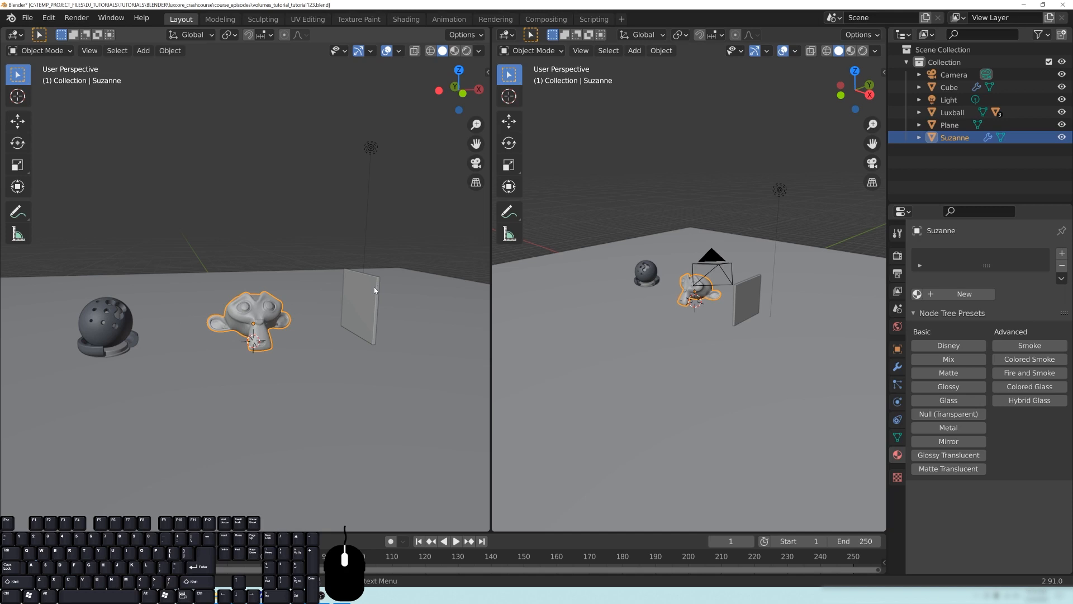
- Change the second 3D viewport into a LuxCore Material Nodes editor and collapse its sidebar
{"action": "left_click", "coordinate": [505, 34]}
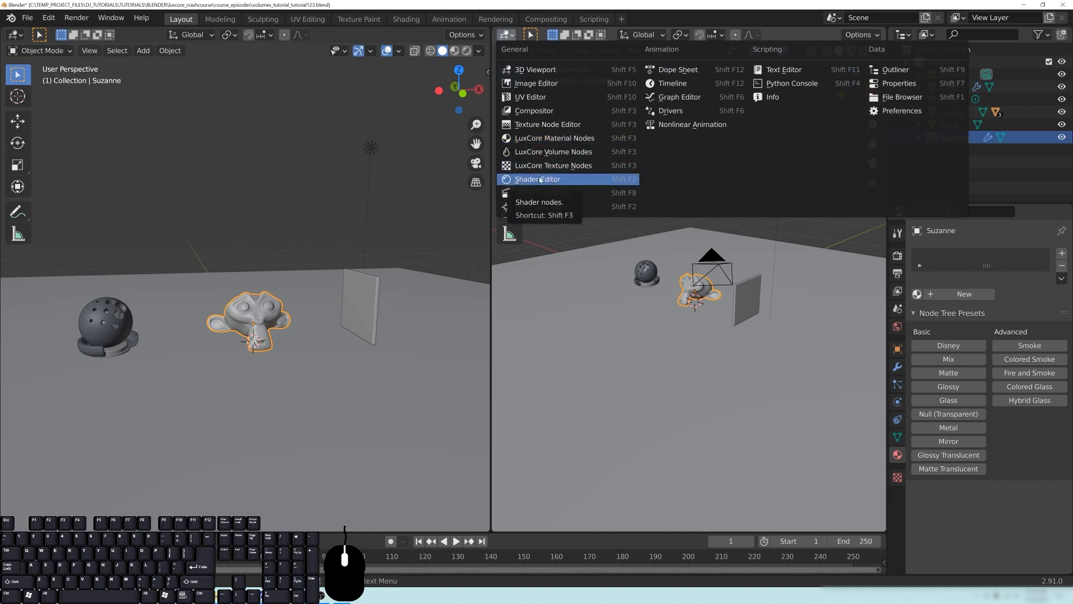
{"action": "left_click", "coordinate": [547, 141]}
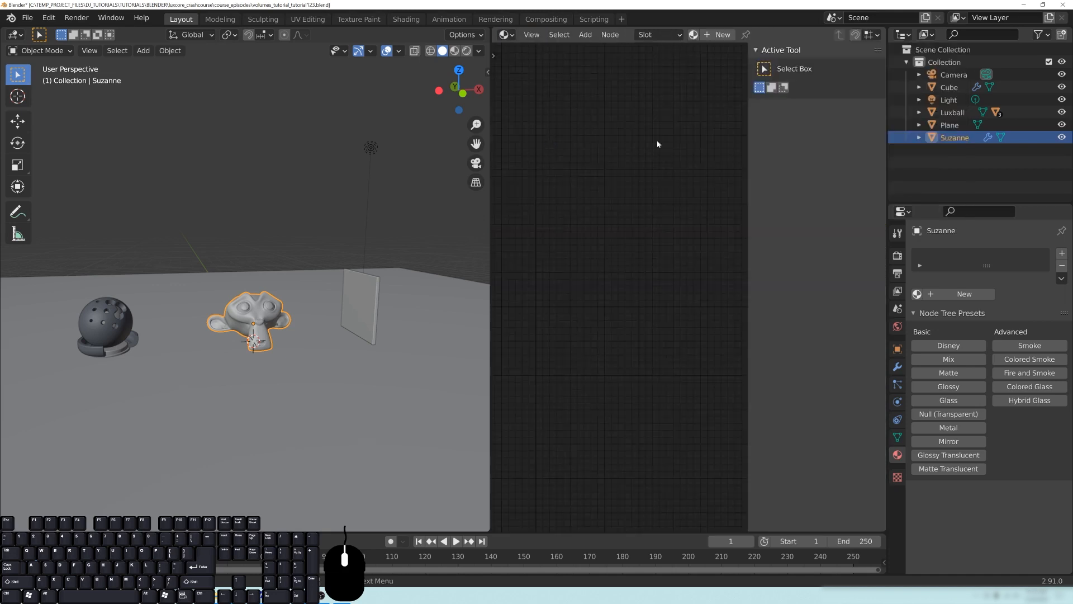
{"action": "left_click_drag", "start_coordinate": [747, 177], "coordinate": [838, 176]}
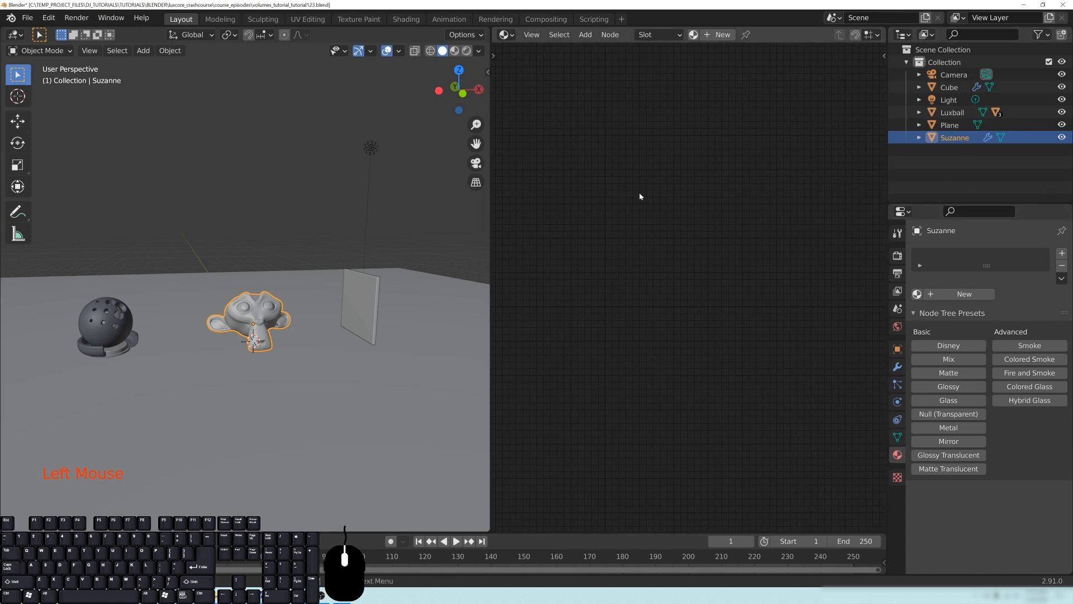
{"action": "scroll", "coordinate": [680, 230], "scroll_direction": "down", "scroll_amount": 3}
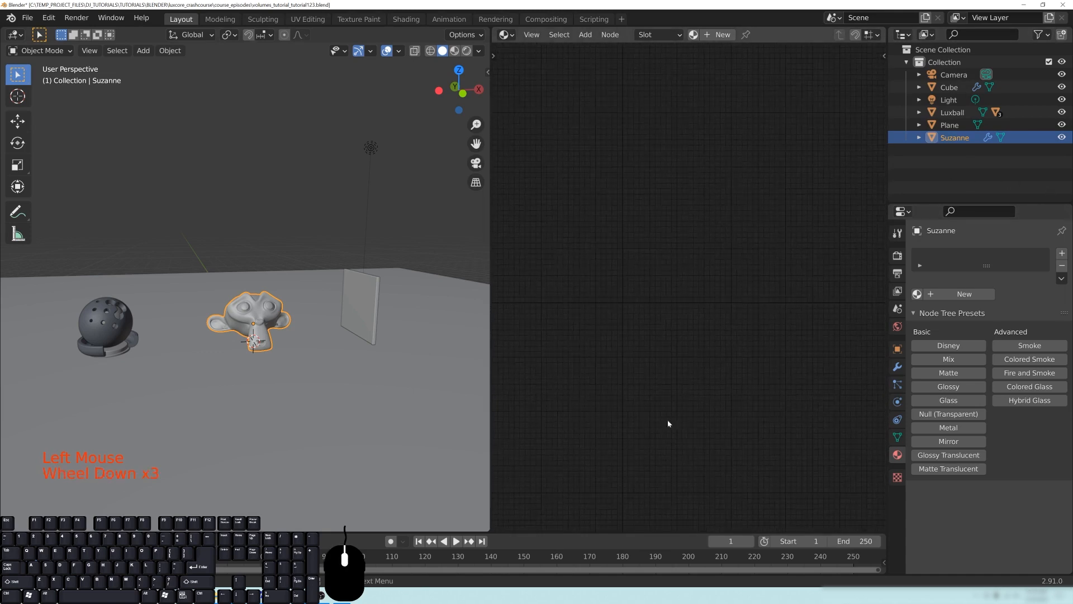
- Give the monkey head a Glass preset material and move the Glass Material node up, away from the output node
{"action": "left_click", "coordinate": [948, 400]}
{"action": "middle_click_drag", "start_coordinate": [810, 350], "coordinate": [770, 400]}
{"action": "scroll", "coordinate": [752, 397], "scroll_direction": "up", "scroll_amount": 4}
{"action": "left_click_drag", "start_coordinate": [673, 278], "coordinate": [595, 200]}
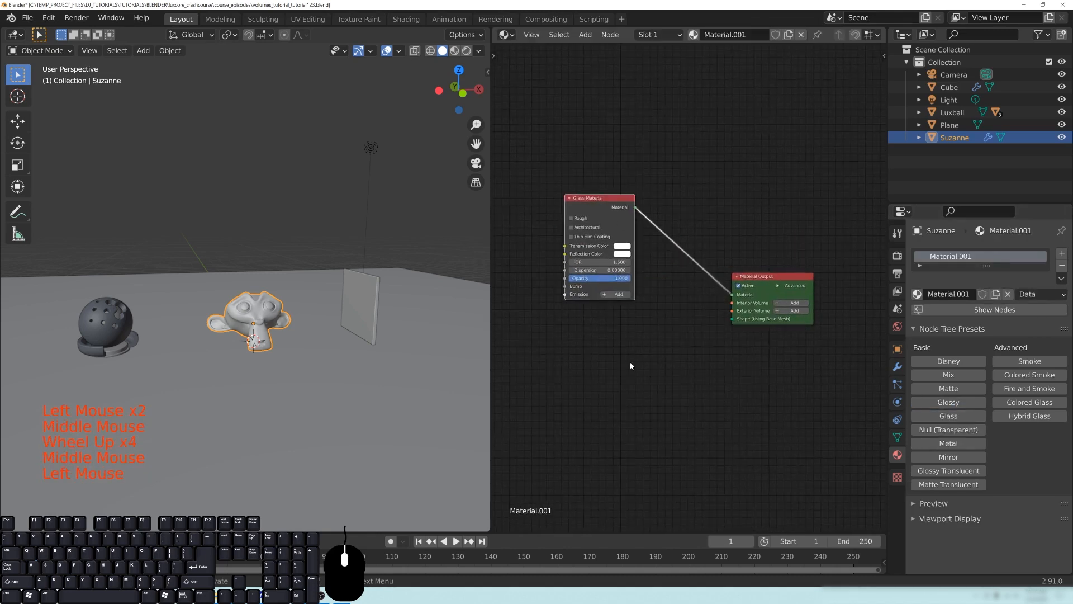
{"action": "middle_click_drag", "start_coordinate": [579, 205], "coordinate": [590, 205]}
- Rename the monkey head's material as glass
{"action": "left_click", "coordinate": [948, 294]}
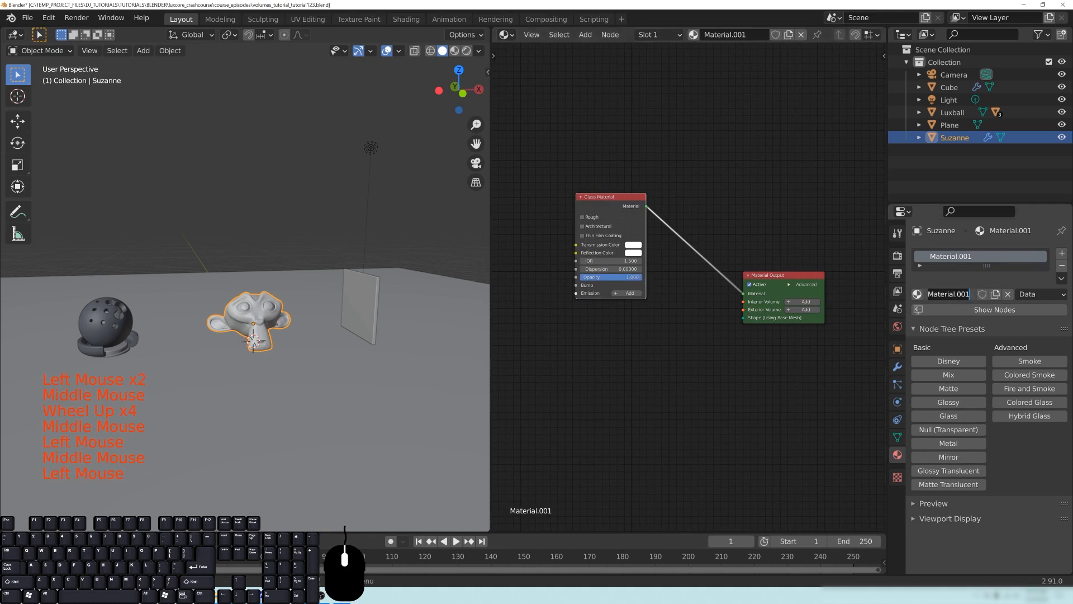
{"action": "type", "text": "glass"}
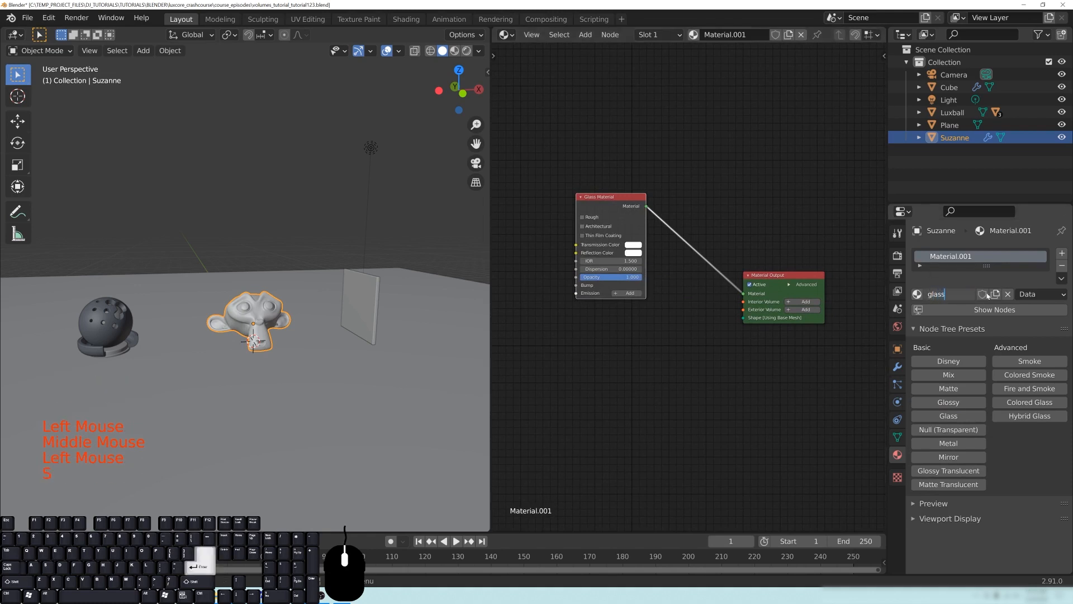
{"action": "key", "text": "Return"}
{"action": "left_click", "coordinate": [626, 391]}
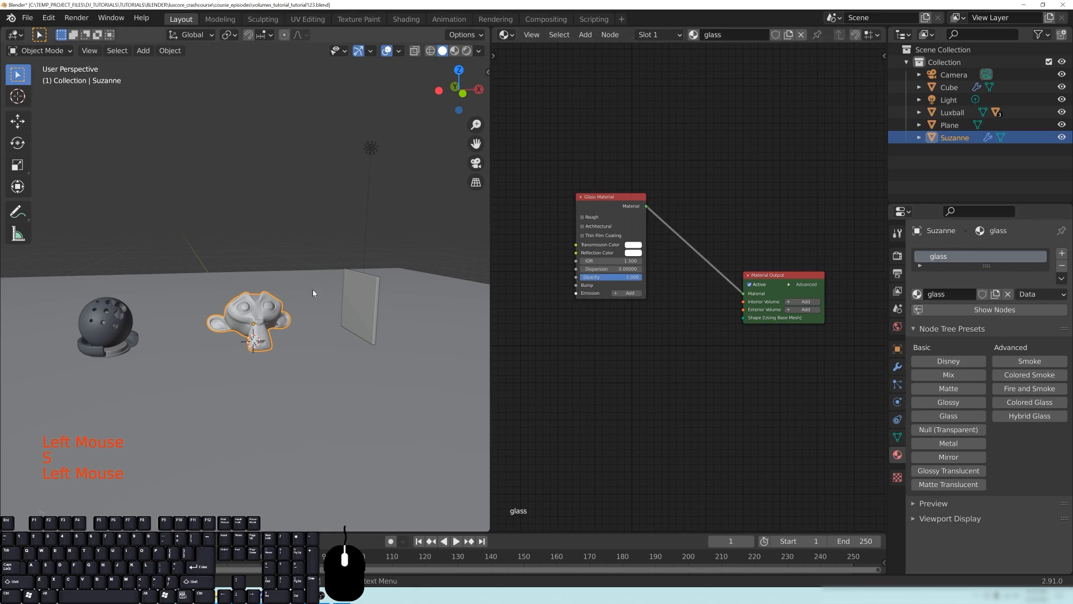
- Link the monkey head's glass material to the slab and the Luxball shell, and check the materials of the slab and Luxball ring
{"action": "left_click", "coordinate": [357, 300], "text": "shift"}
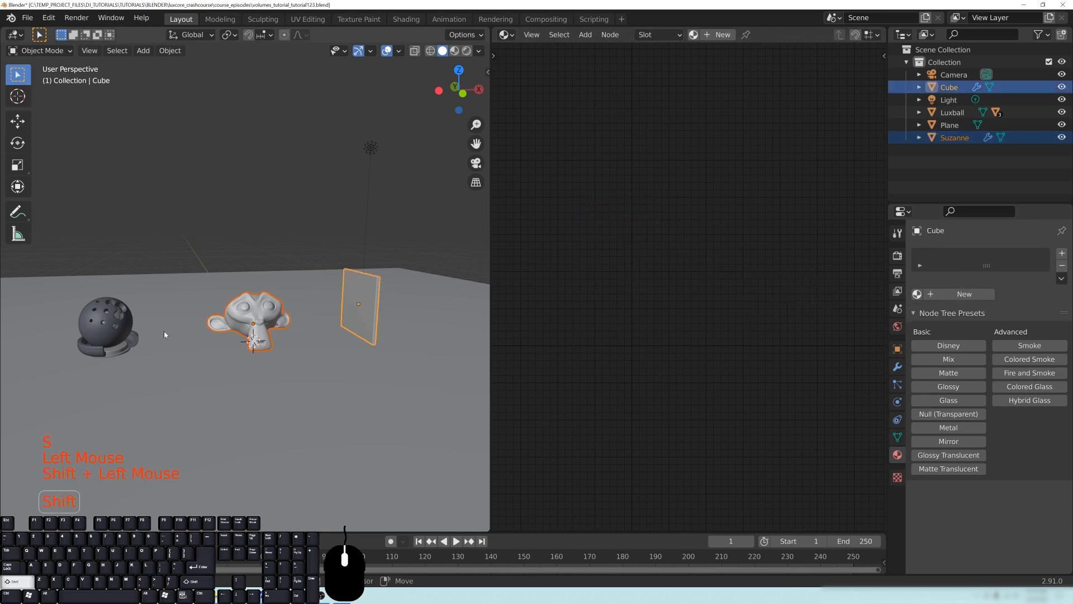
{"action": "left_click", "coordinate": [103, 320], "text": "shift"}
{"action": "left_click", "coordinate": [246, 312], "text": "shift"}
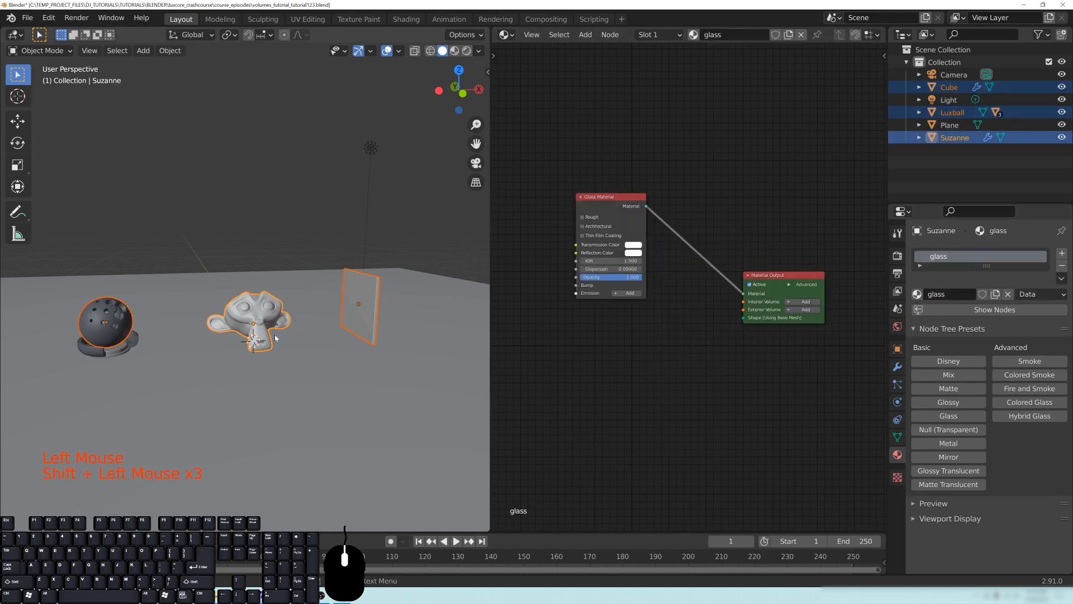
{"action": "key", "text": "ctrl+l"}
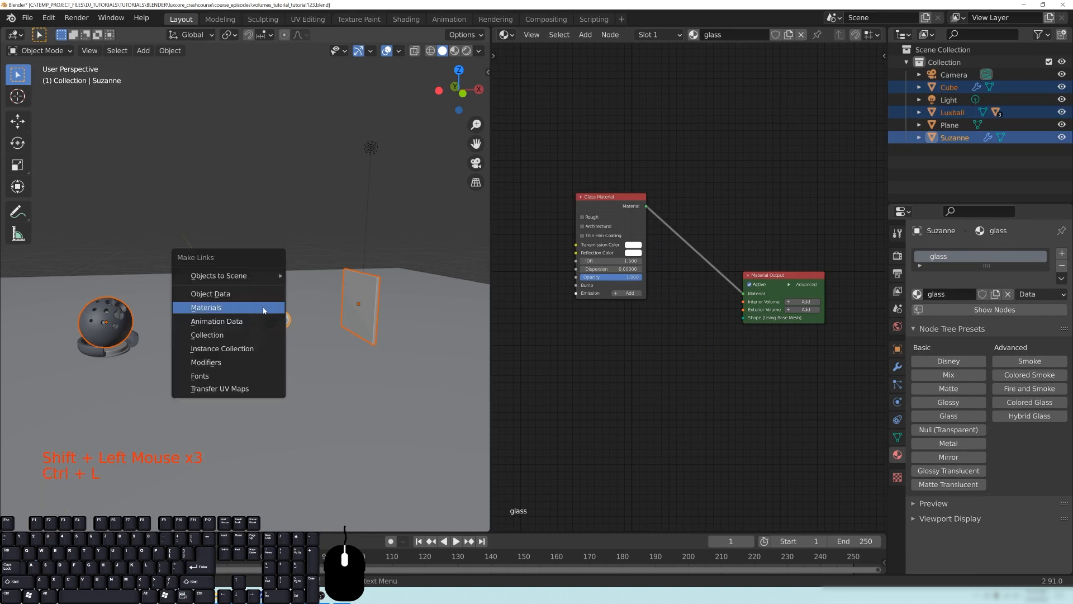
{"action": "left_click", "coordinate": [212, 309]}
{"action": "left_click", "coordinate": [367, 295]}
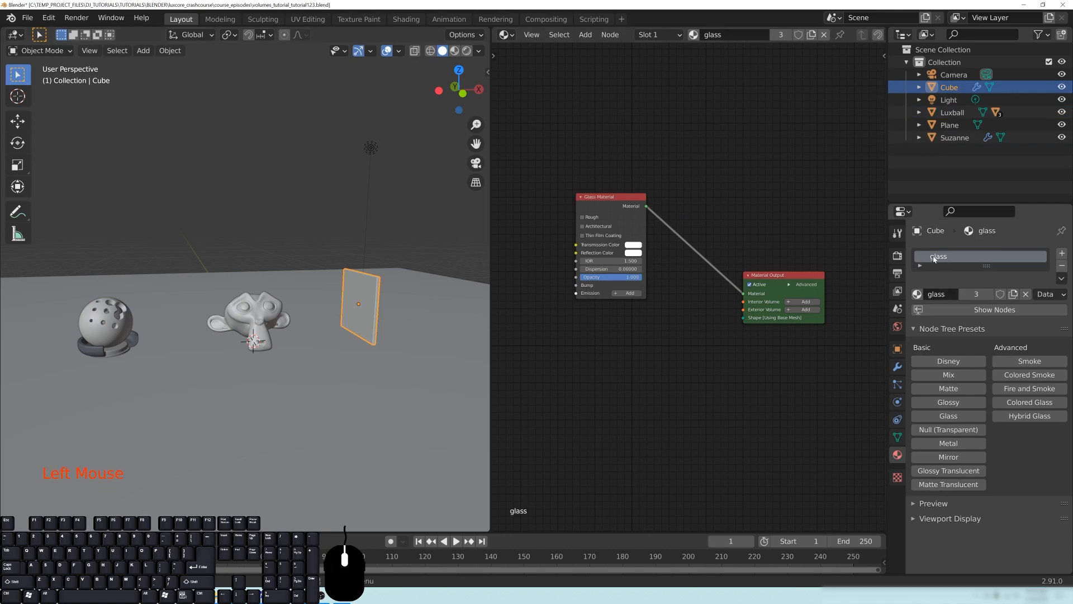
{"action": "left_click", "coordinate": [93, 356]}
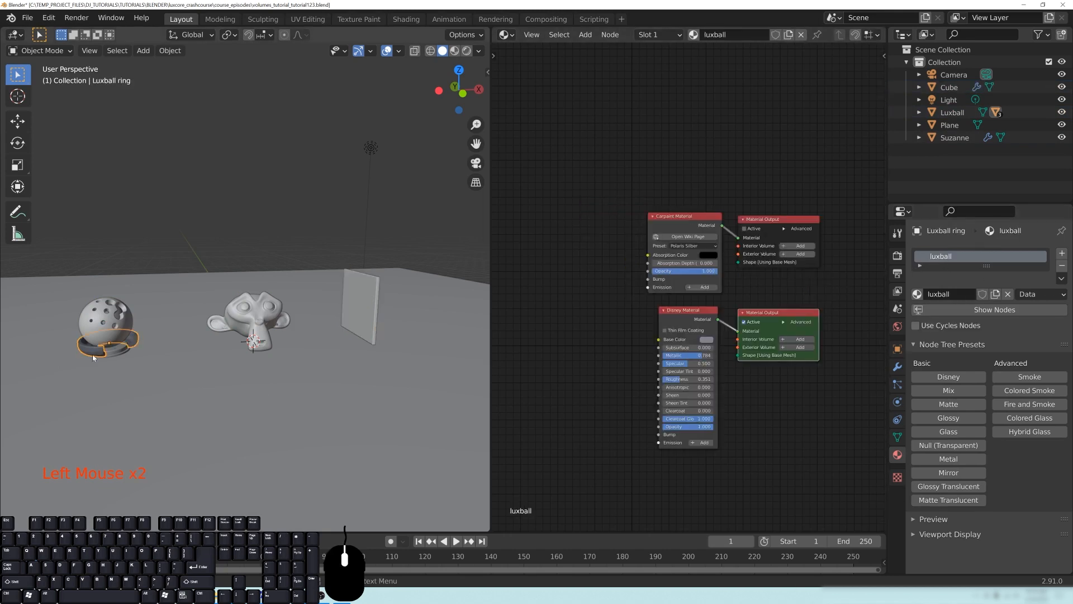
- Link the monkey head's glass material to the Luxball ring along with the shell and slab, and deselect everything
{"action": "left_click", "coordinate": [102, 327]}
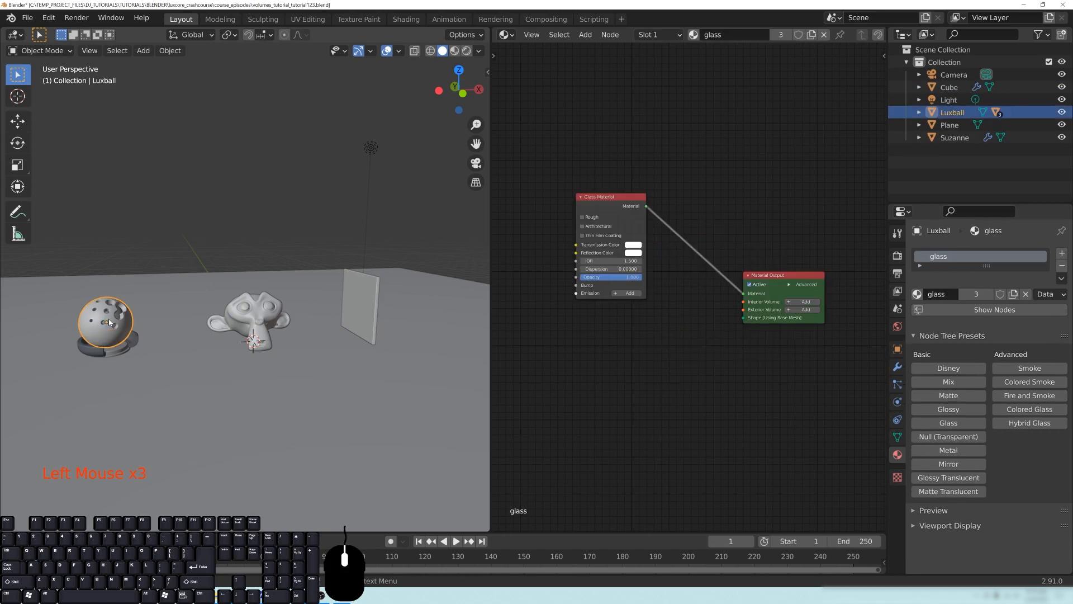
{"action": "left_click", "coordinate": [259, 314], "text": "shift"}
{"action": "left_click", "coordinate": [358, 299], "text": "shift"}
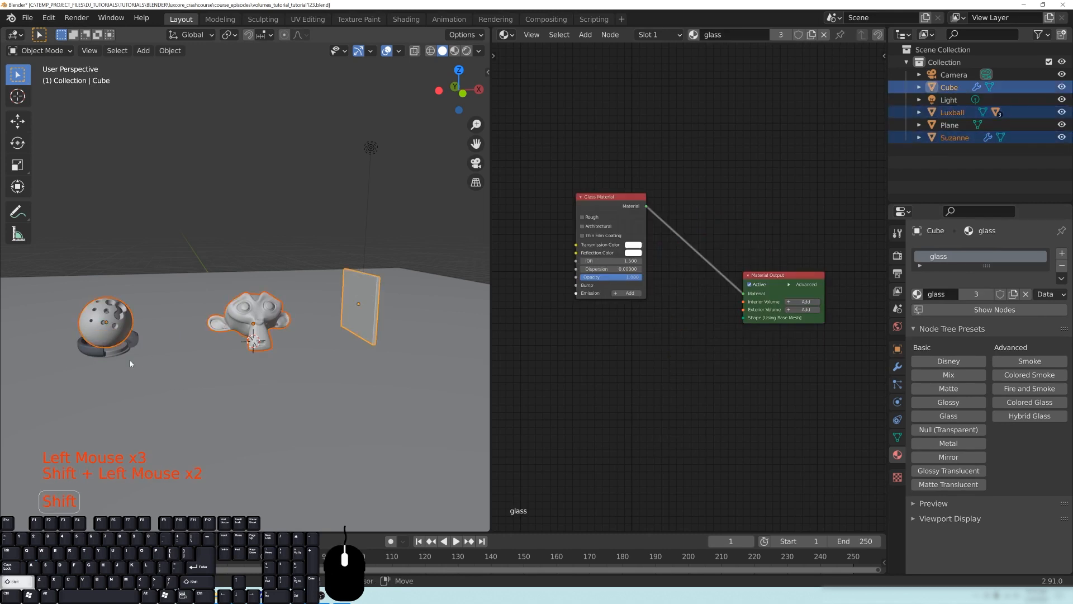
{"action": "left_click", "coordinate": [95, 352], "text": "shift"}
{"action": "left_click", "coordinate": [259, 323], "text": "shift"}
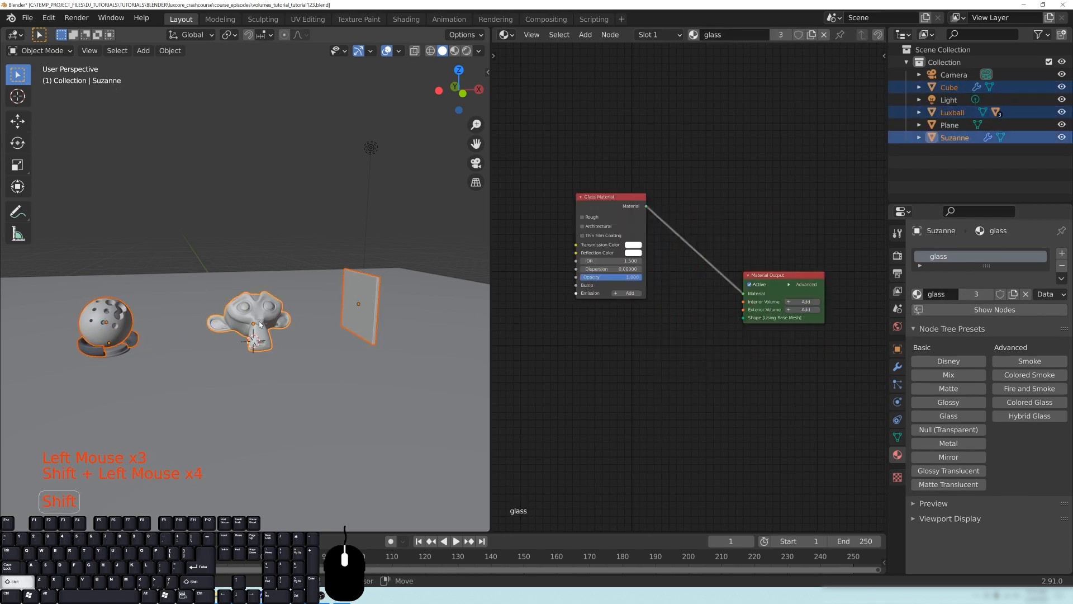
{"action": "key", "text": "ctrl+l"}
{"action": "left_click", "coordinate": [263, 316]}
{"action": "middle_click_drag", "start_coordinate": [263, 319], "coordinate": [280, 324], "text": "shift"}
{"action": "key", "text": "alt+a"}
- Switch the 3D viewport to rendered shading to preview the three glass objects
{"action": "scroll", "coordinate": [308, 369], "scroll_direction": "up", "scroll_amount": 2}
{"action": "middle_click_drag", "start_coordinate": [308, 369], "coordinate": [347, 331]}
{"action": "key", "text": "z"}
{"action": "left_click", "coordinate": [336, 284]}
{"action": "middle_click_drag", "start_coordinate": [362, 367], "coordinate": [384, 373]}
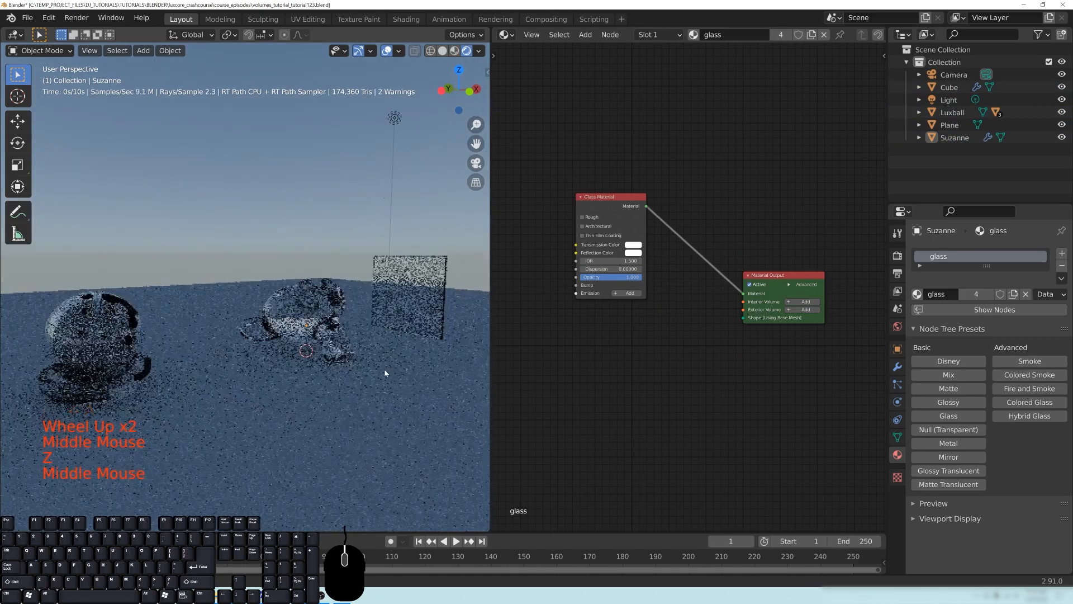
{"action": "middle_click_drag", "start_coordinate": [678, 358], "coordinate": [623, 350]}
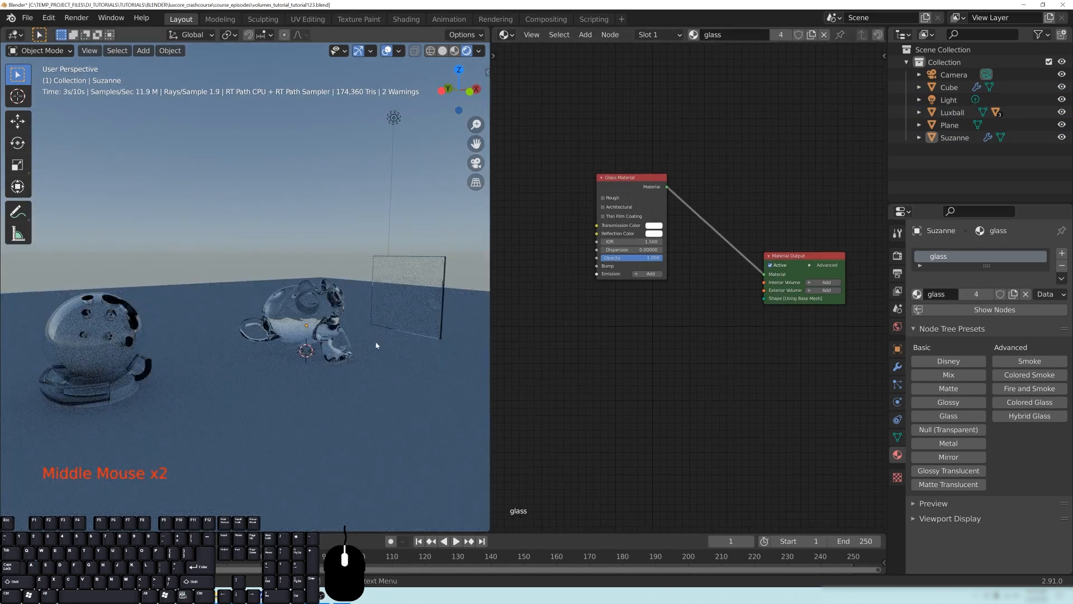
- Move the point light down to a spot just above and behind the monkey head
{"action": "left_click", "coordinate": [394, 118]}
{"action": "middle_click_drag", "start_coordinate": [390, 270], "coordinate": [356, 206]}
{"action": "scroll", "coordinate": [352, 269], "scroll_direction": "down", "scroll_amount": 2}
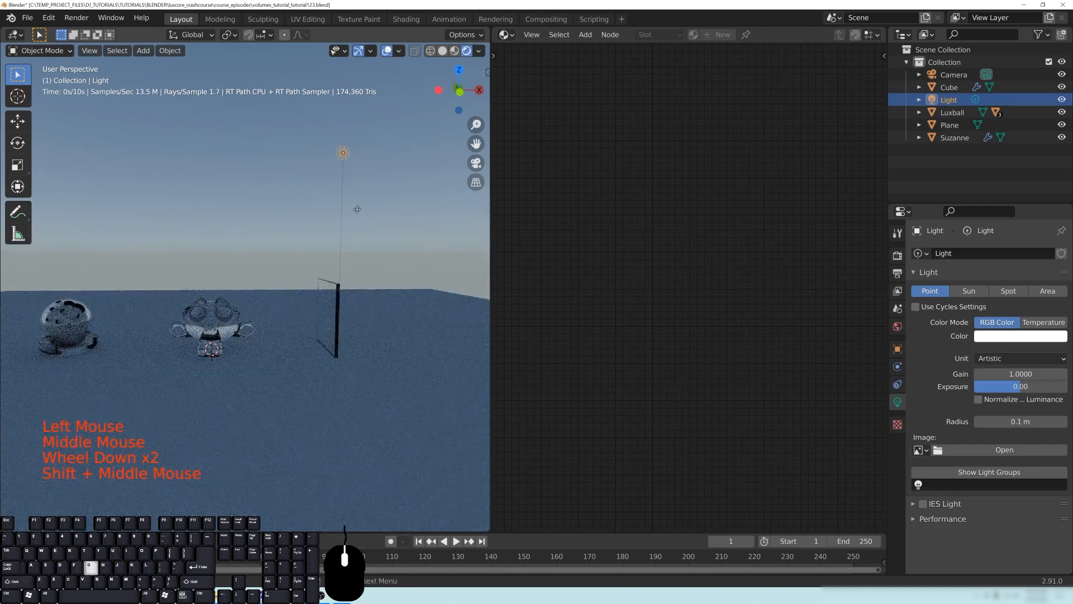
{"action": "key", "text": "g"}
{"action": "middle_click_drag", "start_coordinate": [381, 346], "coordinate": [290, 305]}
{"action": "key", "text": "g"}
{"action": "left_click", "coordinate": [207, 304]}
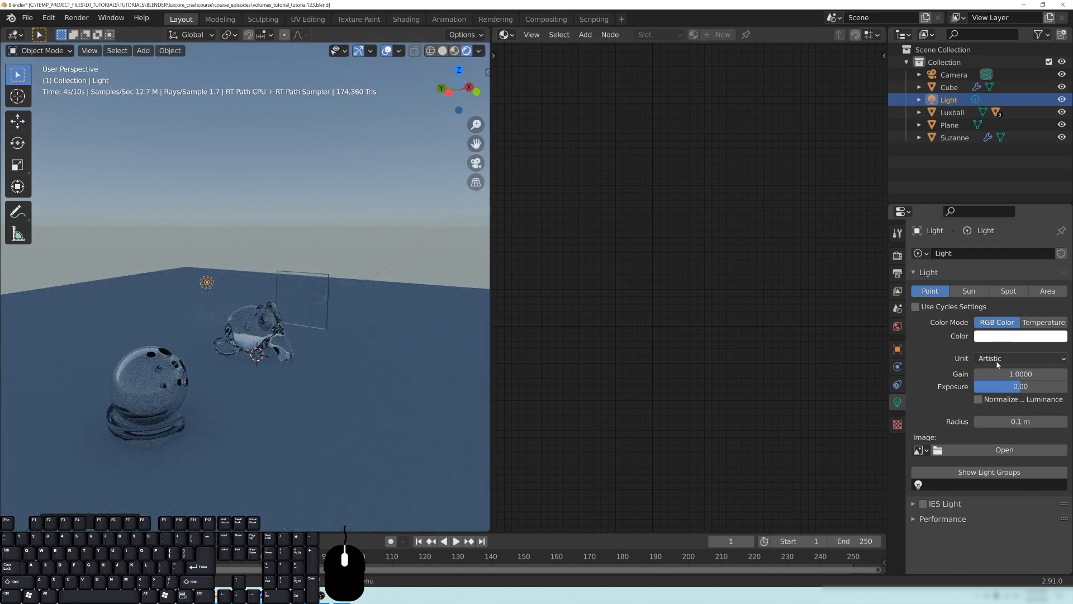
- Set the point light's unit to Power with 150 W and inspect the lighting on the glass objects
{"action": "left_click", "coordinate": [998, 360]}
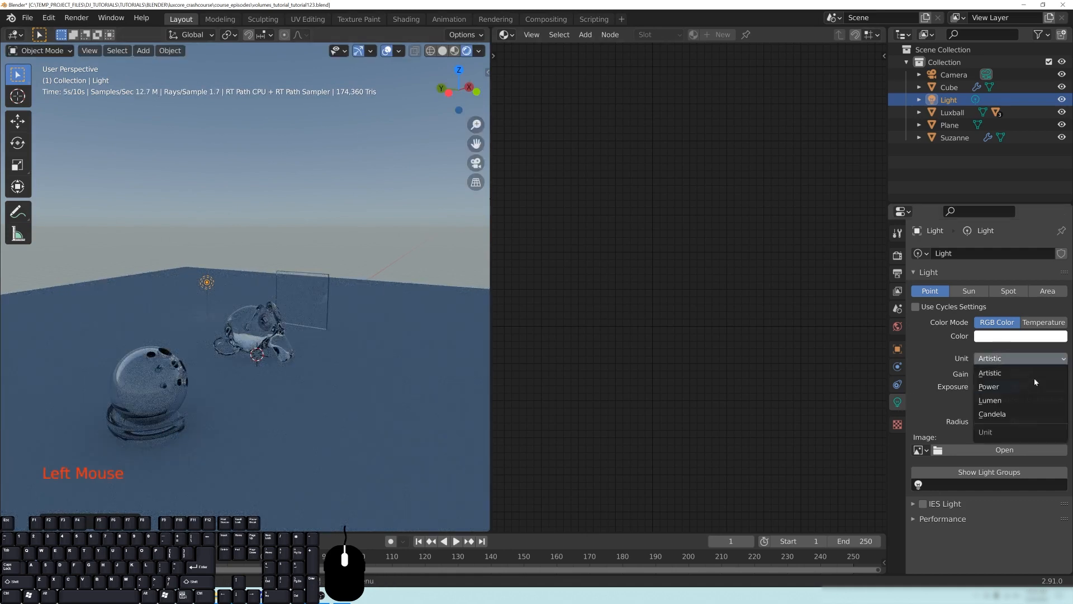
{"action": "left_click", "coordinate": [998, 387]}
{"action": "middle_click_drag", "start_coordinate": [343, 367], "coordinate": [626, 322]}
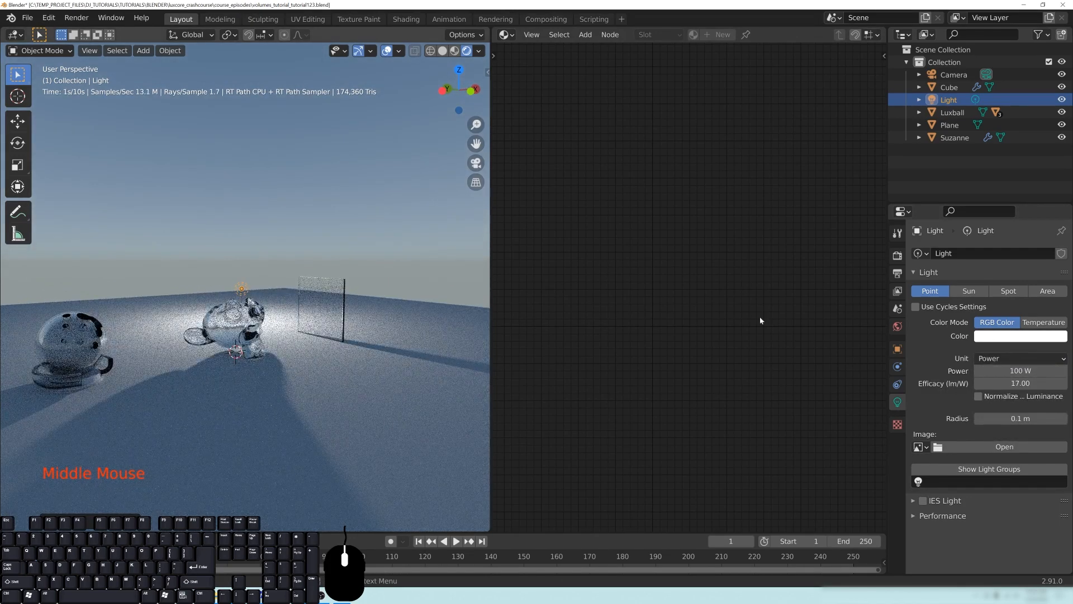
{"action": "type", "text": "150"}
{"action": "key", "text": "Return"}
{"action": "middle_click_drag", "start_coordinate": [333, 322], "coordinate": [344, 279]}
{"action": "scroll", "coordinate": [257, 352], "scroll_direction": "up", "scroll_amount": 1}
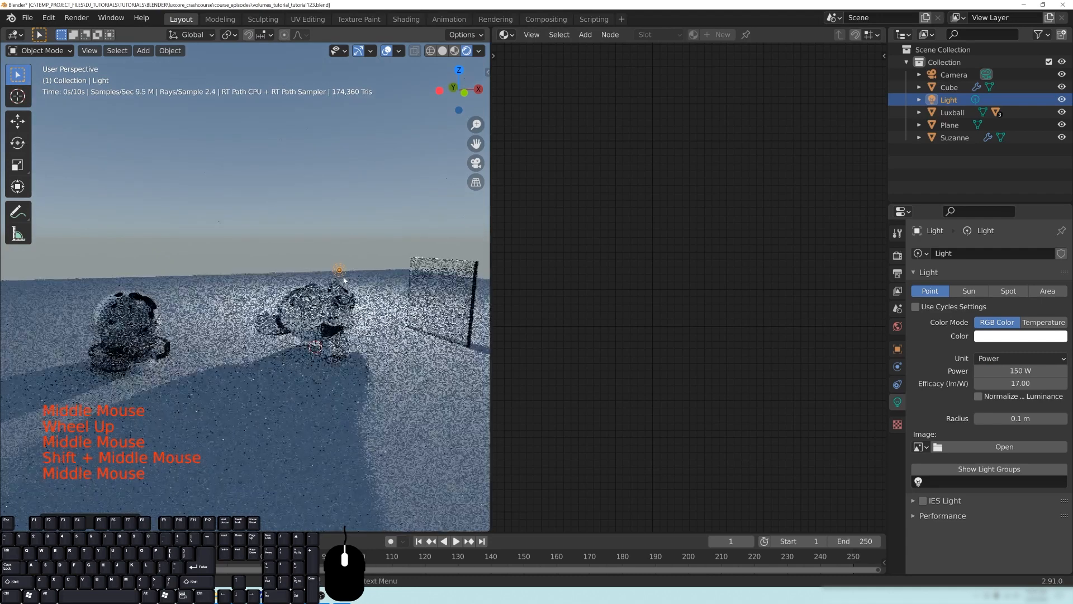
{"action": "middle_click_drag", "start_coordinate": [344, 280], "coordinate": [341, 334]}
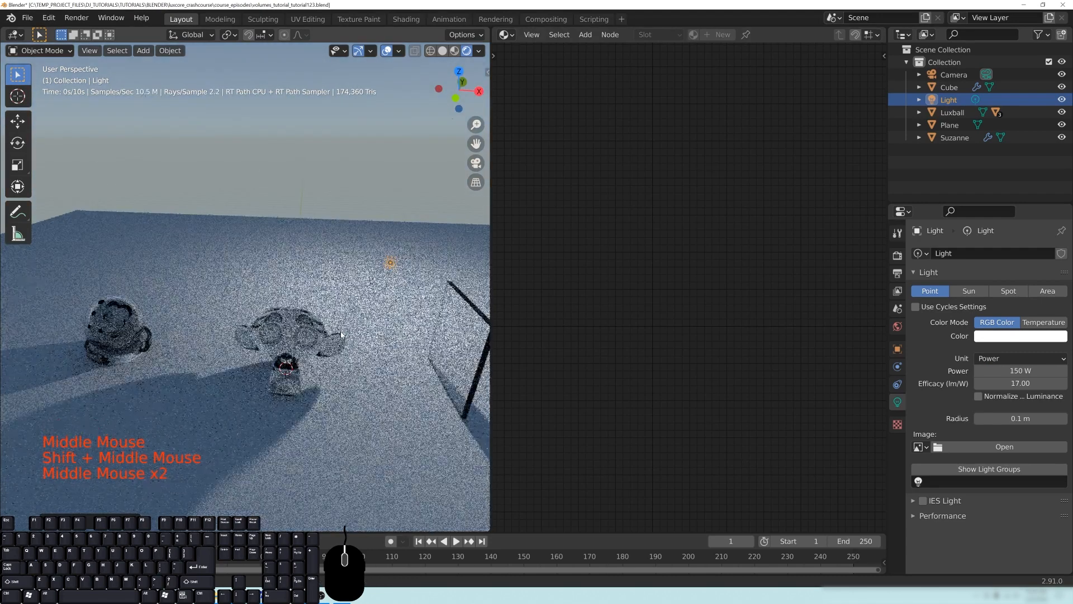
- Select the Luxball and then the monkey head to compare their shared glass material nodes
{"action": "middle_click_drag", "start_coordinate": [217, 358], "coordinate": [277, 347]}
{"action": "left_click", "coordinate": [278, 347]}
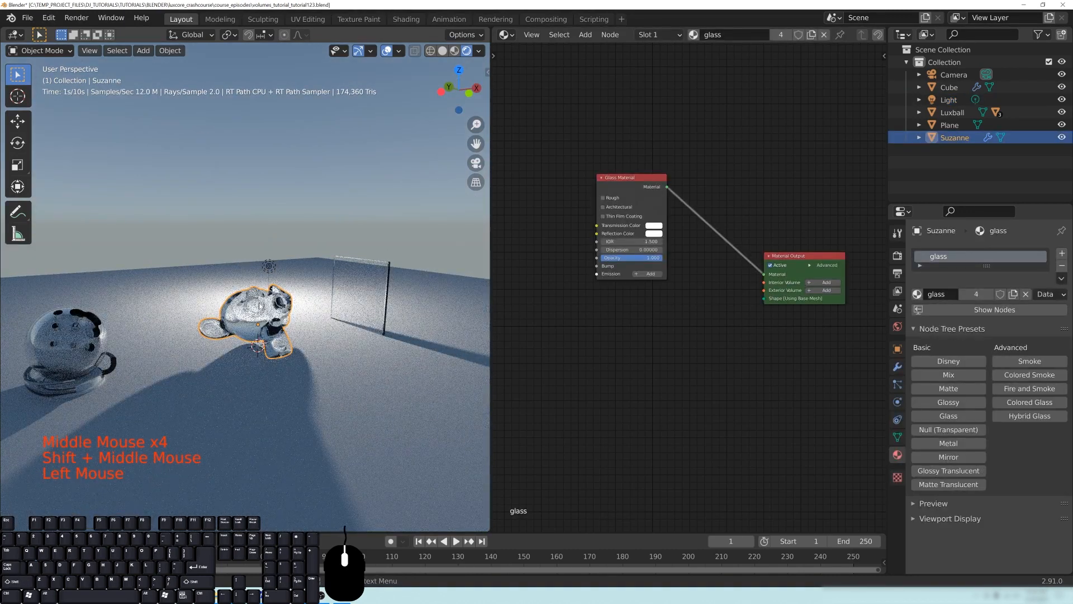
{"action": "left_click", "coordinate": [342, 287]}
{"action": "left_click", "coordinate": [201, 328]}
{"action": "left_click", "coordinate": [94, 339]}
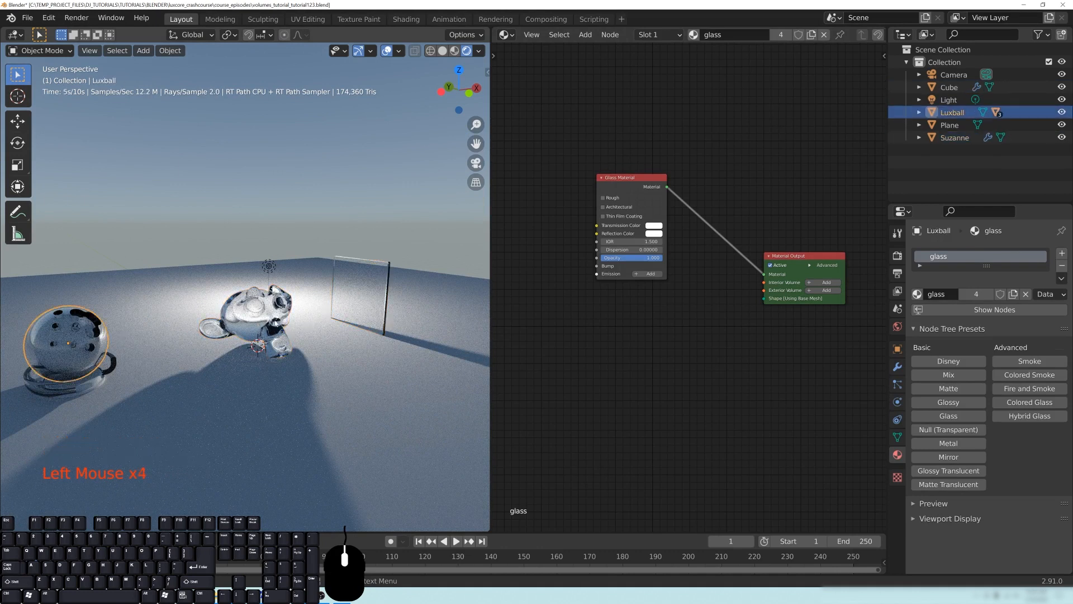
{"action": "left_click", "coordinate": [274, 320]}
- Move the Glass Material node slightly higher in the node editor, leaving room beneath it for another node
{"action": "scroll", "coordinate": [274, 320], "scroll_direction": "up", "scroll_amount": 2}
{"action": "middle_click_drag", "start_coordinate": [710, 335], "coordinate": [688, 346]}
{"action": "scroll", "coordinate": [710, 348], "scroll_direction": "up", "scroll_amount": 1}
{"action": "scroll", "coordinate": [709, 347], "scroll_direction": "up", "scroll_amount": 4}
{"action": "middle_click_drag", "start_coordinate": [618, 340], "coordinate": [698, 348]}
{"action": "left_click_drag", "start_coordinate": [638, 154], "coordinate": [649, 124]}
{"action": "middle_click_drag", "start_coordinate": [740, 345], "coordinate": [702, 351]}
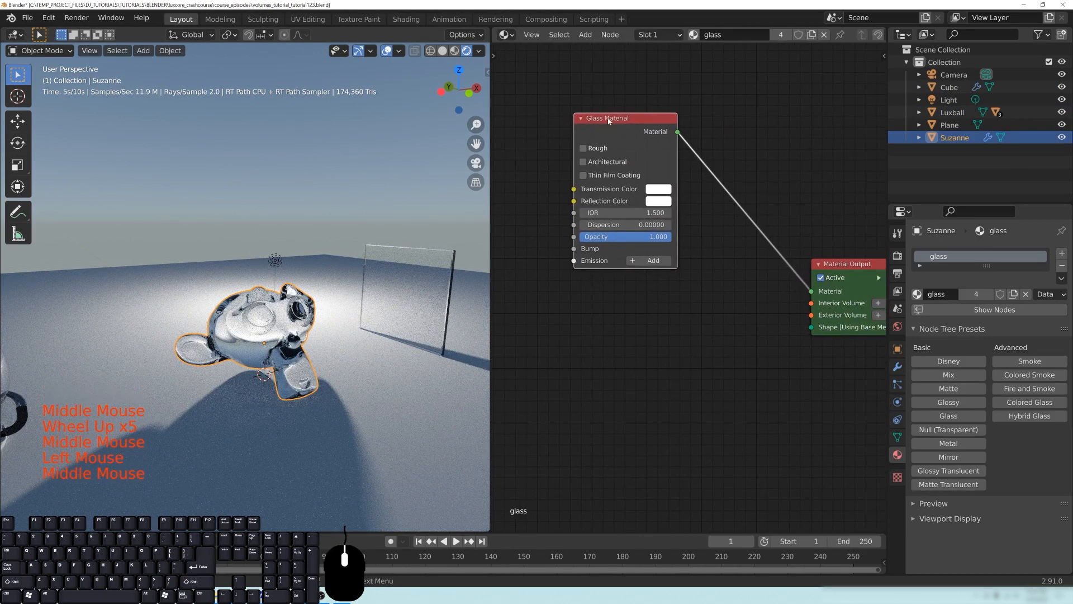
{"action": "middle_click_drag", "start_coordinate": [734, 400], "coordinate": [667, 367]}
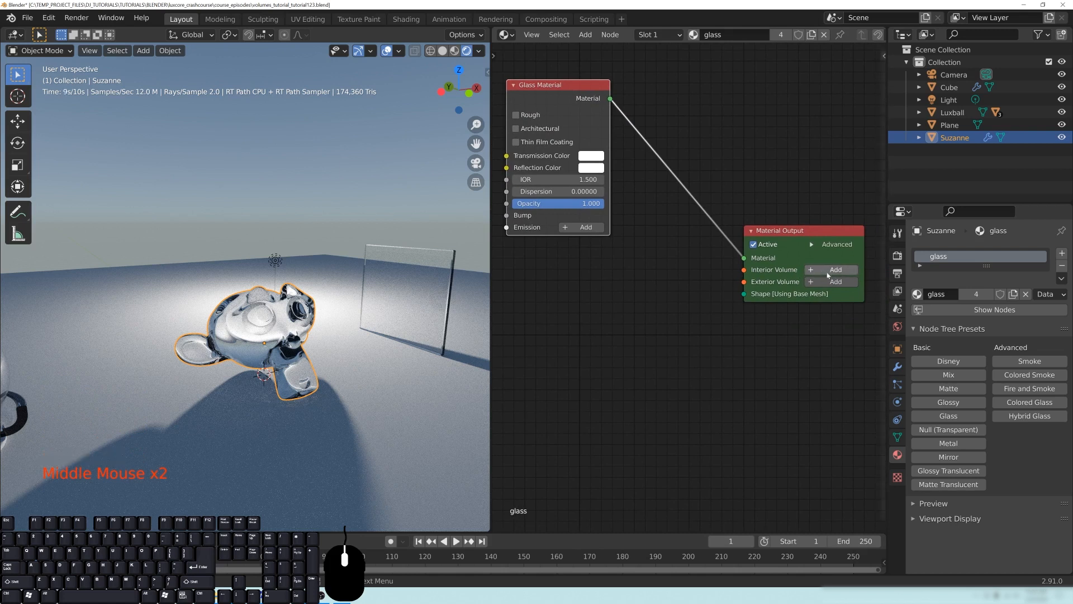
{"action": "middle_click_drag", "start_coordinate": [606, 383], "coordinate": [635, 366]}
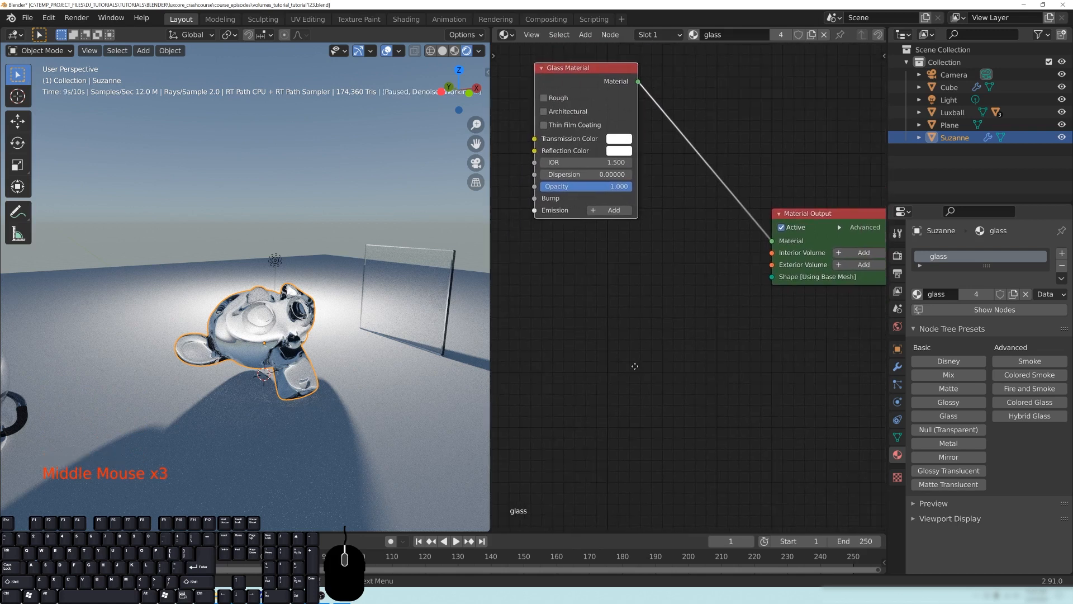
{"action": "key", "text": "shift+a"}
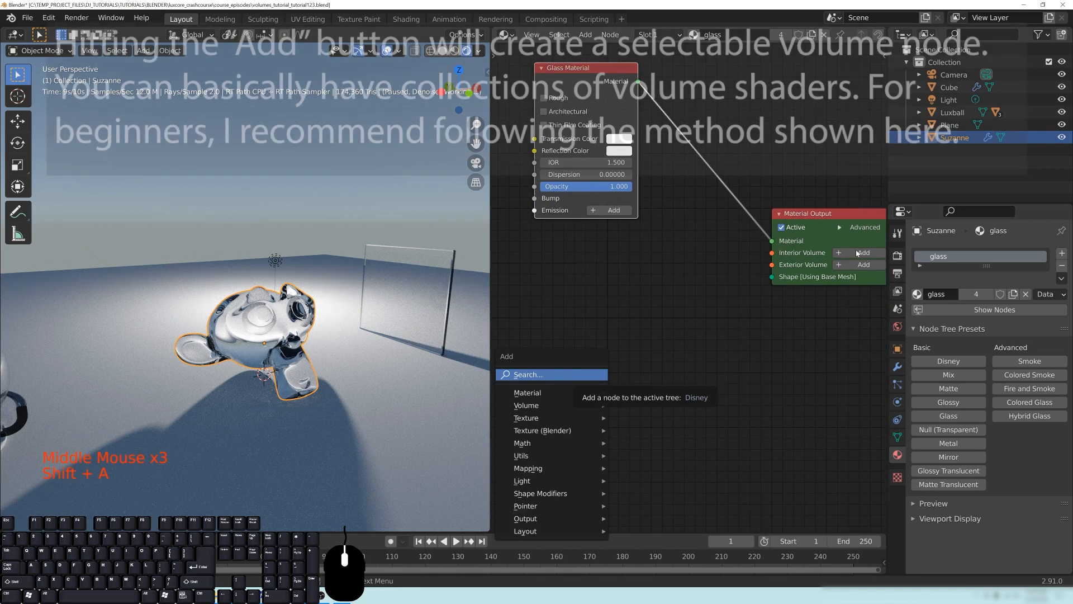
{"action": "left_click", "coordinate": [855, 254]}
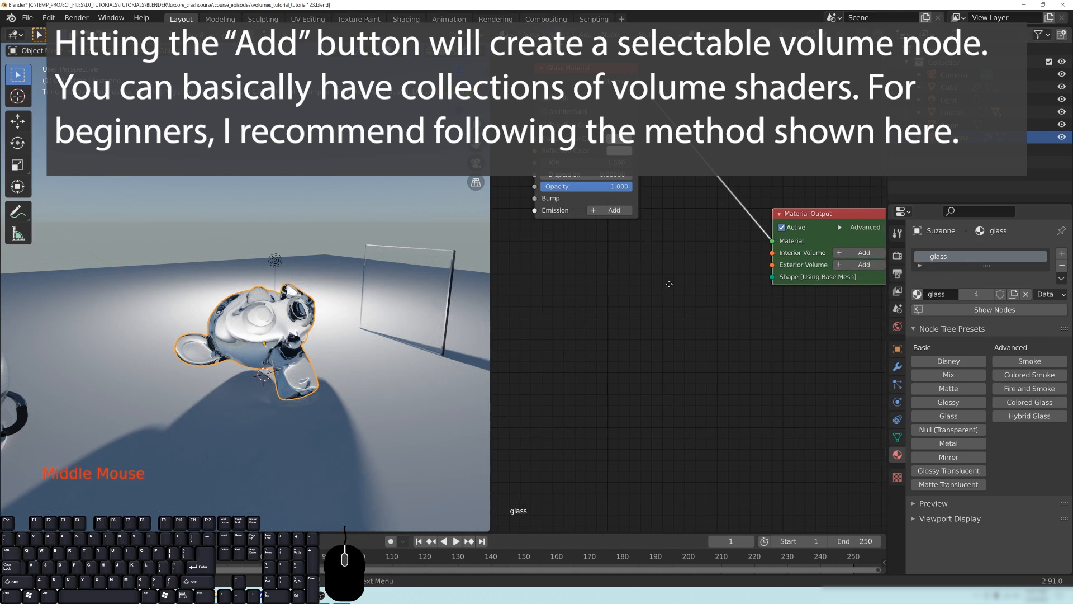
{"action": "middle_click_drag", "start_coordinate": [669, 284], "coordinate": [677, 292]}
{"action": "key", "text": "shift+a"}
{"action": "mouse_move", "coordinate": [567, 378]}
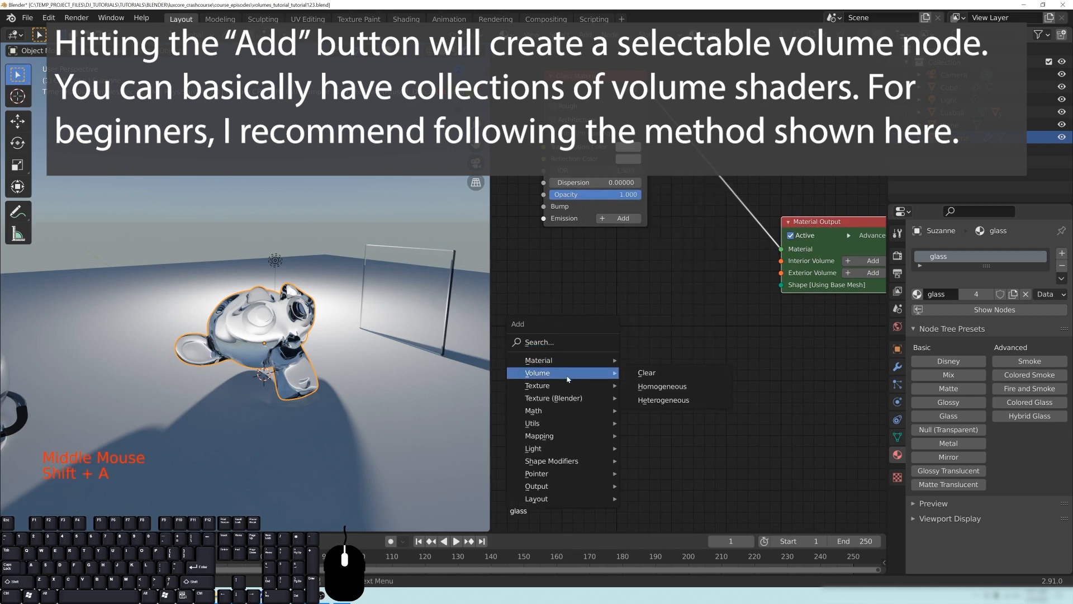
{"action": "left_click", "coordinate": [698, 298]}
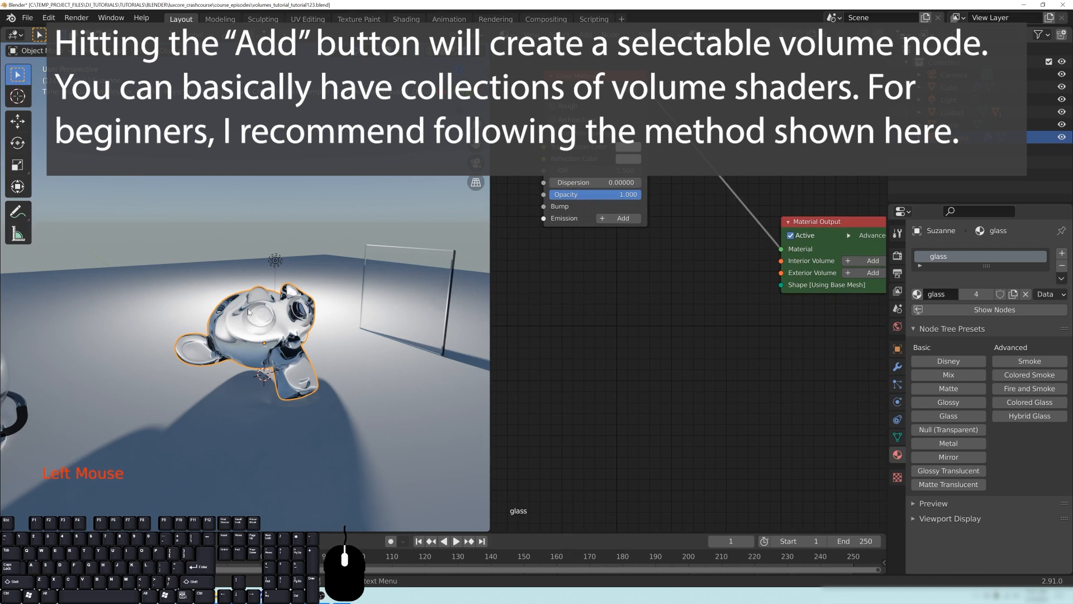
- Disable the denoiser for LuxCore's viewport render and recentre the monkey head in the preview
{"action": "left_click", "coordinate": [896, 255]}
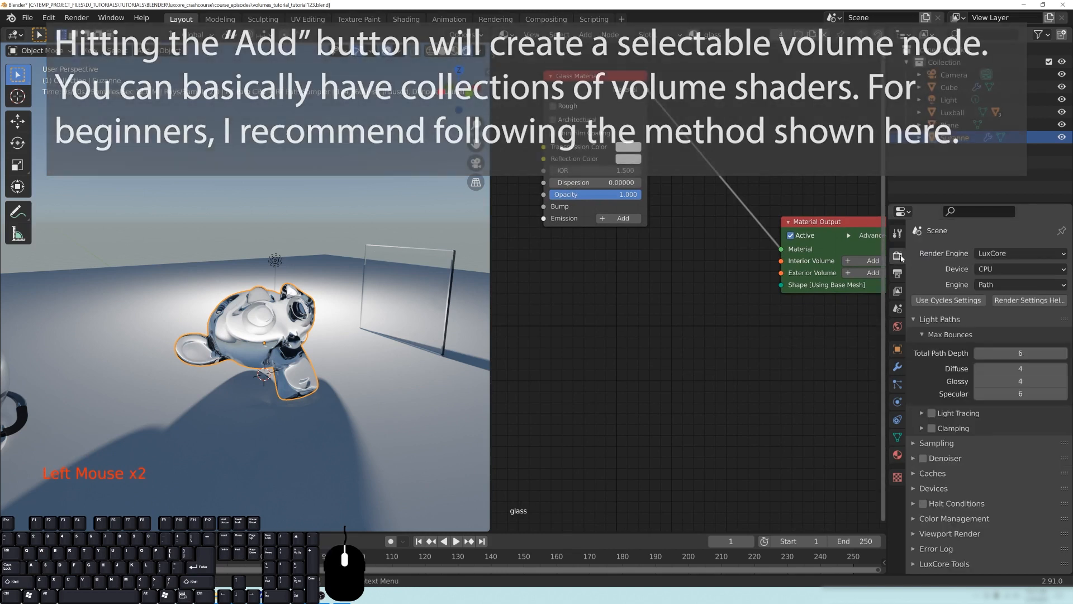
{"action": "scroll", "coordinate": [959, 495], "scroll_direction": "down", "scroll_amount": 1}
{"action": "left_click", "coordinate": [957, 534]}
{"action": "scroll", "coordinate": [944, 528], "scroll_direction": "down", "scroll_amount": 10}
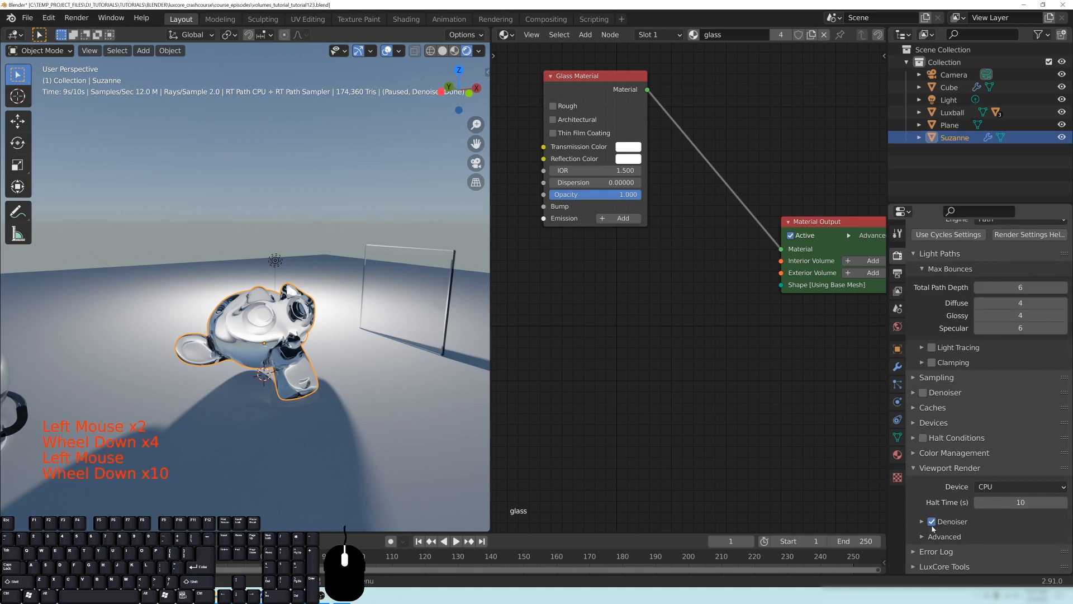
{"action": "left_click", "coordinate": [931, 521]}
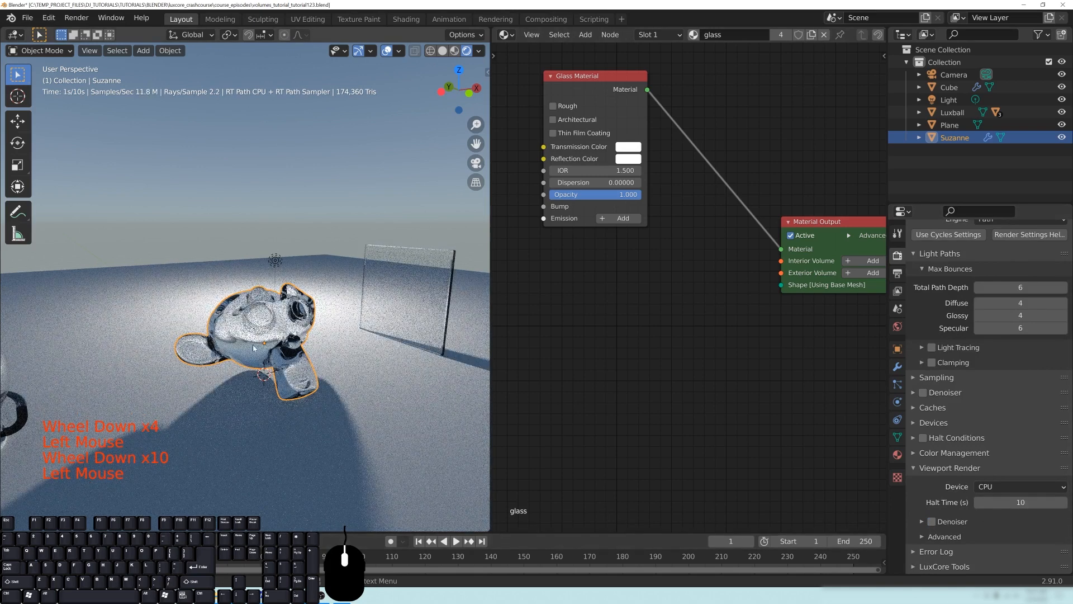
{"action": "middle_click_drag", "start_coordinate": [346, 355], "coordinate": [349, 284], "text": "shift"}
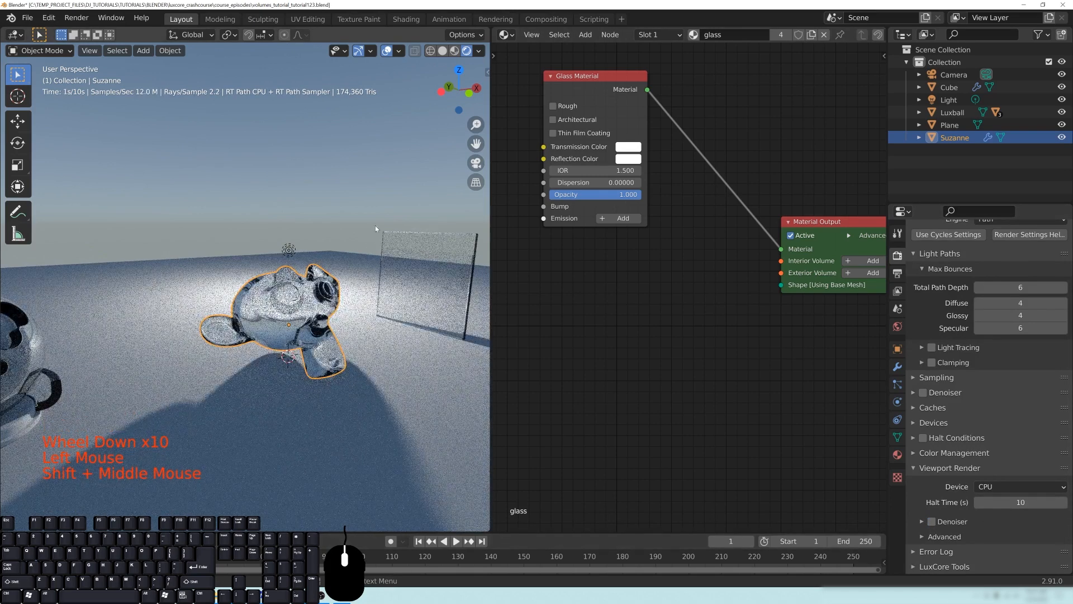
{"action": "middle_click_drag", "start_coordinate": [364, 343], "coordinate": [344, 332], "text": "shift"}
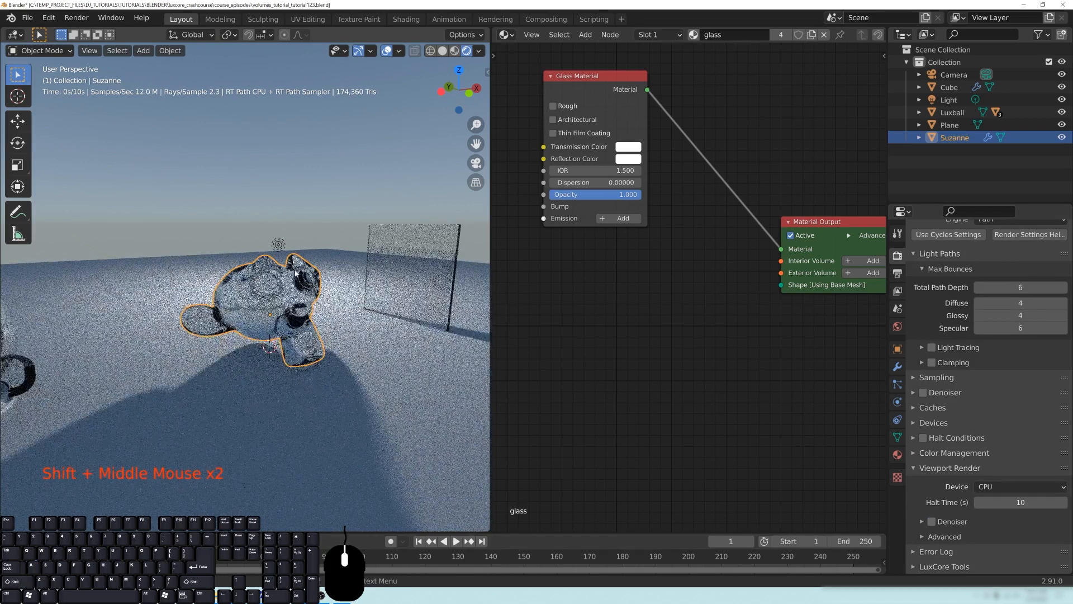
- Add a Clear Volume node to the glass material, placed beneath the Glass Material node
{"action": "middle_click_drag", "start_coordinate": [648, 319], "coordinate": [660, 303]}
{"action": "key", "text": "shift+a"}
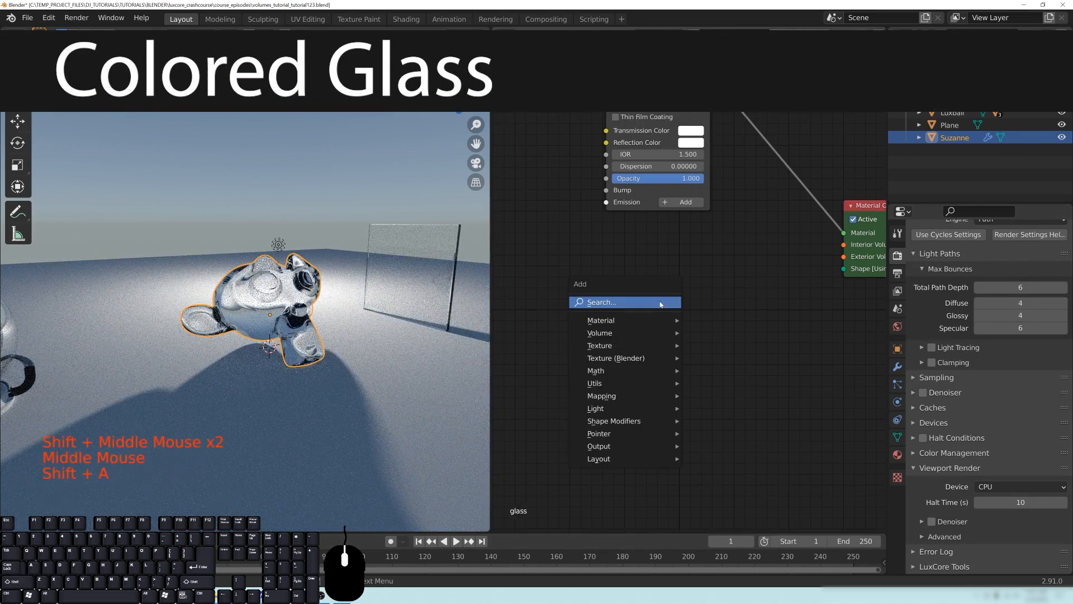
{"action": "mouse_move", "coordinate": [612, 324]}
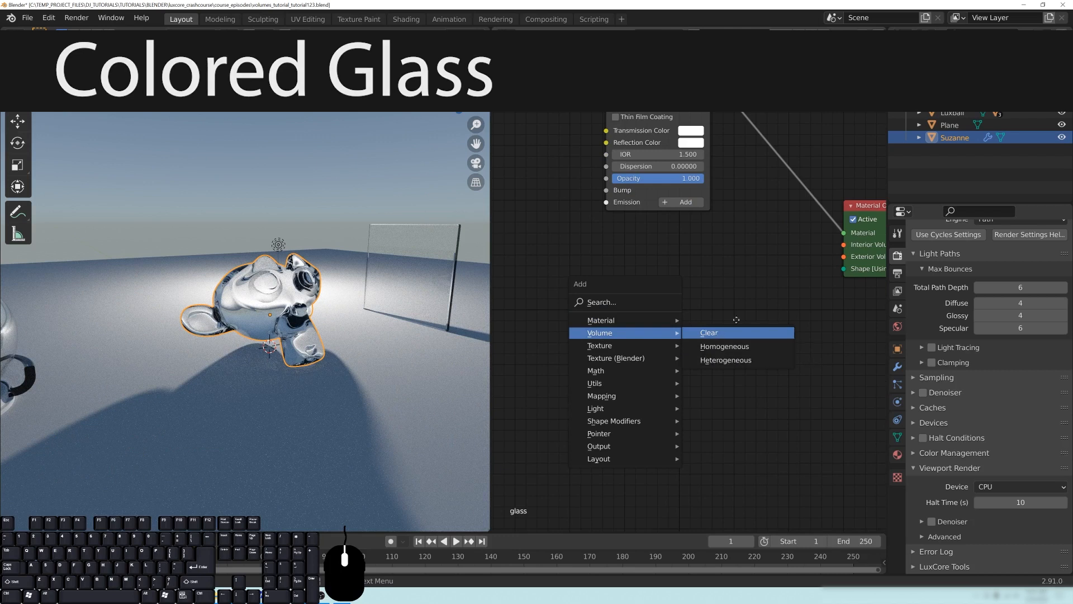
{"action": "left_click", "coordinate": [708, 333]}
{"action": "left_click", "coordinate": [612, 246]}
{"action": "middle_click_drag", "start_coordinate": [723, 249], "coordinate": [696, 275]}
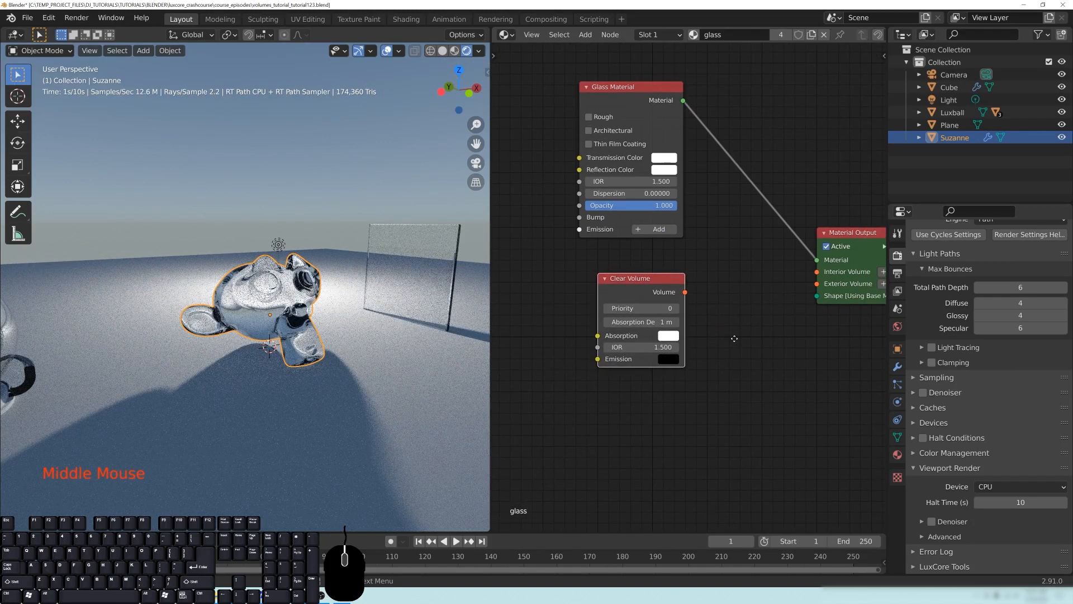
- Connect the Clear Volume node's Volume output to the Material Output's Interior Volume input
{"action": "left_click_drag", "start_coordinate": [685, 292], "coordinate": [722, 221]}
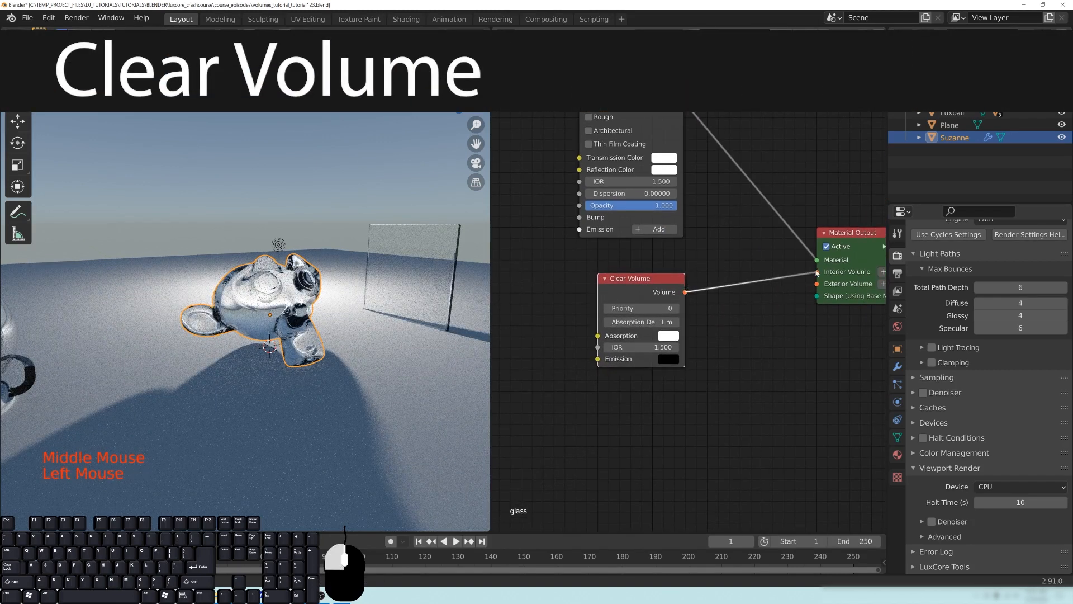
{"action": "middle_click_drag", "start_coordinate": [823, 322], "coordinate": [762, 317]}
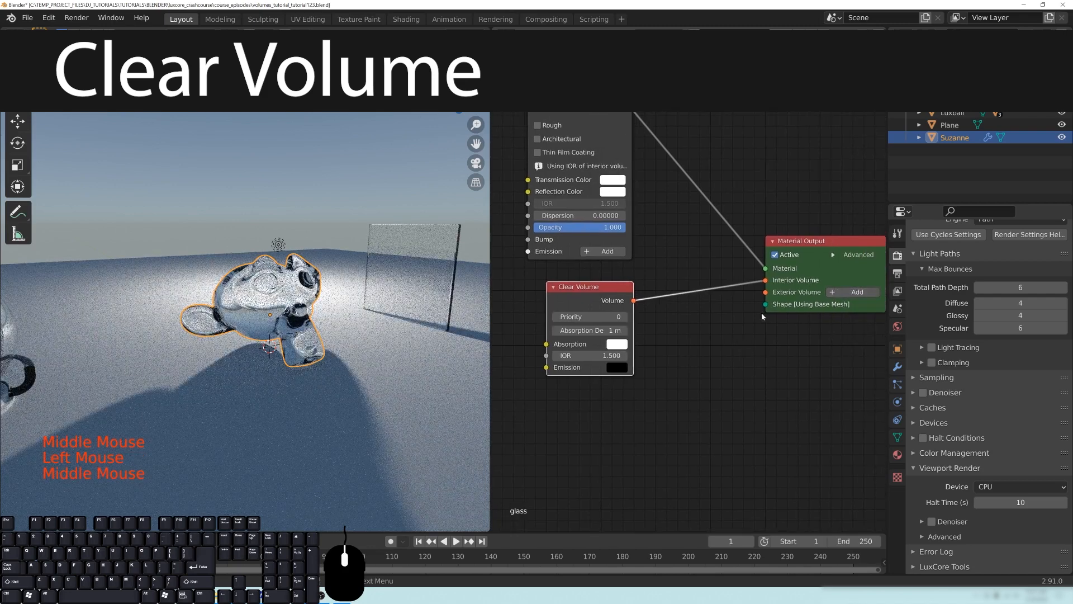
{"action": "middle_click_drag", "start_coordinate": [673, 367], "coordinate": [706, 357]}
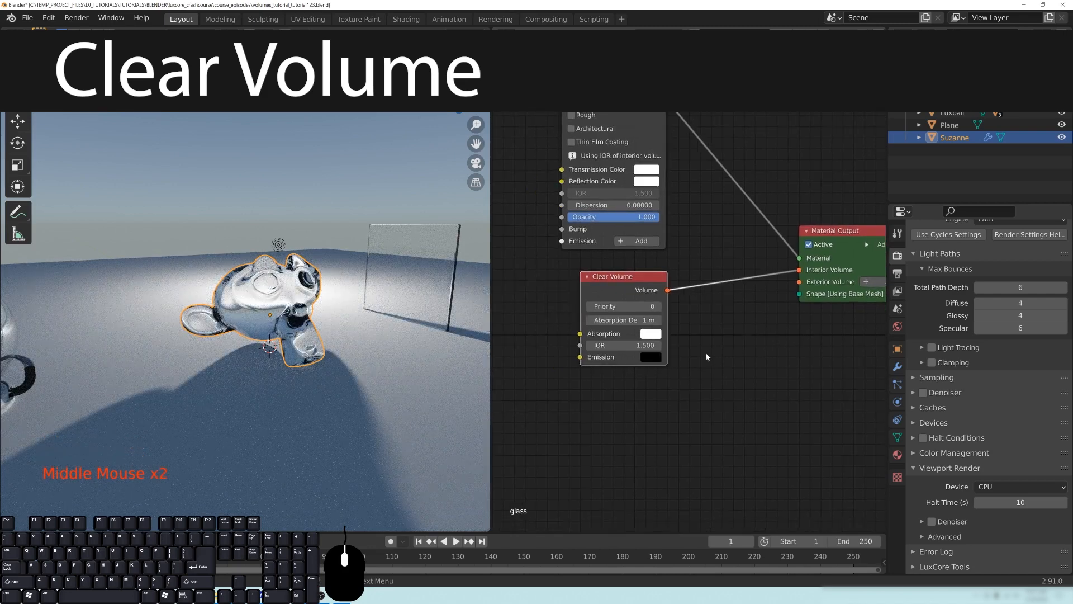
- Set the Clear Volume node's absorption color to orange, with H 0.059, S 0.787 and V 1.000
{"action": "mouse_move", "coordinate": [337, 322]}
{"action": "middle_mouse_down"}
{"action": "mouse_move", "coordinate": [268, 326]}
{"action": "mouse_move", "coordinate": [337, 319]}
{"action": "mouse_move", "coordinate": [328, 316]}
{"action": "middle_mouse_up"}
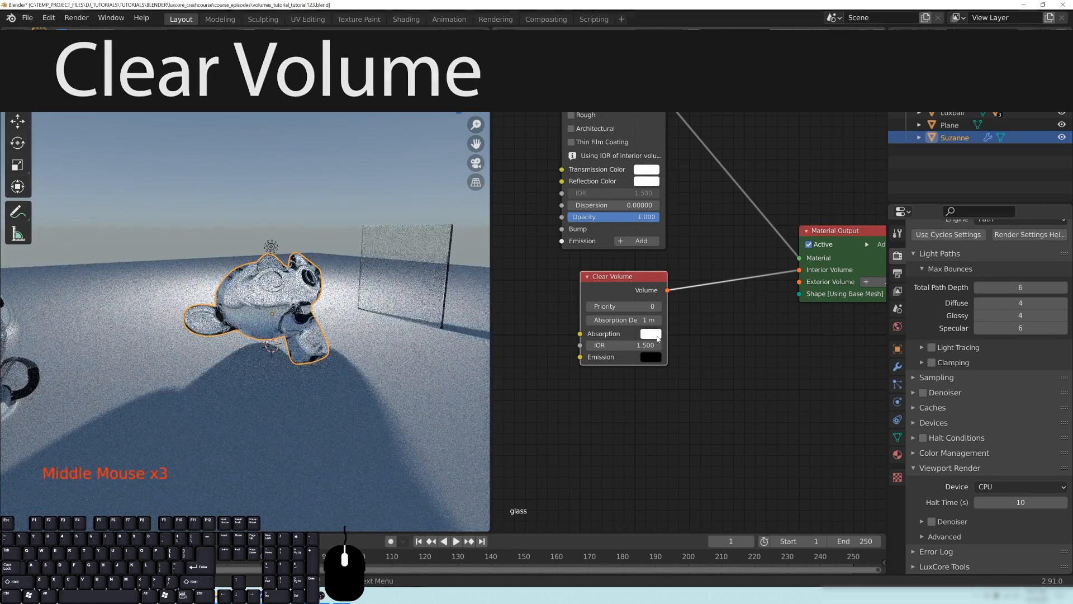
{"action": "left_click", "coordinate": [656, 338]}
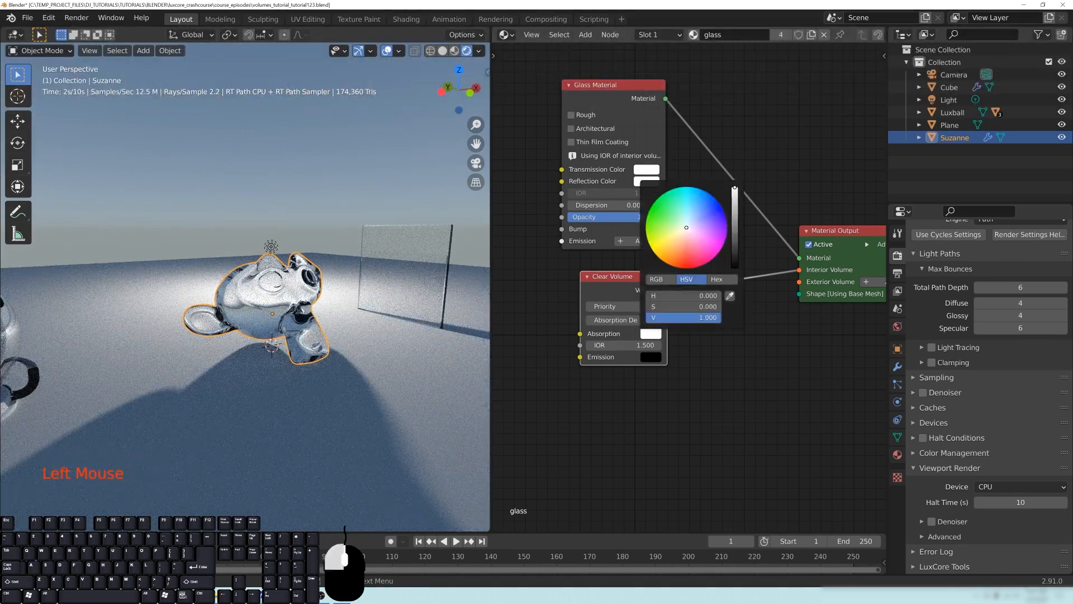
{"action": "left_click", "coordinate": [675, 258]}
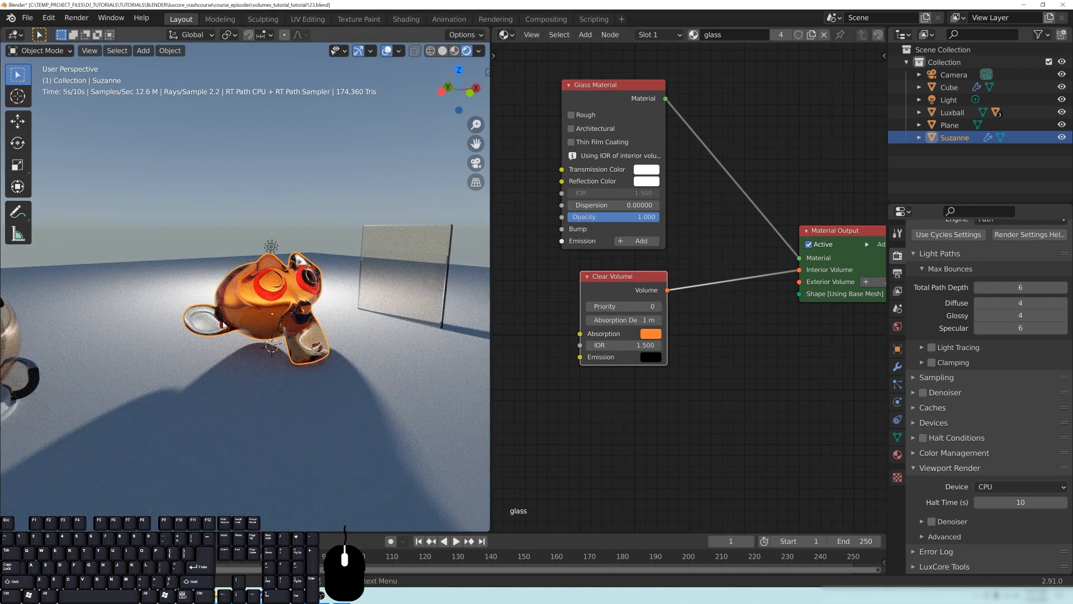
- Examine how the volume absorption tints the thick and thin parts of the monkey head from several distances and angles
{"action": "scroll", "coordinate": [222, 323], "scroll_direction": "up", "scroll_amount": 2}
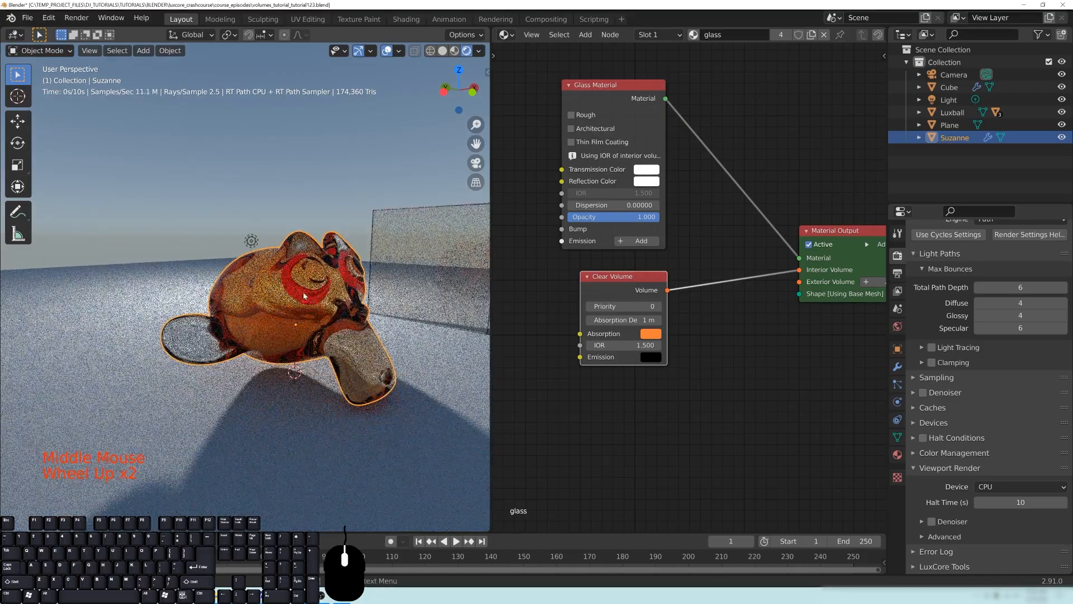
{"action": "middle_click_drag", "start_coordinate": [304, 295], "coordinate": [277, 336]}
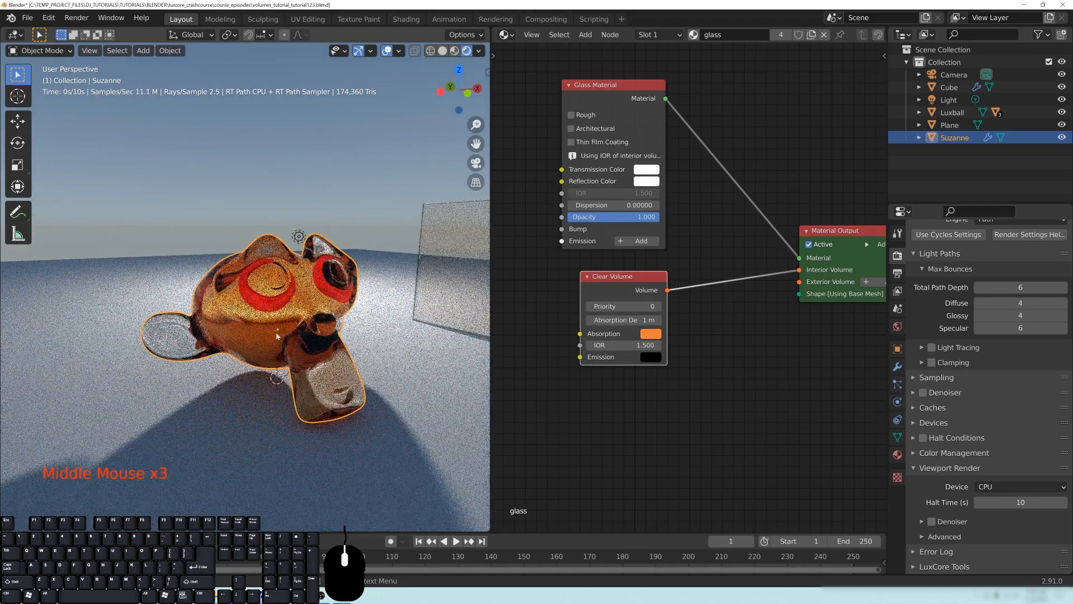
{"action": "scroll", "coordinate": [276, 335], "scroll_direction": "down", "scroll_amount": 3}
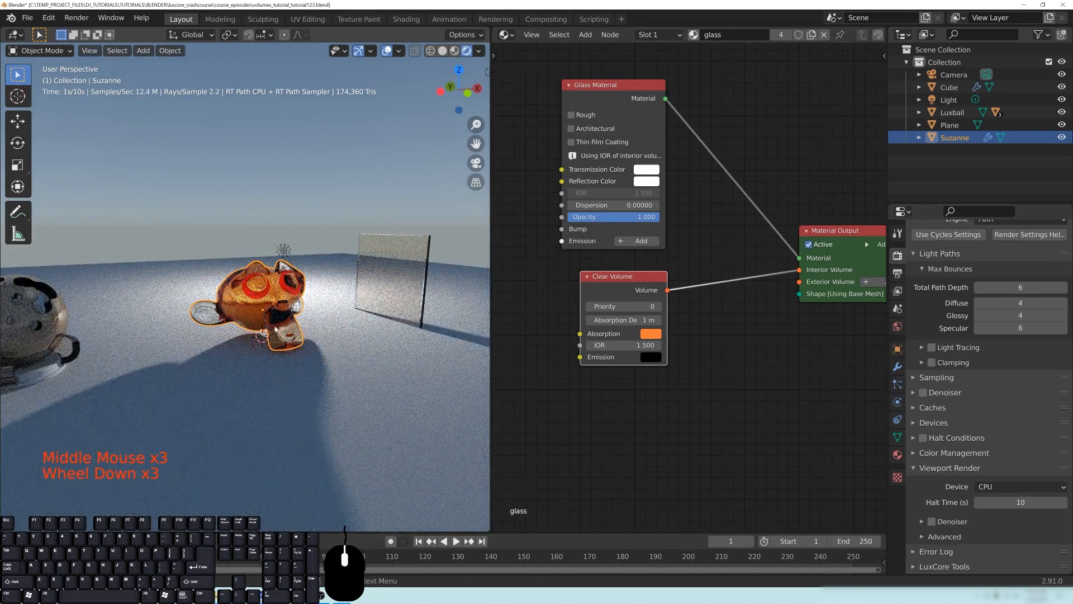
{"action": "scroll", "coordinate": [276, 329], "scroll_direction": "up", "scroll_amount": 2}
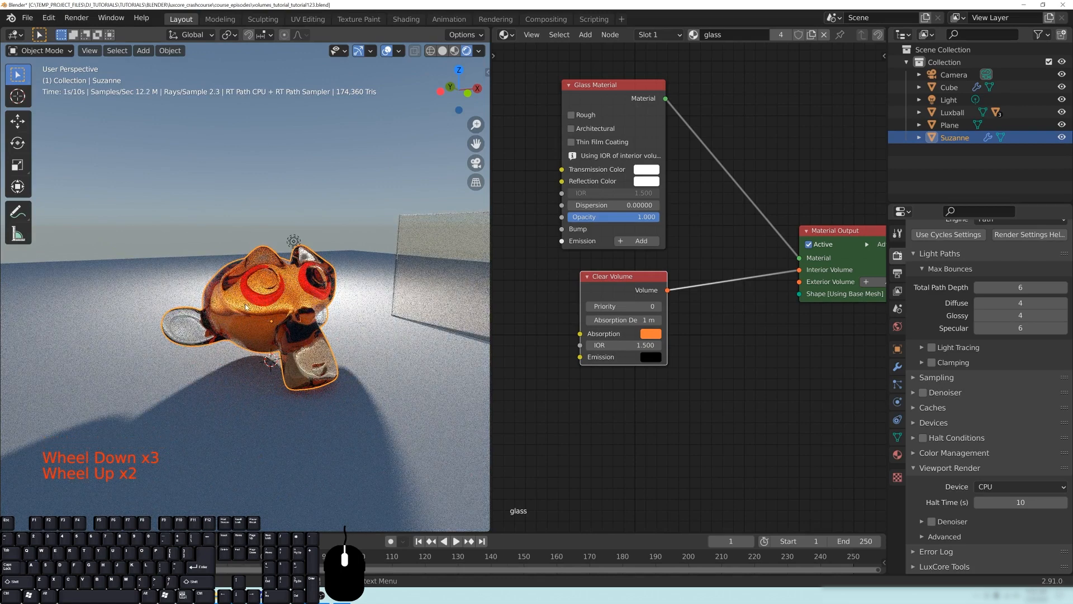
{"action": "scroll", "coordinate": [308, 364], "scroll_direction": "up", "scroll_amount": 2}
{"action": "middle_click_drag", "start_coordinate": [308, 364], "coordinate": [242, 346], "text": "shift"}
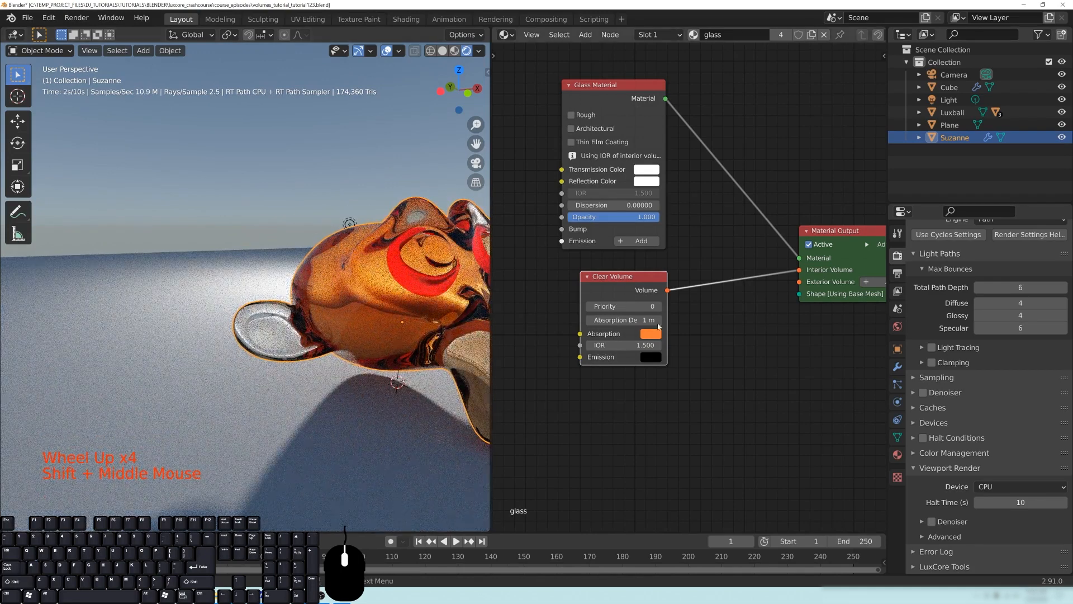
{"action": "middle_click_drag", "start_coordinate": [252, 313], "coordinate": [277, 305]}
{"action": "scroll", "coordinate": [196, 317], "scroll_direction": "down", "scroll_amount": 4}
{"action": "scroll", "coordinate": [332, 320], "scroll_direction": "up", "scroll_amount": 3}
{"action": "scroll", "coordinate": [259, 299], "scroll_direction": "down", "scroll_amount": 4}
{"action": "scroll", "coordinate": [322, 323], "scroll_direction": "up", "scroll_amount": 2}
{"action": "scroll", "coordinate": [281, 285], "scroll_direction": "down", "scroll_amount": 1}
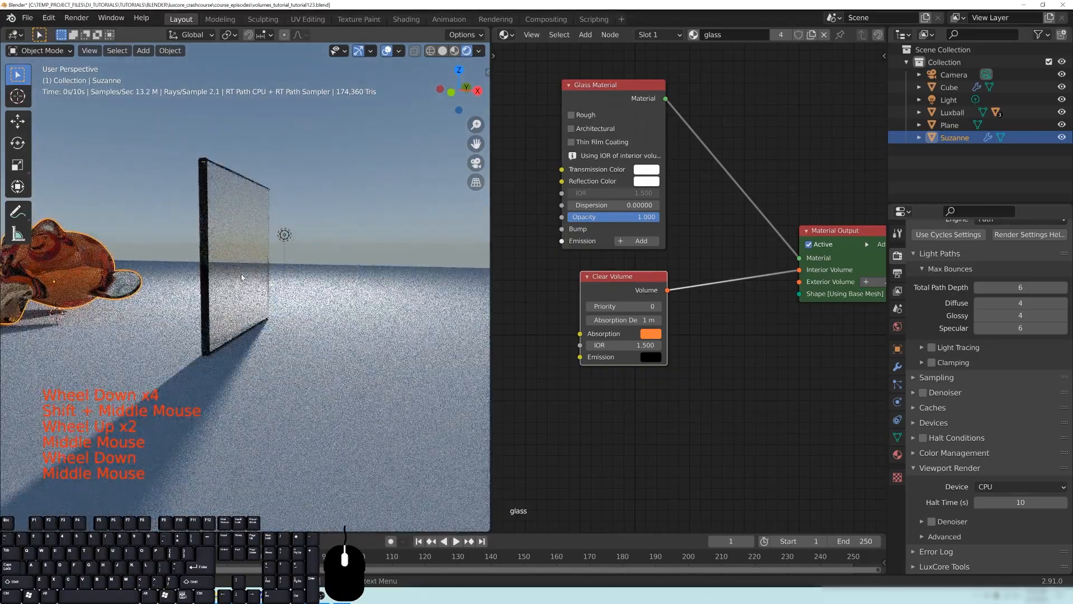
- Select and frame the glass slab, and compare the absorption tint on its flat face and its narrow edge
{"action": "left_click", "coordinate": [242, 277]}
{"action": "key", "text": "KP_Decimal"}
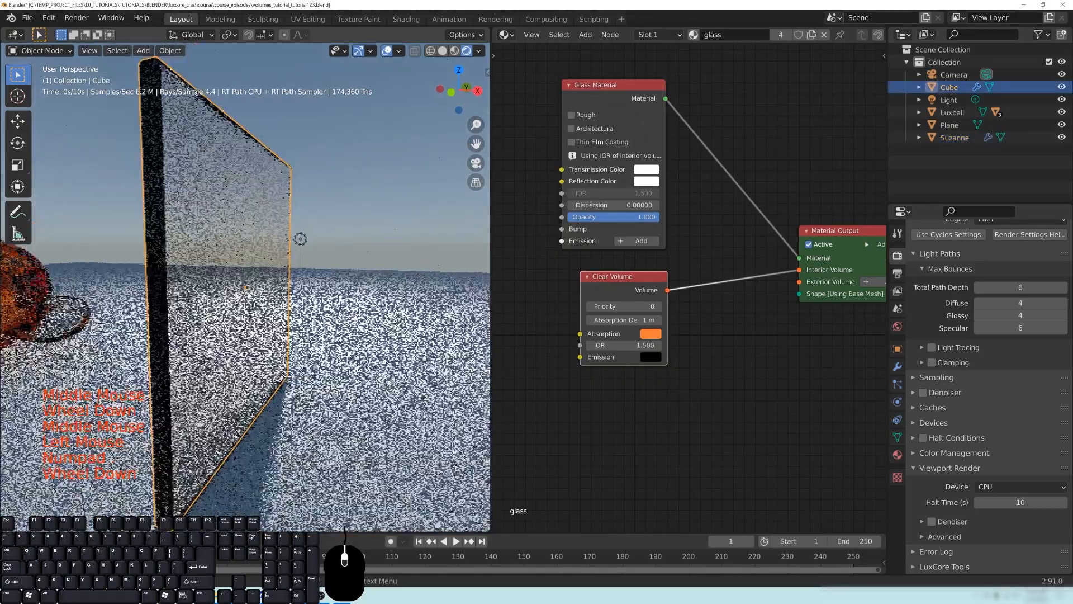
{"action": "scroll", "coordinate": [255, 285], "scroll_direction": "down", "scroll_amount": 4}
{"action": "middle_click_drag", "start_coordinate": [254, 284], "coordinate": [244, 207]}
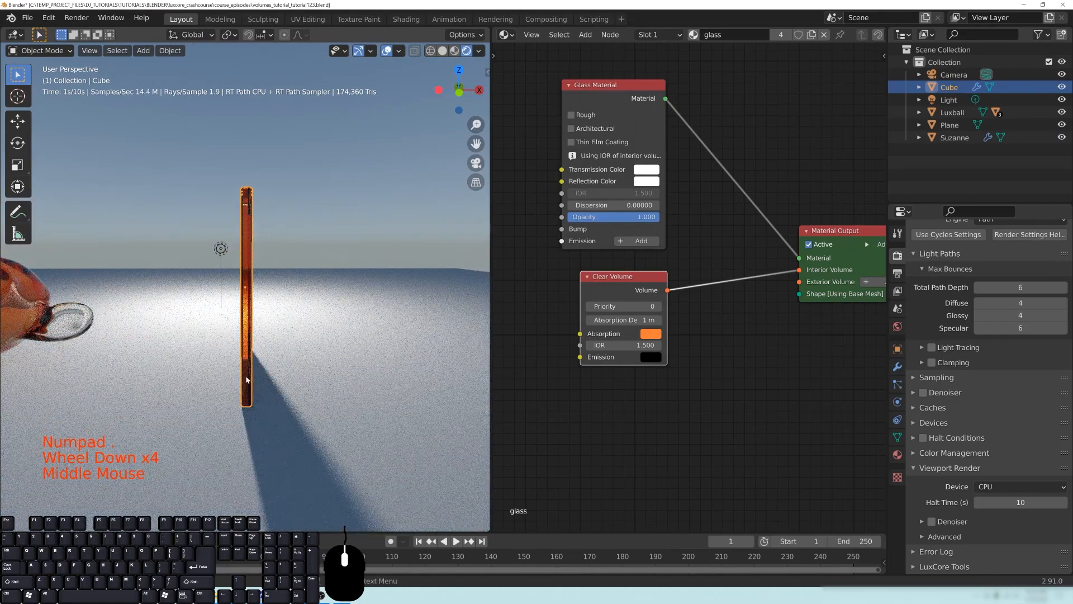
{"action": "middle_click_drag", "start_coordinate": [251, 331], "coordinate": [235, 327]}
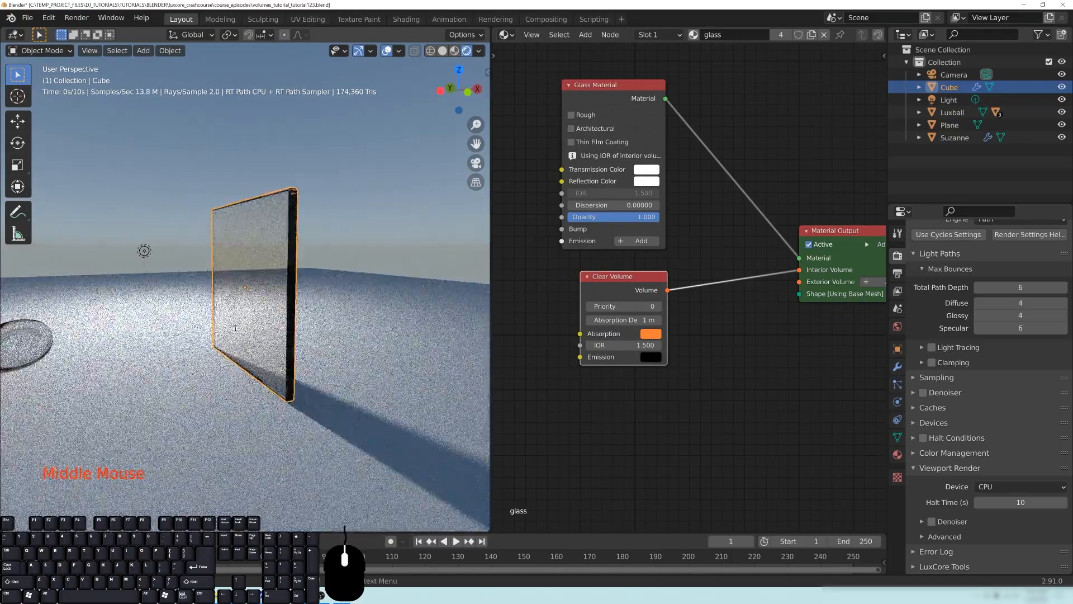
{"action": "middle_click_drag", "start_coordinate": [282, 386], "coordinate": [696, 316]}
- Change the Clear Volume node's absorption color to green and inspect the slab and monkey head
{"action": "left_click", "coordinate": [651, 333]}
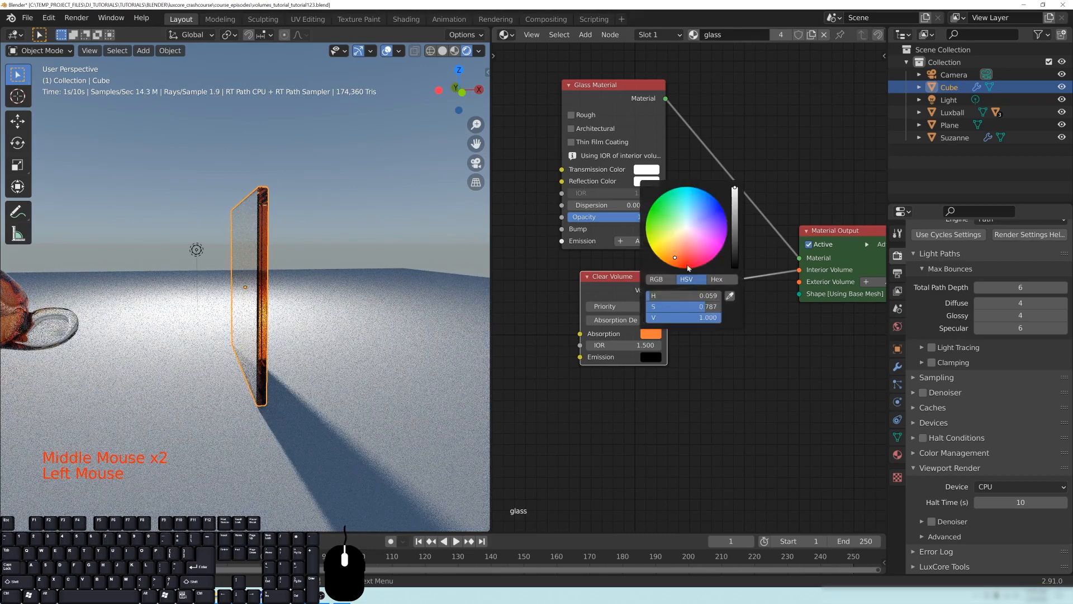
{"action": "left_click", "coordinate": [666, 213]}
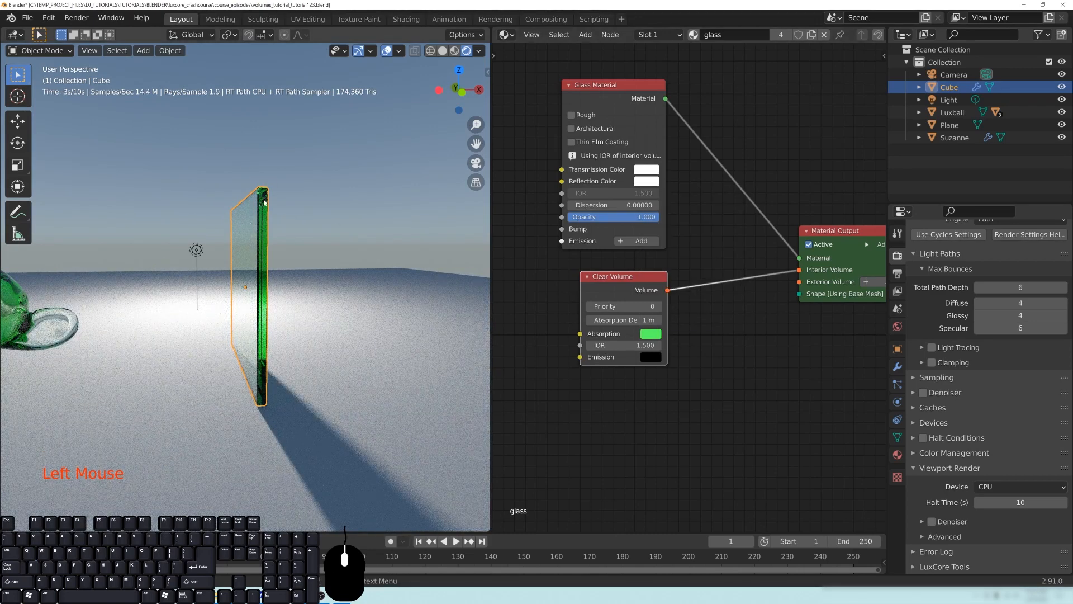
{"action": "mouse_move", "coordinate": [301, 223]}
{"action": "middle_mouse_down"}
{"action": "mouse_move", "coordinate": [320, 220]}
{"action": "mouse_move", "coordinate": [258, 226]}
{"action": "mouse_move", "coordinate": [305, 225]}
{"action": "middle_mouse_up"}
{"action": "middle_click_drag", "start_coordinate": [205, 321], "coordinate": [282, 284]}
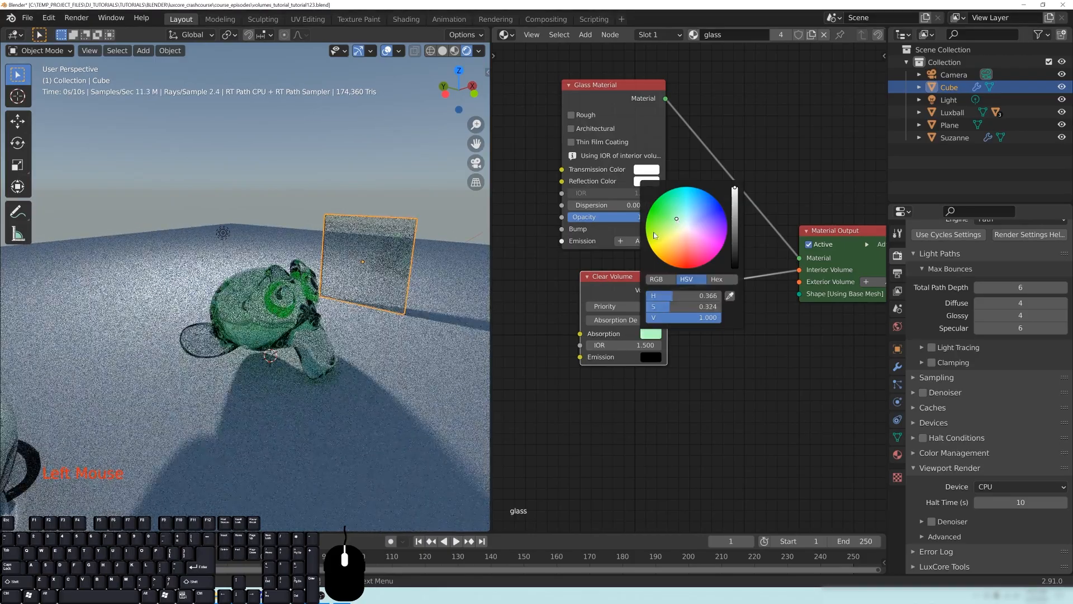
- Set the Clear Volume node's absorption depth to 10 m and inspect the tint on the monkey head
{"action": "middle_click_drag", "start_coordinate": [314, 345], "coordinate": [378, 332]}
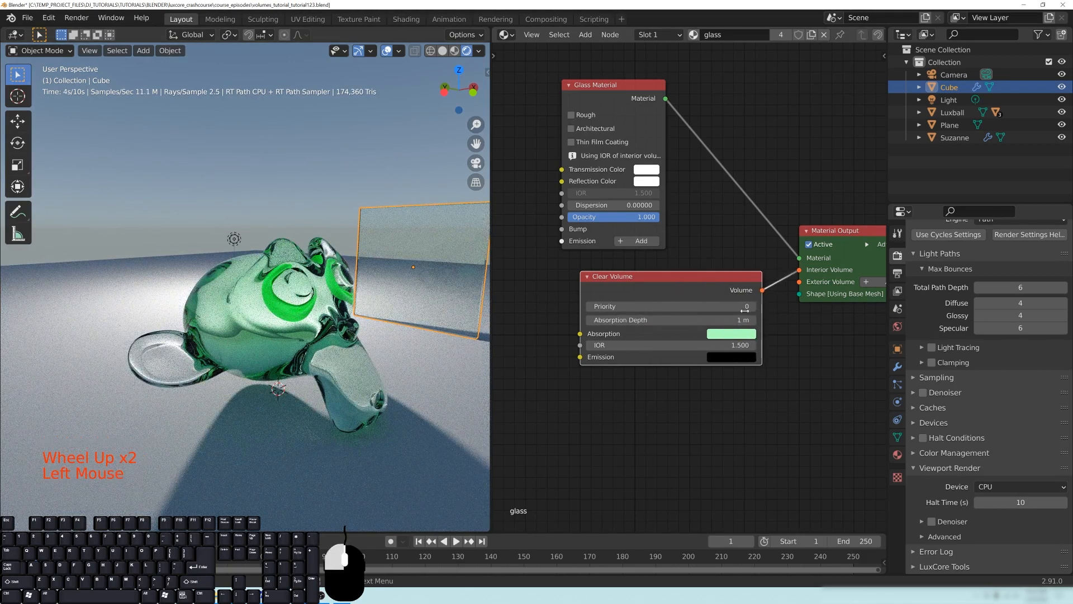
{"action": "double_click", "coordinate": [630, 321]}
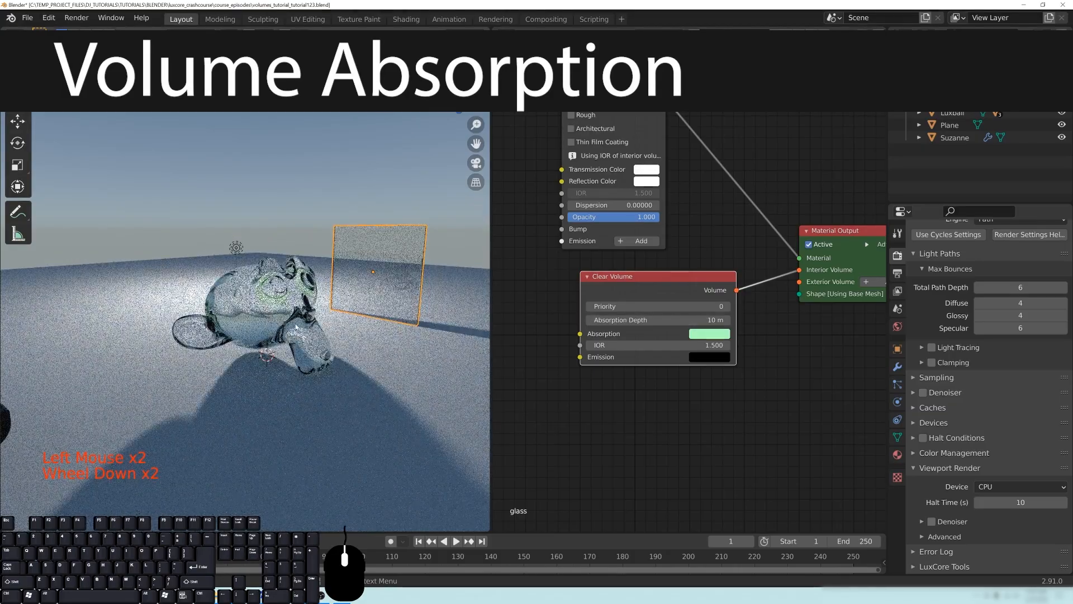
{"action": "middle_click_drag", "start_coordinate": [300, 330], "coordinate": [285, 320]}
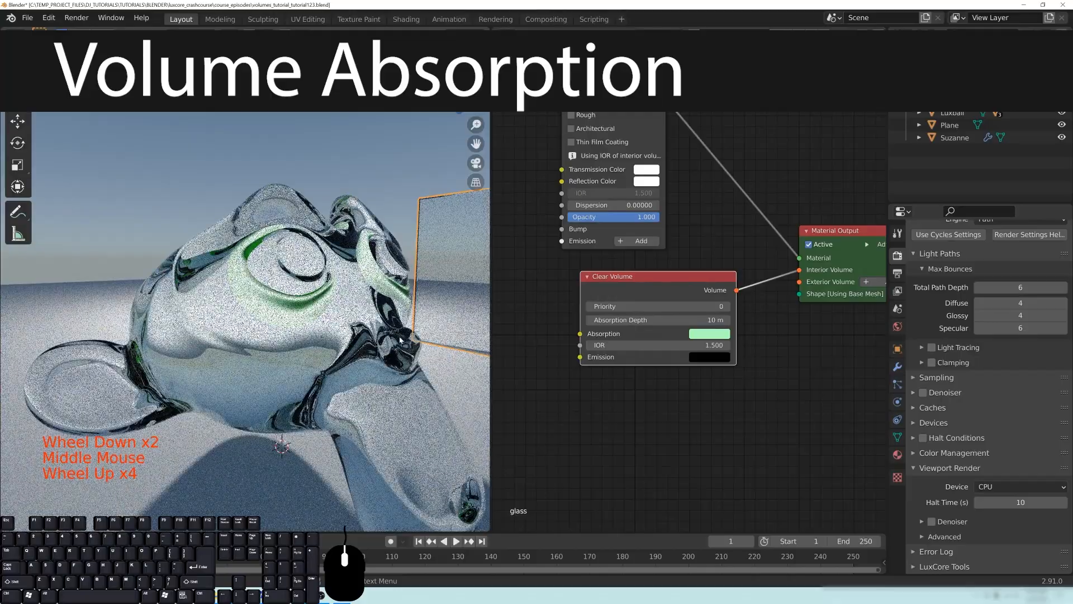
{"action": "mouse_move", "coordinate": [336, 322]}
{"action": "middle_mouse_down"}
{"action": "mouse_move", "coordinate": [265, 320]}
{"action": "mouse_move", "coordinate": [354, 320]}
{"action": "middle_mouse_up"}
- Frame the glass slab edge-on and try Clear Volume absorption depths of 5 m and 2 m
{"action": "scroll", "coordinate": [282, 321], "scroll_direction": "down", "scroll_amount": 3}
{"action": "key", "text": "KP_Decimal"}
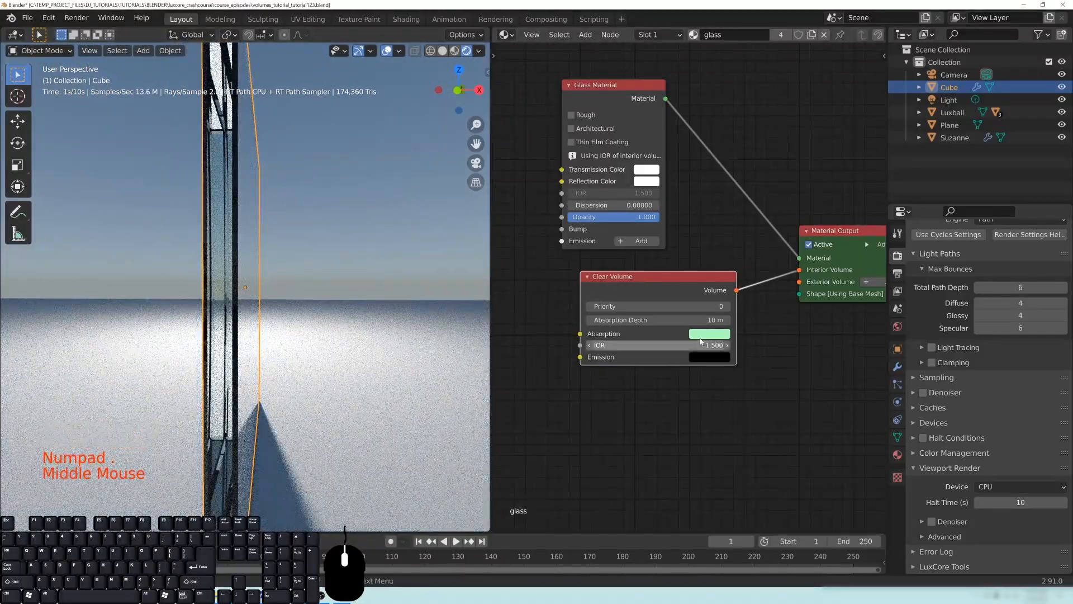
{"action": "key", "text": "Return"}
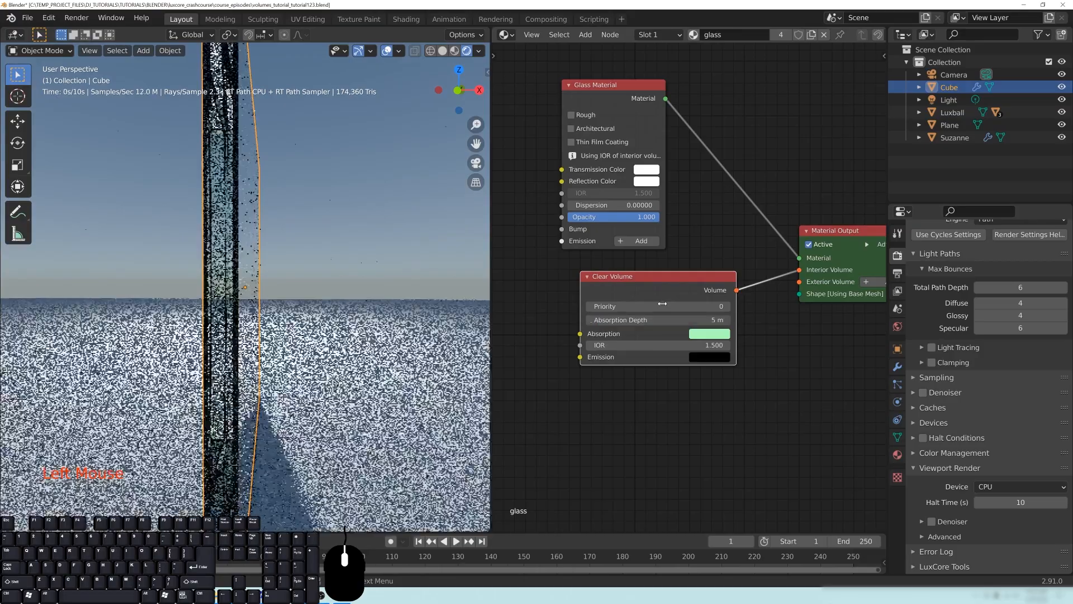
{"action": "scroll", "coordinate": [280, 320], "scroll_direction": "down", "scroll_amount": 2}
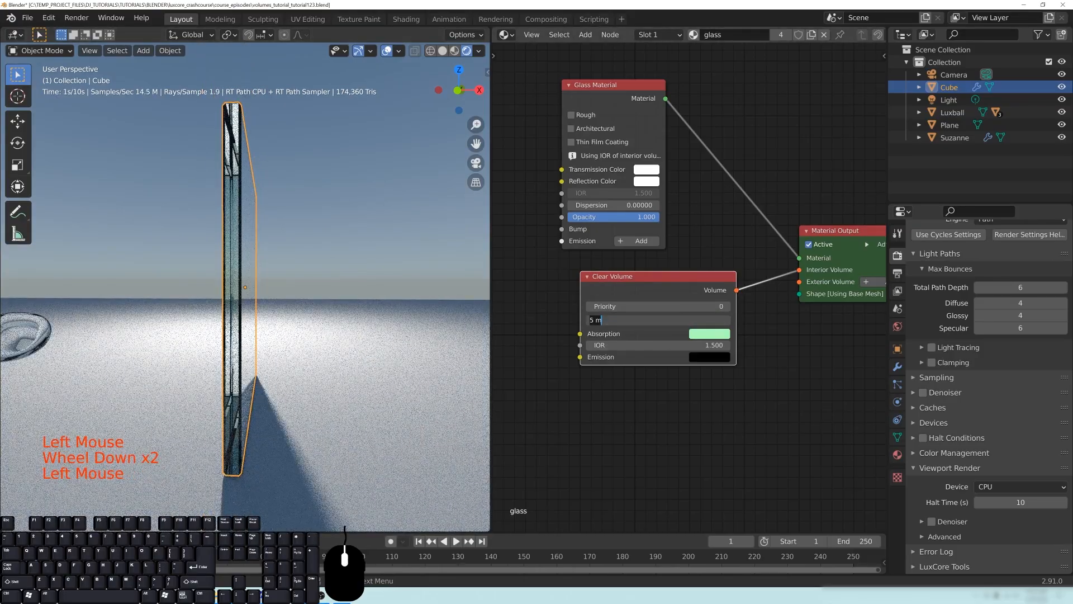
{"action": "key", "text": "Return"}
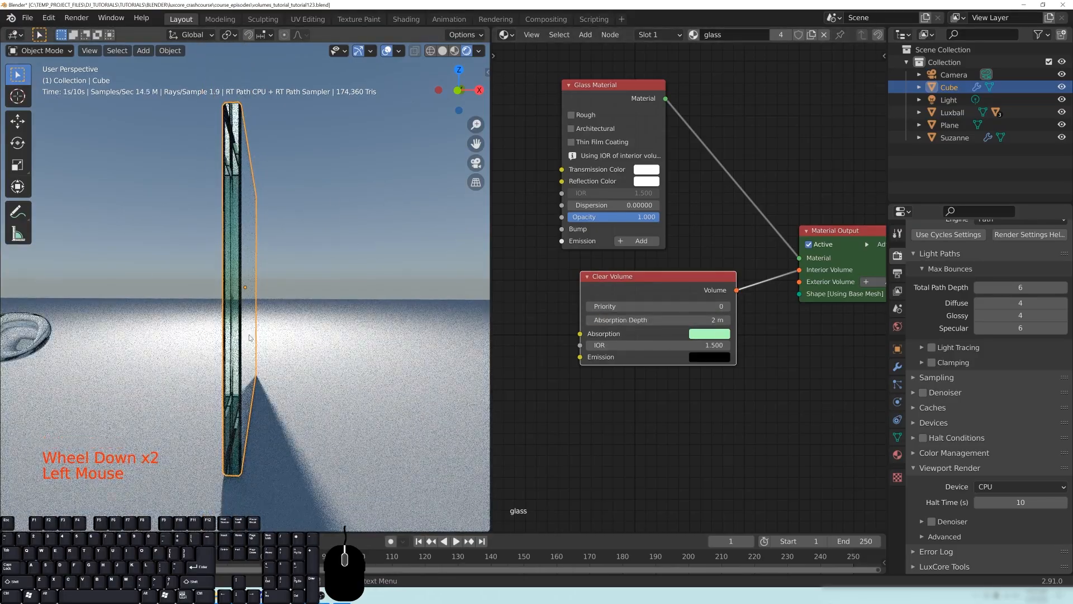
- Set the Clear Volume node's absorption depth to 0.1 m and inspect the Luxball's tint
{"action": "middle_click_drag", "start_coordinate": [249, 337], "coordinate": [139, 353]}
{"action": "scroll", "coordinate": [187, 356], "scroll_direction": "down", "scroll_amount": 4}
{"action": "scroll", "coordinate": [206, 323], "scroll_direction": "up", "scroll_amount": 2}
{"action": "middle_click_drag", "start_coordinate": [206, 324], "coordinate": [290, 316]}
{"action": "scroll", "coordinate": [272, 319], "scroll_direction": "up", "scroll_amount": 2}
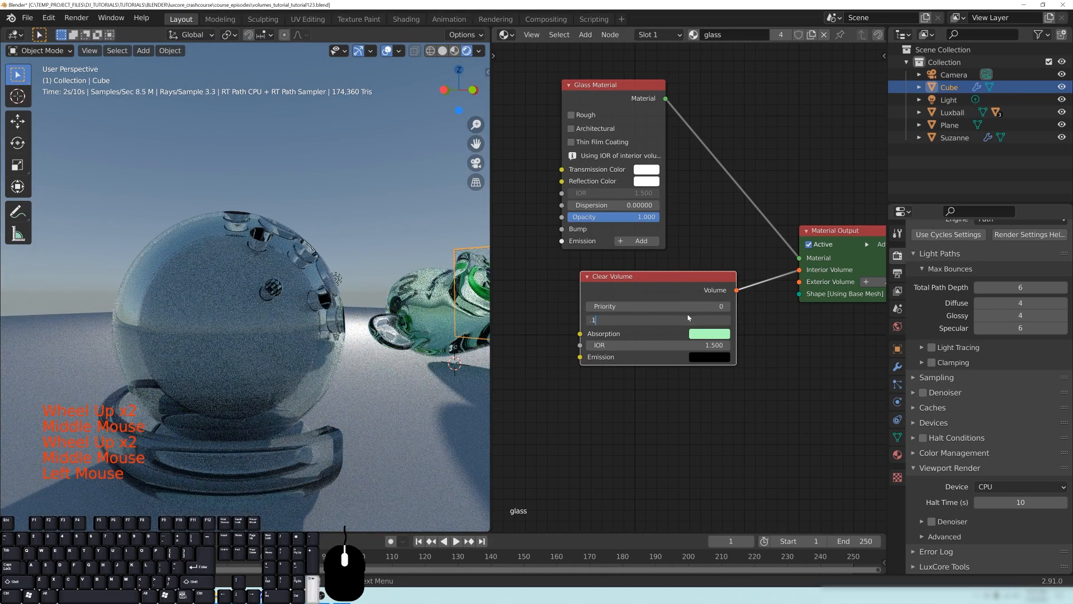
{"action": "key", "text": "Return"}
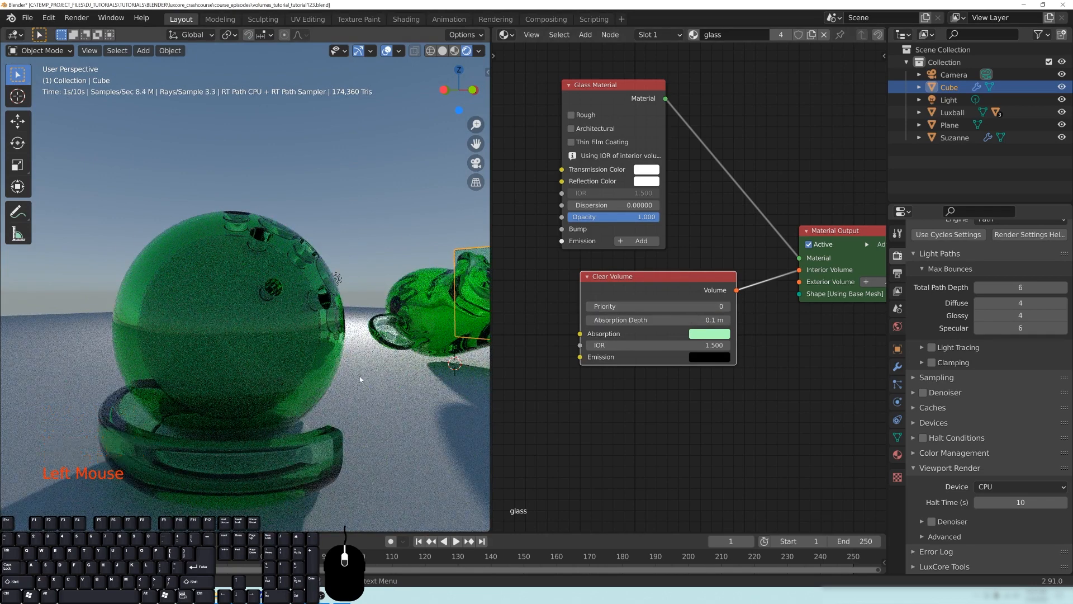
{"action": "scroll", "coordinate": [360, 378], "scroll_direction": "down", "scroll_amount": 3}
{"action": "middle_click_drag", "start_coordinate": [359, 378], "coordinate": [244, 267]}
{"action": "scroll", "coordinate": [255, 284], "scroll_direction": "up", "scroll_amount": 2}
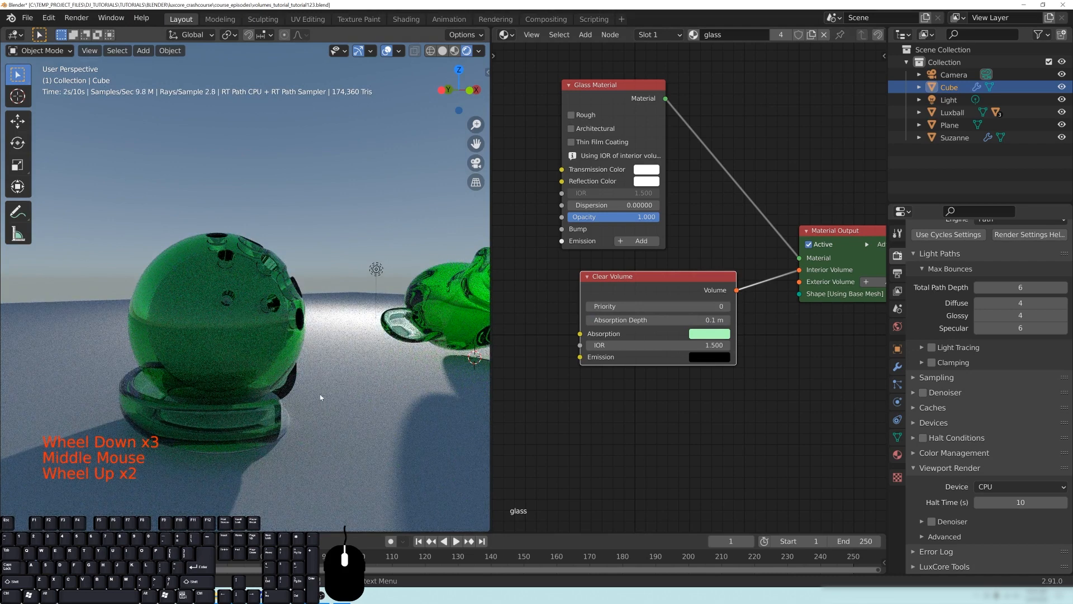
- Compare how strongly the volume absorption tints the Luxball, the monkey head and the slab from several distances and angles
{"action": "middle_click_drag", "start_coordinate": [377, 341], "coordinate": [310, 338], "text": "shift"}
{"action": "scroll", "coordinate": [346, 337], "scroll_direction": "down", "scroll_amount": 1}
{"action": "middle_click_drag", "start_coordinate": [447, 334], "coordinate": [328, 284], "text": "shift"}
{"action": "scroll", "coordinate": [358, 344], "scroll_direction": "up", "scroll_amount": 2}
{"action": "scroll", "coordinate": [349, 324], "scroll_direction": "down", "scroll_amount": 3}
{"action": "middle_click_drag", "start_coordinate": [333, 345], "coordinate": [287, 345]}
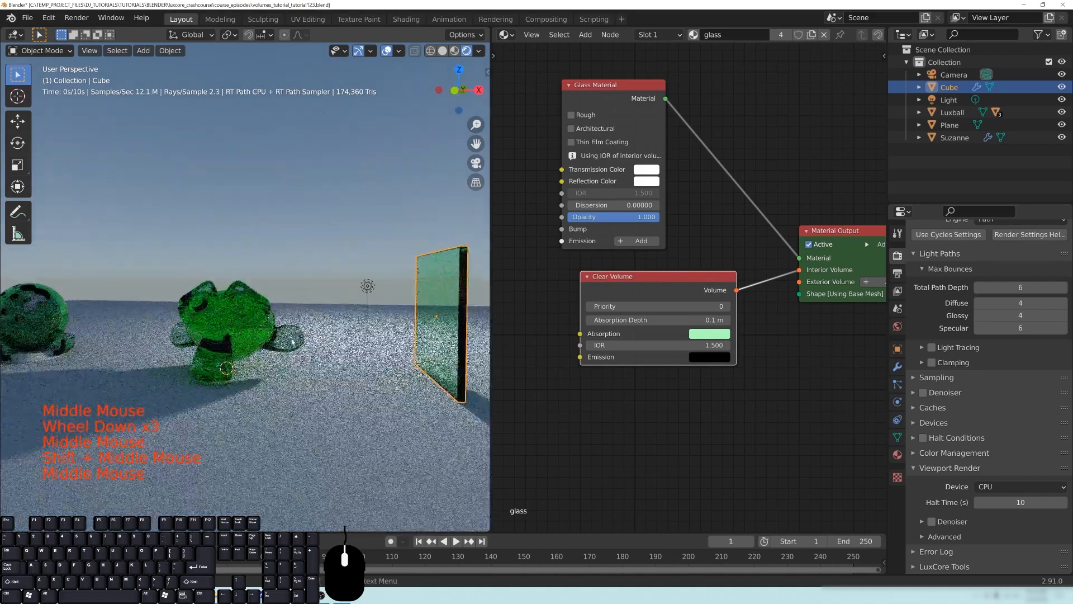
{"action": "mouse_move", "coordinate": [210, 339]}
{"action": "middle_mouse_down"}
{"action": "mouse_move", "coordinate": [240, 338]}
{"action": "mouse_move", "coordinate": [218, 332]}
{"action": "middle_mouse_up"}
{"action": "middle_click_drag", "start_coordinate": [218, 332], "coordinate": [198, 333]}
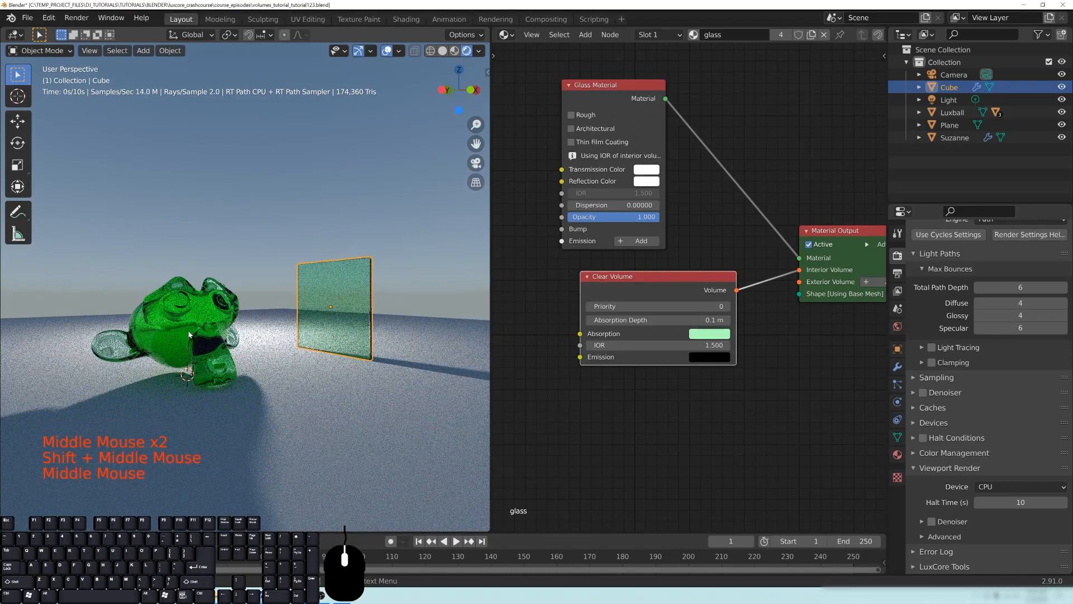
{"action": "middle_click_drag", "start_coordinate": [313, 291], "coordinate": [361, 295], "text": "shift"}
{"action": "middle_click_drag", "start_coordinate": [211, 331], "coordinate": [255, 326]}
{"action": "scroll", "coordinate": [246, 341], "scroll_direction": "up", "scroll_amount": 2}
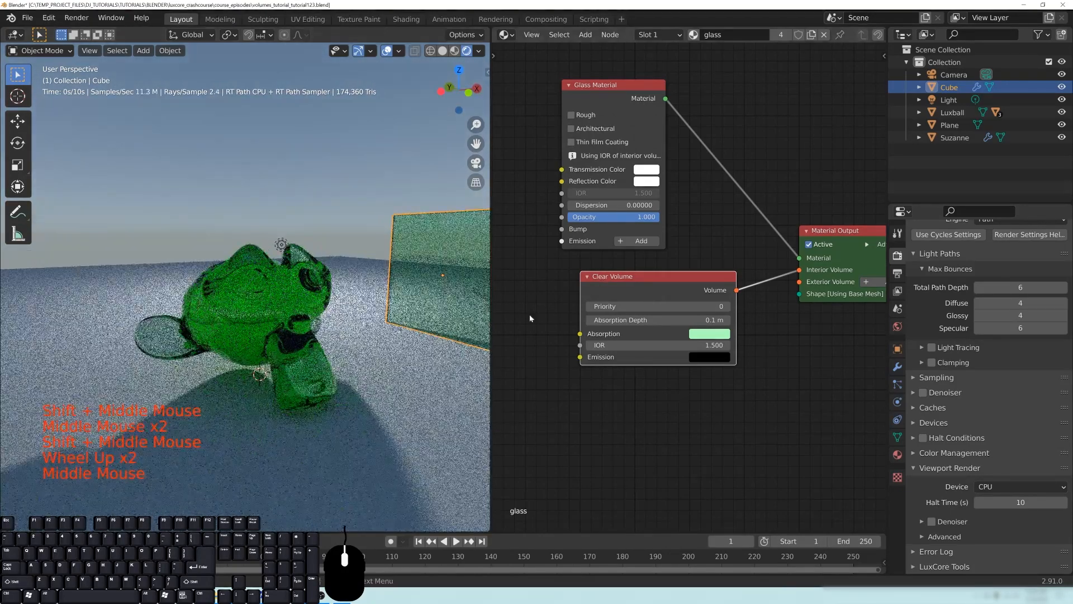
{"action": "middle_click_drag", "start_coordinate": [585, 423], "coordinate": [625, 419]}
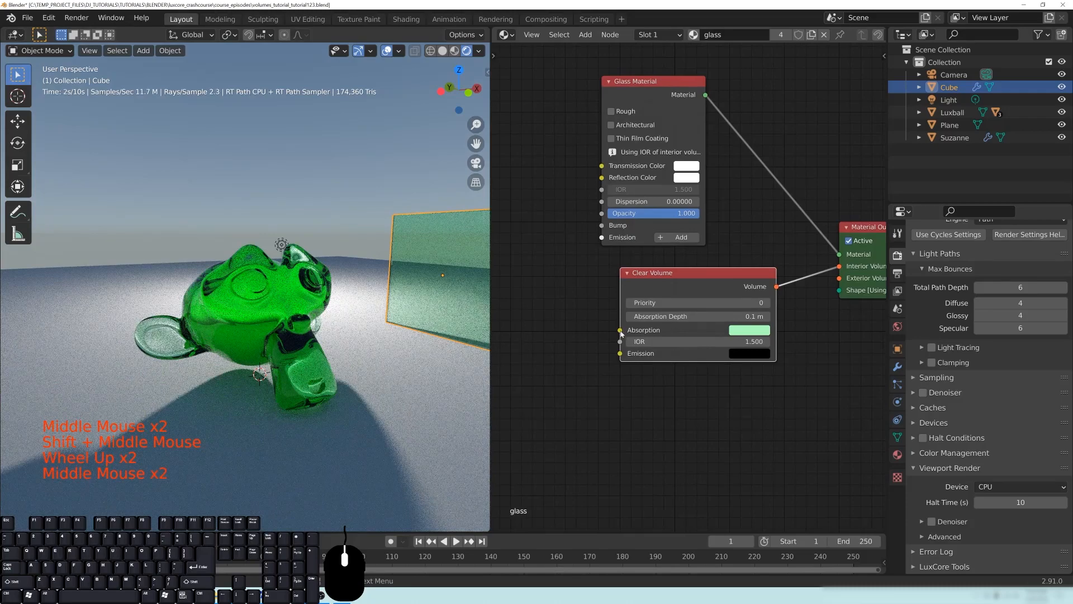
{"action": "left_click_drag", "start_coordinate": [535, 310], "coordinate": [538, 318]}
{"action": "middle_click_drag", "start_coordinate": [329, 353], "coordinate": [279, 332]}
{"action": "scroll", "coordinate": [294, 359], "scroll_direction": "down", "scroll_amount": 3}
{"action": "scroll", "coordinate": [286, 351], "scroll_direction": "down", "scroll_amount": 2}
{"action": "scroll", "coordinate": [252, 342], "scroll_direction": "up", "scroll_amount": 1}
{"action": "middle_click_drag", "start_coordinate": [350, 345], "coordinate": [318, 340]}
{"action": "scroll", "coordinate": [251, 338], "scroll_direction": "down", "scroll_amount": 2}
{"action": "scroll", "coordinate": [318, 341], "scroll_direction": "up", "scroll_amount": 2}
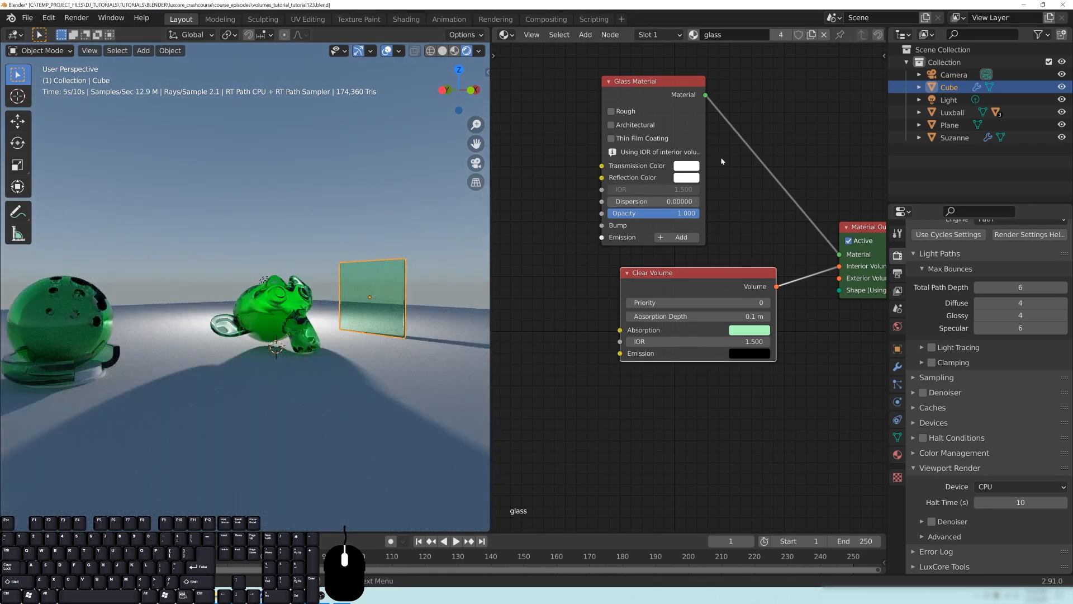
- Add a Glossy Translucent material node above the Glass Material node
{"action": "middle_click_drag", "start_coordinate": [721, 161], "coordinate": [706, 383]}
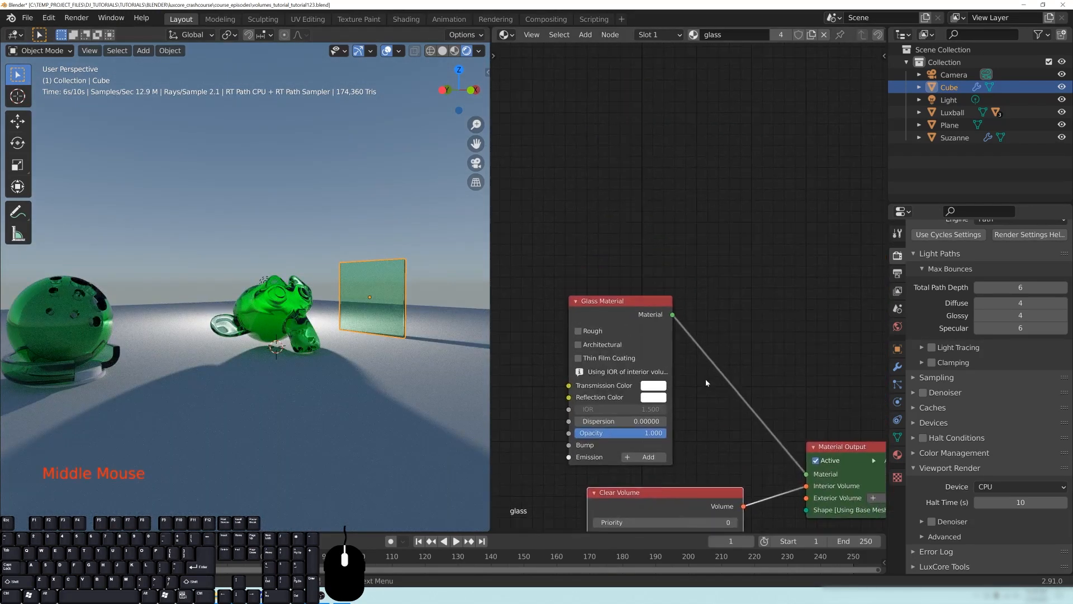
{"action": "key", "text": "shift+a"}
{"action": "mouse_move", "coordinate": [616, 215]}
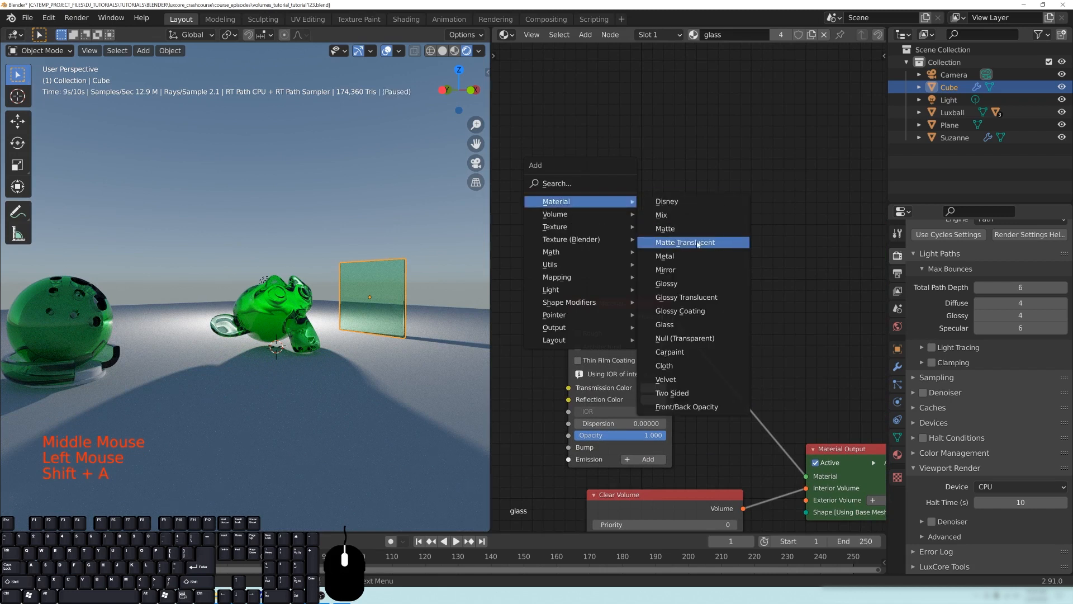
{"action": "left_click", "coordinate": [684, 299]}
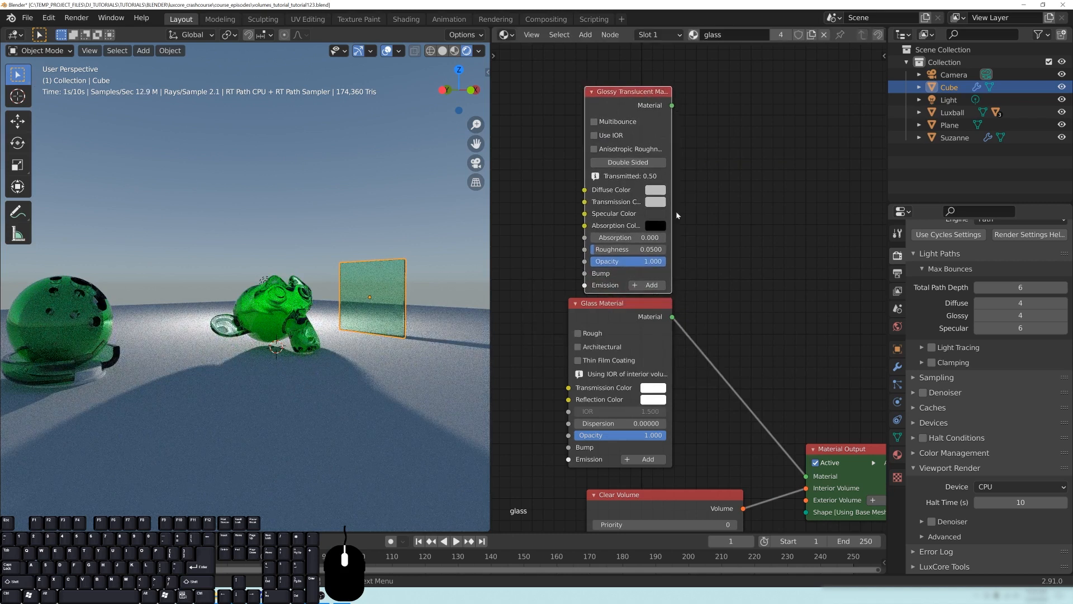
{"action": "middle_click_drag", "start_coordinate": [736, 282], "coordinate": [707, 233]}
{"action": "middle_click_drag", "start_coordinate": [758, 253], "coordinate": [760, 271]}
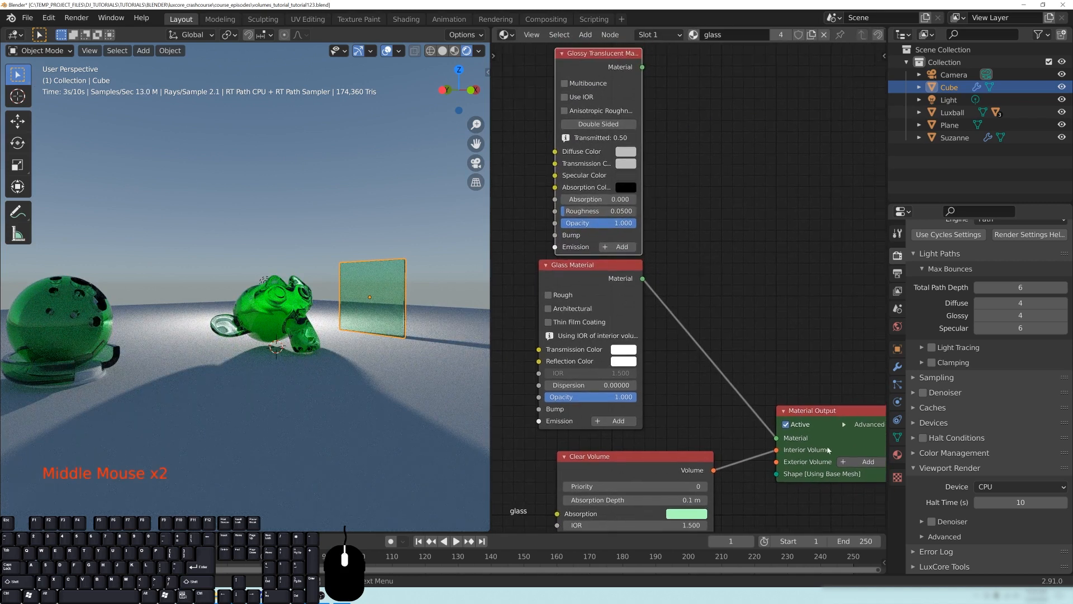
{"action": "left_click_drag", "start_coordinate": [723, 317], "coordinate": [719, 318]}
- Disconnect and set aside the Glass Material node, and connect the Glossy Translucent material to the Material Output's Material input
{"action": "middle_click_drag", "start_coordinate": [716, 338], "coordinate": [768, 325]}
{"action": "scroll", "coordinate": [712, 307], "scroll_direction": "down", "scroll_amount": 4}
{"action": "left_click_drag", "start_coordinate": [545, 224], "coordinate": [546, 225]}
{"action": "left_click_drag", "start_coordinate": [650, 265], "coordinate": [515, 124]}
{"action": "left_click_drag", "start_coordinate": [643, 110], "coordinate": [662, 239]}
{"action": "middle_click_drag", "start_coordinate": [746, 355], "coordinate": [675, 262]}
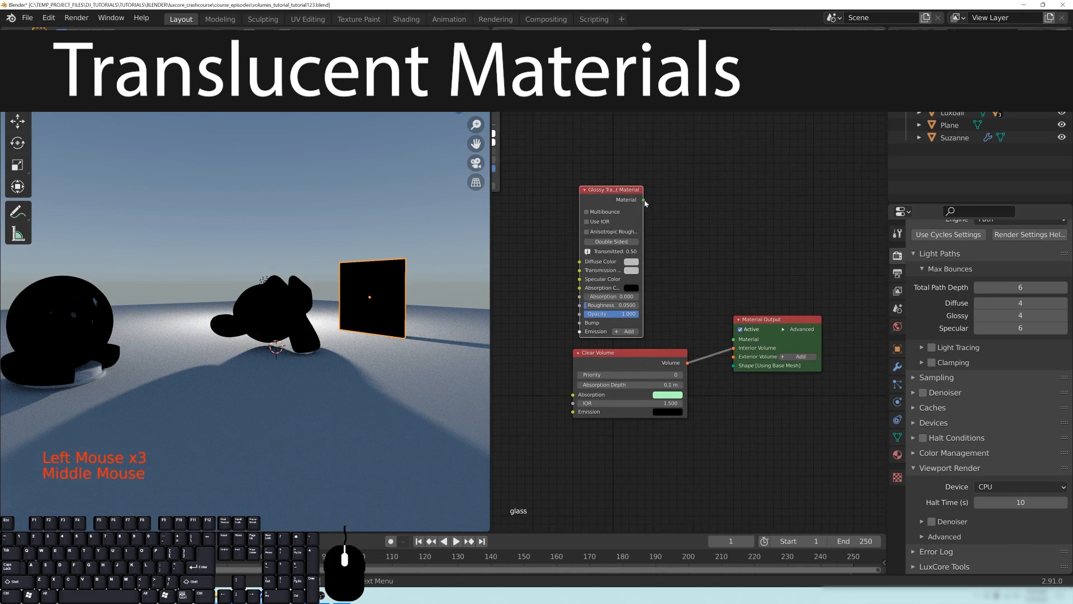
{"action": "left_click_drag", "start_coordinate": [734, 339], "coordinate": [733, 340]}
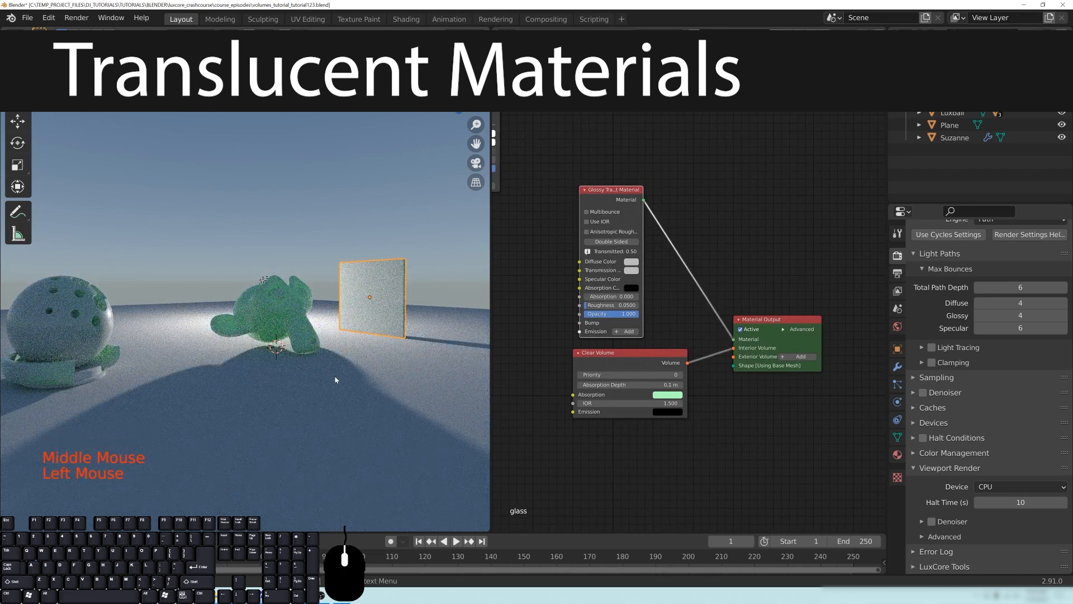
- Examine how the translucent material with the absorbing volume renders on the monkey head
{"action": "scroll", "coordinate": [335, 380], "scroll_direction": "up", "scroll_amount": 4}
{"action": "middle_click_drag", "start_coordinate": [336, 380], "coordinate": [303, 356]}
{"action": "scroll", "coordinate": [304, 356], "scroll_direction": "up", "scroll_amount": 1}
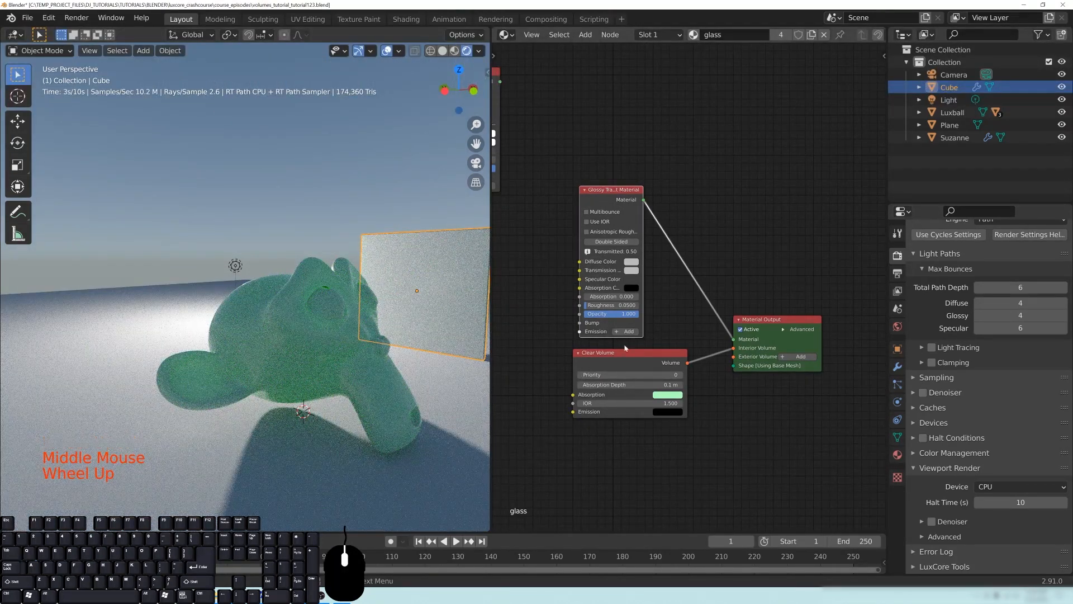
{"action": "middle_click_drag", "start_coordinate": [316, 389], "coordinate": [261, 349]}
{"action": "scroll", "coordinate": [321, 378], "scroll_direction": "up", "scroll_amount": 1}
{"action": "scroll", "coordinate": [279, 384], "scroll_direction": "up", "scroll_amount": 1}
{"action": "scroll", "coordinate": [287, 359], "scroll_direction": "down", "scroll_amount": 2}
{"action": "scroll", "coordinate": [335, 356], "scroll_direction": "up", "scroll_amount": 1}
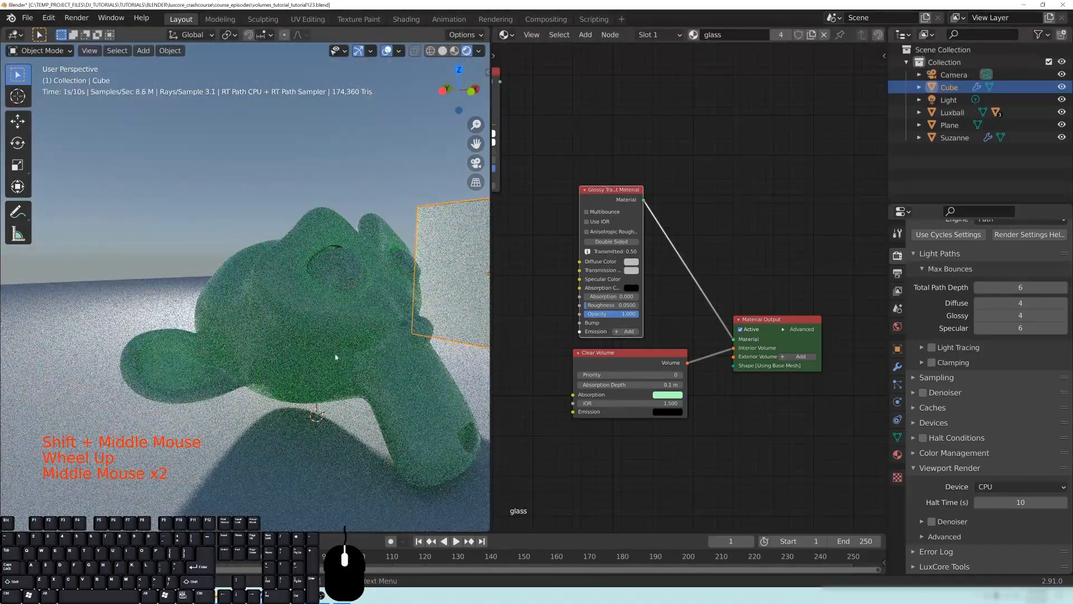
- Change the Clear Volume node's absorption color to light orange and view the surrounding objects
{"action": "left_click", "coordinate": [679, 333]}
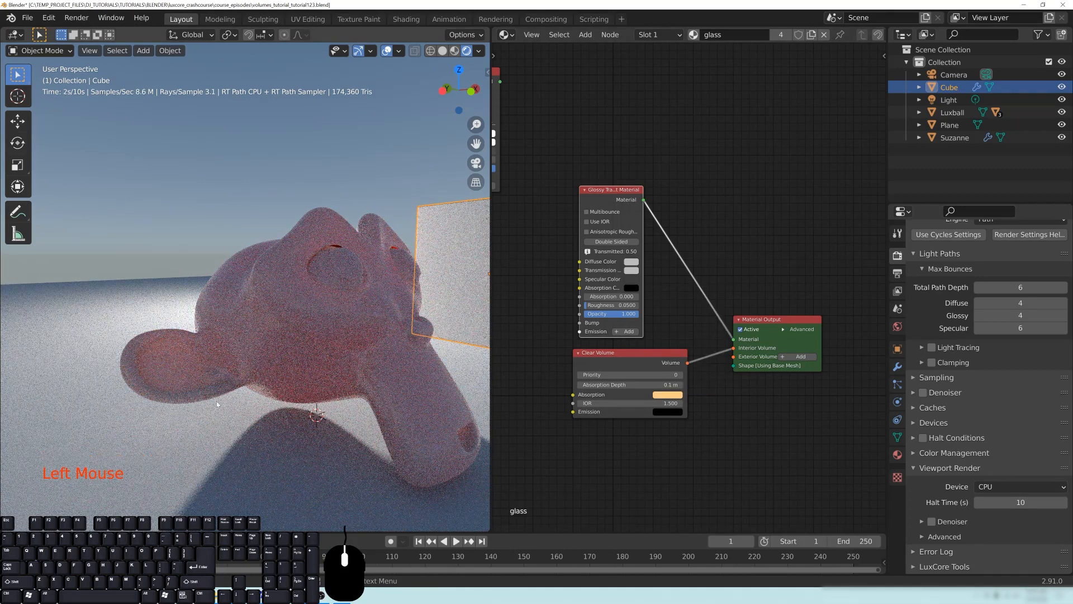
{"action": "scroll", "coordinate": [233, 312], "scroll_direction": "down", "scroll_amount": 6}
{"action": "middle_click_drag", "start_coordinate": [233, 312], "coordinate": [276, 322], "text": "shift"}
{"action": "scroll", "coordinate": [304, 320], "scroll_direction": "down", "scroll_amount": 3}
- Select the light and move it to between the slab and the monkey head
{"action": "left_click", "coordinate": [394, 359]}
{"action": "scroll", "coordinate": [447, 314], "scroll_direction": "up", "scroll_amount": 3}
{"action": "scroll", "coordinate": [448, 314], "scroll_direction": "down", "scroll_amount": 2}
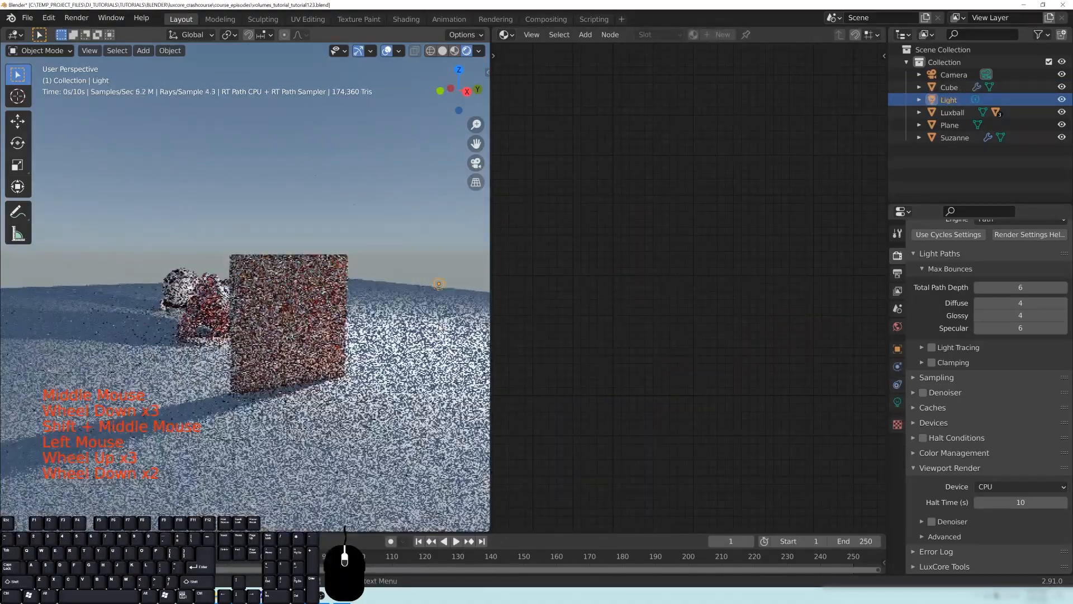
{"action": "key", "text": "g"}
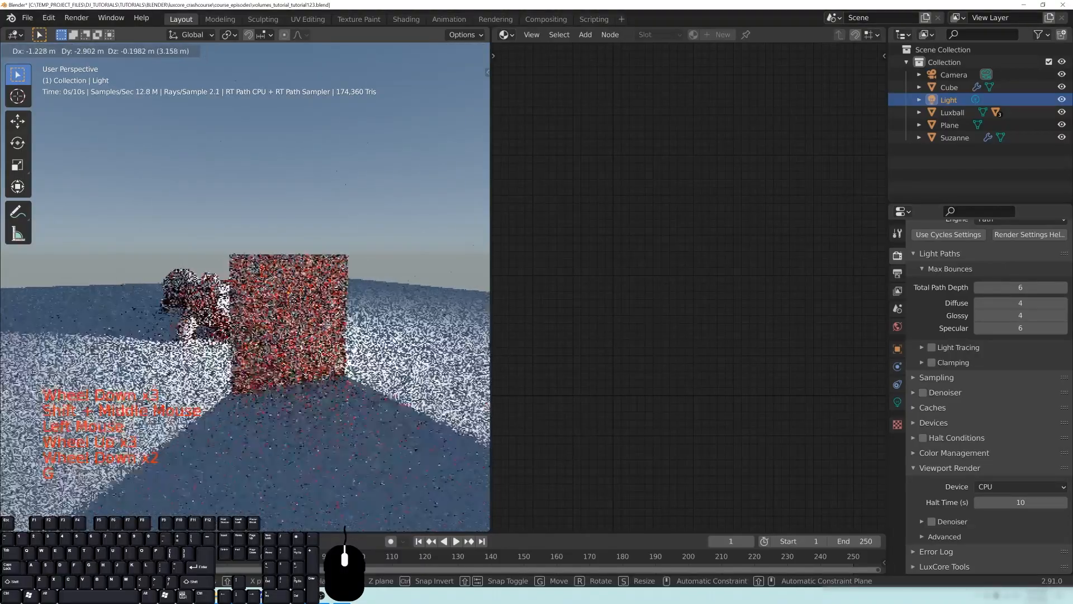
{"action": "left_click", "coordinate": [290, 316]}
{"action": "middle_click_drag", "start_coordinate": [290, 316], "coordinate": [329, 319]}
{"action": "scroll", "coordinate": [231, 360], "scroll_direction": "up", "scroll_amount": 2}
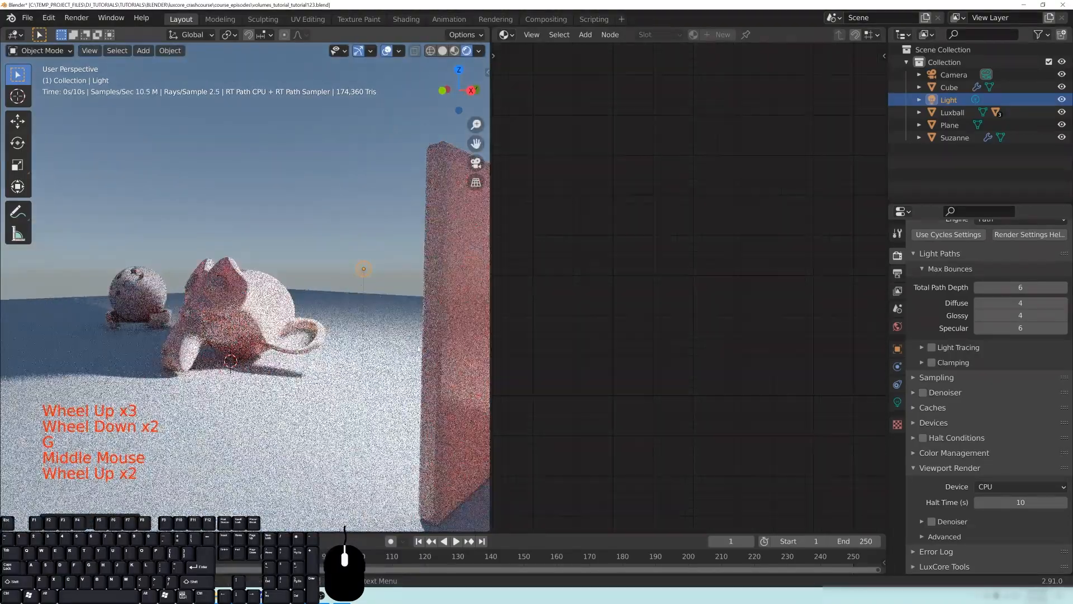
- Select and frame the slab, and set the Glossy Translucent node's diffuse color to blue
{"action": "scroll", "coordinate": [386, 251], "scroll_direction": "down", "scroll_amount": 1}
{"action": "middle_click_drag", "start_coordinate": [385, 250], "coordinate": [299, 253], "text": "shift"}
{"action": "left_click", "coordinate": [298, 255]}
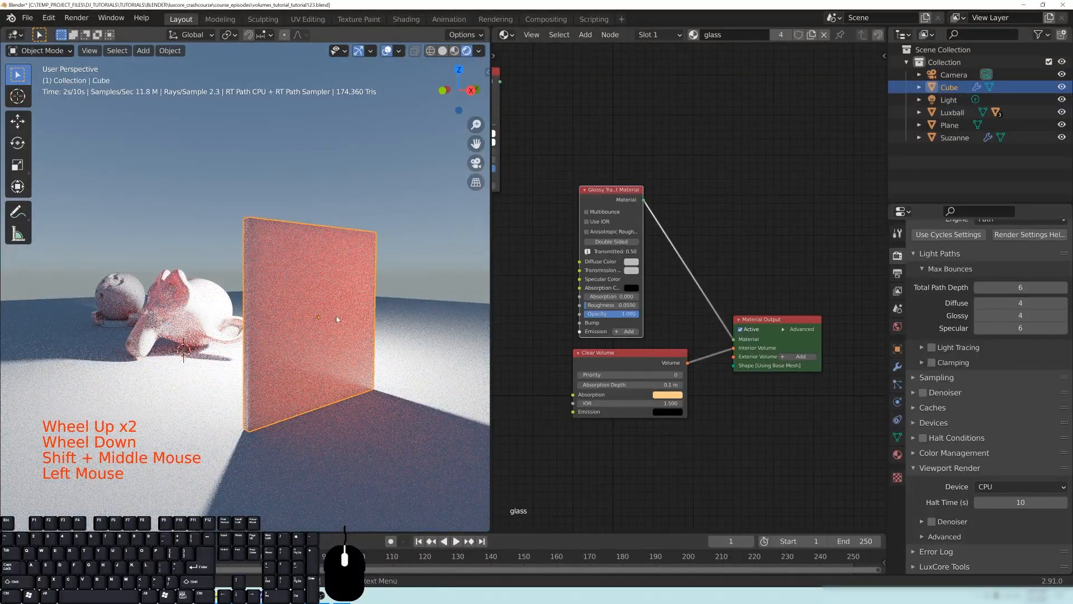
{"action": "middle_click_drag", "start_coordinate": [337, 315], "coordinate": [291, 335]}
{"action": "key", "text": "KP_Decimal"}
{"action": "scroll", "coordinate": [251, 293], "scroll_direction": "down", "scroll_amount": 5}
{"action": "middle_click_drag", "start_coordinate": [250, 292], "coordinate": [280, 294]}
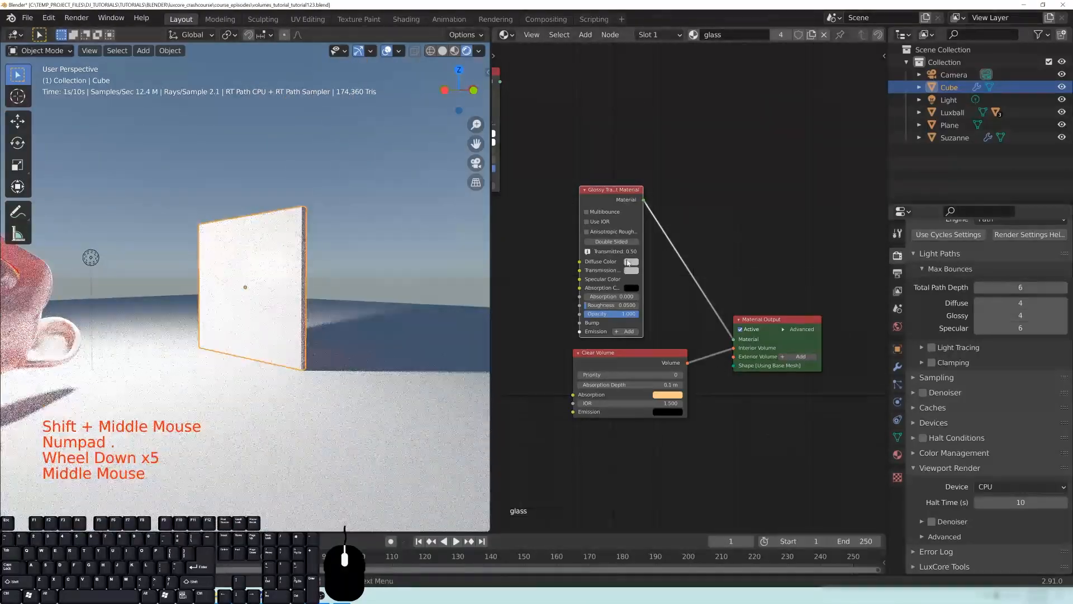
{"action": "left_click", "coordinate": [673, 169]}
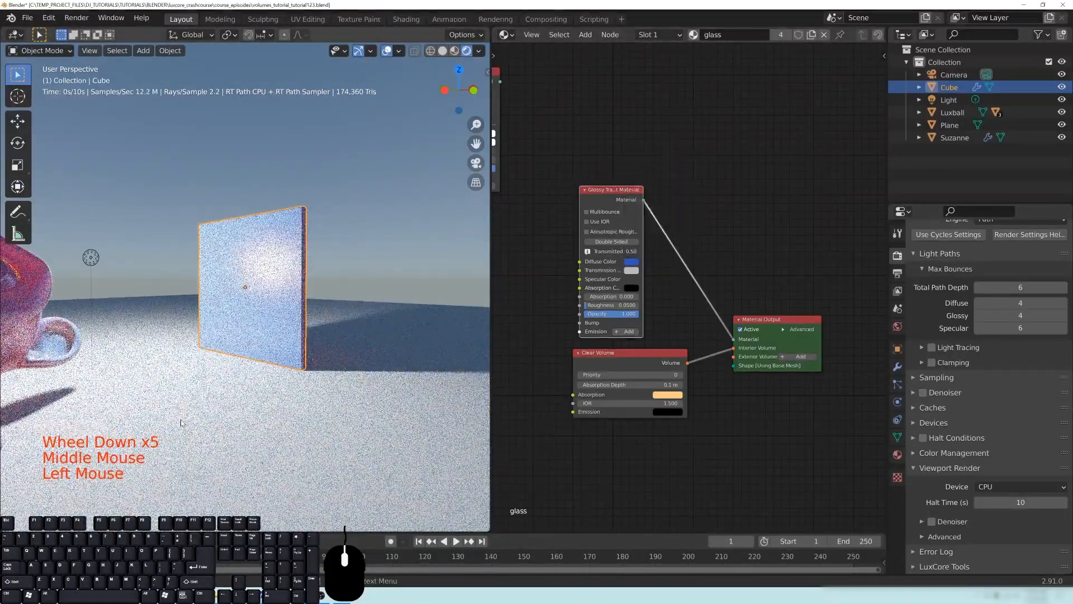
- Set the Clear Volume node's absorption depth to 1 m and inspect the slab's backlit side
{"action": "middle_click_drag", "start_coordinate": [356, 315], "coordinate": [250, 285]}
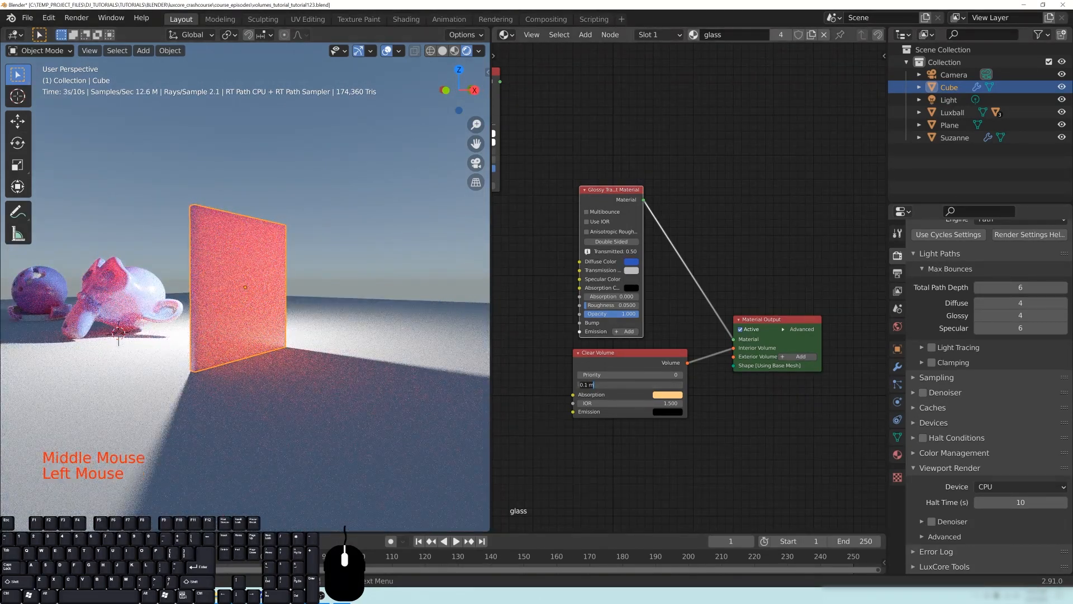
{"action": "key", "text": "Return"}
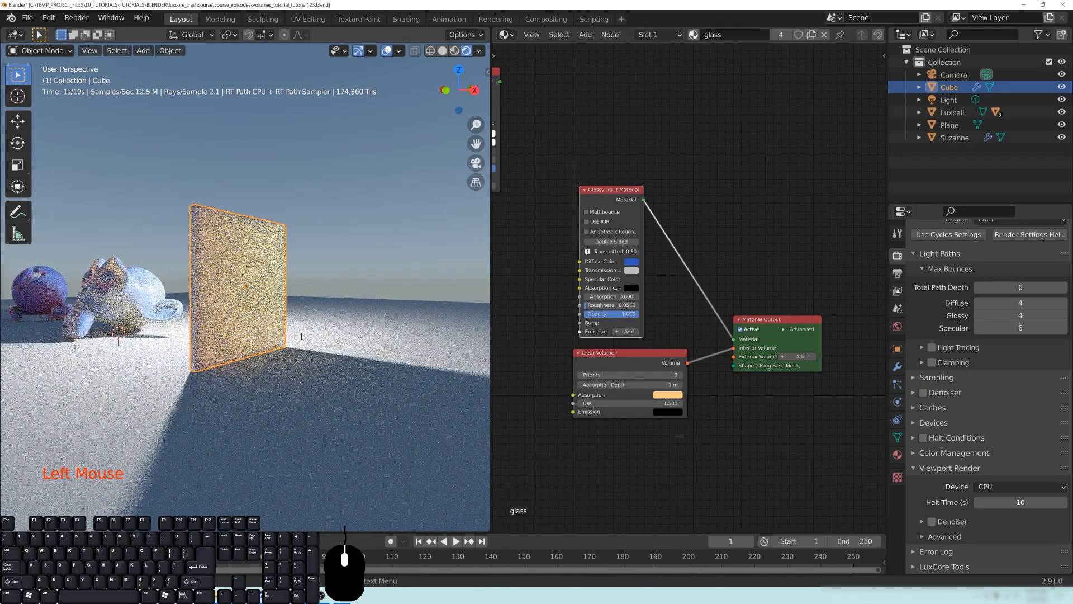
{"action": "middle_click_drag", "start_coordinate": [264, 321], "coordinate": [217, 257]}
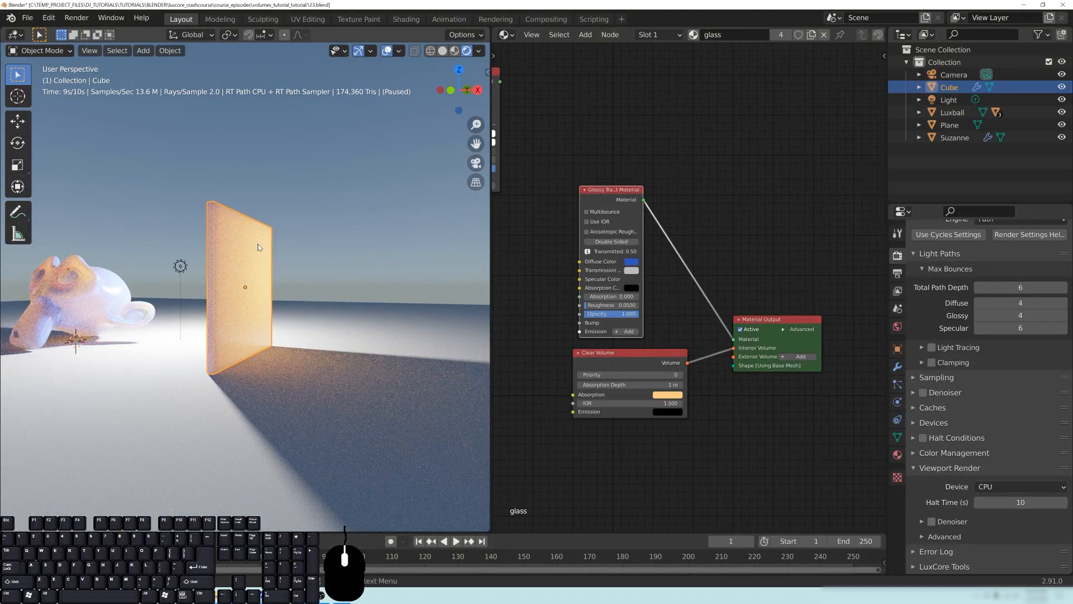
{"action": "middle_click_drag", "start_coordinate": [285, 286], "coordinate": [279, 312]}
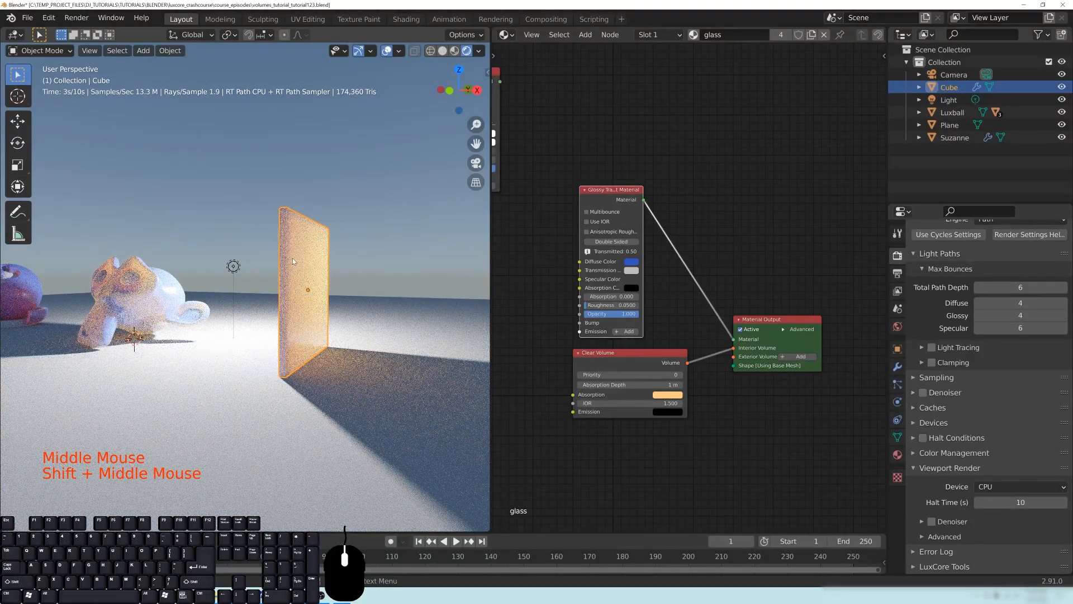
- Compare the diffuse and transmitted colors on the slab, the monkey head and the Luxball
{"action": "mouse_move", "coordinate": [319, 279]}
{"action": "middle_mouse_down"}
{"action": "mouse_move", "coordinate": [330, 280]}
{"action": "mouse_move", "coordinate": [314, 281]}
{"action": "middle_mouse_up"}
{"action": "middle_click_drag", "start_coordinate": [214, 292], "coordinate": [246, 294], "text": "shift"}
{"action": "middle_click_drag", "start_coordinate": [294, 286], "coordinate": [361, 285]}
{"action": "middle_click_drag", "start_coordinate": [308, 286], "coordinate": [436, 287], "text": "shift"}
{"action": "scroll", "coordinate": [380, 287], "scroll_direction": "down", "scroll_amount": 2}
{"action": "middle_click_drag", "start_coordinate": [358, 287], "coordinate": [414, 294], "text": "shift"}
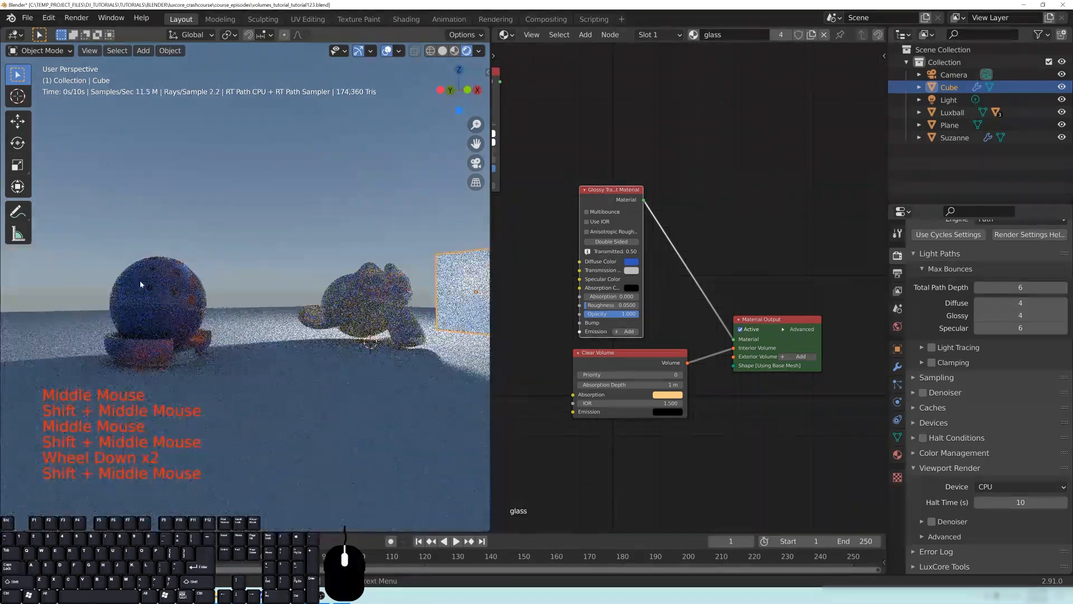
- Brighten the Glossy Translucent node's blue diffuse color and inspect the slab and monkey head around the light
{"action": "mouse_move", "coordinate": [310, 287]}
{"action": "middle_mouse_down"}
{"action": "mouse_move", "coordinate": [451, 278]}
{"action": "mouse_move", "coordinate": [321, 277]}
{"action": "middle_mouse_up"}
{"action": "scroll", "coordinate": [702, 335], "scroll_direction": "up", "scroll_amount": 5}
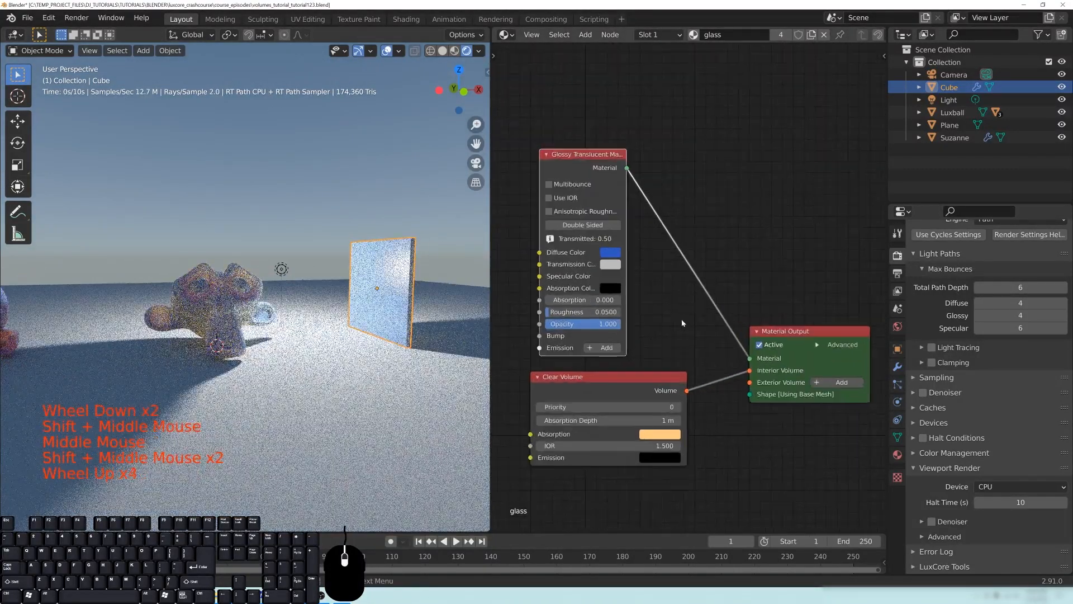
{"action": "middle_click_drag", "start_coordinate": [702, 336], "coordinate": [701, 300]}
{"action": "left_click", "coordinate": [668, 273]}
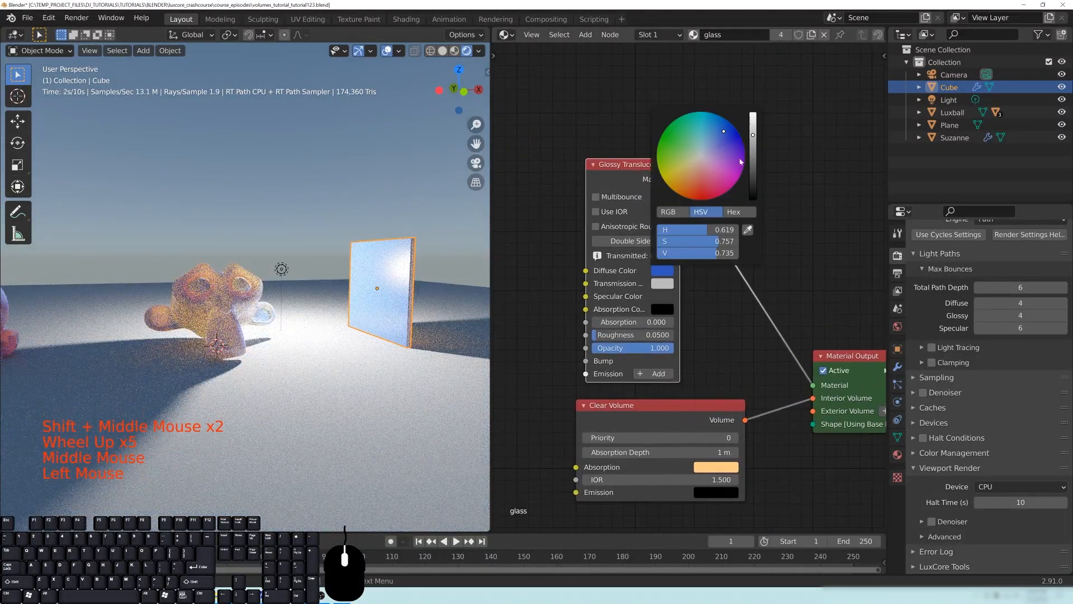
{"action": "left_click_drag", "start_coordinate": [752, 137], "coordinate": [752, 123]}
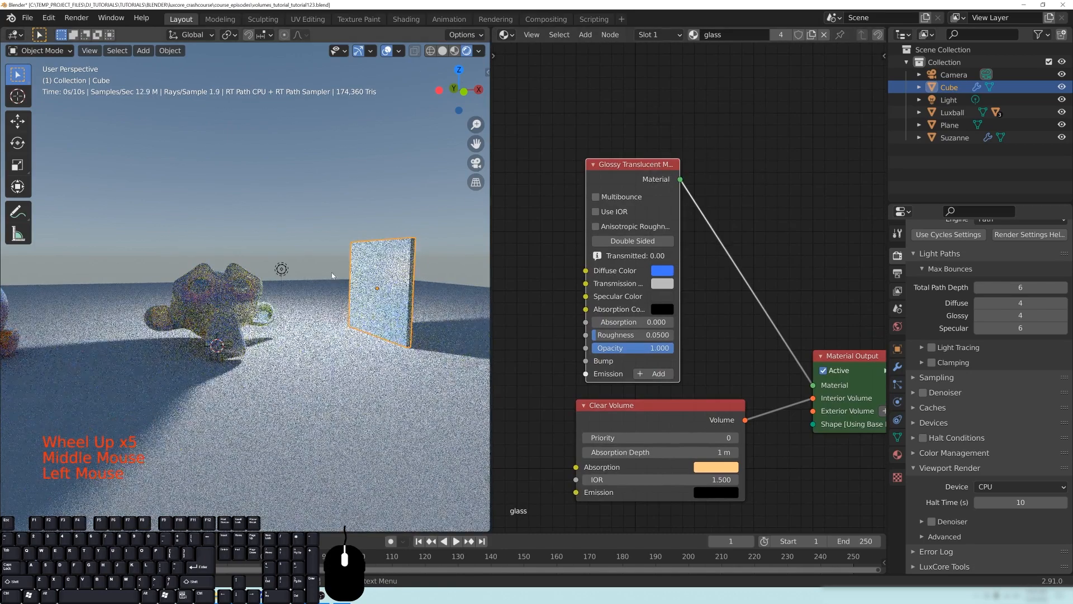
{"action": "middle_click_drag", "start_coordinate": [269, 340], "coordinate": [275, 281]}
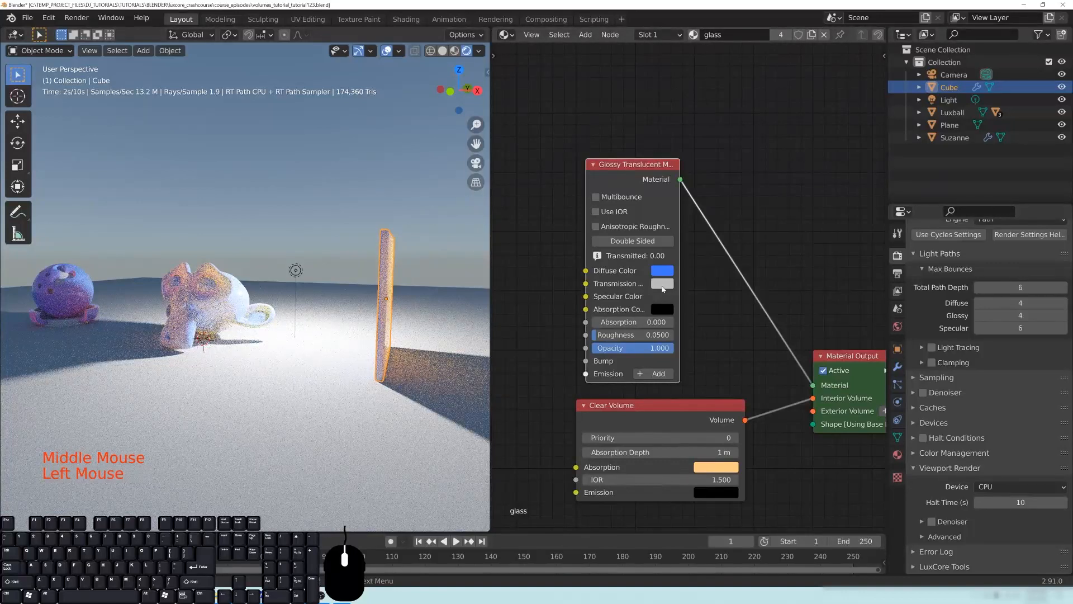
- Set the Glossy Translucent node's transmission color to black and inspect the slab's unlit side
{"action": "left_click", "coordinate": [662, 284]}
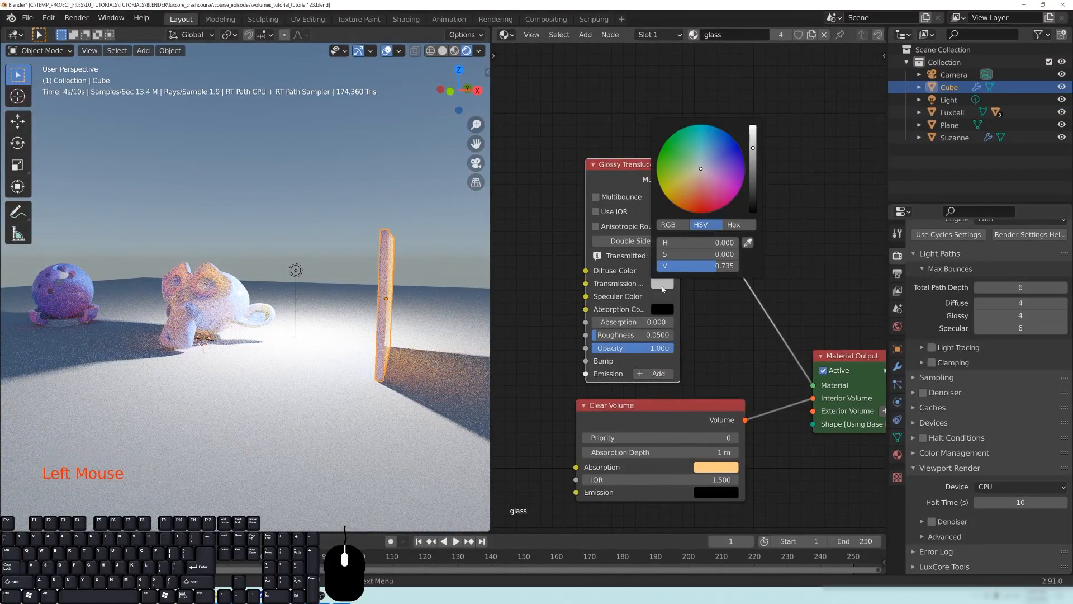
{"action": "middle_click_drag", "start_coordinate": [382, 329], "coordinate": [361, 333]}
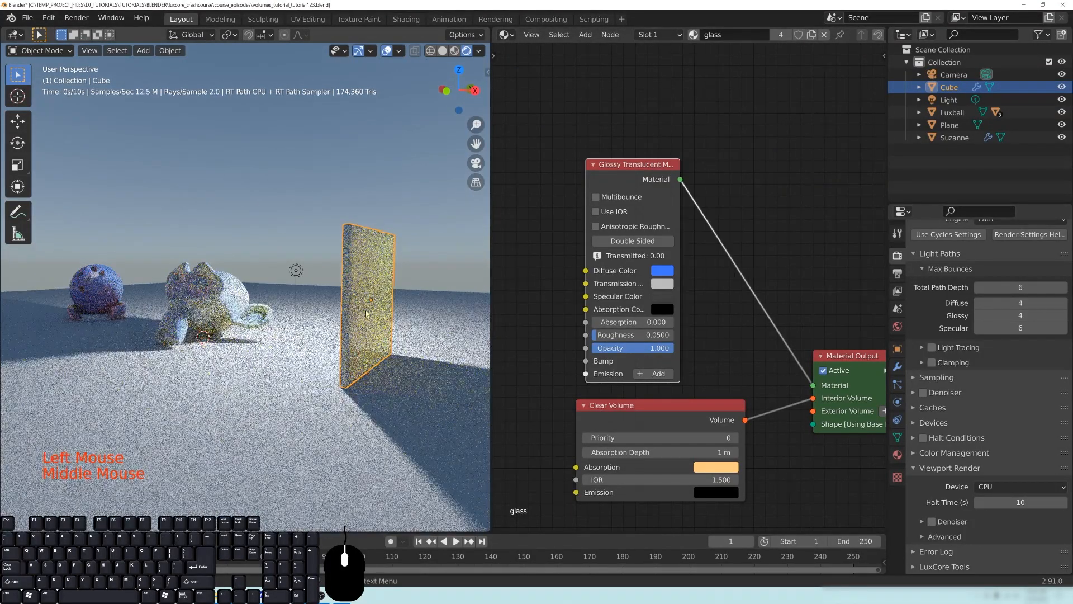
{"action": "left_click", "coordinate": [662, 283]}
{"action": "left_click_drag", "start_coordinate": [754, 149], "coordinate": [755, 212]}
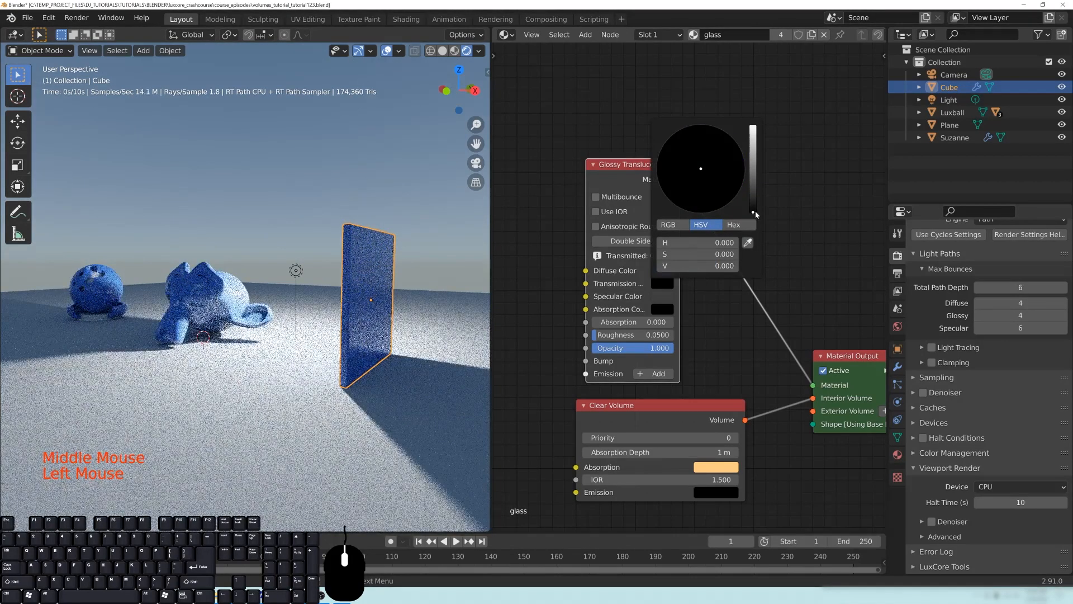
{"action": "left_click", "coordinate": [805, 214]}
{"action": "scroll", "coordinate": [403, 331], "scroll_direction": "up", "scroll_amount": 1}
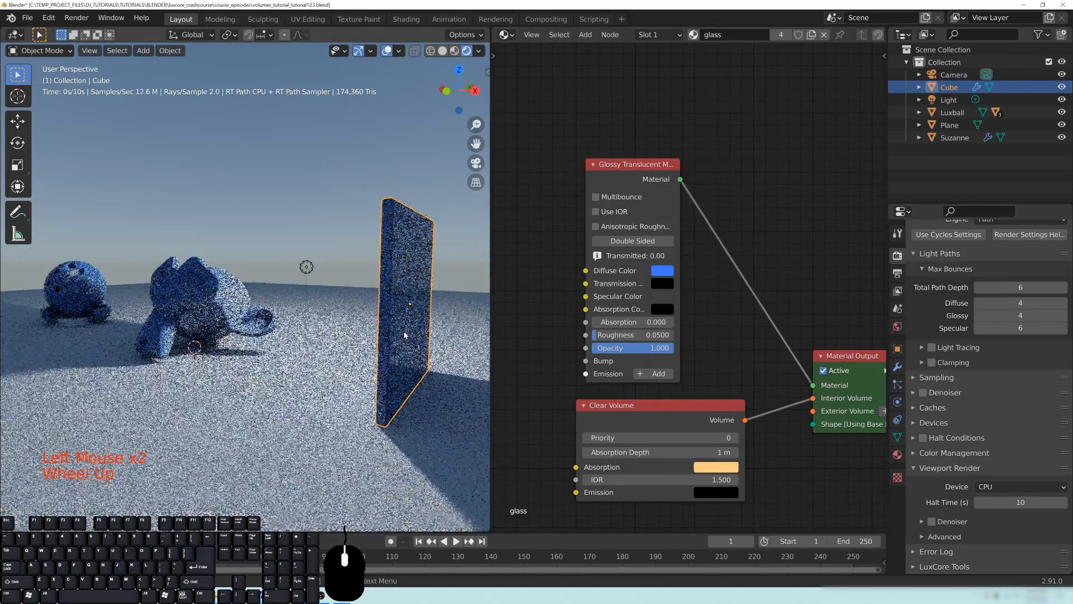
{"action": "middle_click_drag", "start_coordinate": [404, 334], "coordinate": [375, 329]}
- Set the Glossy Translucent node's transmission color to white
{"action": "left_click", "coordinate": [661, 284]}
{"action": "left_click_drag", "start_coordinate": [753, 211], "coordinate": [753, 126]}
{"action": "mouse_move", "coordinate": [272, 335]}
{"action": "middle_mouse_down"}
{"action": "mouse_move", "coordinate": [313, 332]}
{"action": "mouse_move", "coordinate": [259, 332]}
{"action": "middle_mouse_up"}
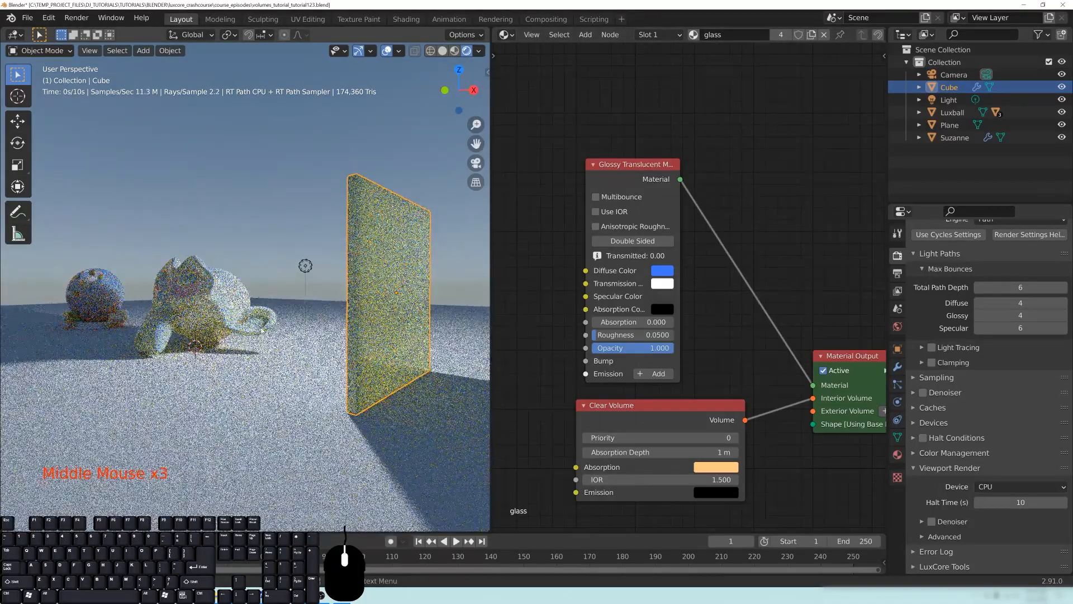
- Set the Clear Volume node's absorption depth to 0.1 m
{"action": "left_click", "coordinate": [643, 452]}
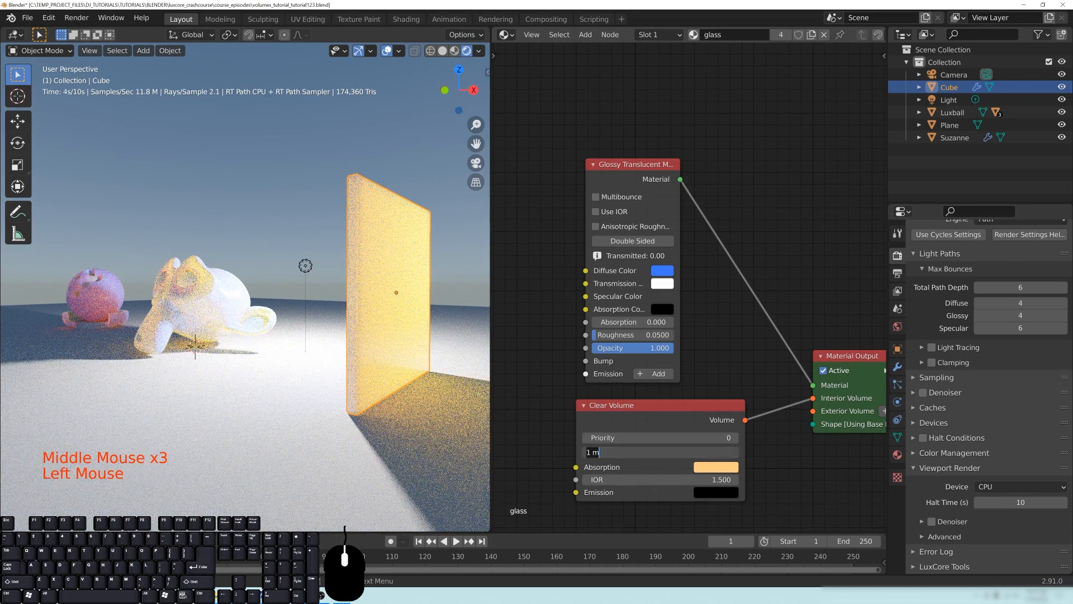
{"action": "type", "text": "0.1"}
{"action": "key", "text": "Return"}
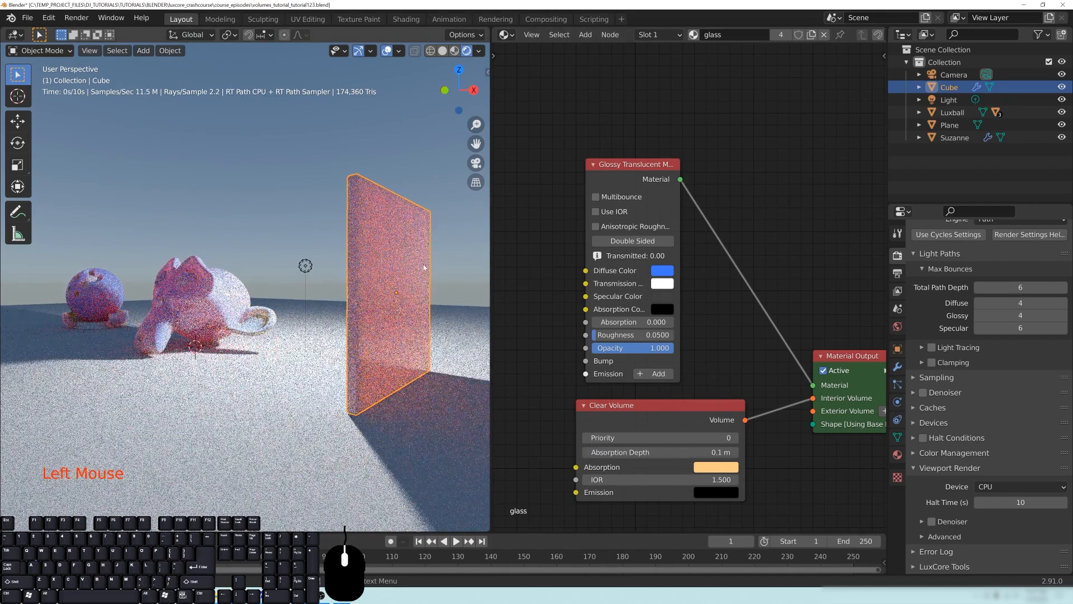
- Set the Clear Volume node's absorption depth to 2 m and view all three objects
{"action": "double_click", "coordinate": [670, 452]}
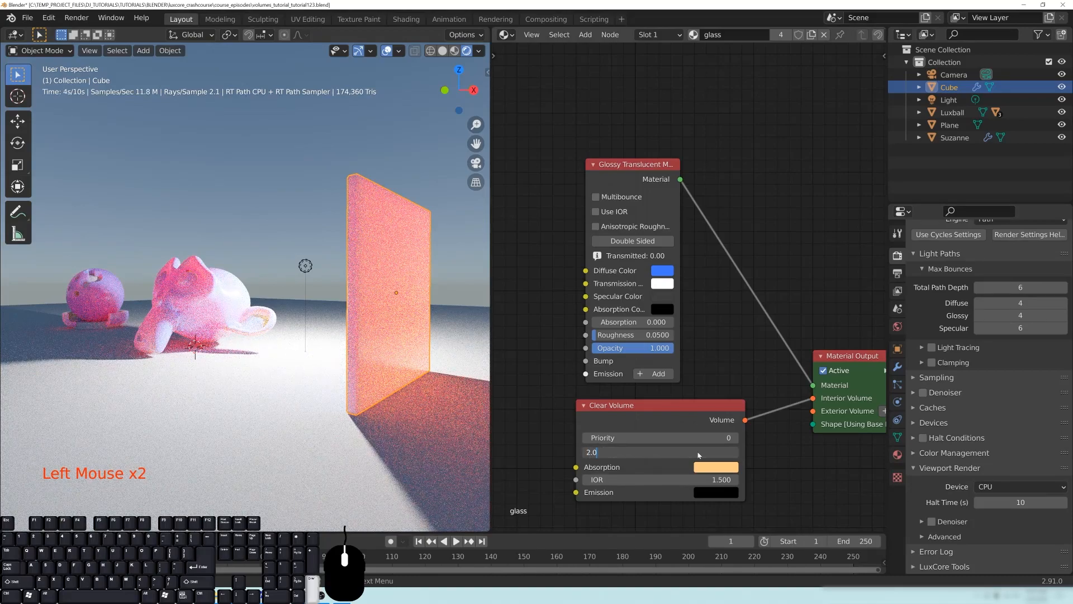
{"action": "key", "text": "Return"}
{"action": "scroll", "coordinate": [424, 447], "scroll_direction": "down", "scroll_amount": 3}
{"action": "middle_click_drag", "start_coordinate": [414, 436], "coordinate": [415, 427]}
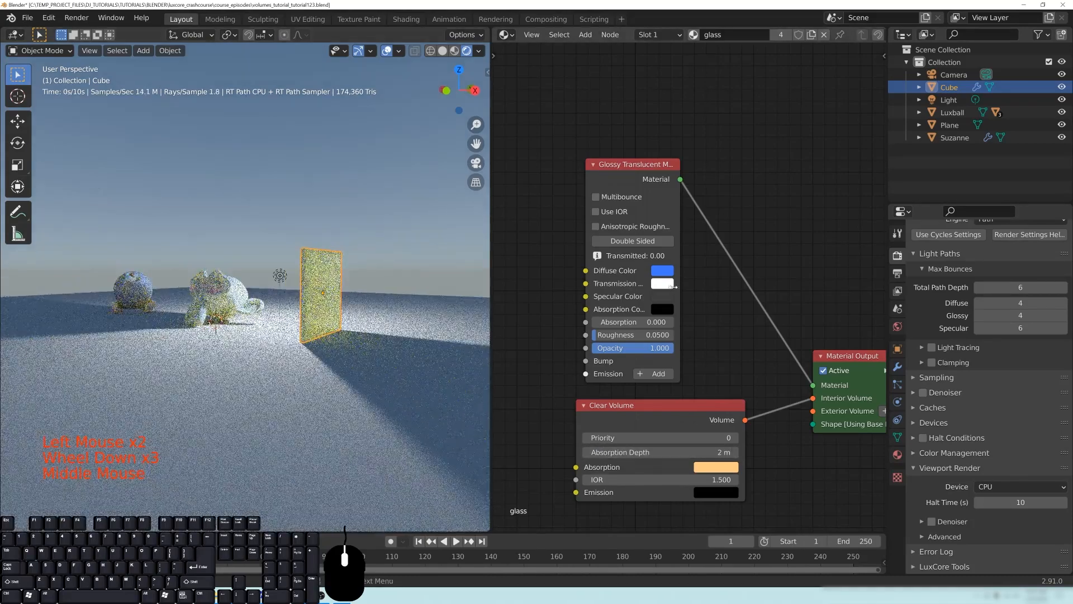
- Darken the Glossy Translucent node's transmission color to a medium grey
{"action": "left_click", "coordinate": [662, 283]}
{"action": "left_click_drag", "start_coordinate": [752, 196], "coordinate": [752, 169]}
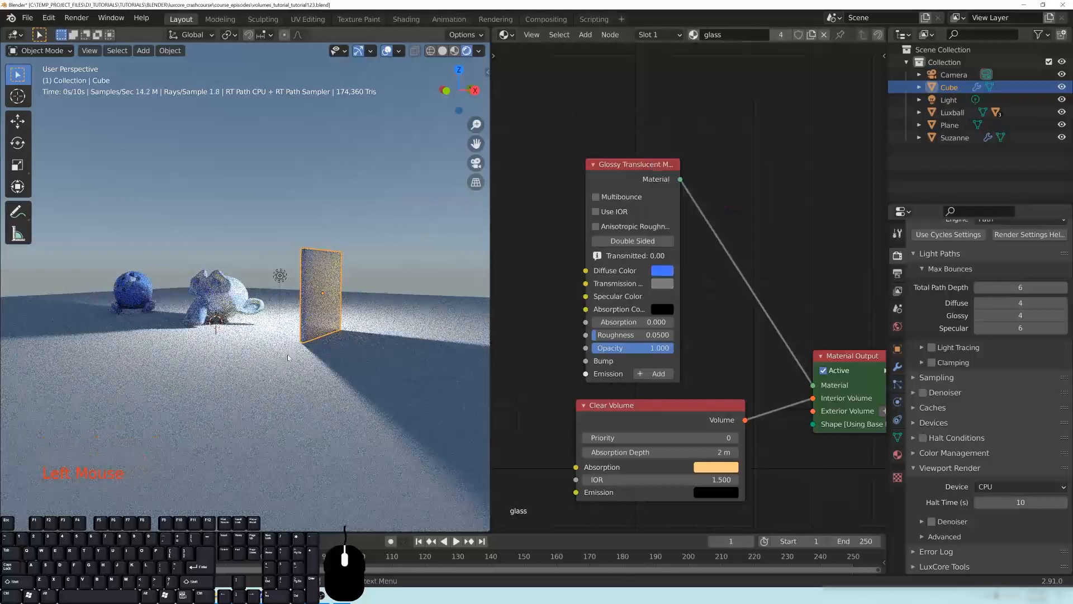
{"action": "middle_click_drag", "start_coordinate": [569, 481], "coordinate": [558, 436]}
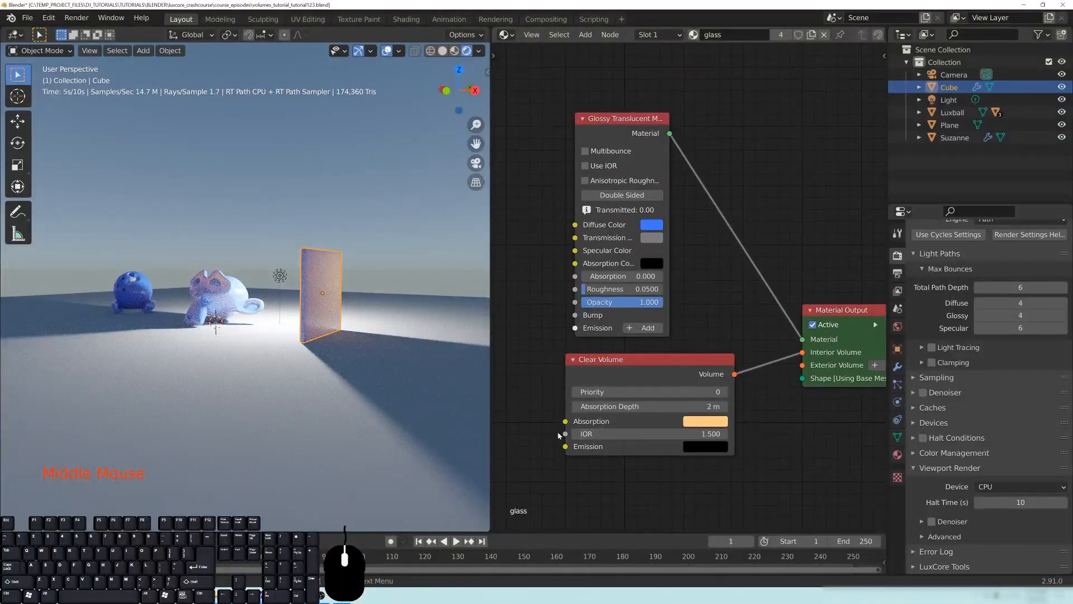
- Set the Clear Volume node's IOR to 1.0 and inspect the slab closer
{"action": "left_click", "coordinate": [620, 435]}
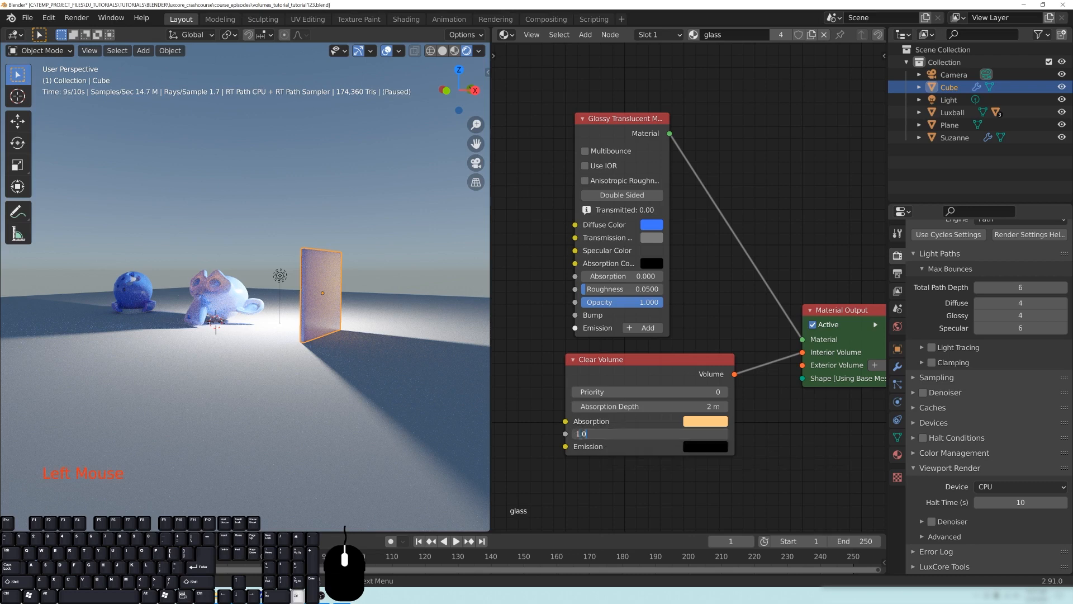
{"action": "key", "text": "Return"}
{"action": "scroll", "coordinate": [391, 305], "scroll_direction": "up", "scroll_amount": 2}
{"action": "middle_click_drag", "start_coordinate": [399, 308], "coordinate": [385, 312]}
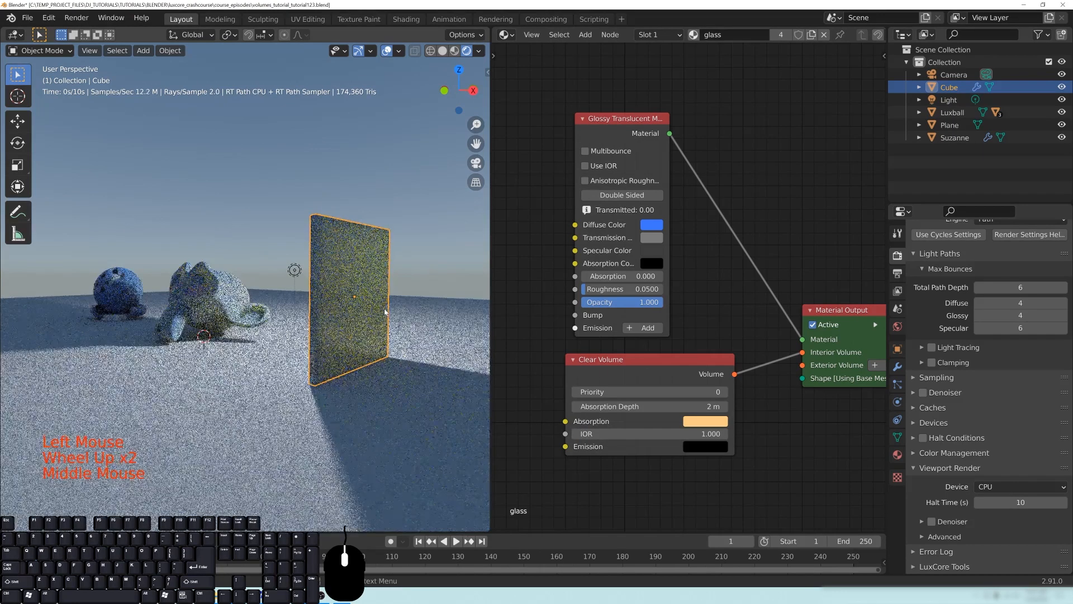
- Set the Clear Volume node's IOR to 3.0 and inspect the slab and monkey head
{"action": "left_click", "coordinate": [620, 434]}
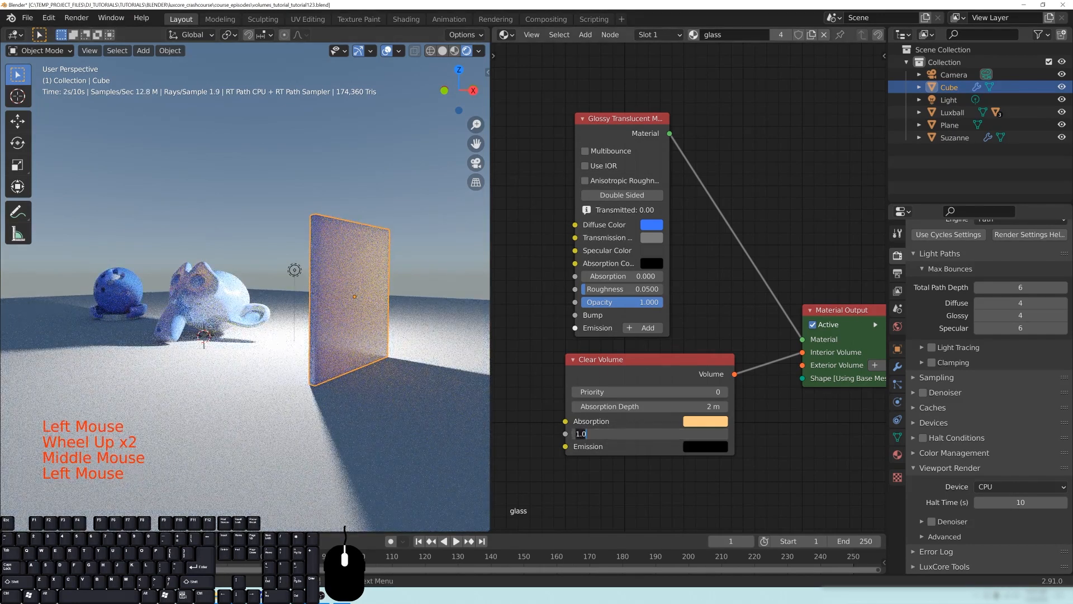
{"action": "type", "text": "3.0"}
{"action": "key", "text": "Return"}
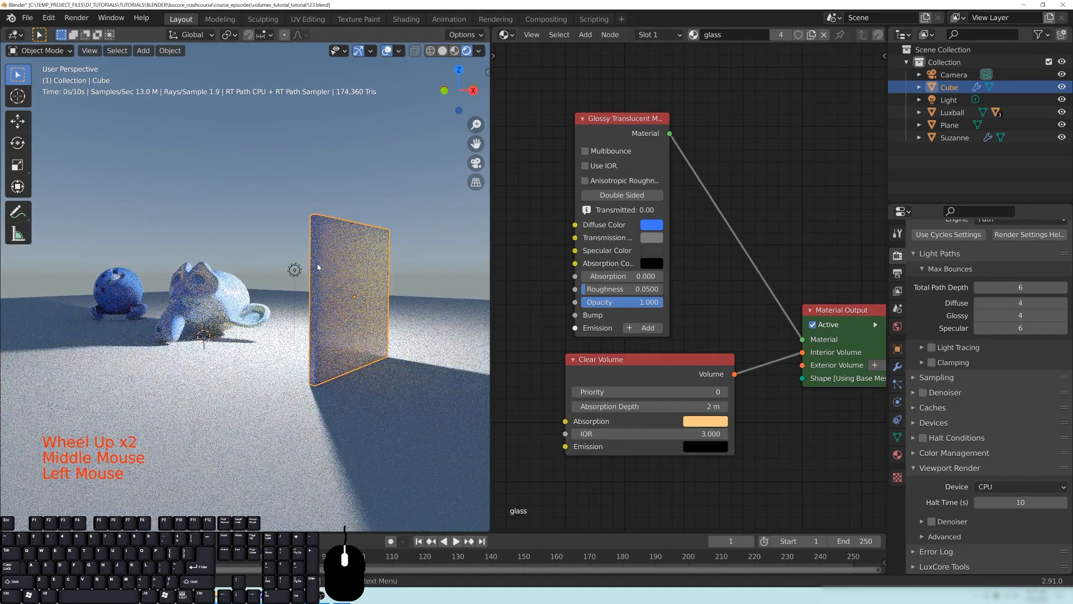
{"action": "mouse_move", "coordinate": [279, 310]}
{"action": "middle_mouse_down"}
{"action": "mouse_move", "coordinate": [341, 296]}
{"action": "mouse_move", "coordinate": [366, 318]}
{"action": "mouse_move", "coordinate": [356, 269]}
{"action": "mouse_move", "coordinate": [248, 287]}
{"action": "mouse_move", "coordinate": [271, 322]}
{"action": "middle_mouse_up"}
{"action": "scroll", "coordinate": [260, 299], "scroll_direction": "up", "scroll_amount": 2}
- Add a Matte Translucent material node and place it above the Glossy Translucent node
{"action": "left_click", "coordinate": [701, 274]}
{"action": "middle_click_drag", "start_coordinate": [709, 262], "coordinate": [712, 277]}
{"action": "middle_click_drag", "start_coordinate": [683, 84], "coordinate": [676, 249]}
{"action": "key", "text": "shift+a"}
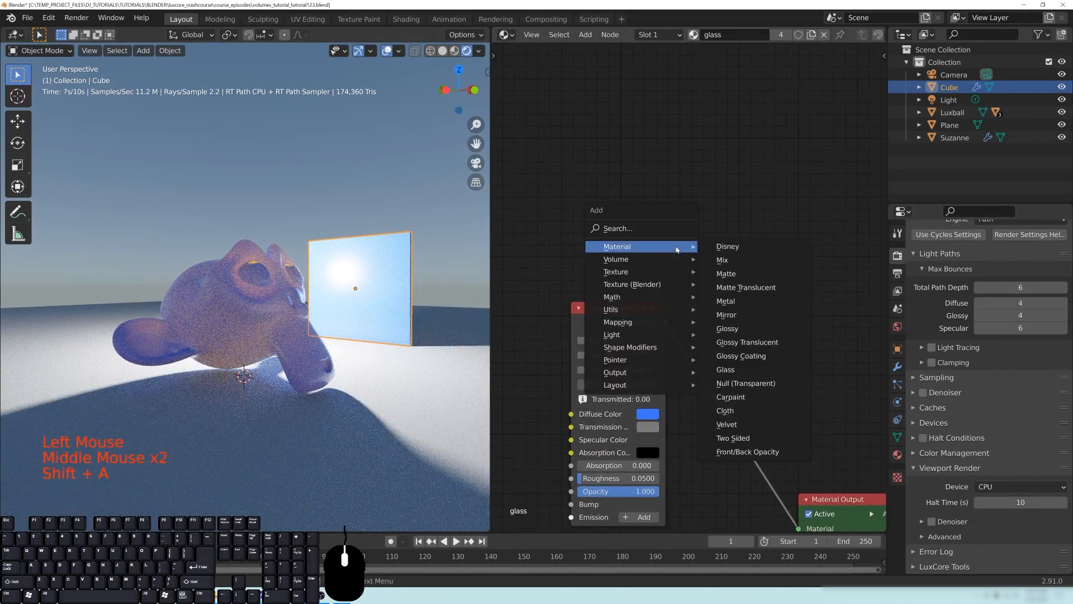
{"action": "left_click", "coordinate": [752, 289]}
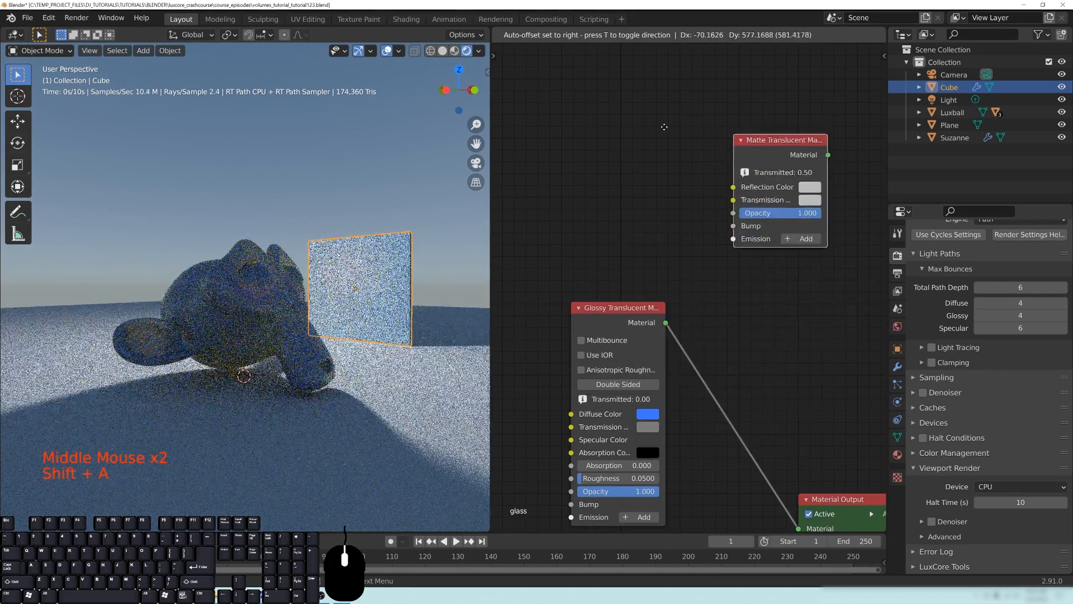
{"action": "left_click", "coordinate": [726, 291]}
{"action": "middle_click_drag", "start_coordinate": [726, 291], "coordinate": [704, 255]}
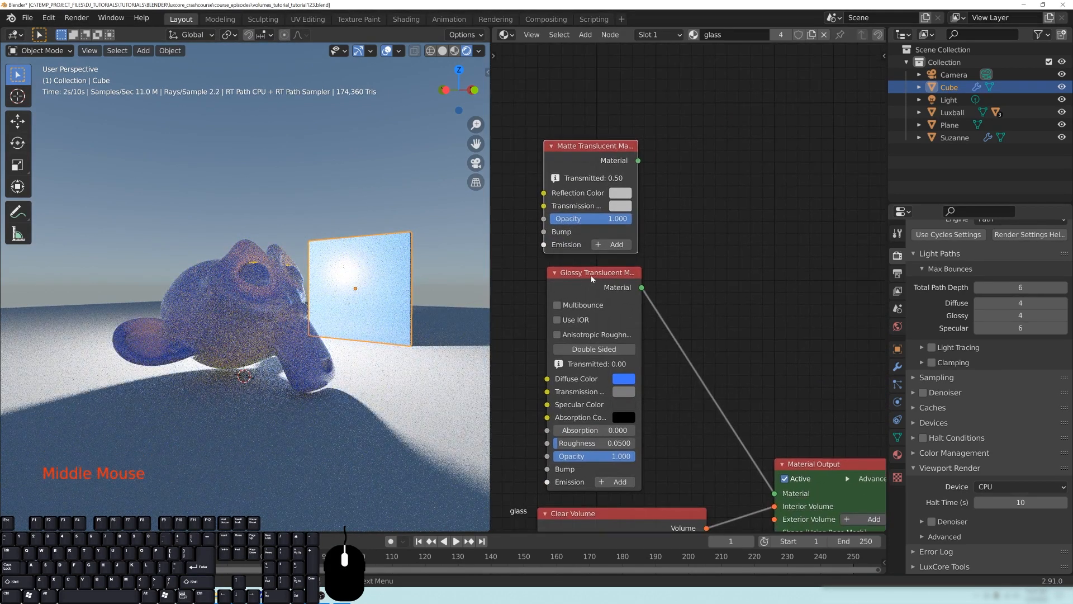
{"action": "left_click_drag", "start_coordinate": [591, 152], "coordinate": [589, 145]}
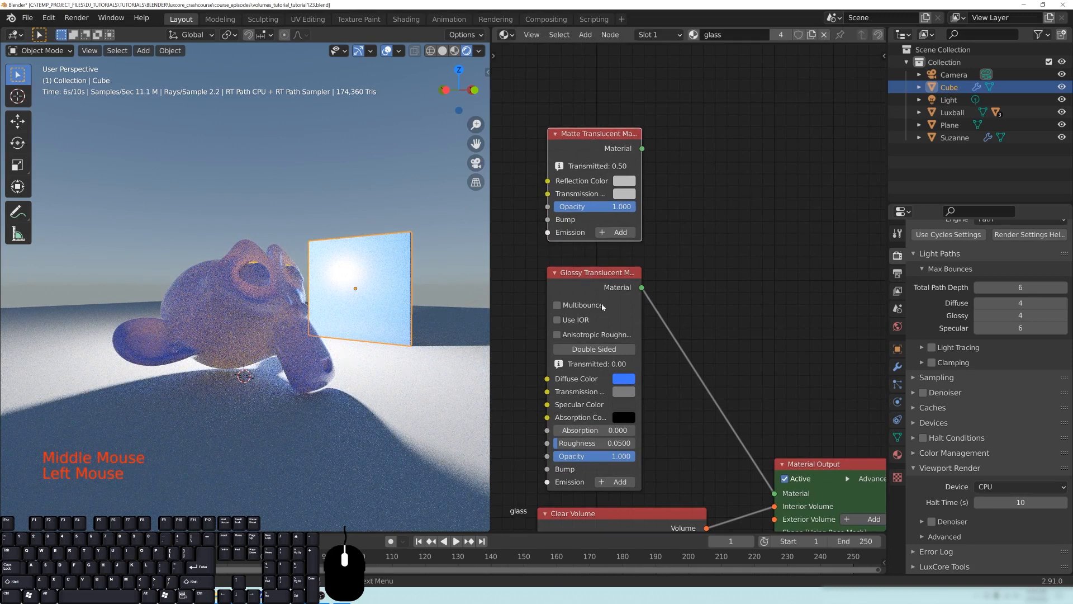
- Delete the unconnected Matte Translucent node
{"action": "middle_click_drag", "start_coordinate": [664, 291], "coordinate": [678, 272]}
{"action": "left_click", "coordinate": [616, 127]}
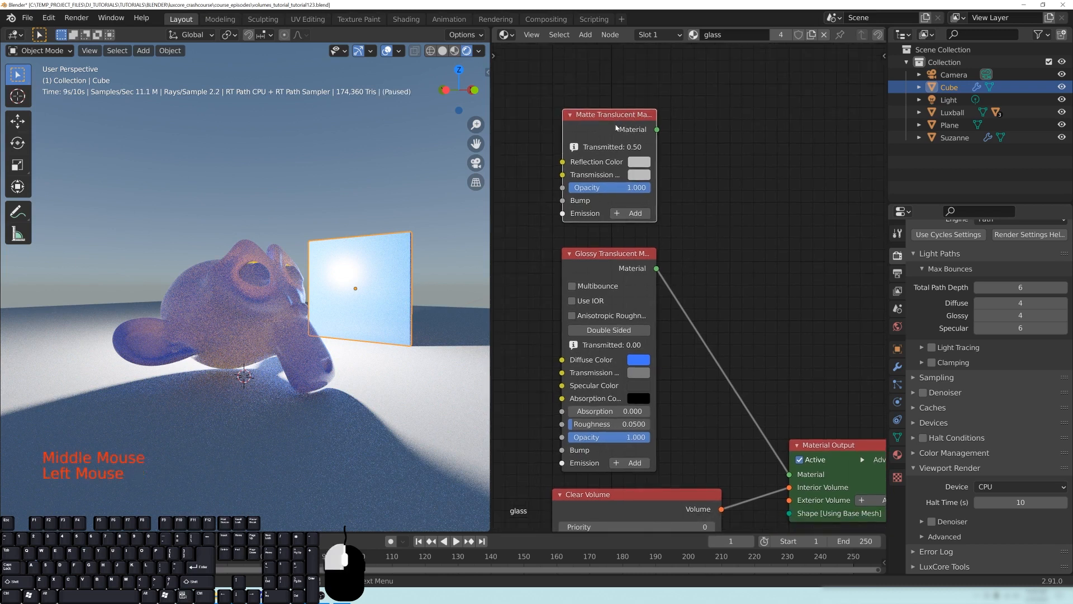
{"action": "key", "text": "x"}
{"action": "middle_click_drag", "start_coordinate": [745, 288], "coordinate": [717, 256]}
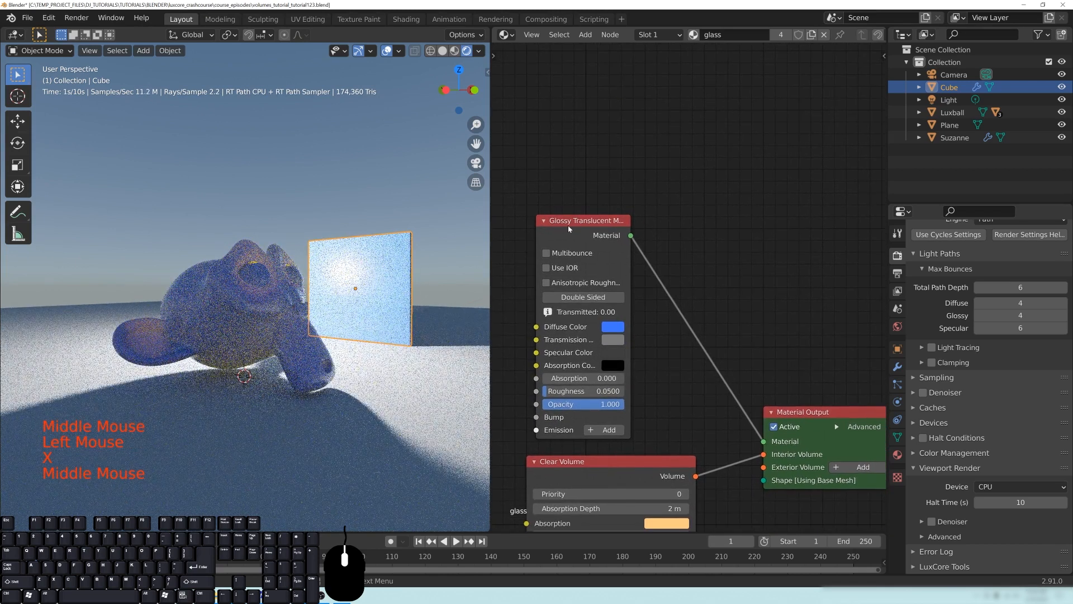
- Widen the Glossy Translucent node so its labels read in full, and compare the slab's two sides
{"action": "left_click_drag", "start_coordinate": [597, 226], "coordinate": [713, 234]}
{"action": "left_click_drag", "start_coordinate": [651, 211], "coordinate": [633, 211]}
{"action": "middle_click_drag", "start_coordinate": [337, 326], "coordinate": [289, 268]}
{"action": "scroll", "coordinate": [291, 269], "scroll_direction": "down", "scroll_amount": 2}
{"action": "middle_click_drag", "start_coordinate": [347, 291], "coordinate": [320, 296]}
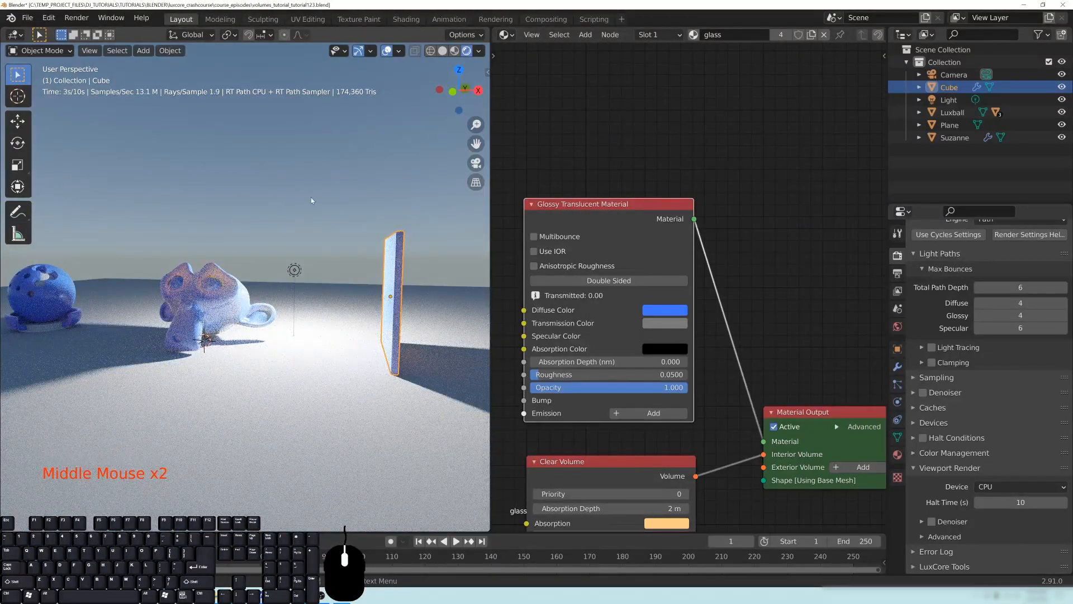
{"action": "middle_click_drag", "start_coordinate": [409, 307], "coordinate": [374, 305]}
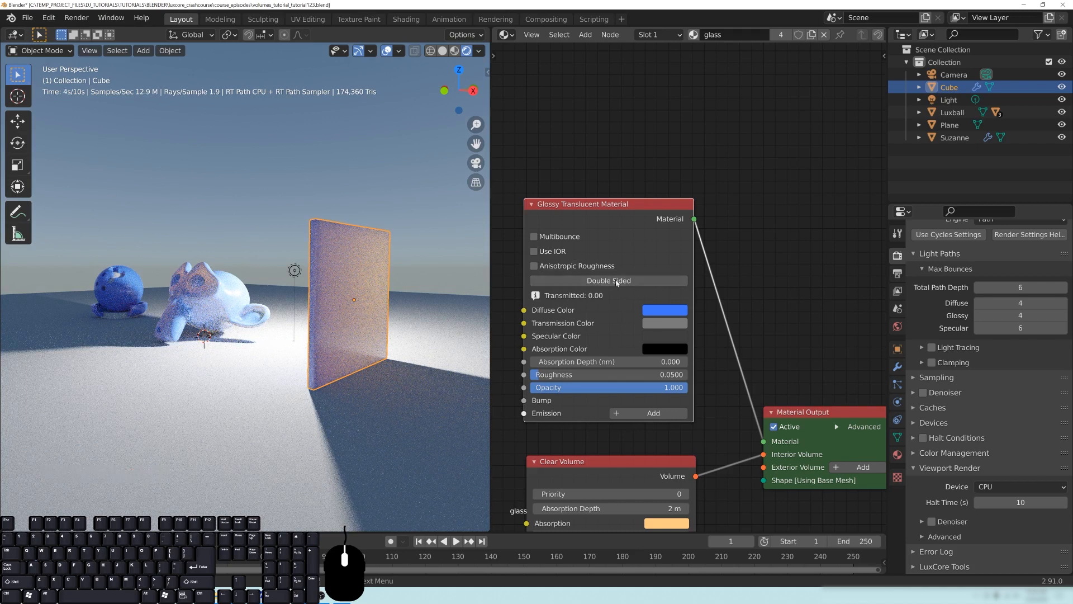
- Move the Glossy Translucent node slightly higher above the Clear Volume node and frame both nodes
{"action": "left_click_drag", "start_coordinate": [605, 294], "coordinate": [605, 280]}
{"action": "left_click", "coordinate": [745, 233]}
{"action": "left_click_drag", "start_coordinate": [624, 195], "coordinate": [623, 180]}
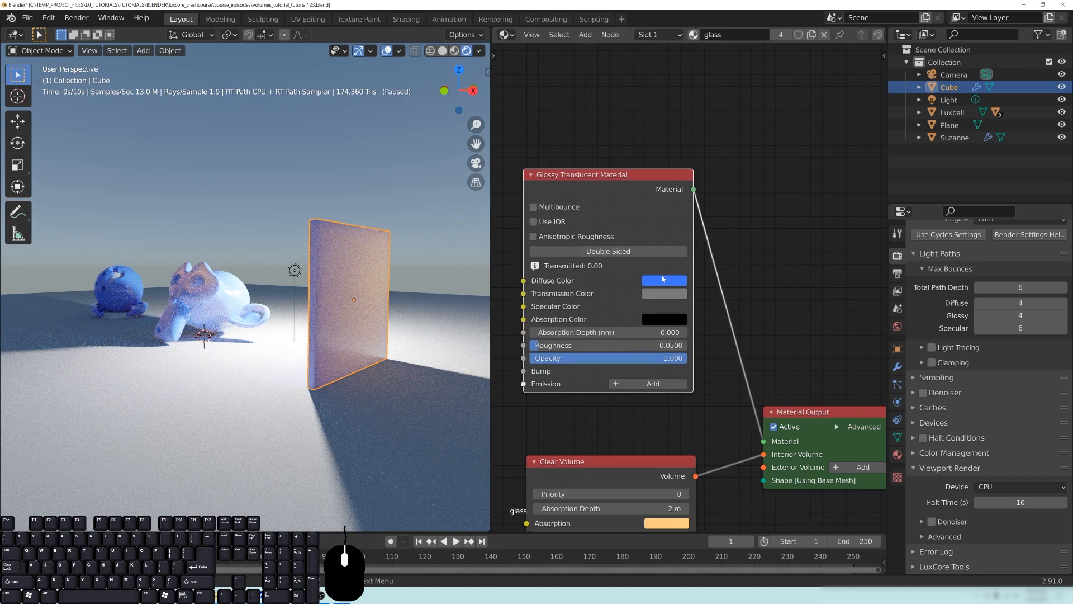
{"action": "middle_click_drag", "start_coordinate": [763, 314], "coordinate": [724, 312]}
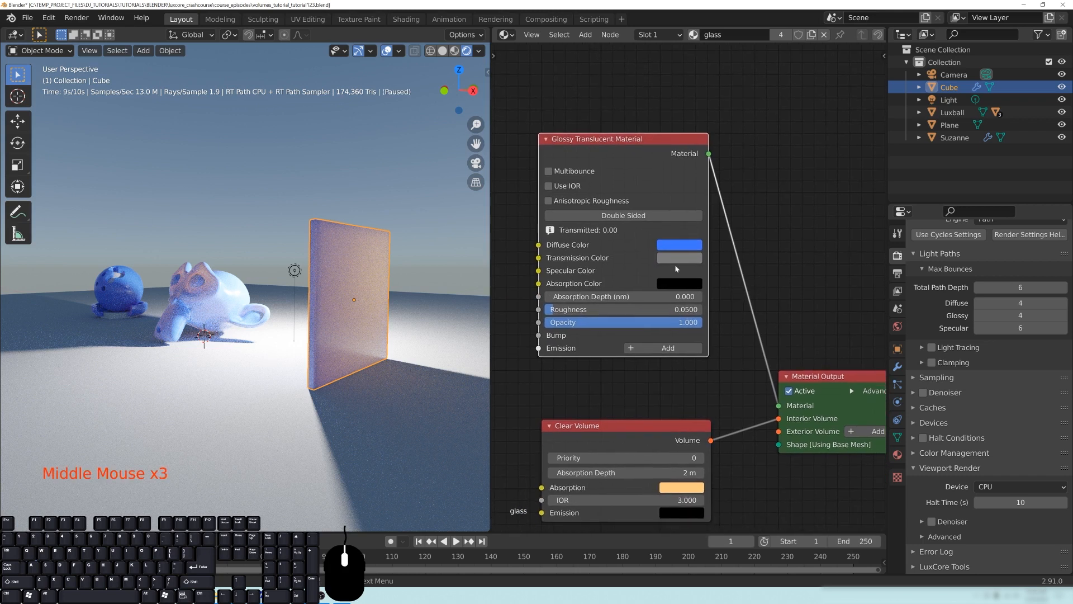
{"action": "middle_click_drag", "start_coordinate": [747, 277], "coordinate": [742, 288]}
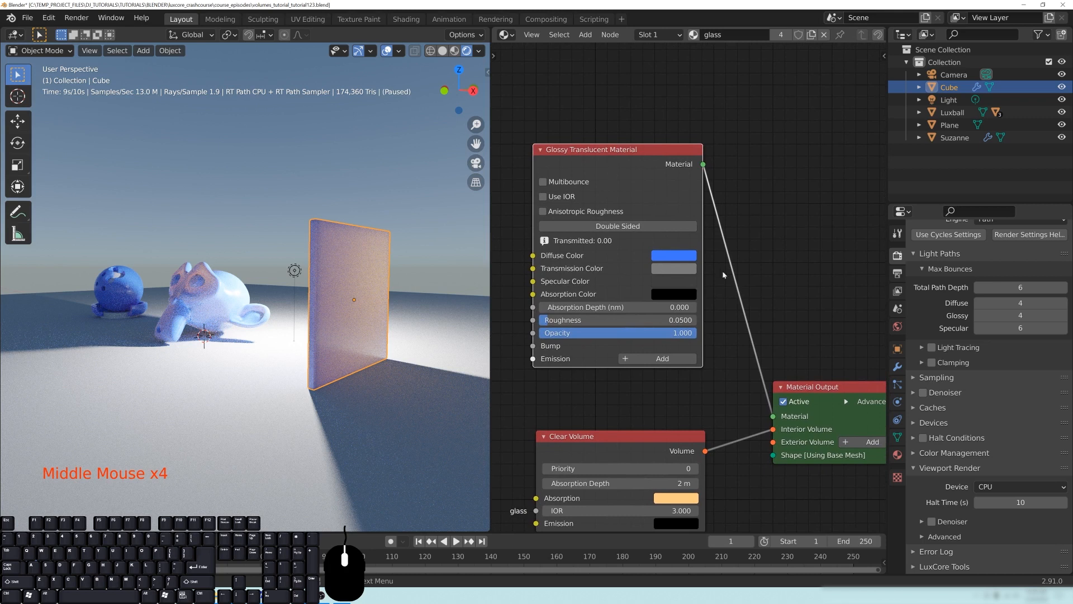
{"action": "middle_click_drag", "start_coordinate": [579, 252], "coordinate": [593, 264]}
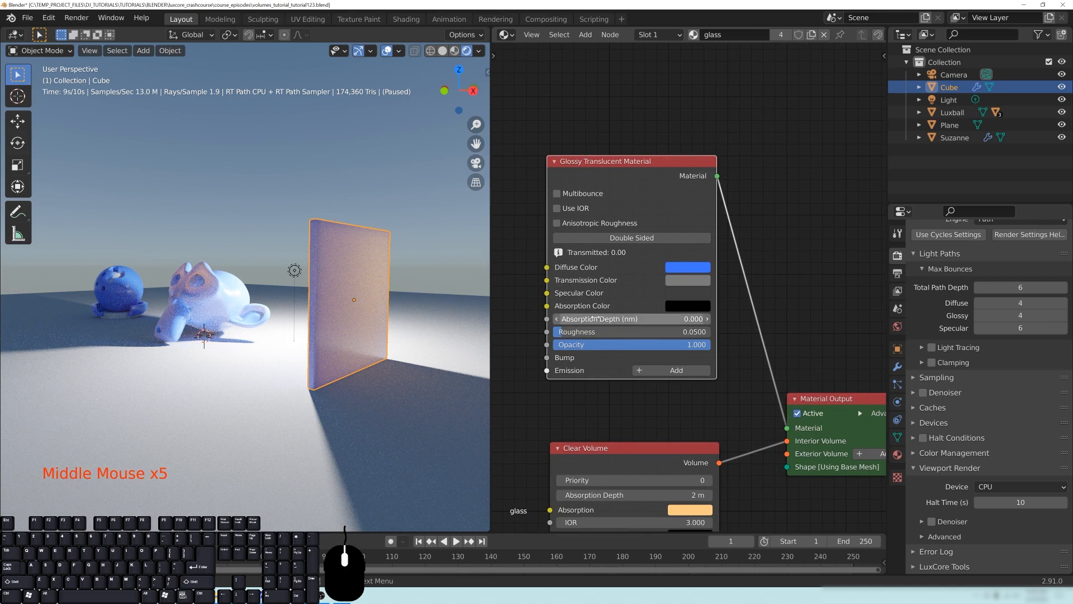
- Darken the Glossy Translucent node's transmission color to a darker grey and inspect the slab's unlit side
{"action": "left_click", "coordinate": [696, 282]}
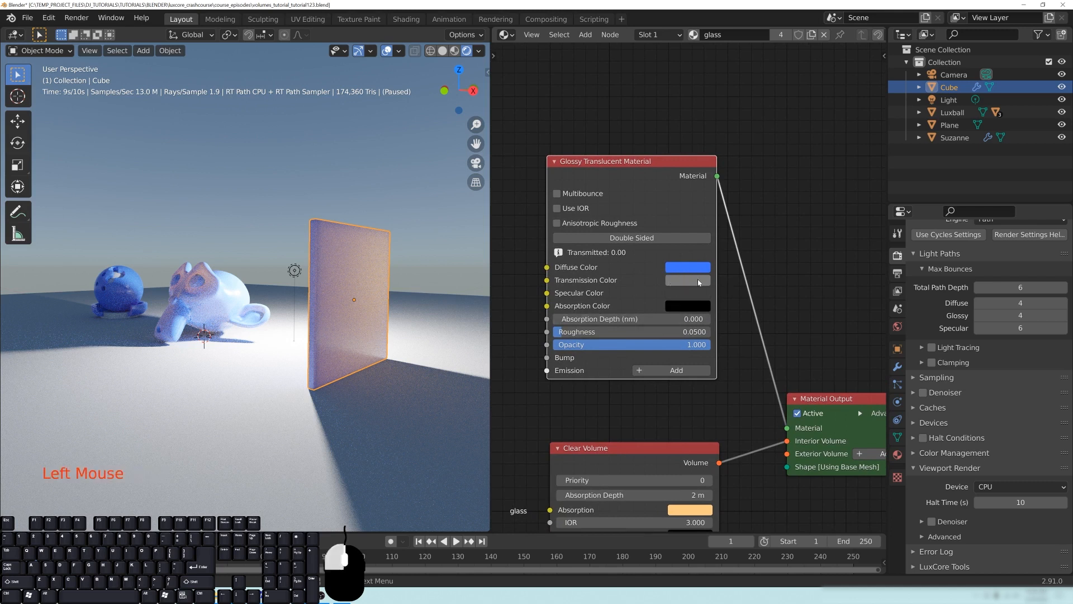
{"action": "mouse_move", "coordinate": [767, 166]}
{"action": "left_mouse_down"}
{"action": "mouse_move", "coordinate": [767, 123]}
{"action": "mouse_move", "coordinate": [766, 180]}
{"action": "left_mouse_up"}
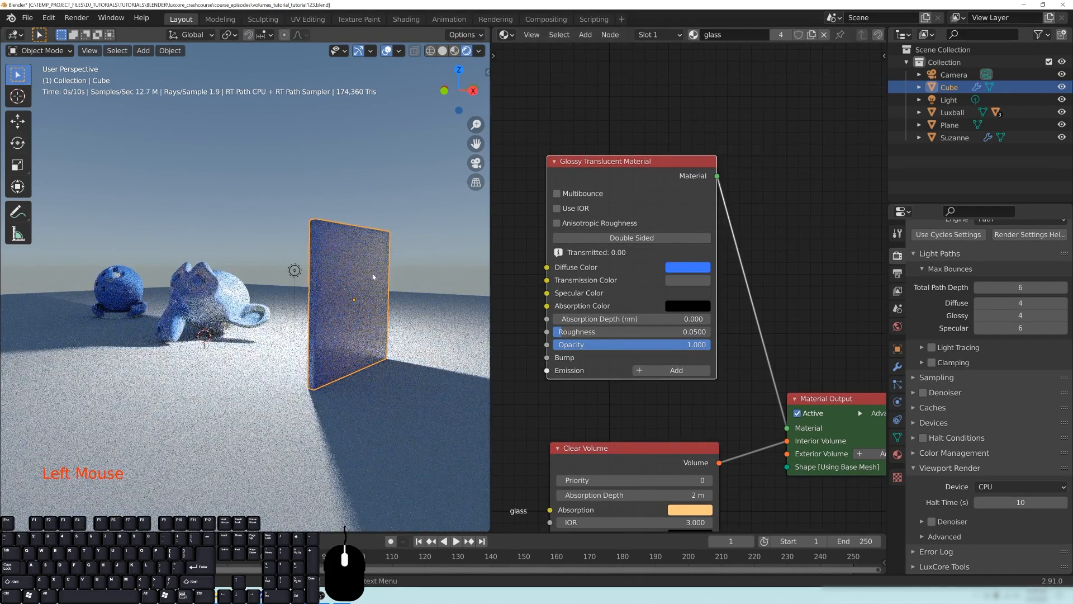
{"action": "middle_click_drag", "start_coordinate": [548, 280], "coordinate": [558, 280]}
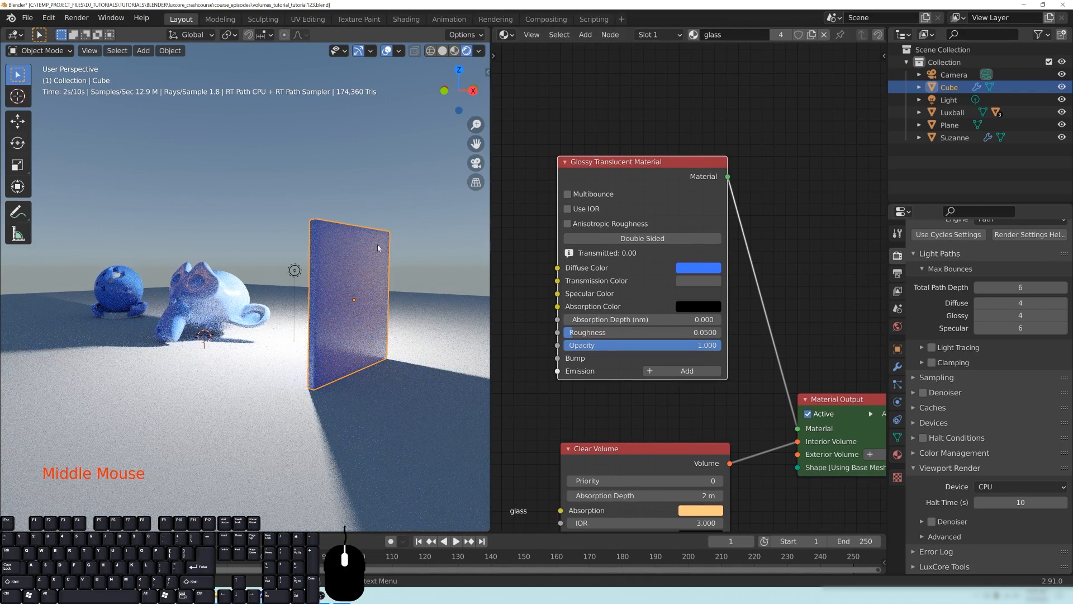
{"action": "middle_click_drag", "start_coordinate": [329, 339], "coordinate": [350, 314]}
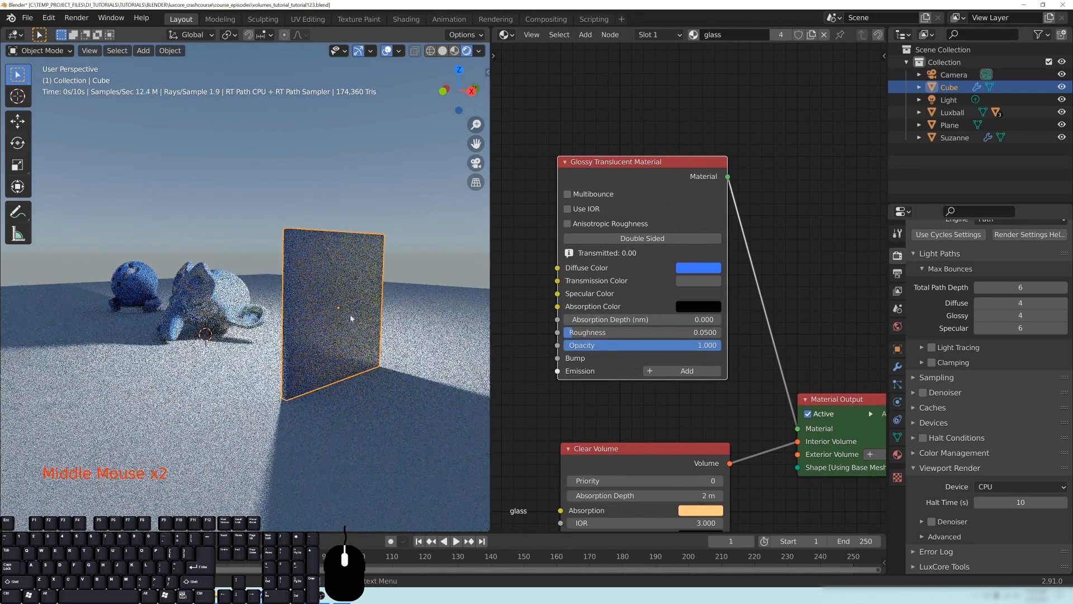
{"action": "middle_click_drag", "start_coordinate": [564, 313], "coordinate": [723, 284]}
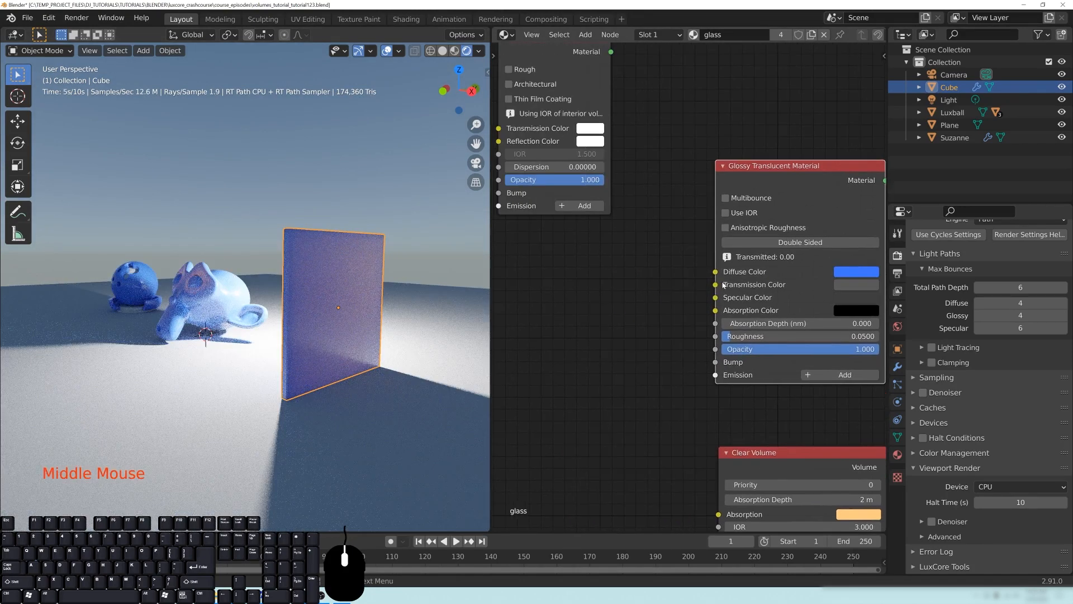
{"action": "left_click_drag", "start_coordinate": [715, 272], "coordinate": [600, 261]}
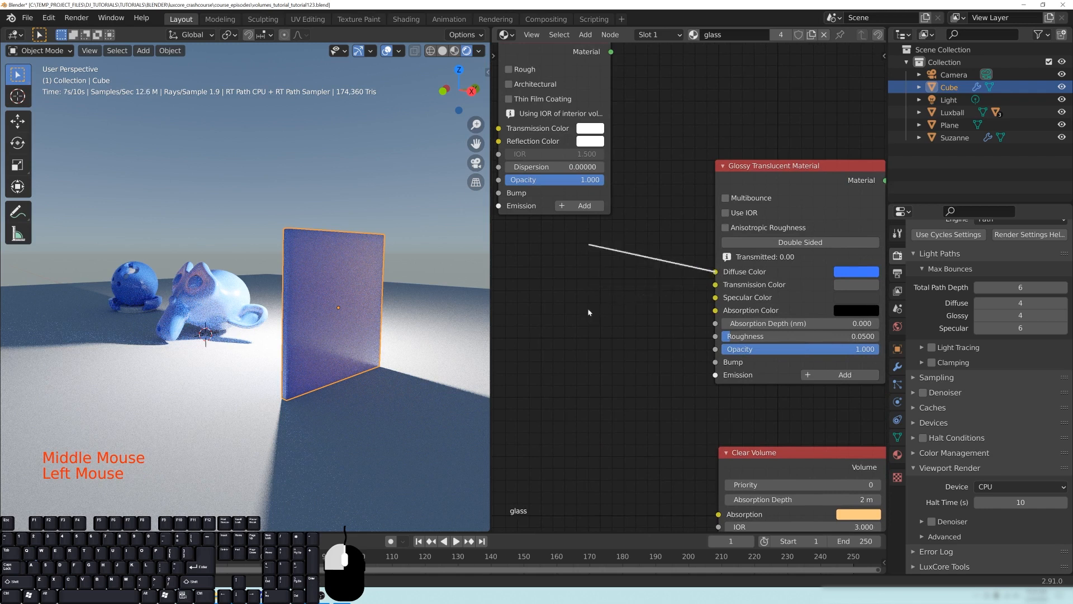
{"action": "left_click_drag", "start_coordinate": [697, 245], "coordinate": [691, 296]}
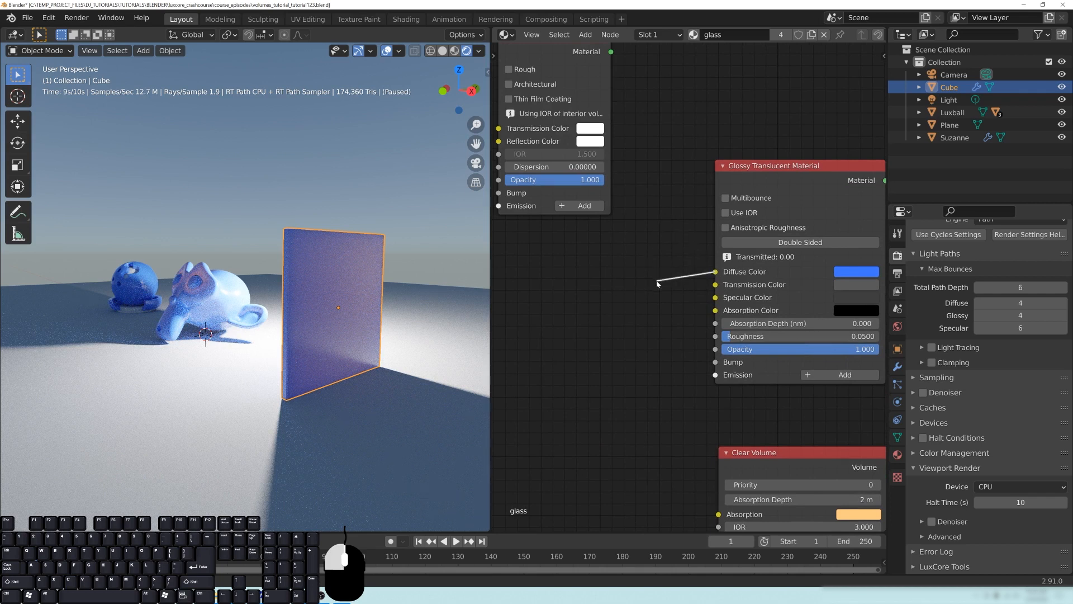
{"action": "left_click_drag", "start_coordinate": [666, 271], "coordinate": [685, 290]}
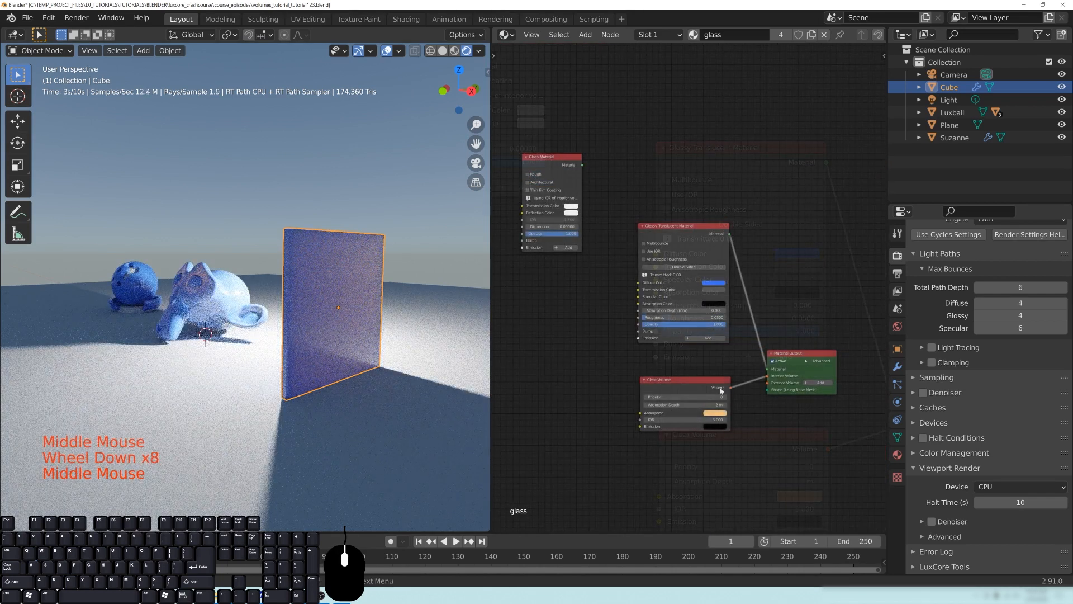
{"action": "middle_click_drag", "start_coordinate": [760, 374], "coordinate": [758, 365]}
{"action": "scroll", "coordinate": [758, 365], "scroll_direction": "up", "scroll_amount": 3}
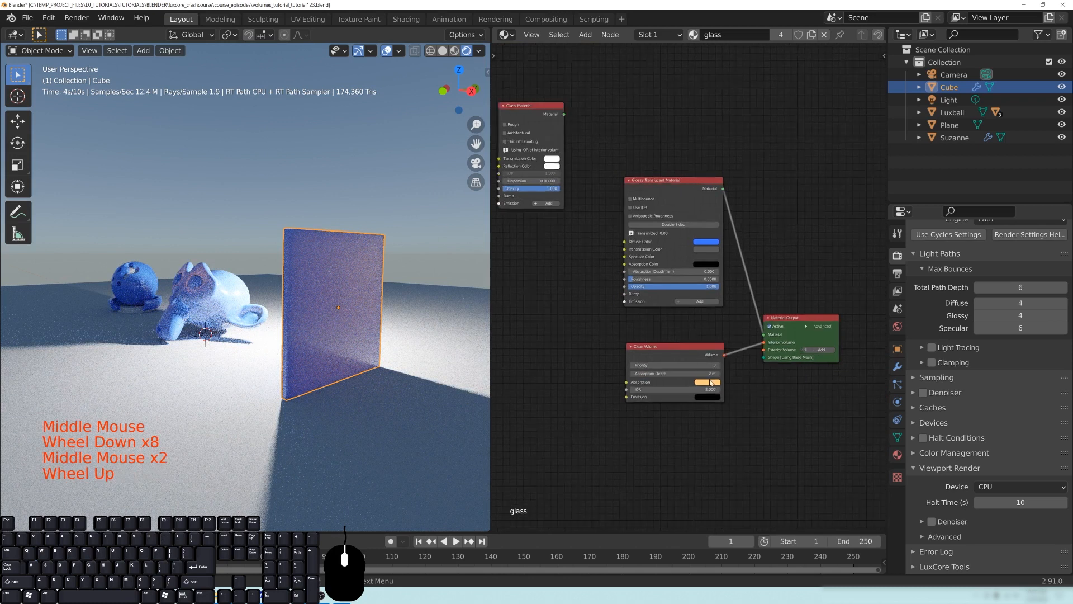
- Disconnect the Clear Volume node from the Material Output's interior volume and move it aside, away from the Glossy Translucent node
{"action": "middle_click_drag", "start_coordinate": [787, 394], "coordinate": [821, 466]}
{"action": "mouse_move", "coordinate": [713, 246]}
{"action": "left_mouse_down"}
{"action": "mouse_move", "coordinate": [712, 224]}
{"action": "mouse_move", "coordinate": [712, 256]}
{"action": "left_mouse_up"}
{"action": "middle_click_drag", "start_coordinate": [811, 418], "coordinate": [791, 358]}
{"action": "left_click_drag", "start_coordinate": [800, 352], "coordinate": [782, 391]}
{"action": "left_click_drag", "start_coordinate": [692, 389], "coordinate": [503, 400]}
{"action": "middle_click_drag", "start_coordinate": [675, 439], "coordinate": [660, 411]}
- Add a Homogeneous Volume node below the Glossy Translucent node and connect it to the Material Output's Interior Volume
{"action": "key", "text": "shift+a"}
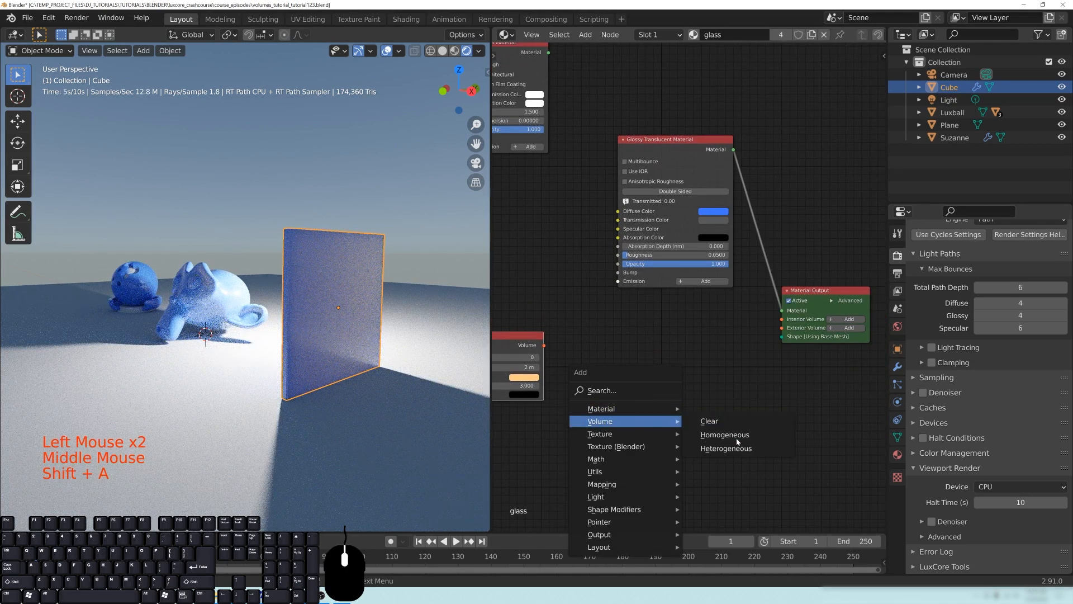
{"action": "left_click", "coordinate": [737, 438]}
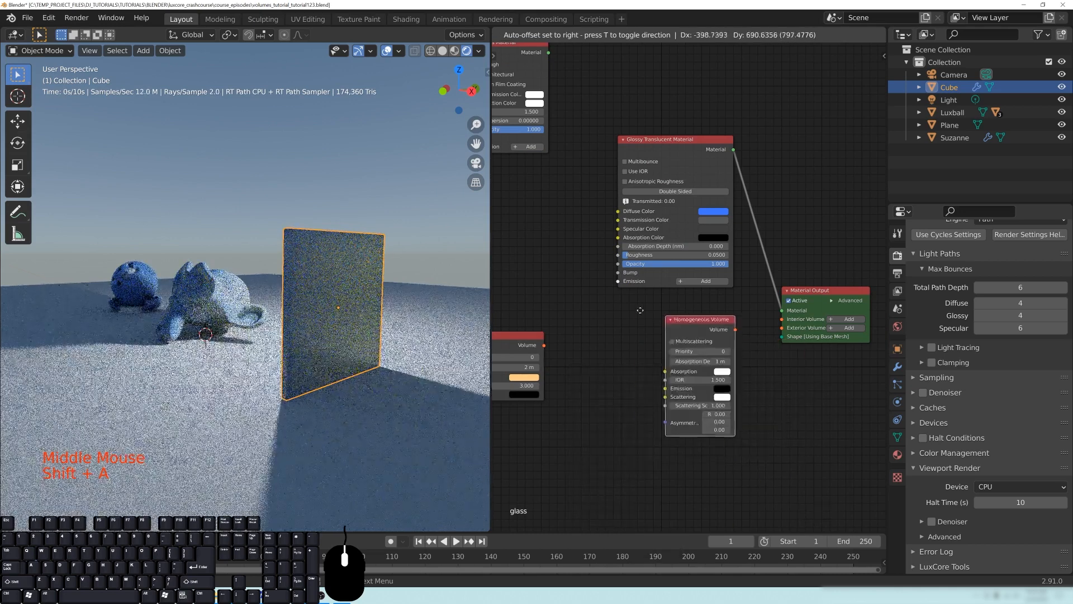
{"action": "left_click", "coordinate": [594, 306]}
{"action": "left_click_drag", "start_coordinate": [692, 326], "coordinate": [782, 320]}
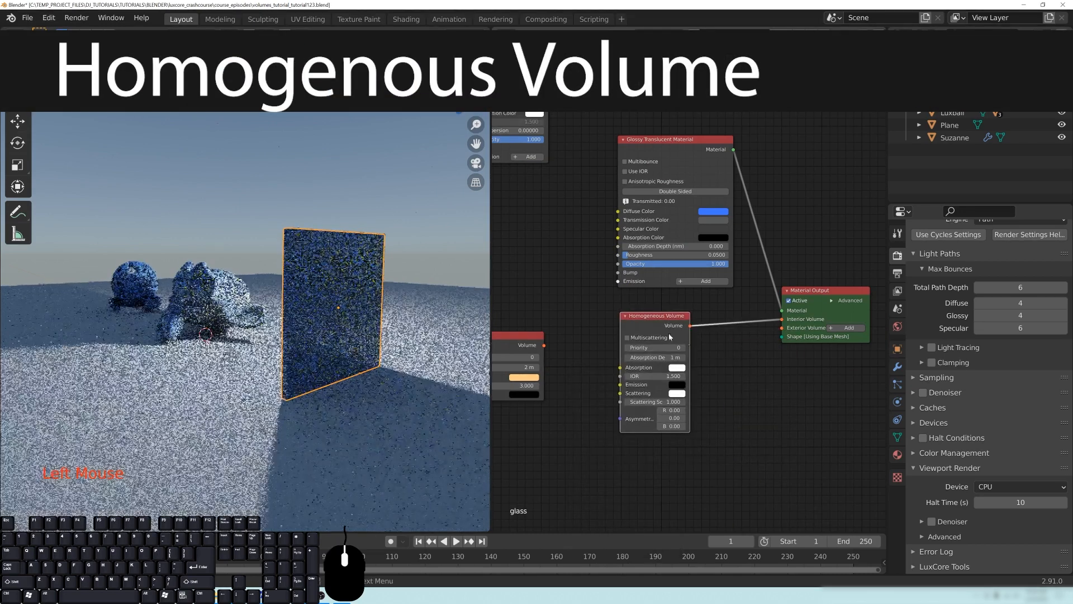
{"action": "left_click_drag", "start_coordinate": [647, 335], "coordinate": [684, 335]}
{"action": "middle_click_drag", "start_coordinate": [734, 349], "coordinate": [714, 348]}
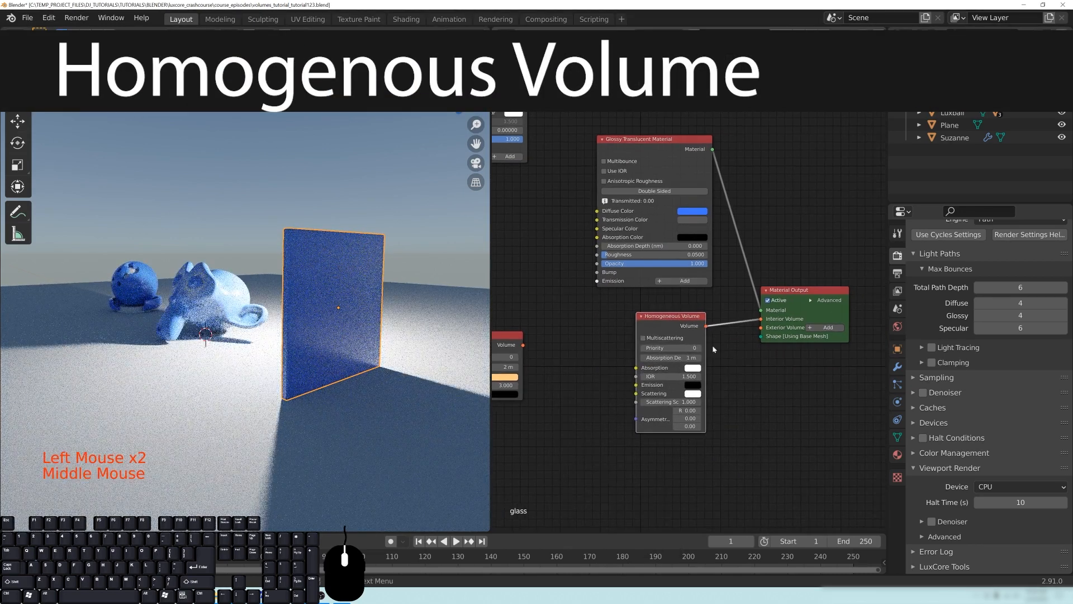
{"action": "left_click_drag", "start_coordinate": [669, 321], "coordinate": [646, 317]}
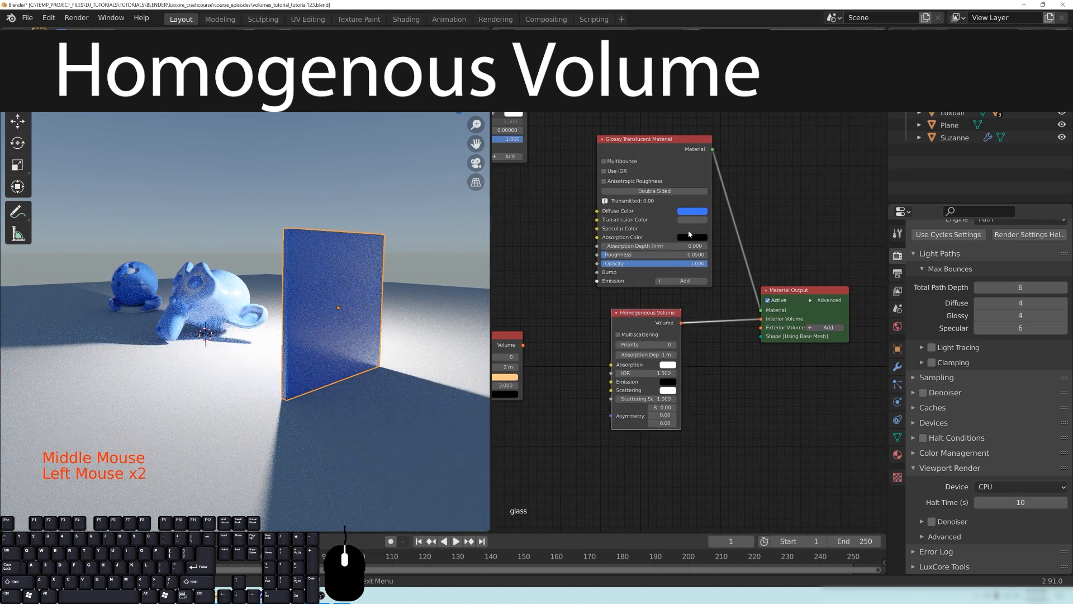
- Change the Glossy Translucent node's diffuse color from blue to a dark orange-brown with value 0.529
{"action": "left_click", "coordinate": [692, 212]}
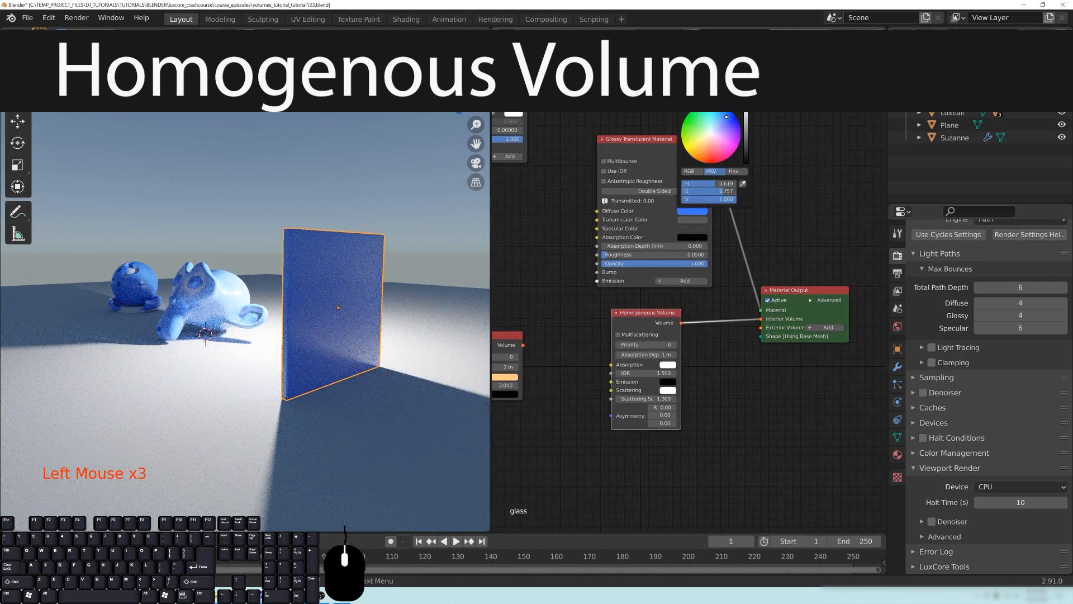
{"action": "left_click", "coordinate": [707, 150]}
{"action": "left_click_drag", "start_coordinate": [709, 150], "coordinate": [702, 151]}
{"action": "left_click", "coordinate": [745, 131]}
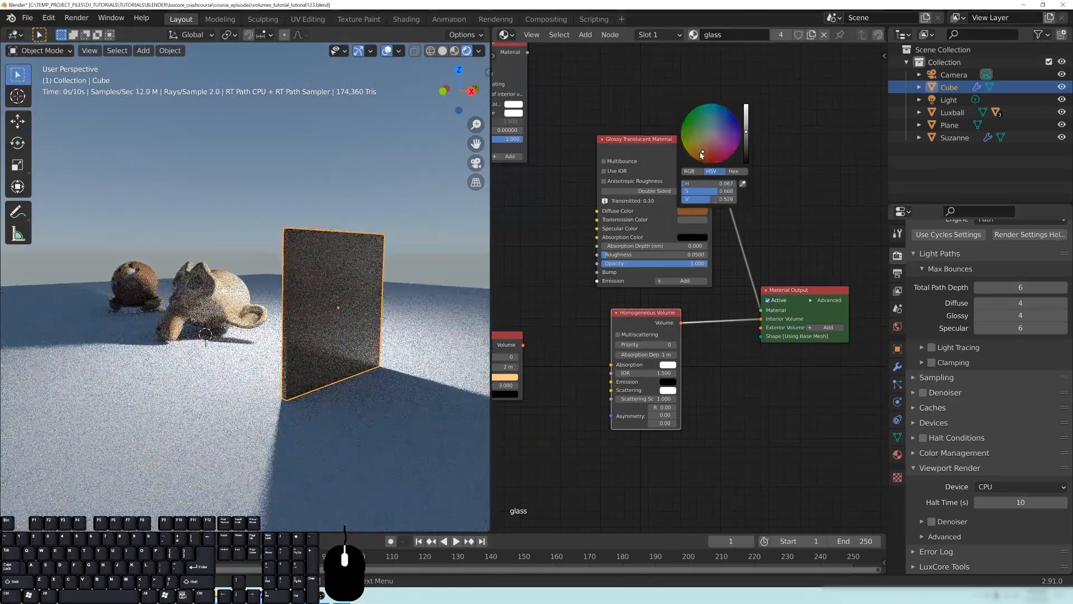
{"action": "left_click", "coordinate": [699, 151]}
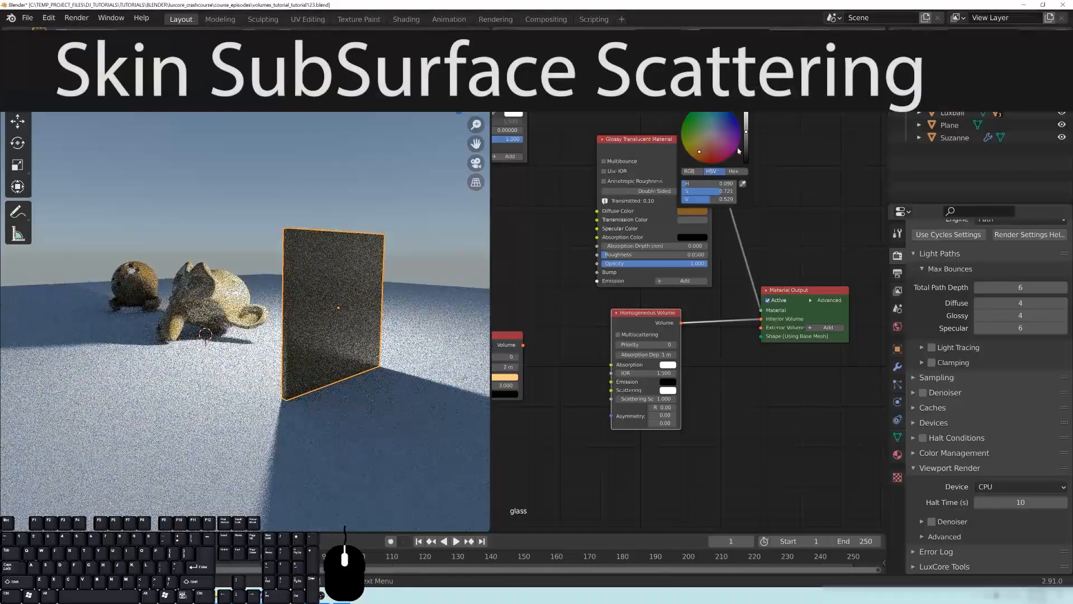
- Frame Suzanne closer and fine-tune the diffuse color to hue 0.094 and saturation 0.711
{"action": "middle_click_drag", "start_coordinate": [246, 296], "coordinate": [375, 288]}
{"action": "scroll", "coordinate": [347, 285], "scroll_direction": "up", "scroll_amount": 1}
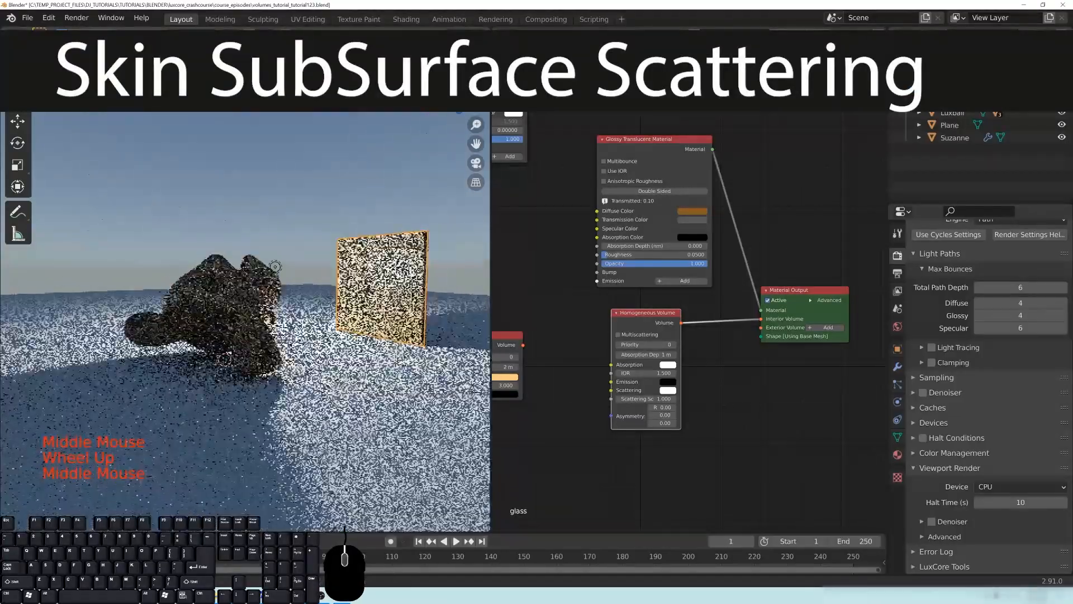
{"action": "scroll", "coordinate": [358, 290], "scroll_direction": "up", "scroll_amount": 1}
{"action": "left_click", "coordinate": [692, 211]}
{"action": "left_click_drag", "start_coordinate": [700, 152], "coordinate": [700, 153]}
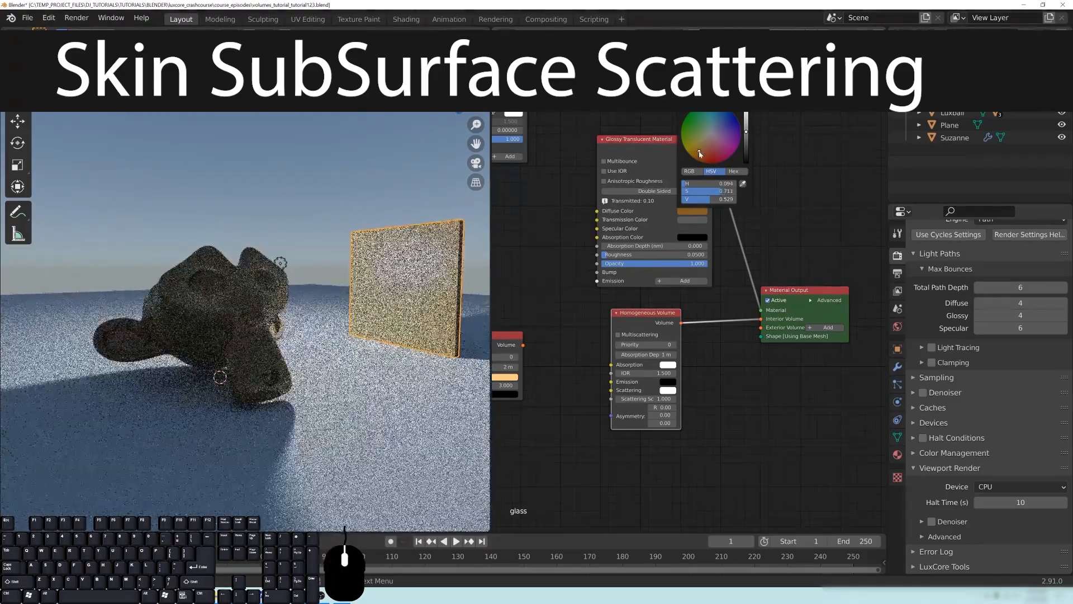
- Raise the Glossy Translucent node's transmission color to full white and view the effect on Suzanne's shaded face
{"action": "middle_click_drag", "start_coordinate": [346, 290], "coordinate": [262, 291]}
{"action": "mouse_move", "coordinate": [318, 342]}
{"action": "middle_mouse_down"}
{"action": "mouse_move", "coordinate": [307, 339]}
{"action": "mouse_move", "coordinate": [330, 337]}
{"action": "middle_mouse_up"}
{"action": "middle_click_drag", "start_coordinate": [733, 373], "coordinate": [716, 401]}
{"action": "left_click", "coordinate": [679, 237]}
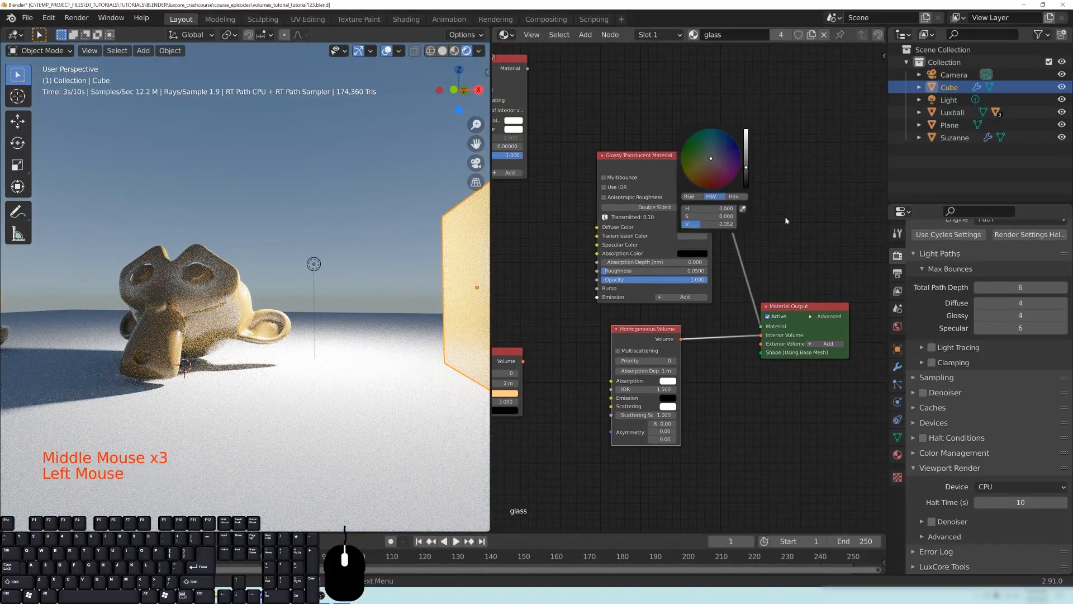
{"action": "left_click", "coordinate": [746, 167]}
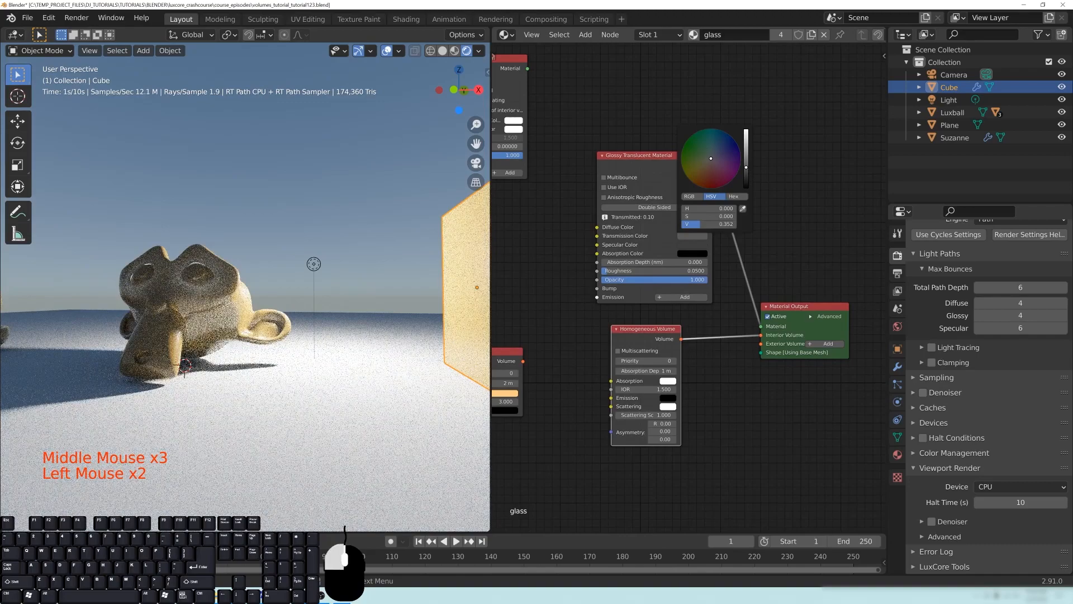
{"action": "left_click", "coordinate": [746, 131]}
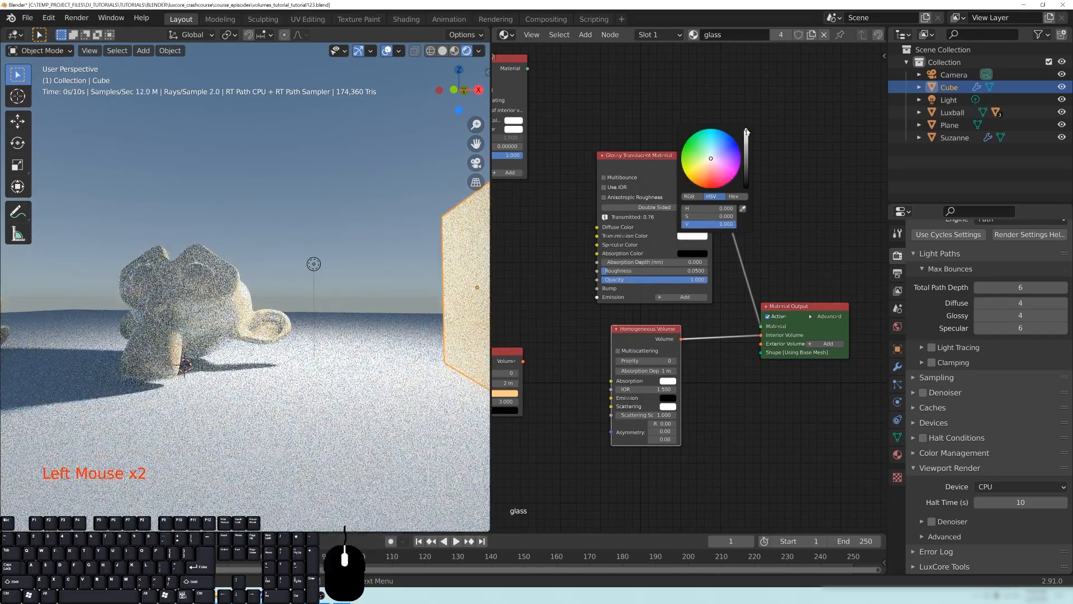
{"action": "left_click", "coordinate": [690, 240]}
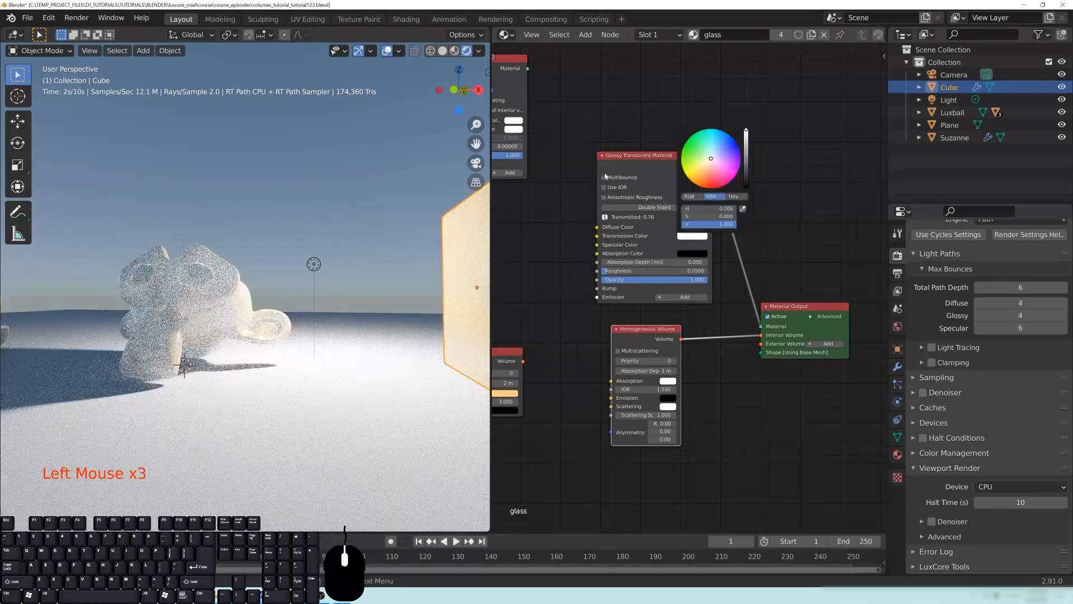
- Darken the Glossy Translucent node's transmission color to black and compare Suzanne with the slab
{"action": "left_click", "coordinate": [691, 237]}
{"action": "left_click_drag", "start_coordinate": [745, 146], "coordinate": [745, 193]}
{"action": "middle_click_drag", "start_coordinate": [386, 290], "coordinate": [451, 291]}
{"action": "scroll", "coordinate": [226, 374], "scroll_direction": "up", "scroll_amount": 2}
{"action": "middle_click_drag", "start_coordinate": [226, 374], "coordinate": [410, 226]}
{"action": "scroll", "coordinate": [347, 252], "scroll_direction": "down", "scroll_amount": 2}
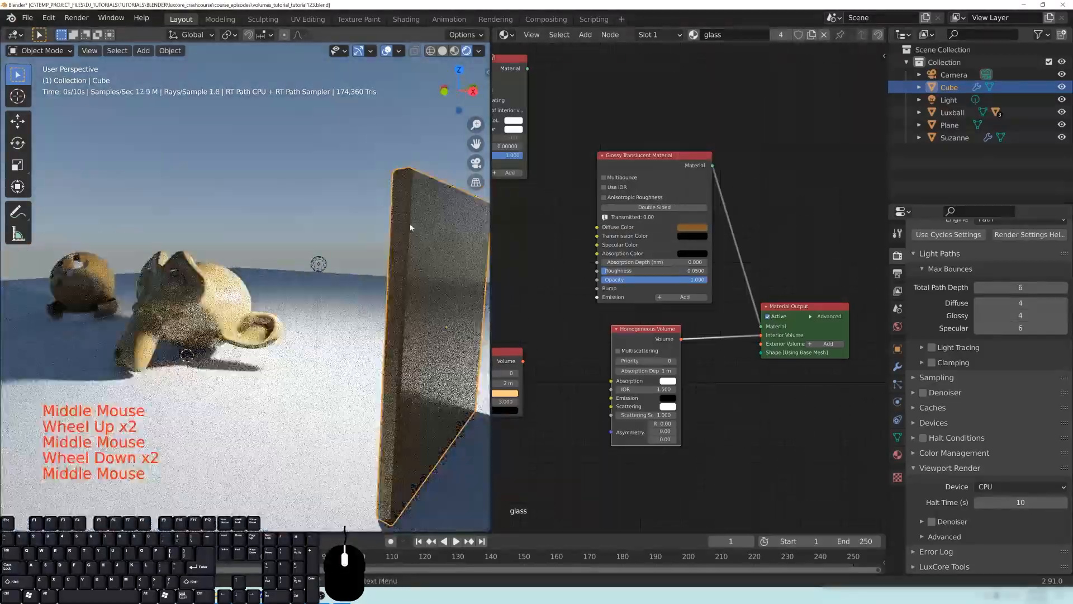
{"action": "mouse_move", "coordinate": [352, 319]}
{"action": "middle_mouse_down"}
{"action": "mouse_move", "coordinate": [313, 334]}
{"action": "mouse_move", "coordinate": [319, 313]}
{"action": "mouse_move", "coordinate": [349, 322]}
{"action": "middle_mouse_up"}
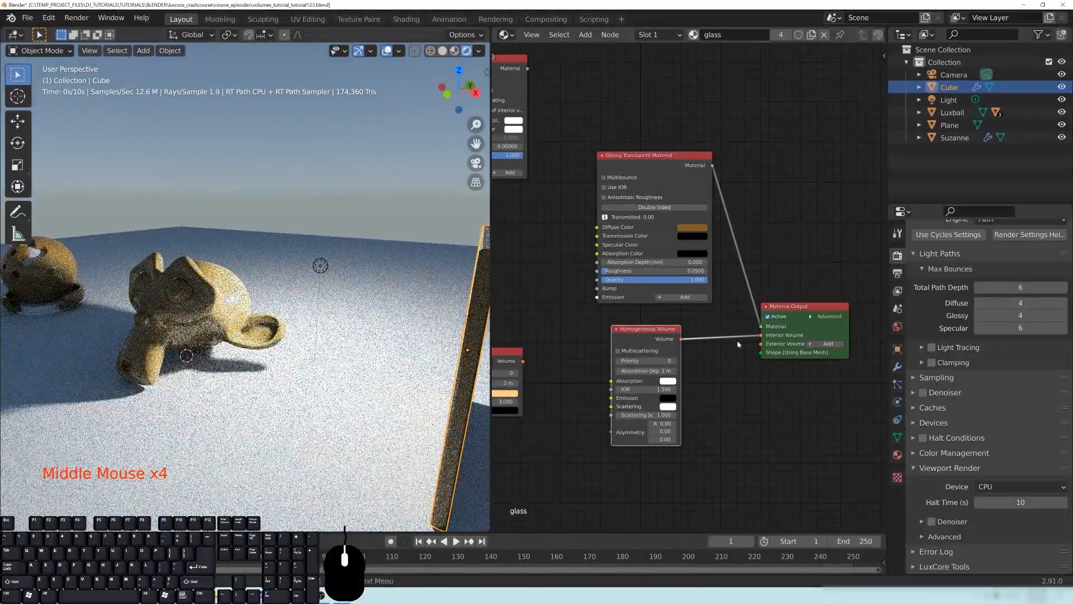
- Brighten the Glossy Translucent node's transmission color to a light grey
{"action": "middle_click_drag", "start_coordinate": [739, 342], "coordinate": [723, 341]}
{"action": "left_click", "coordinate": [676, 234]}
{"action": "left_click_drag", "start_coordinate": [729, 161], "coordinate": [729, 140]}
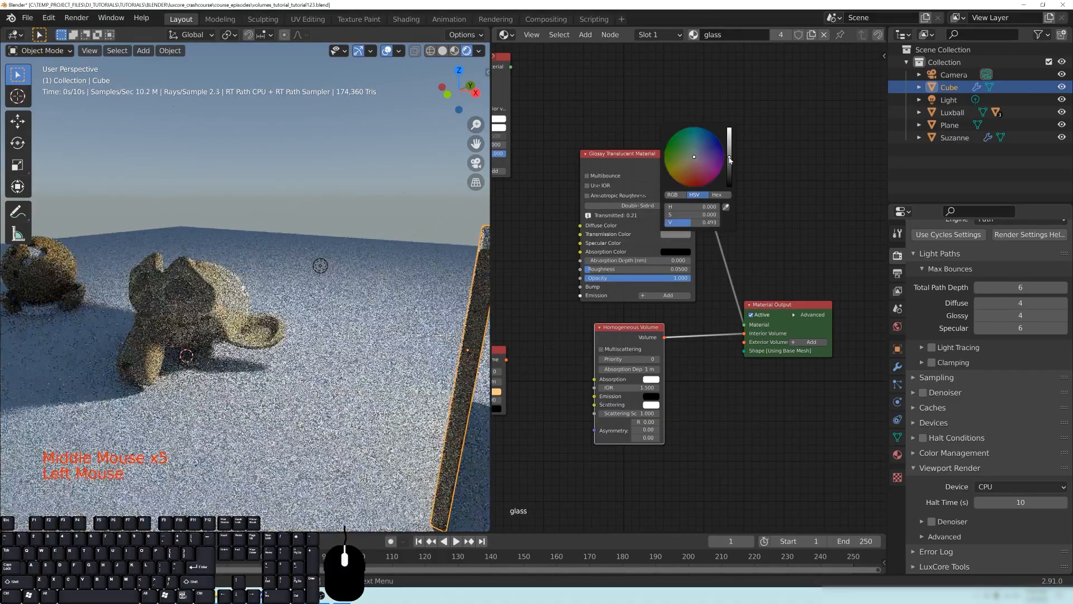
- Set the Homogeneous Volume node's absorption color to a warm reddish orange
{"action": "middle_click_drag", "start_coordinate": [718, 421], "coordinate": [750, 399]}
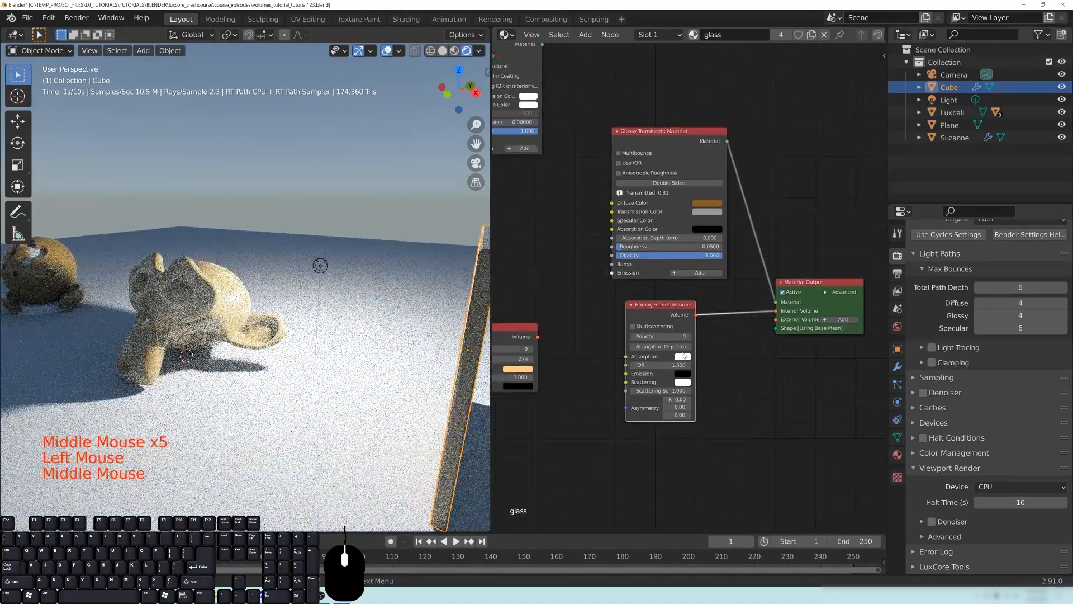
{"action": "left_click", "coordinate": [682, 356]}
{"action": "left_click", "coordinate": [701, 295]}
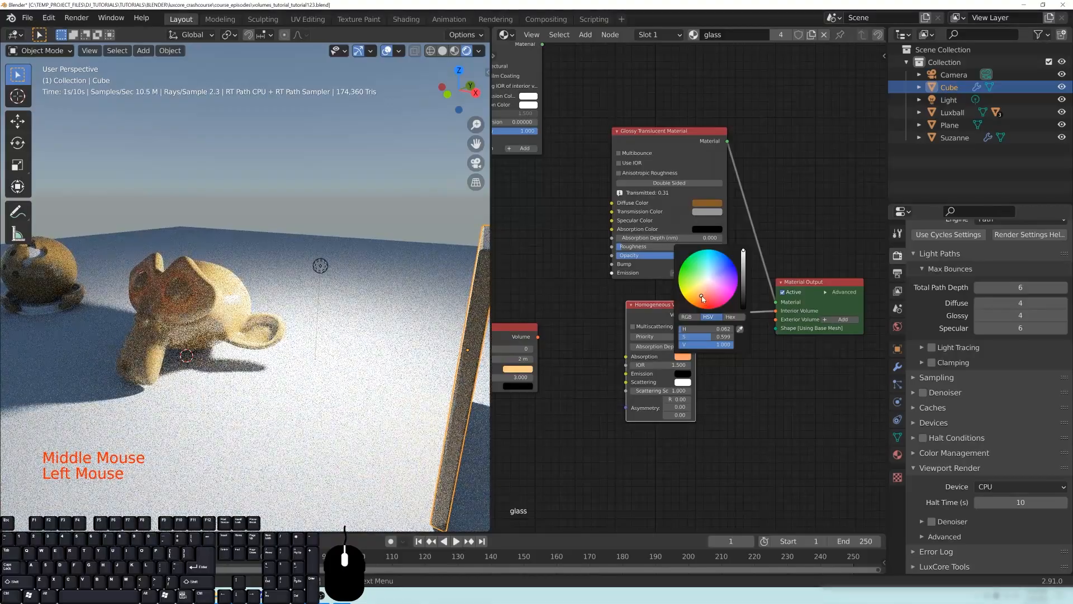
{"action": "left_click", "coordinate": [703, 296]}
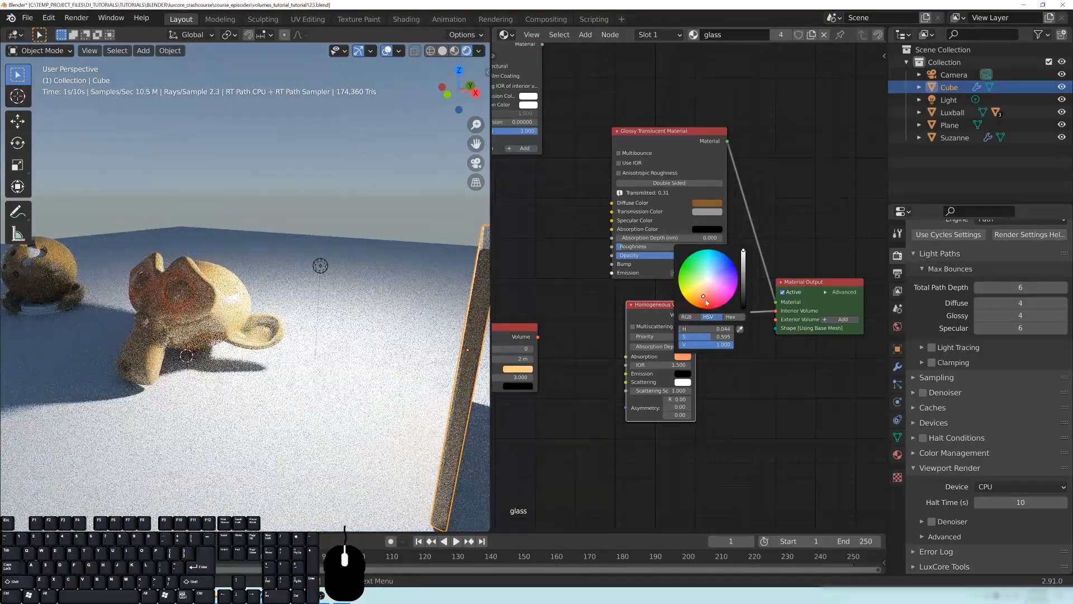
- Examine the volume absorption and scattering on Suzanne's face and the back of the head up close
{"action": "mouse_move", "coordinate": [313, 347]}
{"action": "middle_mouse_down"}
{"action": "mouse_move", "coordinate": [288, 361]}
{"action": "mouse_move", "coordinate": [305, 364]}
{"action": "middle_mouse_up"}
{"action": "scroll", "coordinate": [297, 366], "scroll_direction": "up", "scroll_amount": 2}
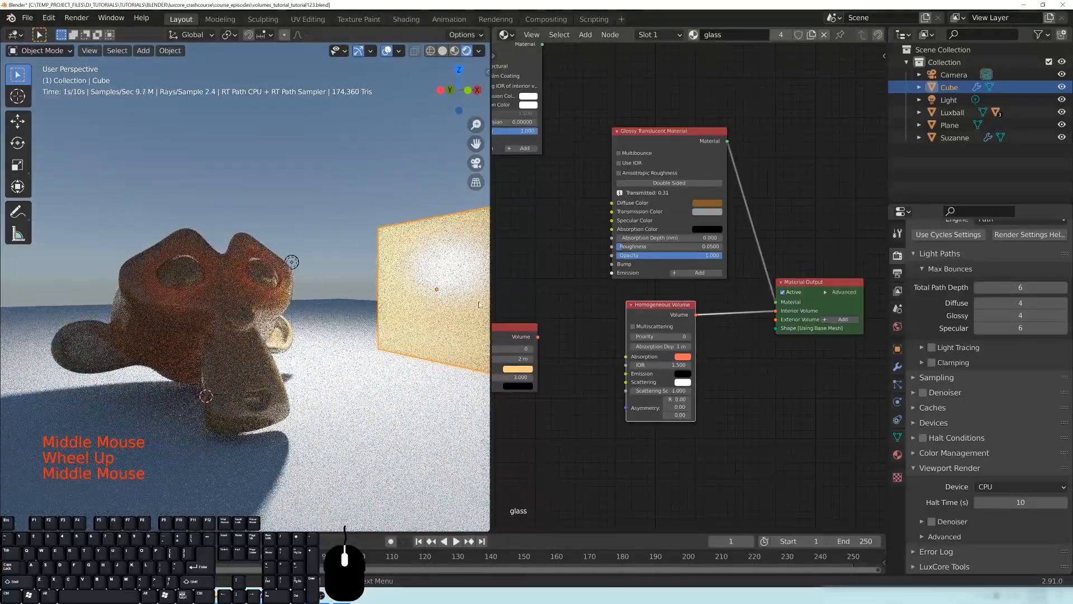
{"action": "middle_click_drag", "start_coordinate": [268, 324], "coordinate": [303, 280]}
{"action": "scroll", "coordinate": [302, 279], "scroll_direction": "up", "scroll_amount": 2}
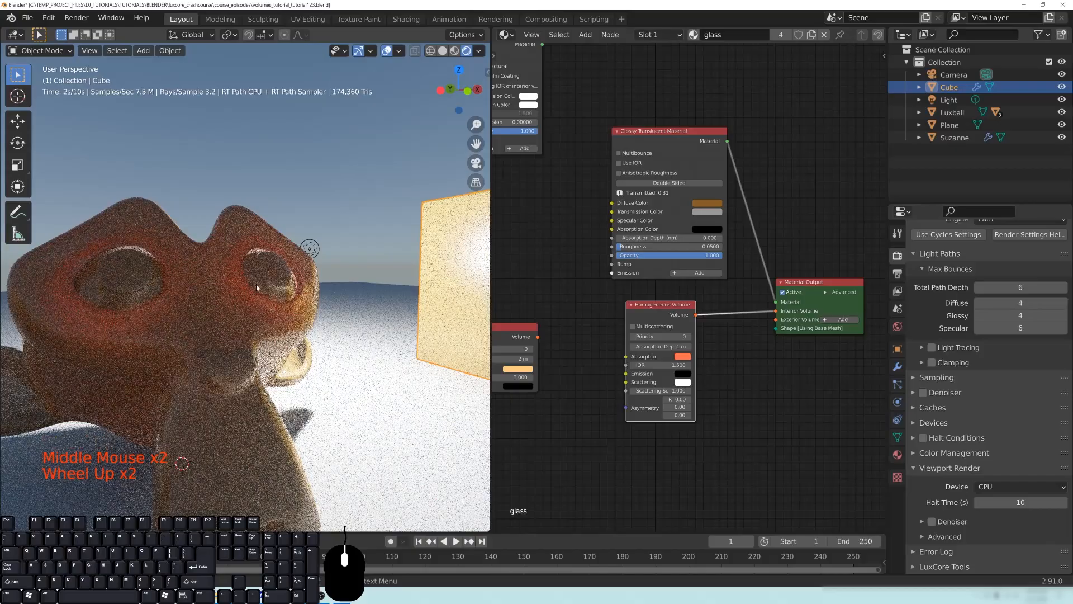
{"action": "middle_click_drag", "start_coordinate": [300, 325], "coordinate": [372, 321]}
{"action": "middle_click_drag", "start_coordinate": [365, 245], "coordinate": [362, 347]}
{"action": "left_click", "coordinate": [360, 393]}
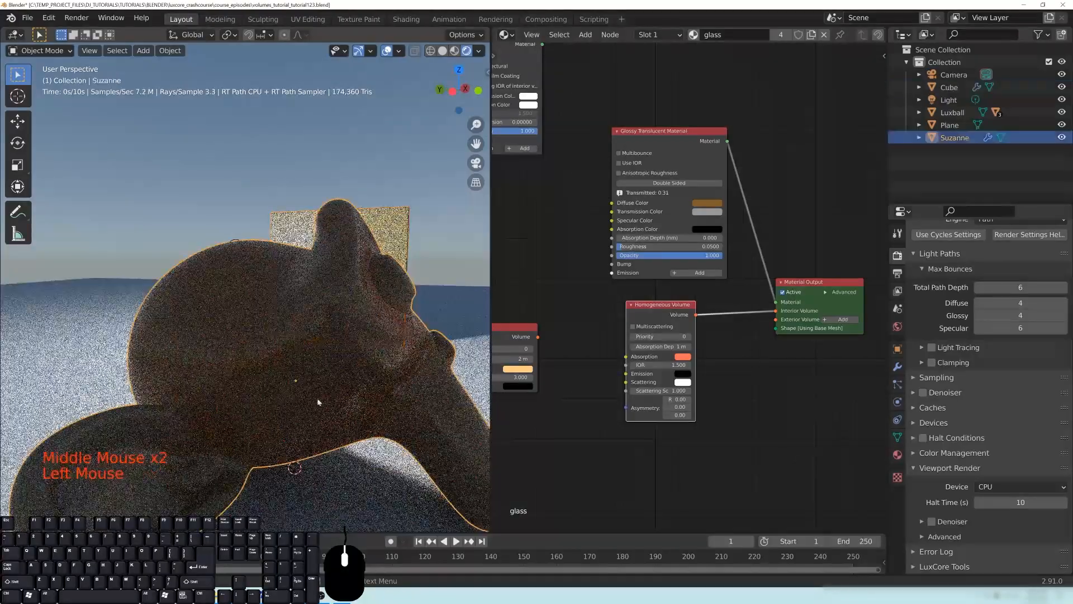
{"action": "right_click", "coordinate": [358, 393]}
- Reposition the light behind Suzanne's head, on the side away from the slab
{"action": "middle_click_drag", "start_coordinate": [306, 290], "coordinate": [209, 321]}
{"action": "left_click", "coordinate": [357, 236]}
{"action": "middle_click_drag", "start_coordinate": [358, 237], "coordinate": [297, 229]}
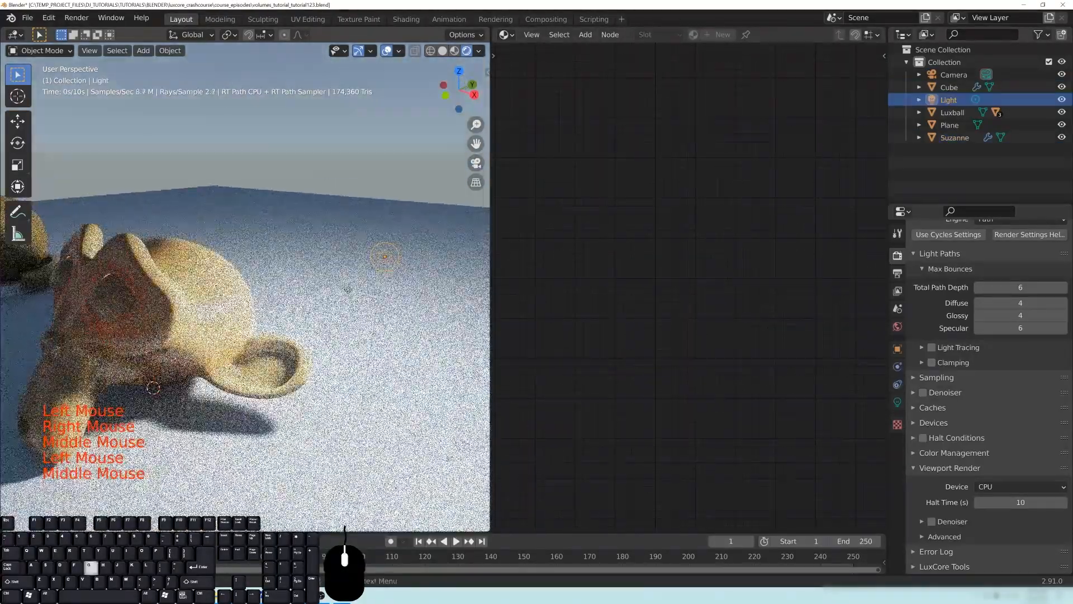
{"action": "key", "text": "g"}
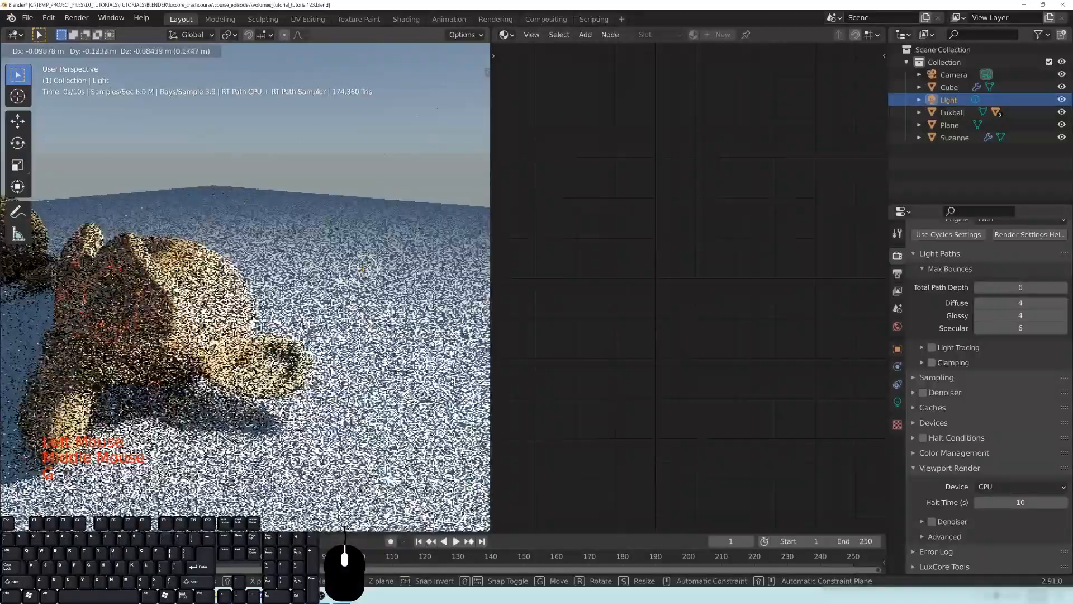
{"action": "left_click", "coordinate": [288, 153]}
{"action": "middle_click_drag", "start_coordinate": [274, 257], "coordinate": [340, 244]}
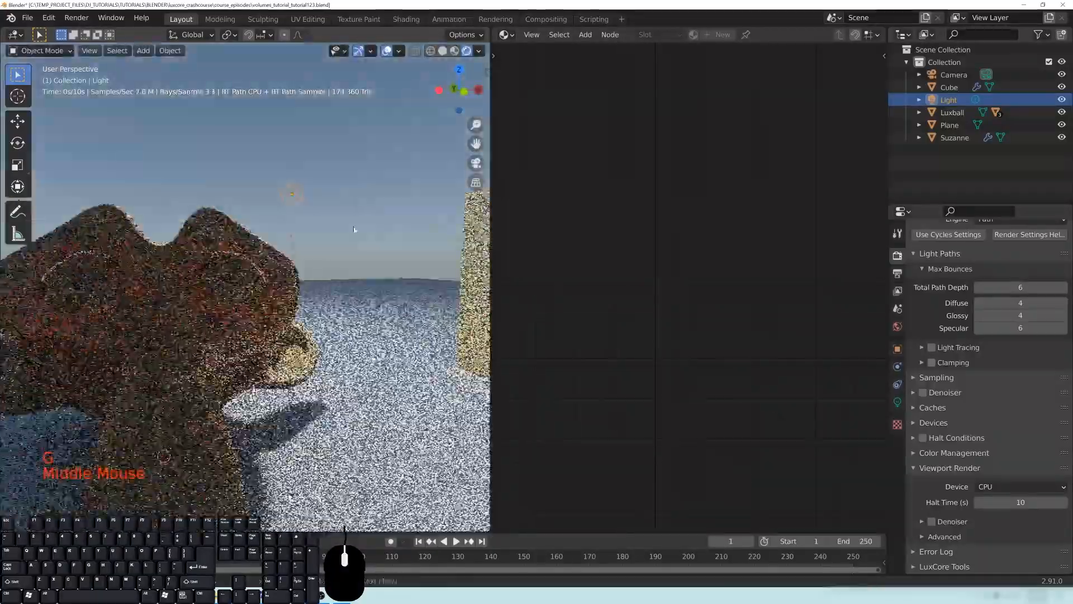
{"action": "key", "text": "g"}
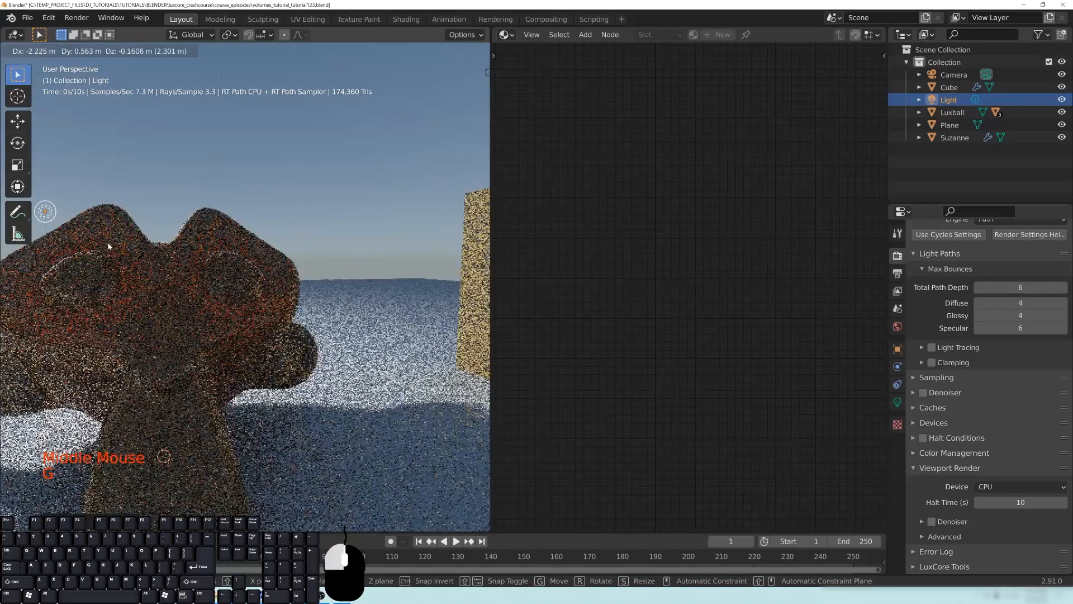
{"action": "left_click", "coordinate": [107, 245]}
{"action": "middle_click_drag", "start_coordinate": [216, 304], "coordinate": [328, 199], "text": "shift"}
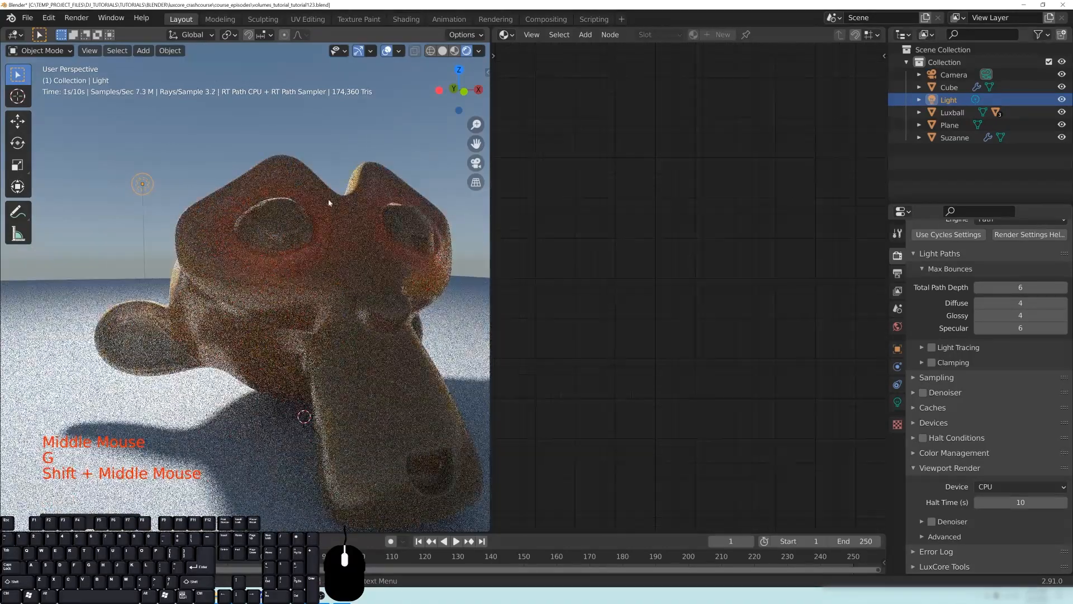
- Select Suzanne and set the Homogeneous Volume node's scattering scale to 0
{"action": "left_click", "coordinate": [358, 257]}
{"action": "middle_click_drag", "start_coordinate": [684, 450], "coordinate": [682, 424]}
{"action": "scroll", "coordinate": [748, 428], "scroll_direction": "up", "scroll_amount": 3}
{"action": "scroll", "coordinate": [748, 428], "scroll_direction": "up", "scroll_amount": 1}
{"action": "middle_click_drag", "start_coordinate": [748, 428], "coordinate": [751, 417]}
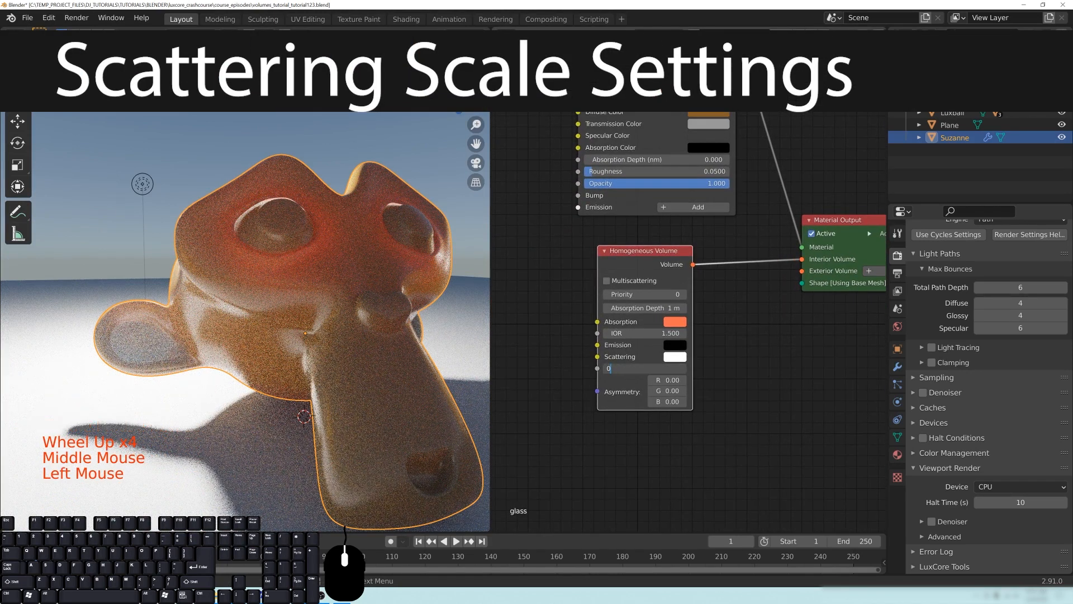
{"action": "key", "text": "Return"}
{"action": "left_click", "coordinate": [558, 356]}
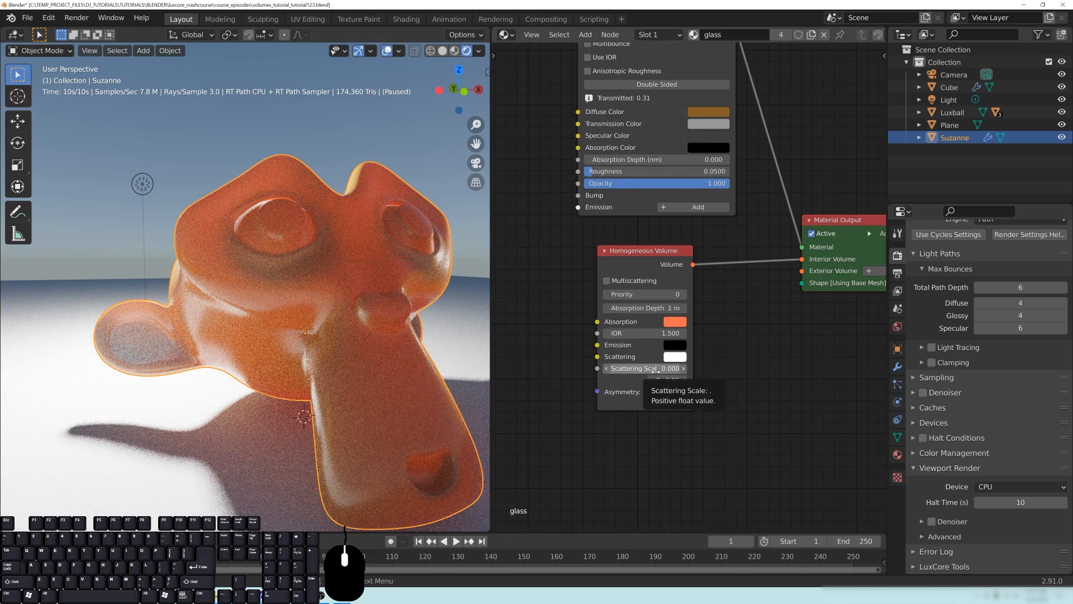
- Set the Homogeneous Volume node's scattering scale to 1 and view the effect on Suzanne
{"action": "left_click", "coordinate": [655, 369]}
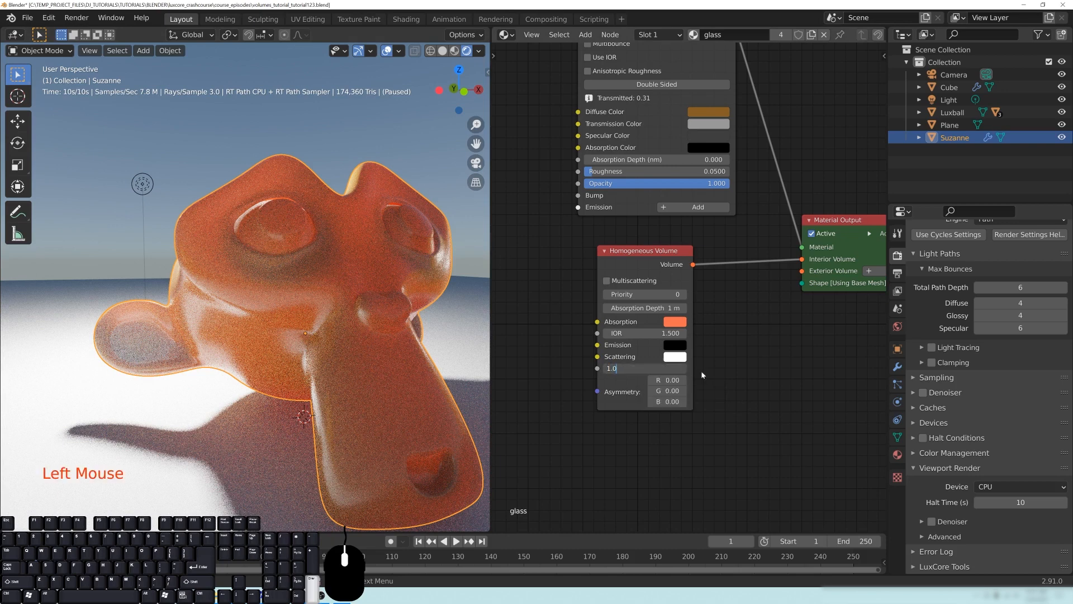
{"action": "type", "text": "1.0"}
{"action": "key", "text": "Return"}
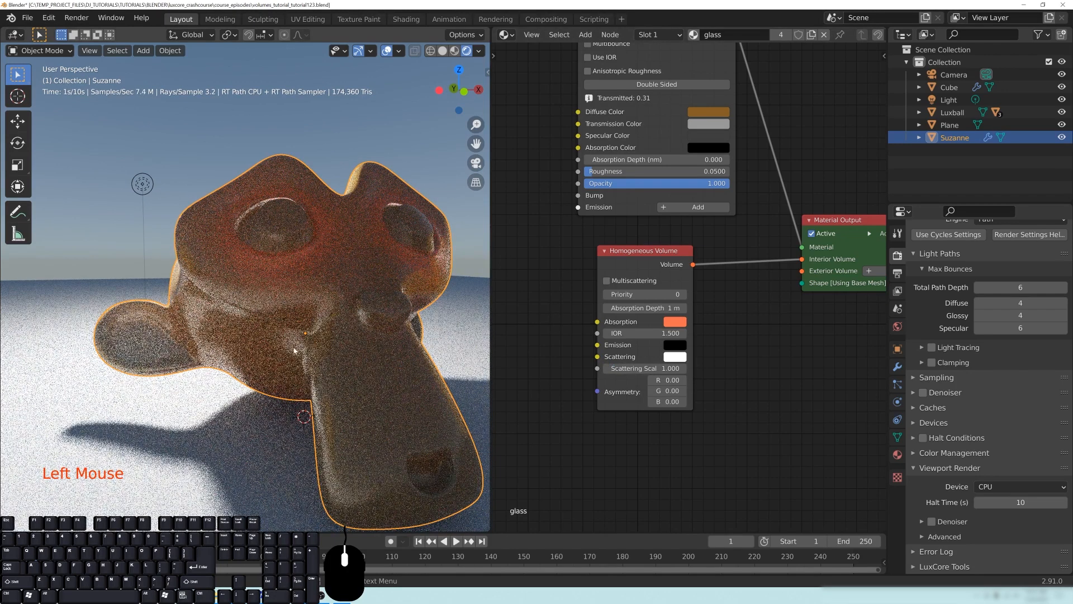
{"action": "middle_click_drag", "start_coordinate": [412, 283], "coordinate": [270, 249]}
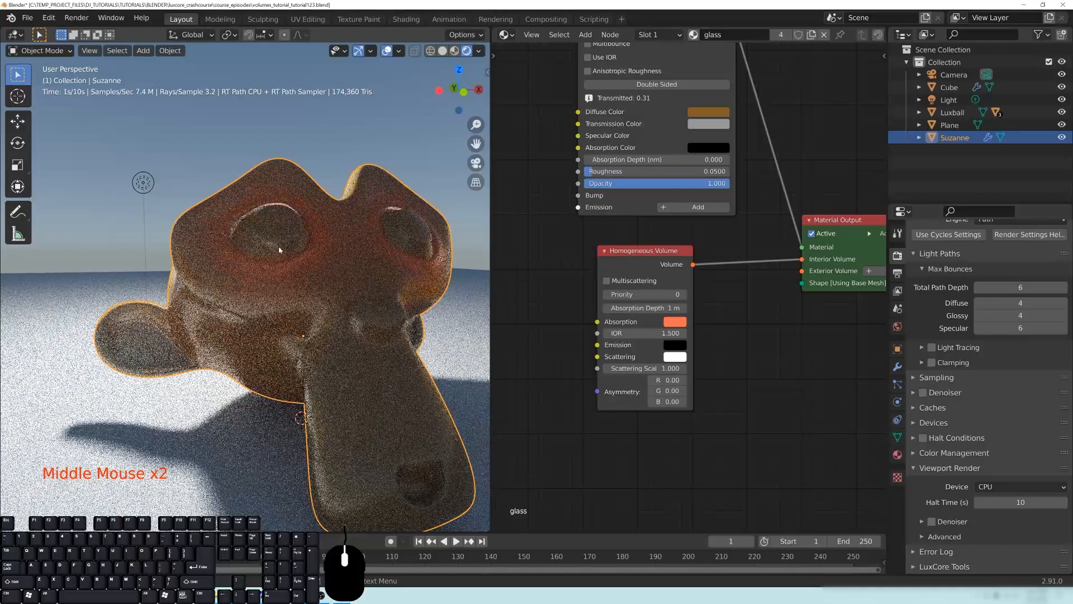
- Try scattering scales of 0.25 and 0 on Suzanne's Homogeneous Volume node
{"action": "middle_click_drag", "start_coordinate": [704, 344], "coordinate": [731, 338]}
{"action": "type", "text": ".25"}
{"action": "key", "text": "Return"}
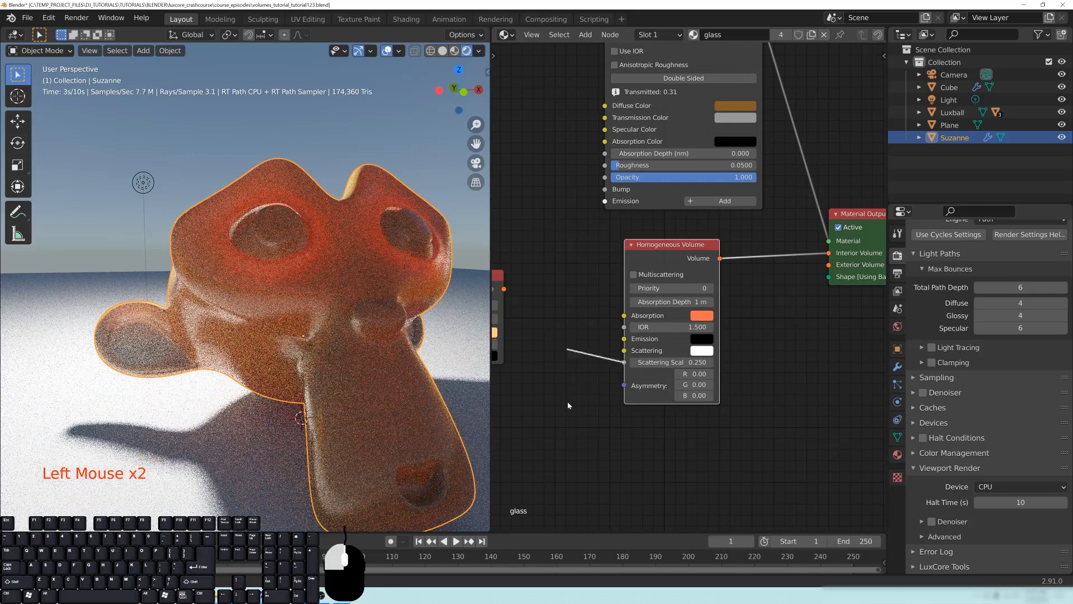
{"action": "left_click_drag", "start_coordinate": [567, 378], "coordinate": [569, 379]}
{"action": "left_click", "coordinate": [692, 447]}
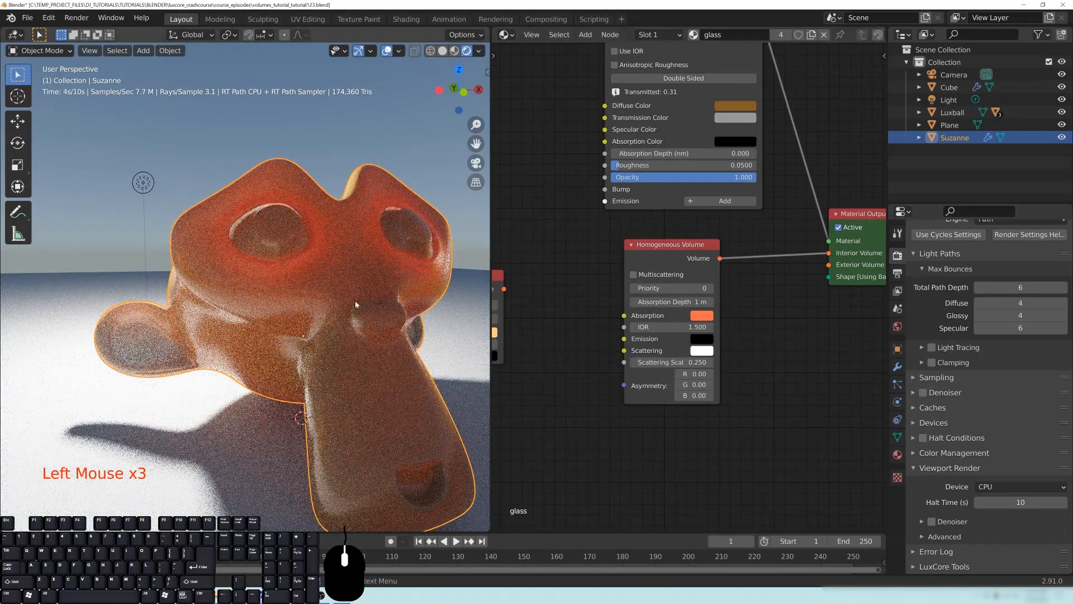
{"action": "left_click_drag", "start_coordinate": [688, 364], "coordinate": [663, 364]}
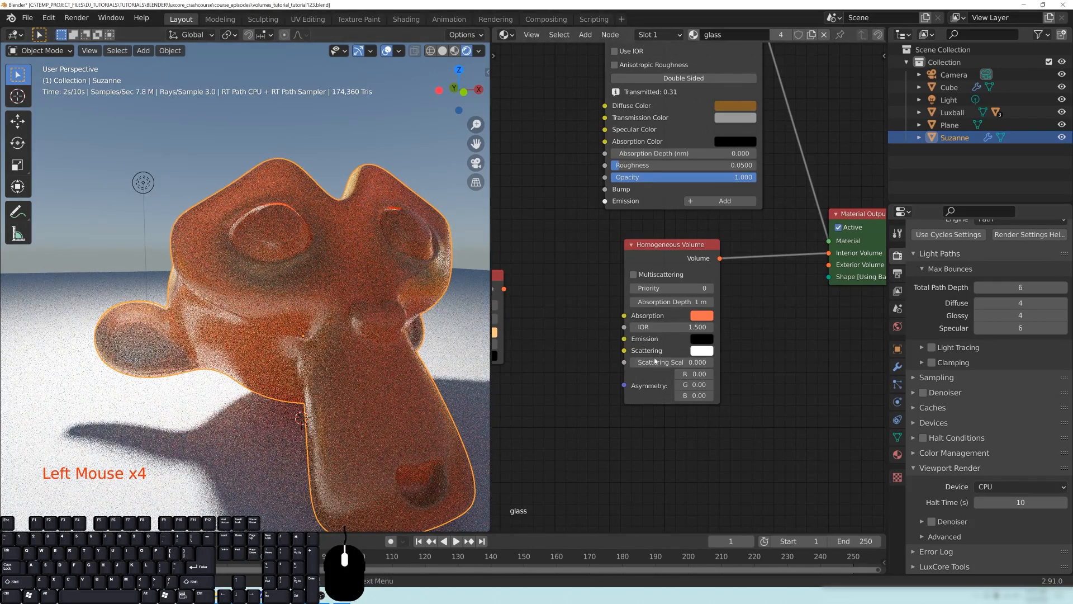
{"action": "middle_click_drag", "start_coordinate": [289, 314], "coordinate": [295, 307]}
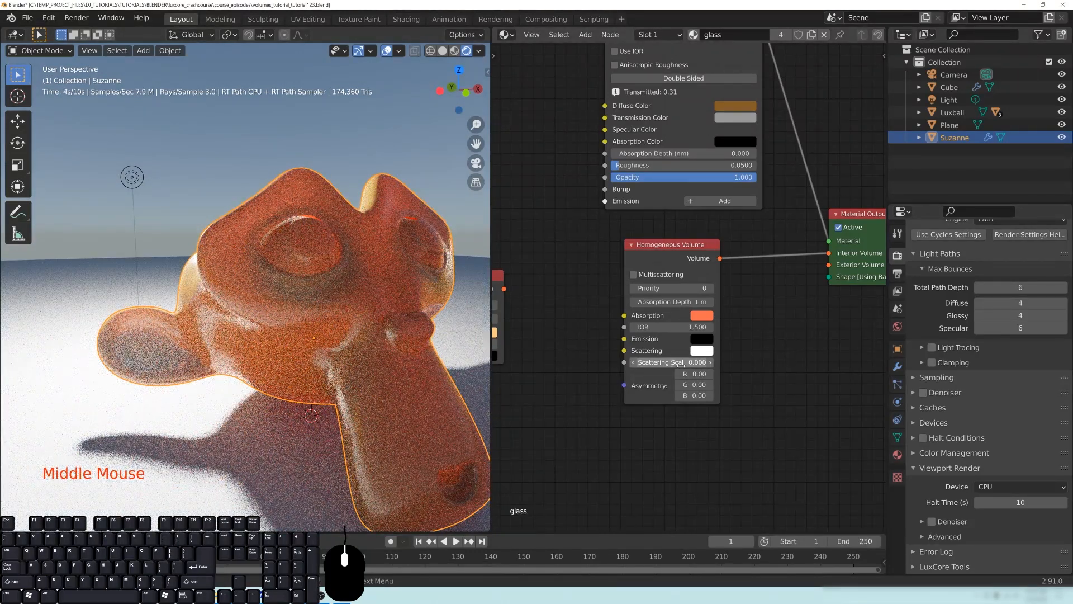
- Try scattering scales of 5 and 2 on the Homogeneous Volume node and inspect Suzanne's eye area
{"action": "type", "text": "0"}
{"action": "key", "text": "Return"}
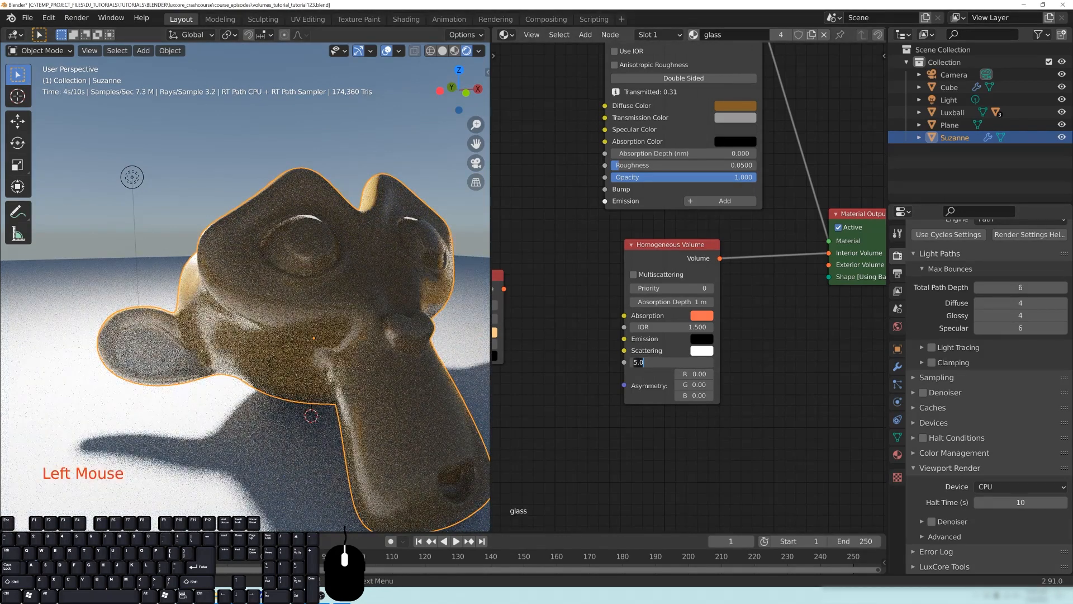
{"action": "key", "text": "Return"}
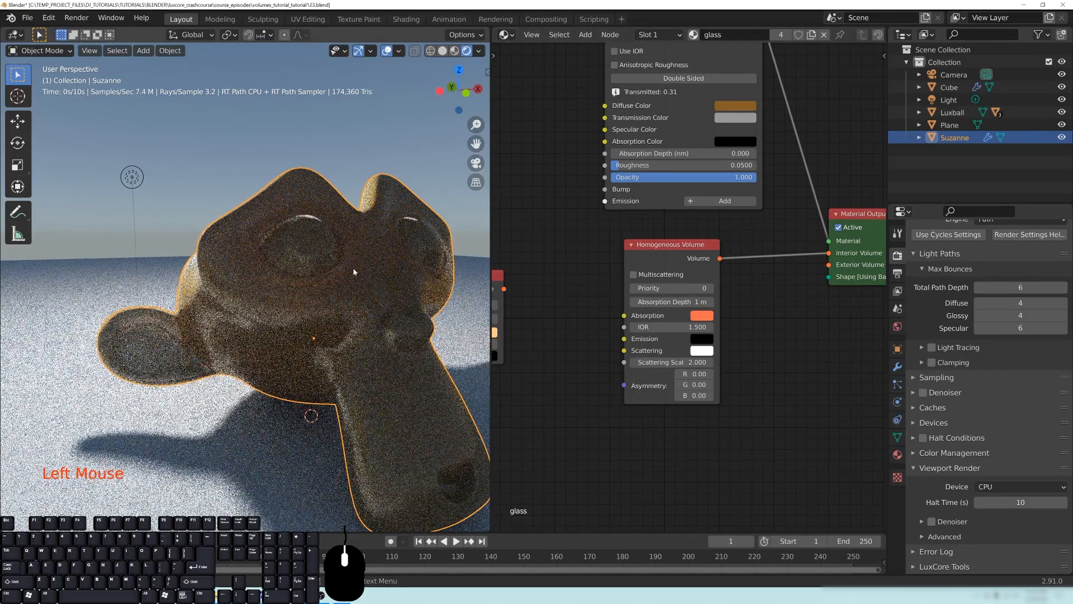
{"action": "scroll", "coordinate": [371, 280], "scroll_direction": "up", "scroll_amount": 2}
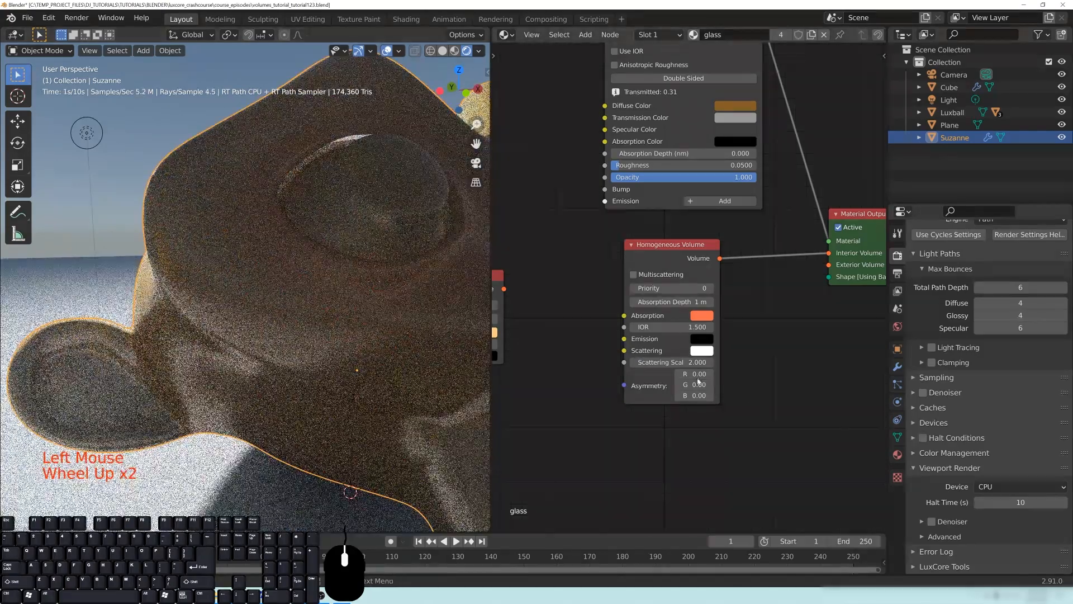
- Set the Homogeneous Volume node's scattering scale back to 1
{"action": "left_click", "coordinate": [665, 362]}
{"action": "key", "text": "Return"}
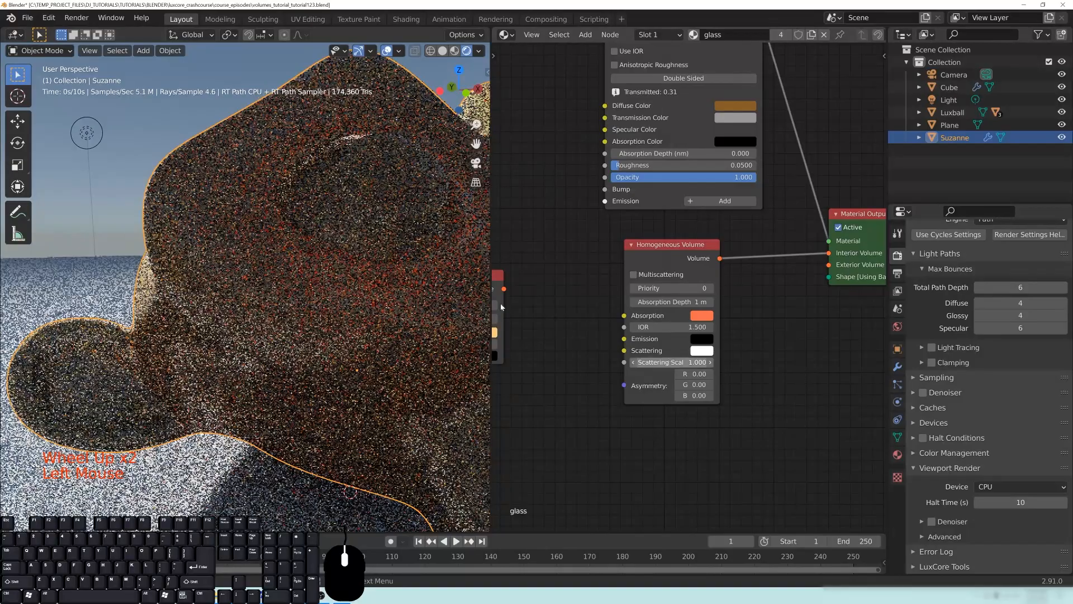
{"action": "scroll", "coordinate": [268, 223], "scroll_direction": "down", "scroll_amount": 2}
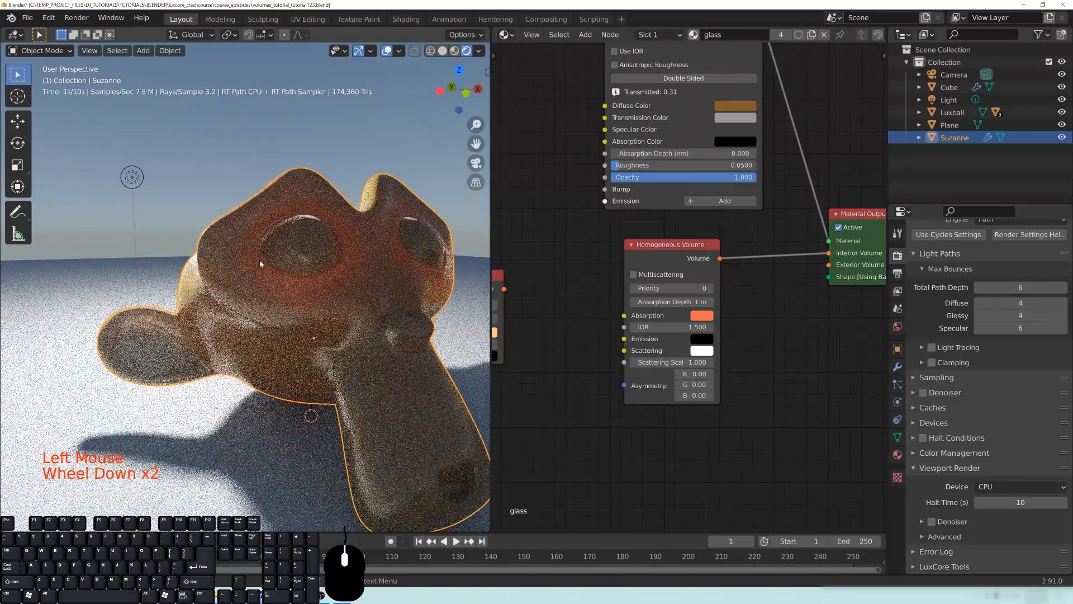
- Select the light and move it away from Suzanne toward the Luxball
{"action": "scroll", "coordinate": [320, 251], "scroll_direction": "down", "scroll_amount": 5}
{"action": "middle_click_drag", "start_coordinate": [320, 251], "coordinate": [309, 241], "text": "shift"}
{"action": "scroll", "coordinate": [309, 240], "scroll_direction": "up", "scroll_amount": 1}
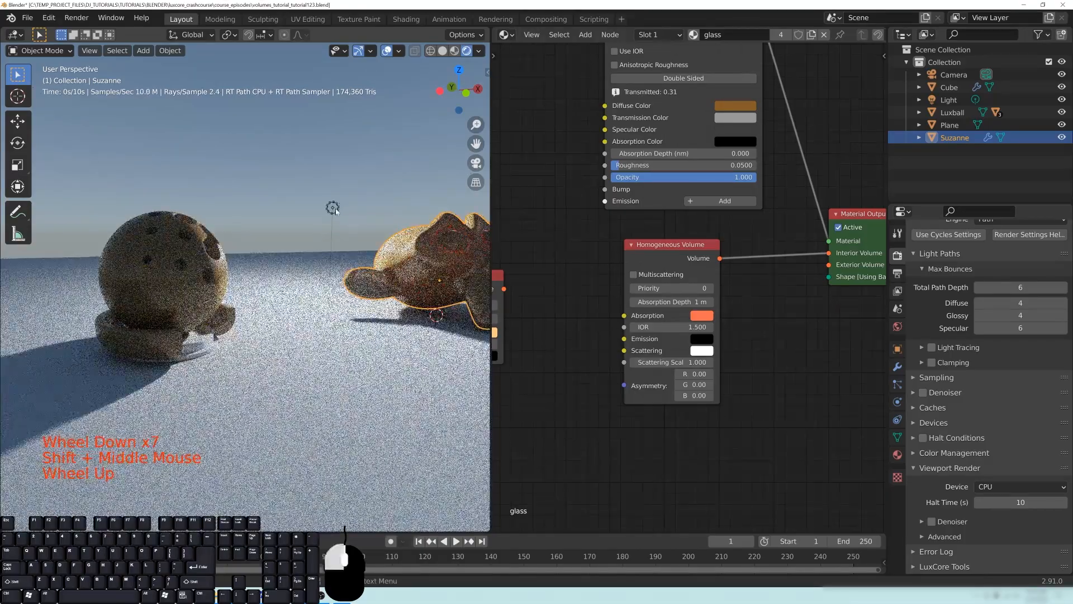
{"action": "left_click", "coordinate": [348, 234]}
{"action": "key", "text": "g"}
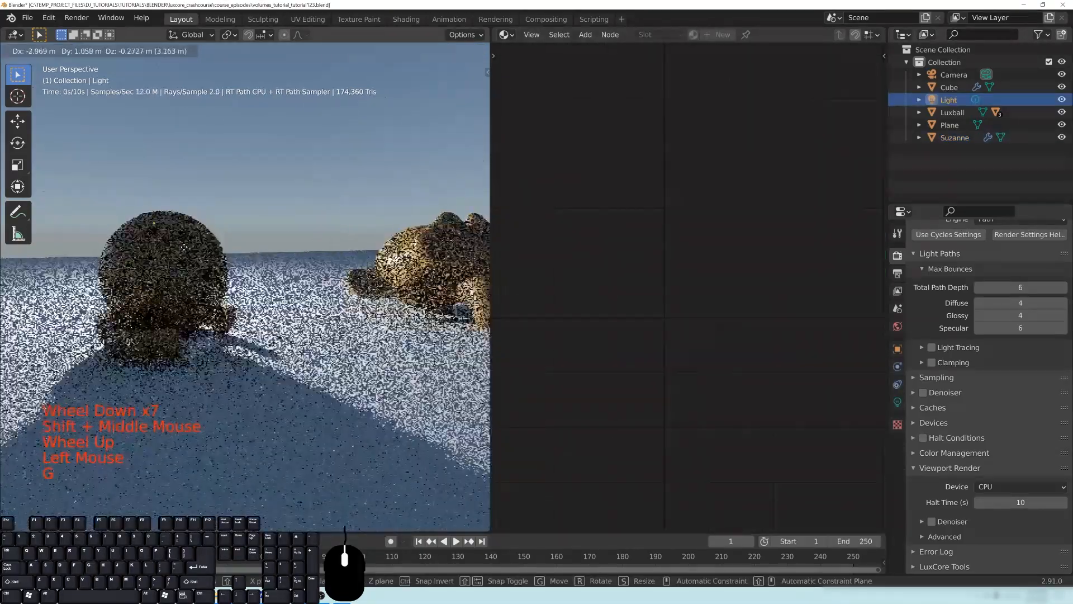
{"action": "left_click", "coordinate": [296, 227]}
- Select the Luxball's center sphere and hide it
{"action": "middle_click_drag", "start_coordinate": [294, 229], "coordinate": [347, 246], "text": "shift"}
{"action": "middle_click_drag", "start_coordinate": [346, 246], "coordinate": [214, 275]}
{"action": "scroll", "coordinate": [214, 275], "scroll_direction": "up", "scroll_amount": 1}
{"action": "left_click", "coordinate": [214, 276]}
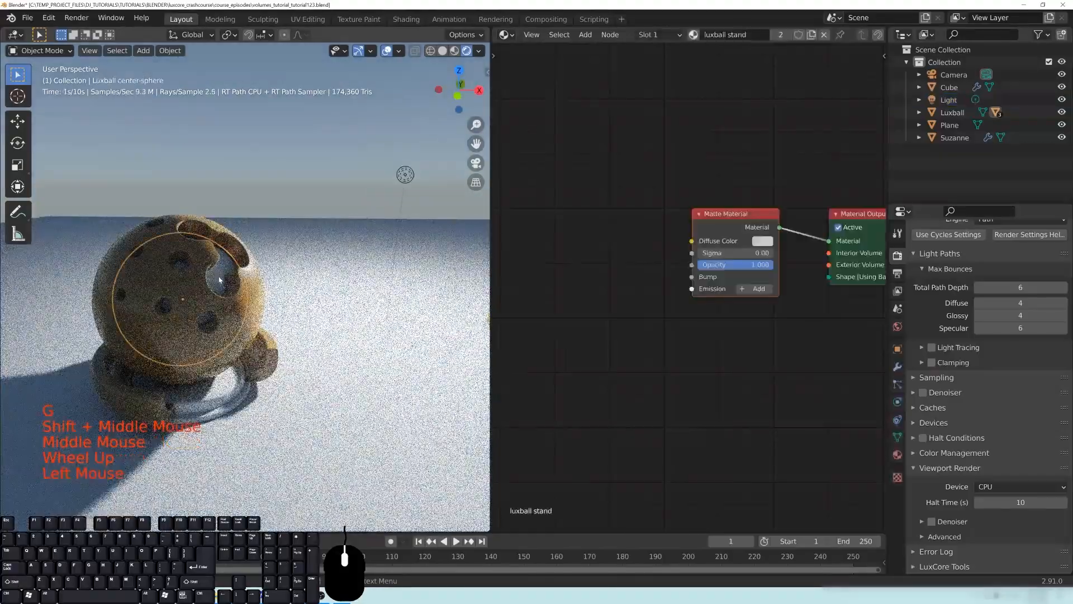
{"action": "key", "text": "h"}
- Move the light closer to the Luxball so that it lights the ball from behind
{"action": "middle_click_drag", "start_coordinate": [245, 312], "coordinate": [347, 281]}
{"action": "scroll", "coordinate": [362, 278], "scroll_direction": "up", "scroll_amount": 1}
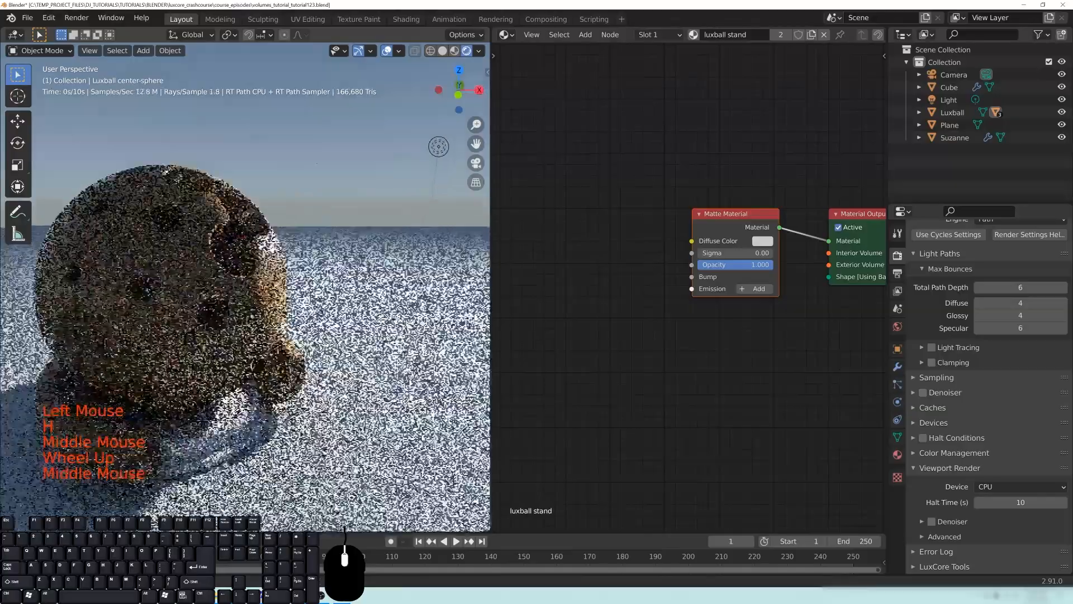
{"action": "left_click", "coordinate": [439, 149]}
{"action": "middle_click_drag", "start_coordinate": [353, 239], "coordinate": [352, 240]}
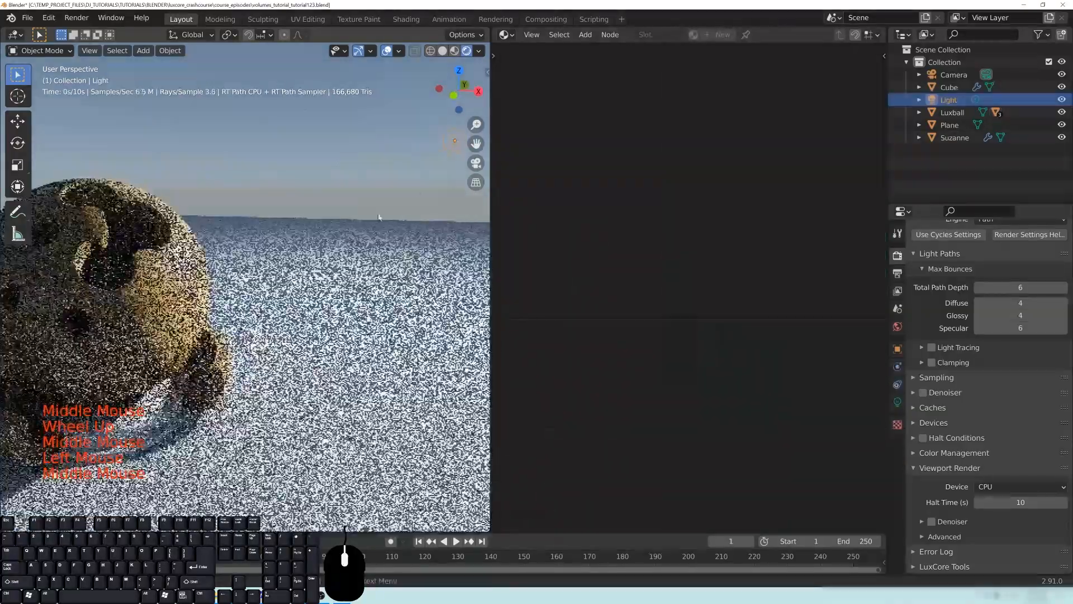
{"action": "key", "text": "g"}
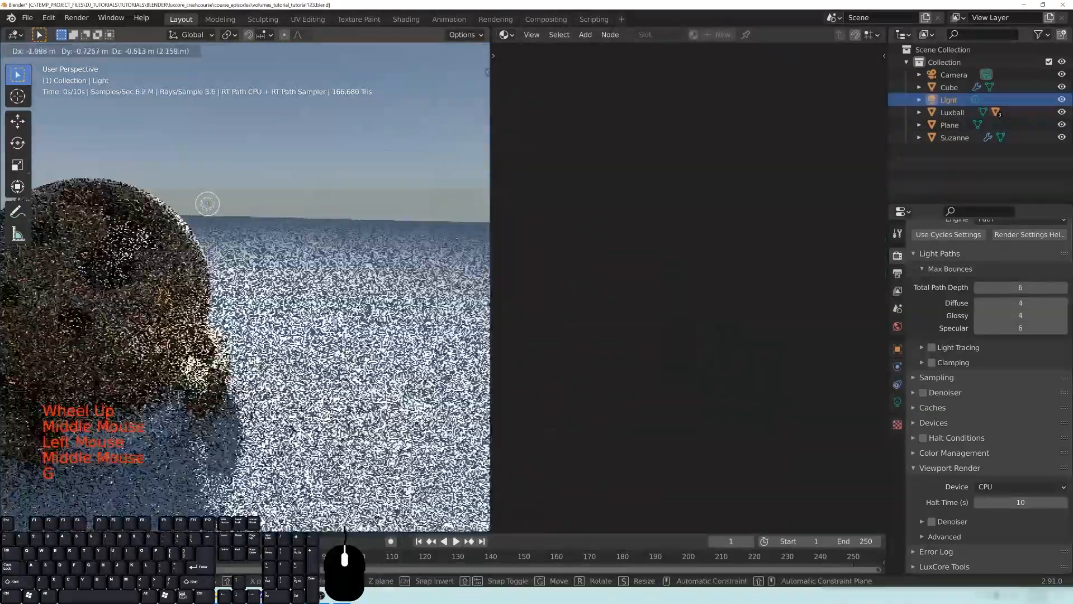
{"action": "left_click", "coordinate": [191, 277]}
{"action": "middle_click_drag", "start_coordinate": [191, 277], "coordinate": [291, 354]}
- Select the Luxball, set its Homogeneous Volume scattering scale to 0, and view the ball
{"action": "left_click", "coordinate": [291, 354]}
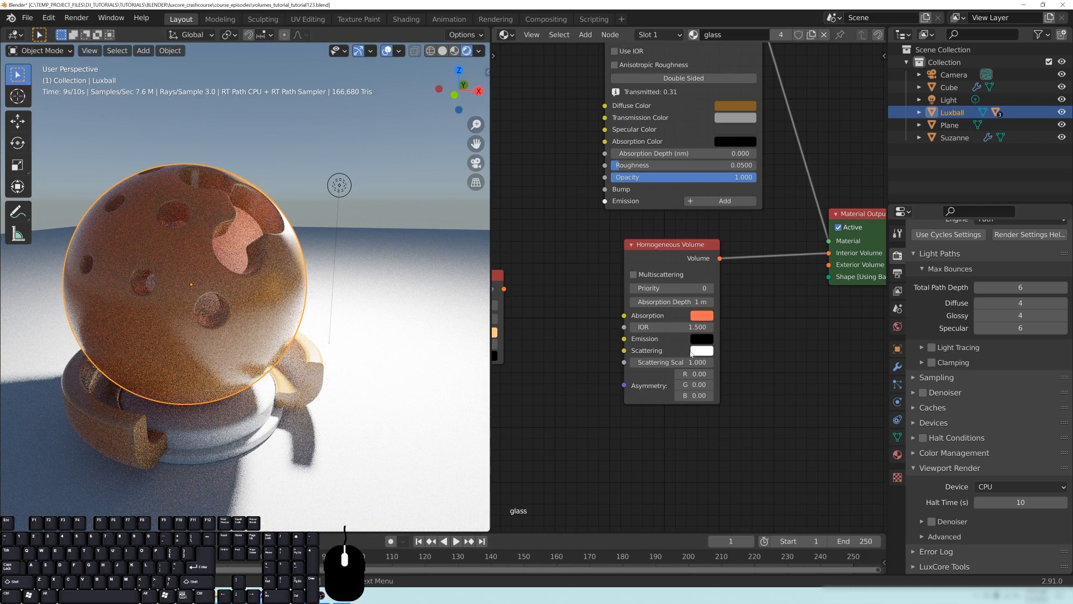
{"action": "type", "text": "0"}
{"action": "key", "text": "Return"}
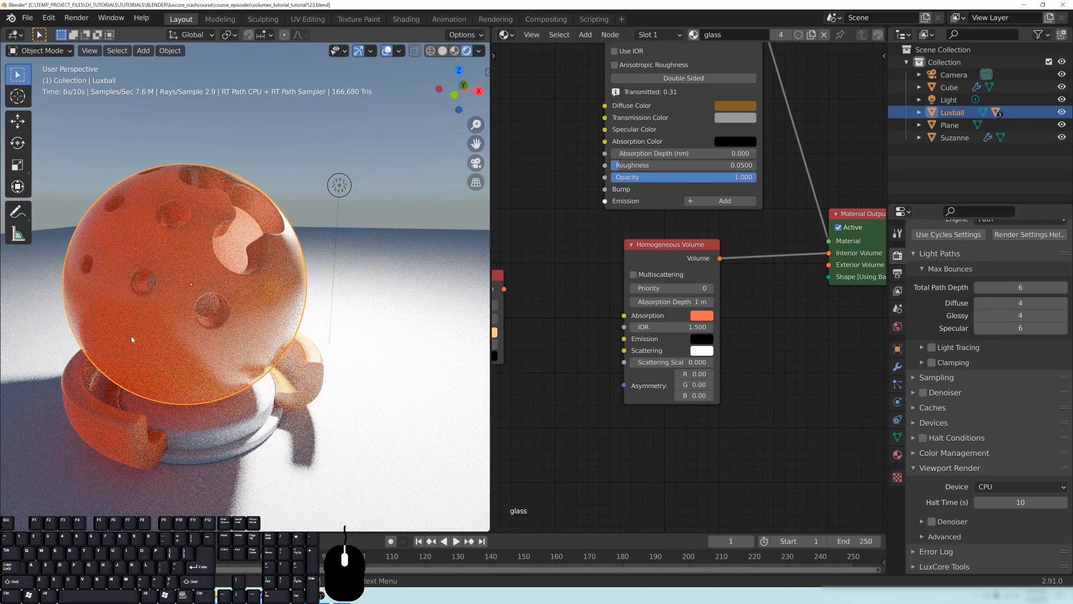
{"action": "scroll", "coordinate": [206, 333], "scroll_direction": "down", "scroll_amount": 2}
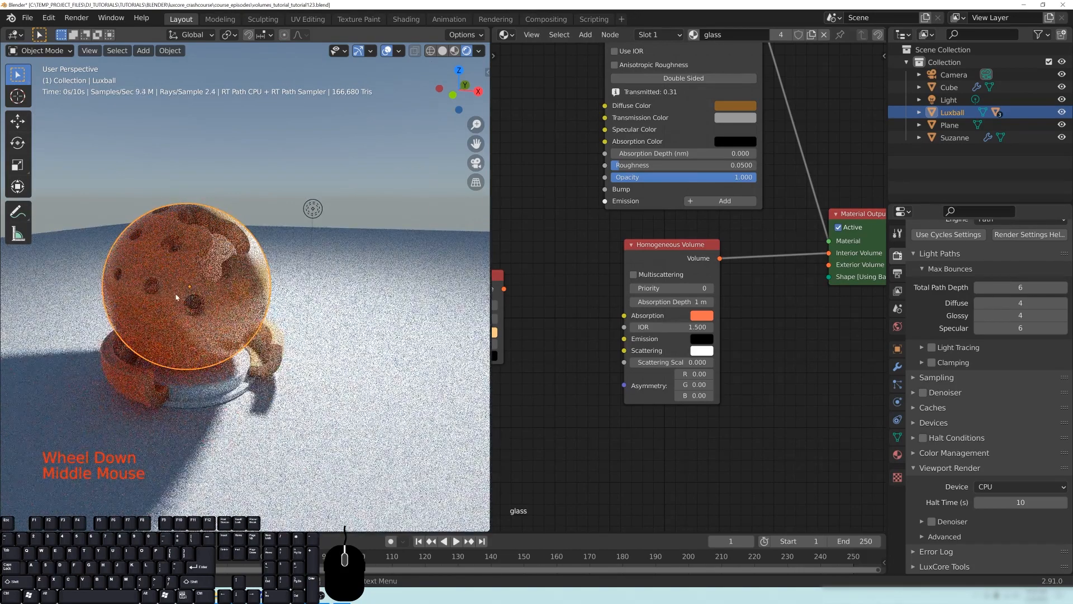
{"action": "scroll", "coordinate": [211, 295], "scroll_direction": "up", "scroll_amount": 2}
{"action": "middle_click_drag", "start_coordinate": [211, 295], "coordinate": [129, 289]}
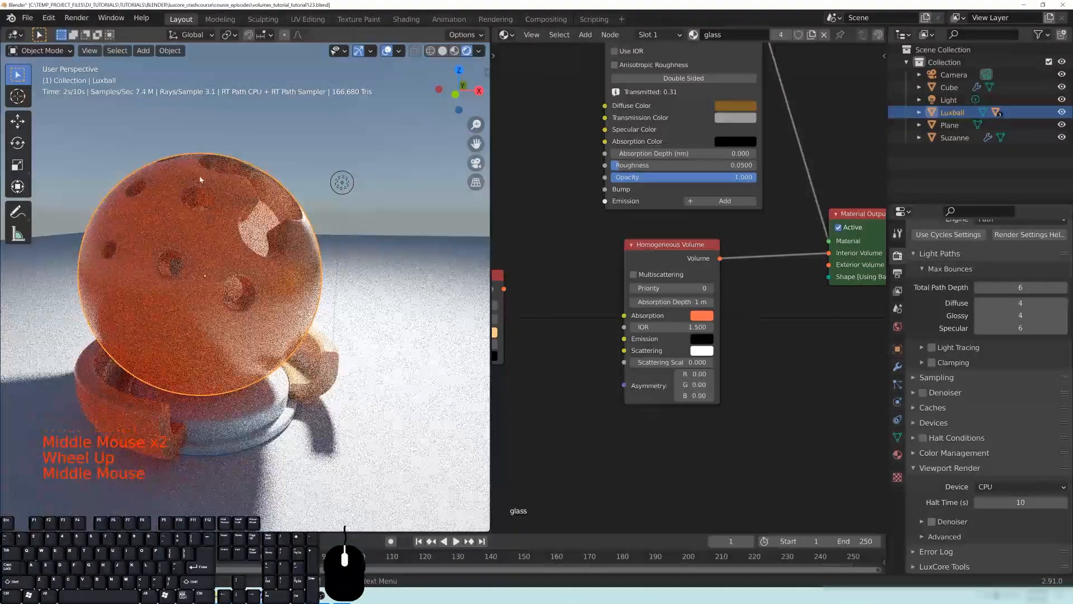
- Shift the Homogeneous Volume node slightly down and try its Multiscattering option on and off
{"action": "left_click_drag", "start_coordinate": [652, 251], "coordinate": [666, 271]}
{"action": "left_click", "coordinate": [639, 297]}
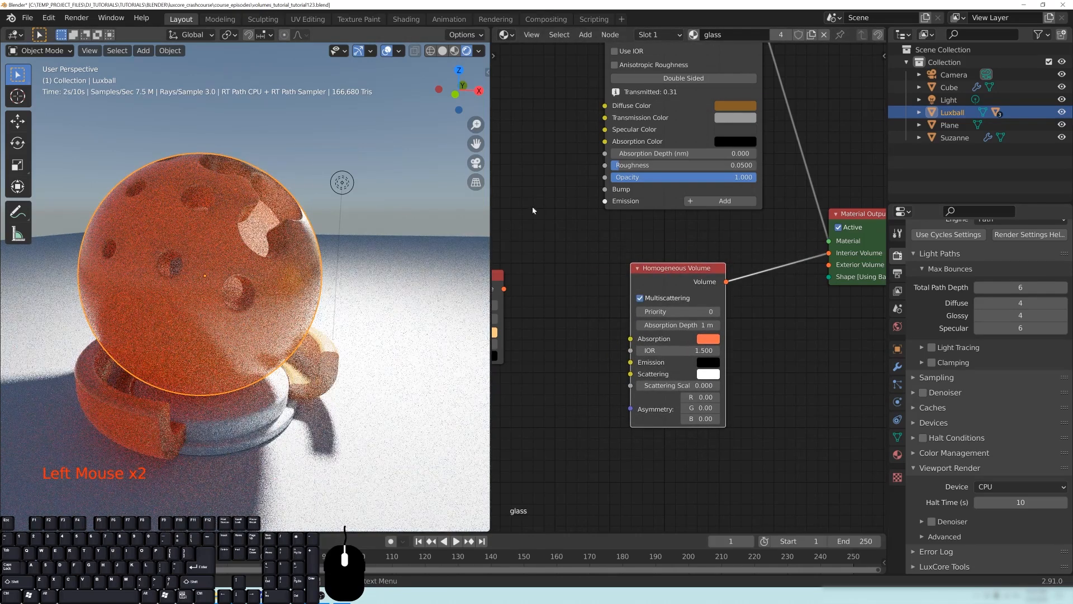
{"action": "left_click", "coordinate": [640, 299]}
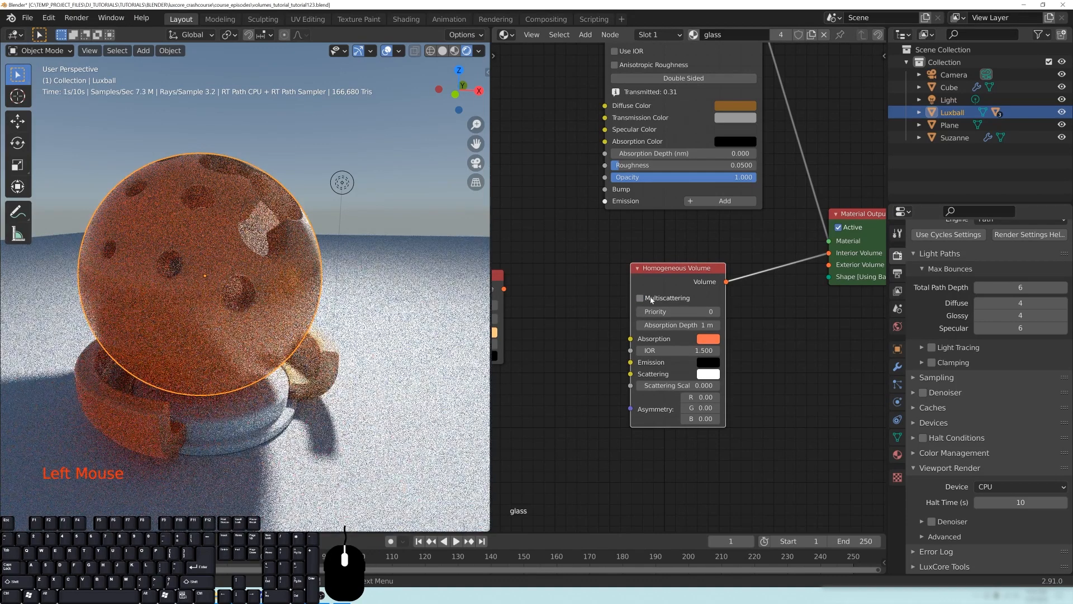
- Try an absorption depth of 5 m on the Homogeneous Volume node and settle on 2 m
{"action": "middle_click_drag", "start_coordinate": [741, 416], "coordinate": [731, 406]}
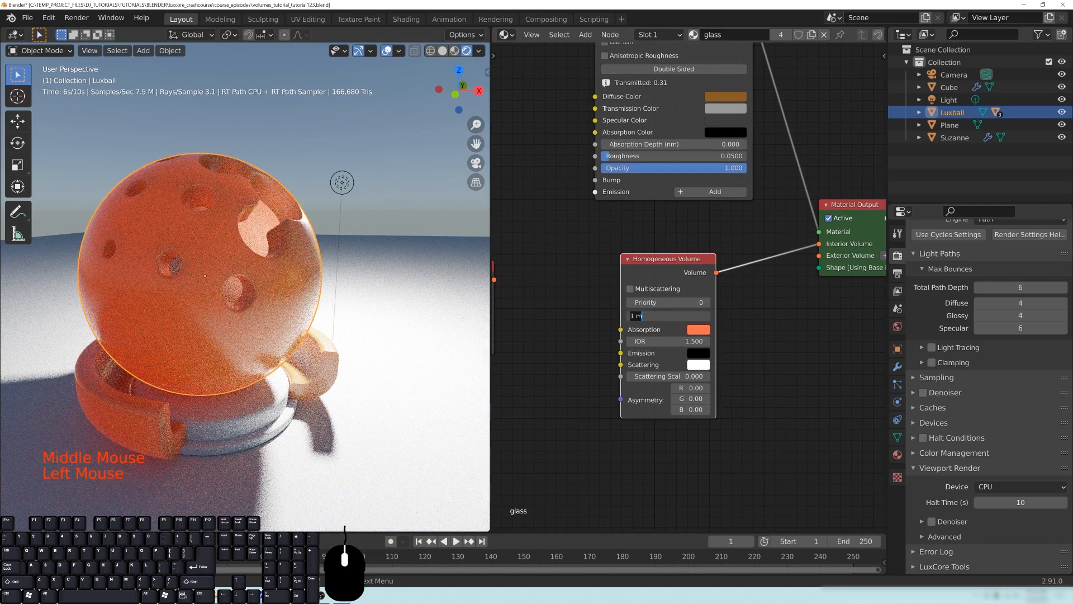
{"action": "key", "text": "Return"}
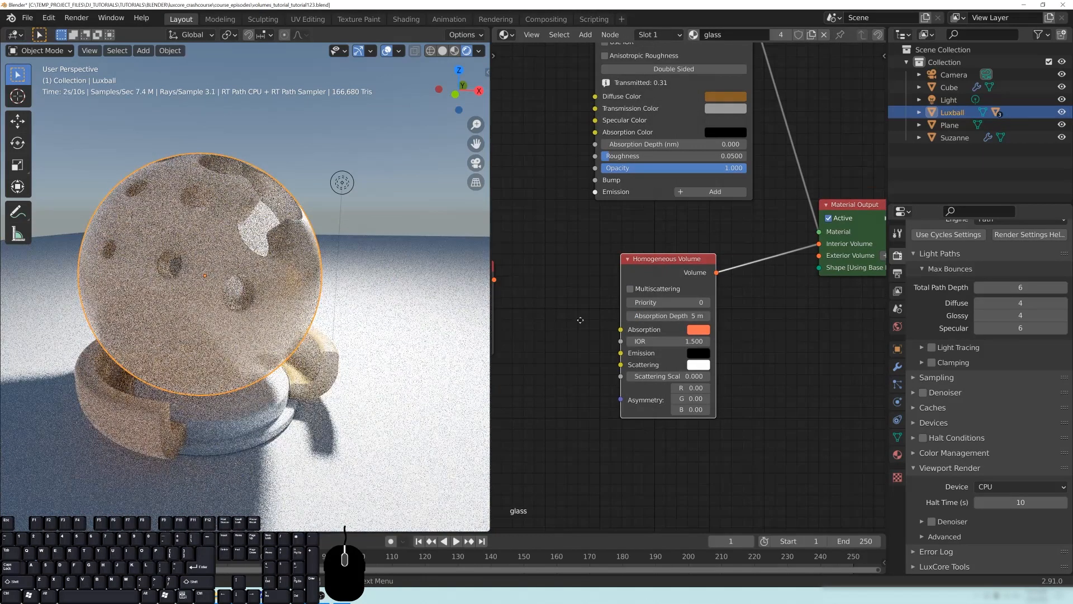
{"action": "middle_click_drag", "start_coordinate": [580, 320], "coordinate": [685, 314]}
{"action": "left_click_drag", "start_coordinate": [531, 265], "coordinate": [556, 252]}
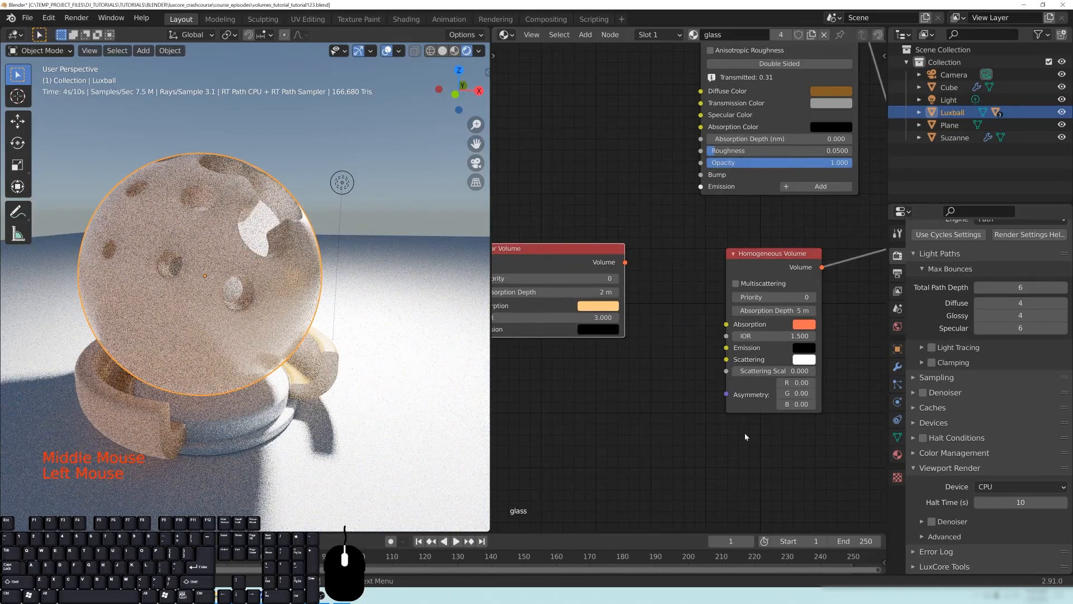
{"action": "middle_click_drag", "start_coordinate": [857, 364], "coordinate": [758, 366]}
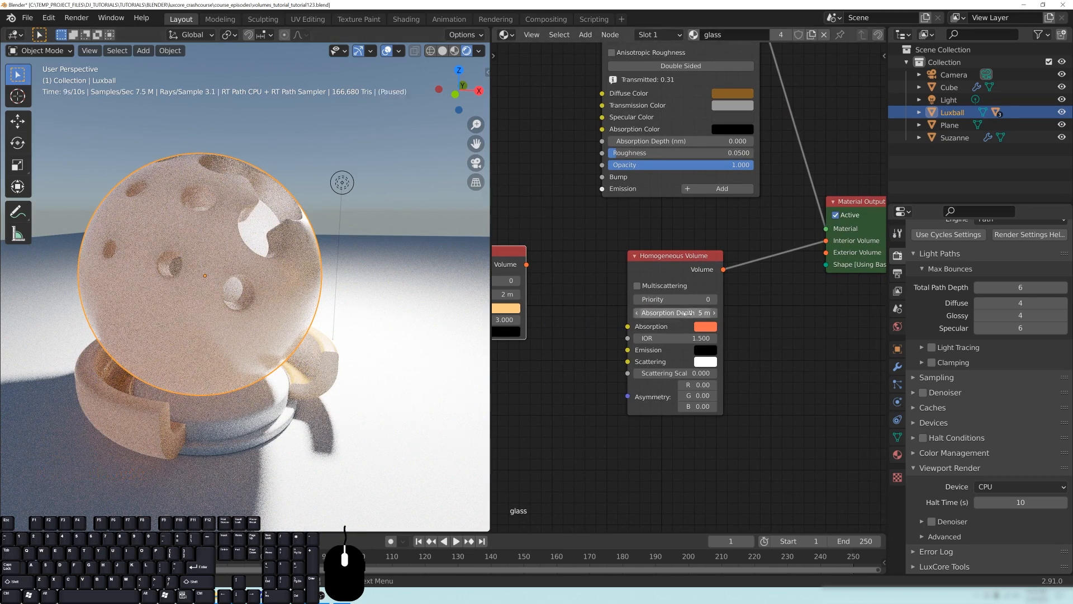
{"action": "left_click", "coordinate": [740, 323]}
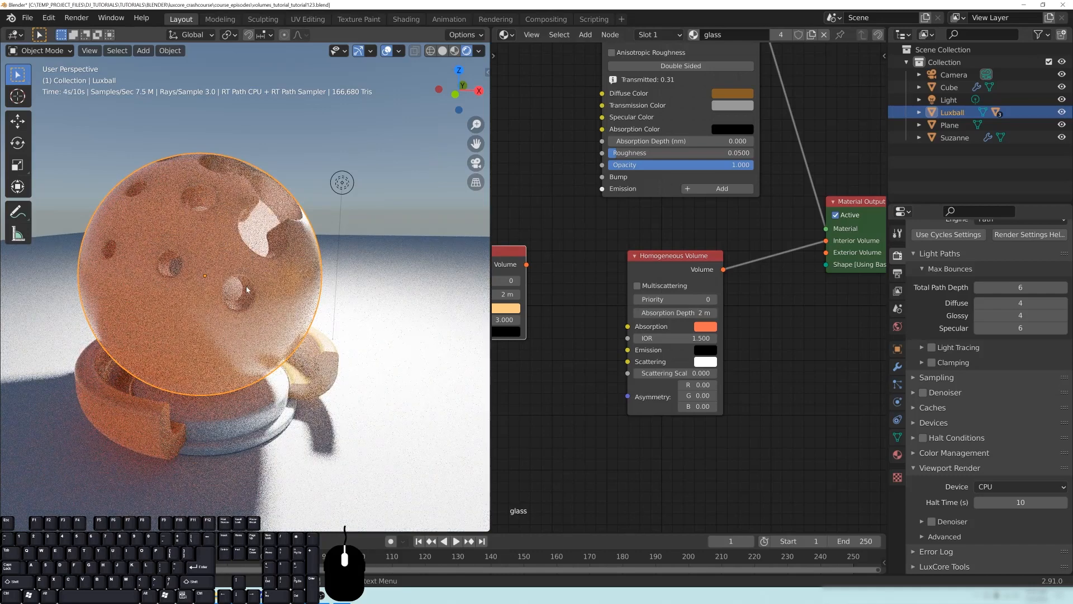
- Select the light and move it past Suzanne to the far side of the slab
{"action": "scroll", "coordinate": [290, 323], "scroll_direction": "down", "scroll_amount": 2}
{"action": "middle_click_drag", "start_coordinate": [291, 323], "coordinate": [64, 253]}
{"action": "scroll", "coordinate": [101, 211], "scroll_direction": "down", "scroll_amount": 2}
{"action": "middle_click_drag", "start_coordinate": [248, 244], "coordinate": [344, 235], "text": "shift"}
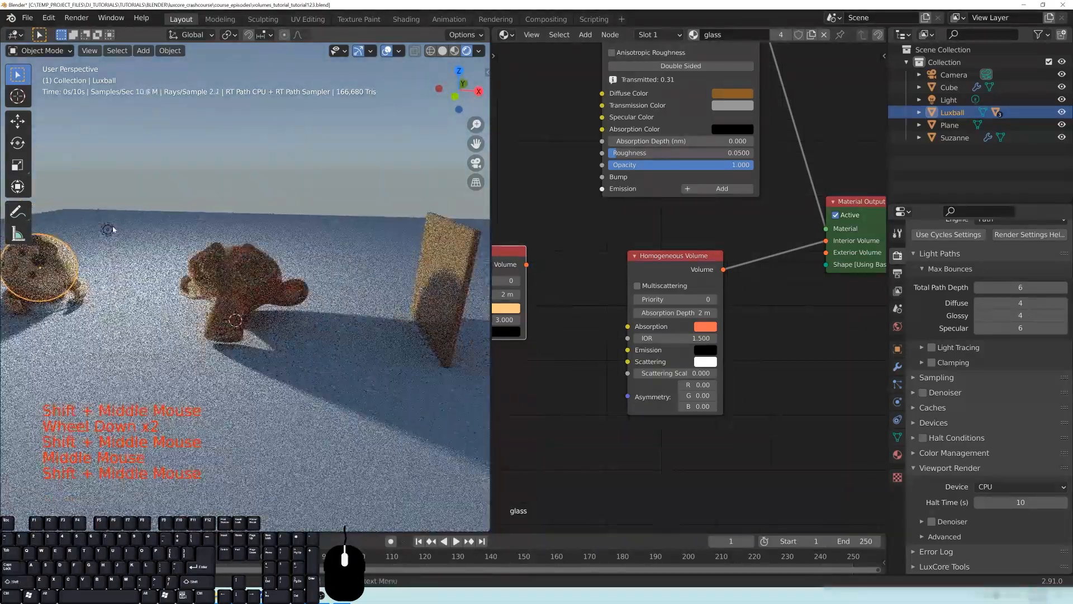
{"action": "left_click", "coordinate": [108, 232]}
{"action": "middle_click_drag", "start_coordinate": [245, 265], "coordinate": [229, 256], "text": "shift"}
{"action": "key", "text": "g"}
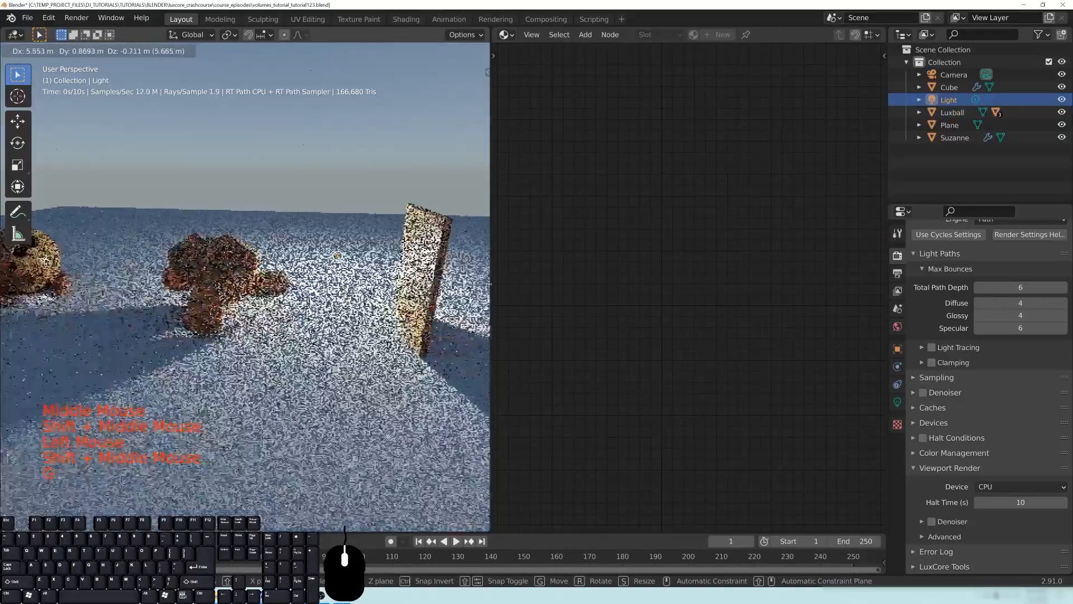
{"action": "left_click", "coordinate": [484, 252]}
- Select the slab and examine how light passes through its volume
{"action": "middle_click_drag", "start_coordinate": [427, 314], "coordinate": [380, 294]}
{"action": "scroll", "coordinate": [372, 304], "scroll_direction": "up", "scroll_amount": 3}
{"action": "scroll", "coordinate": [330, 288], "scroll_direction": "down", "scroll_amount": 2}
{"action": "middle_click_drag", "start_coordinate": [380, 293], "coordinate": [389, 292]}
{"action": "left_click", "coordinate": [306, 245]}
{"action": "scroll", "coordinate": [305, 244], "scroll_direction": "up", "scroll_amount": 1}
{"action": "middle_click_drag", "start_coordinate": [305, 244], "coordinate": [300, 242]}
{"action": "scroll", "coordinate": [300, 242], "scroll_direction": "down", "scroll_amount": 1}
- Compare the settings of the Clear Volume and Homogeneous Volume nodes, checking the Clear Volume's absorption depth
{"action": "middle_click_drag", "start_coordinate": [591, 406], "coordinate": [687, 419]}
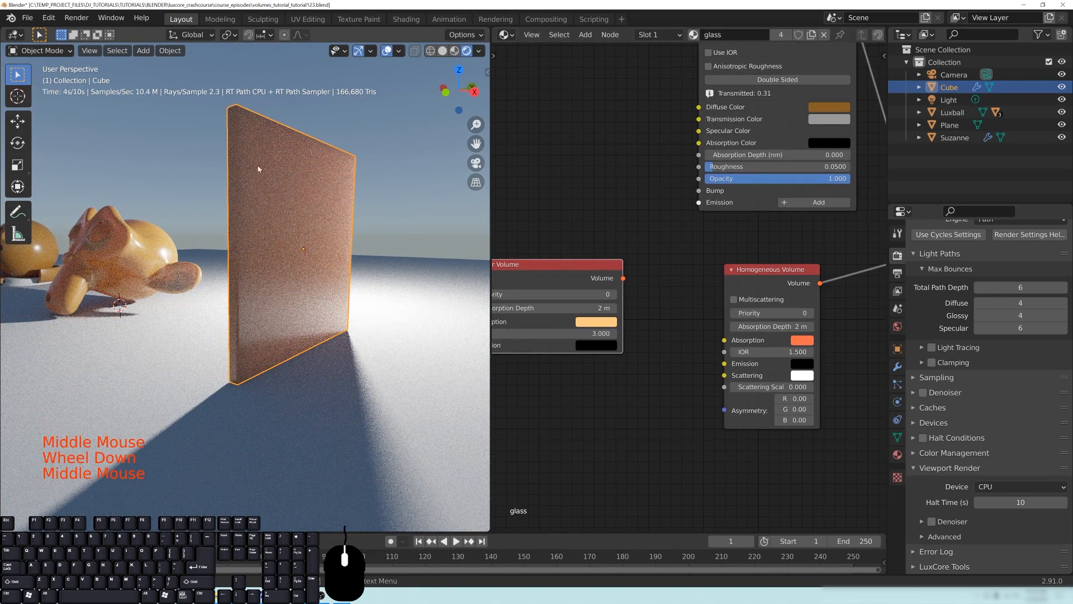
{"action": "middle_click_drag", "start_coordinate": [586, 367], "coordinate": [612, 369]}
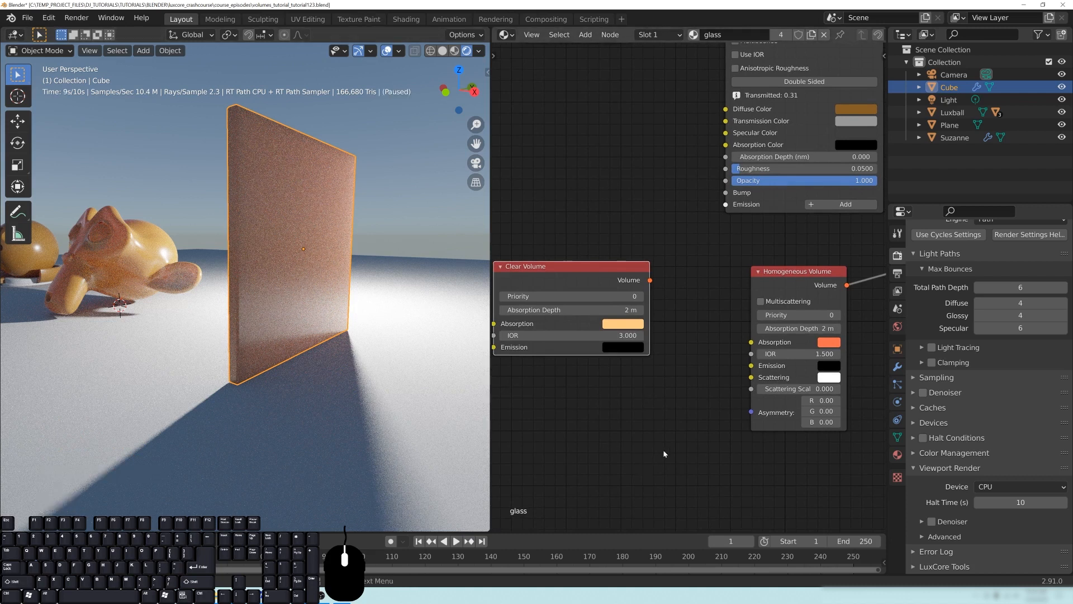
{"action": "middle_click_drag", "start_coordinate": [664, 454], "coordinate": [698, 454]}
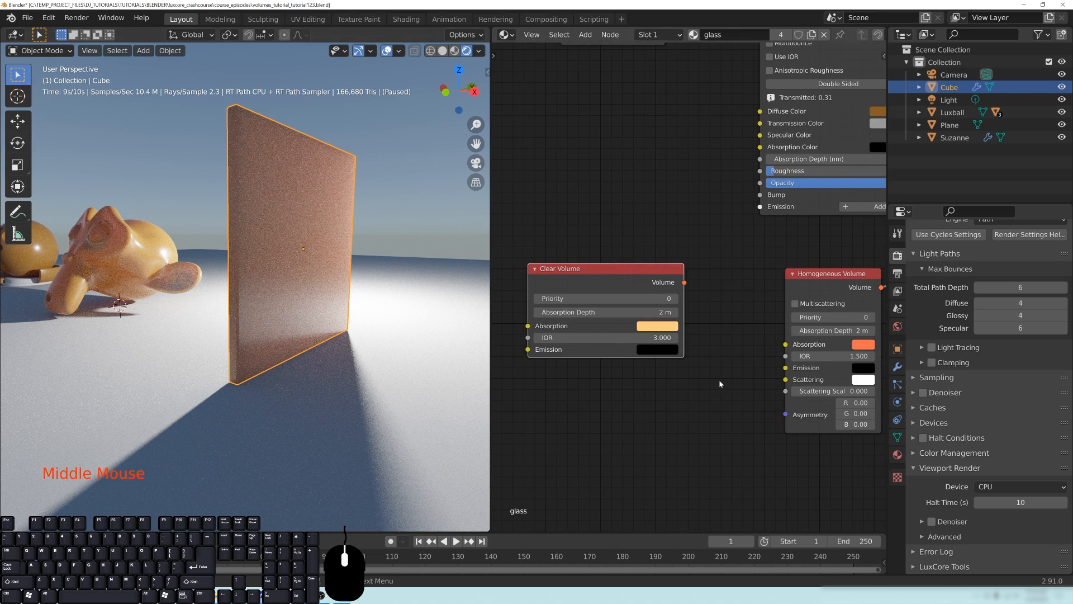
{"action": "middle_click_drag", "start_coordinate": [645, 328], "coordinate": [666, 334]}
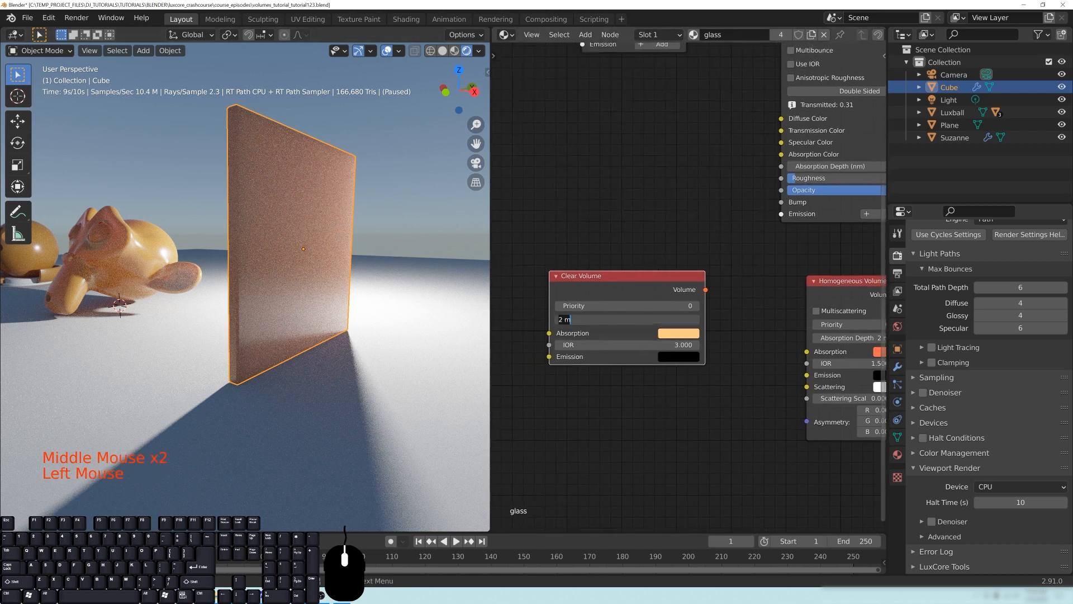
{"action": "middle_click_drag", "start_coordinate": [786, 424], "coordinate": [608, 424]}
{"action": "scroll", "coordinate": [820, 422], "scroll_direction": "up", "scroll_amount": 2}
{"action": "middle_click_drag", "start_coordinate": [821, 421], "coordinate": [786, 384]}
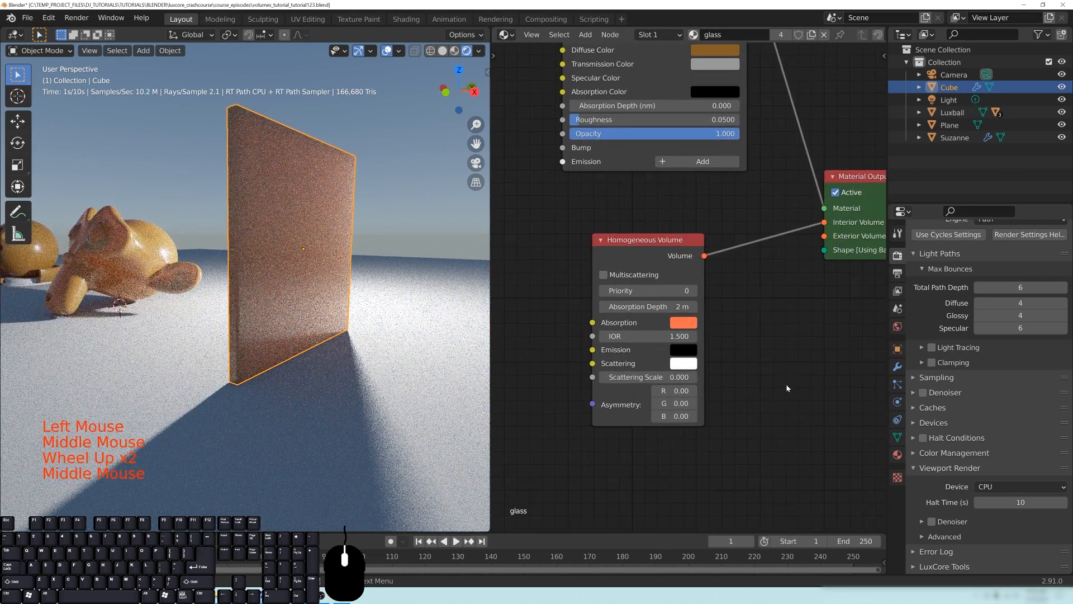
{"action": "scroll", "coordinate": [611, 242], "scroll_direction": "up", "scroll_amount": 2}
{"action": "left_click_drag", "start_coordinate": [640, 243], "coordinate": [623, 230]}
{"action": "left_click", "coordinate": [766, 385]}
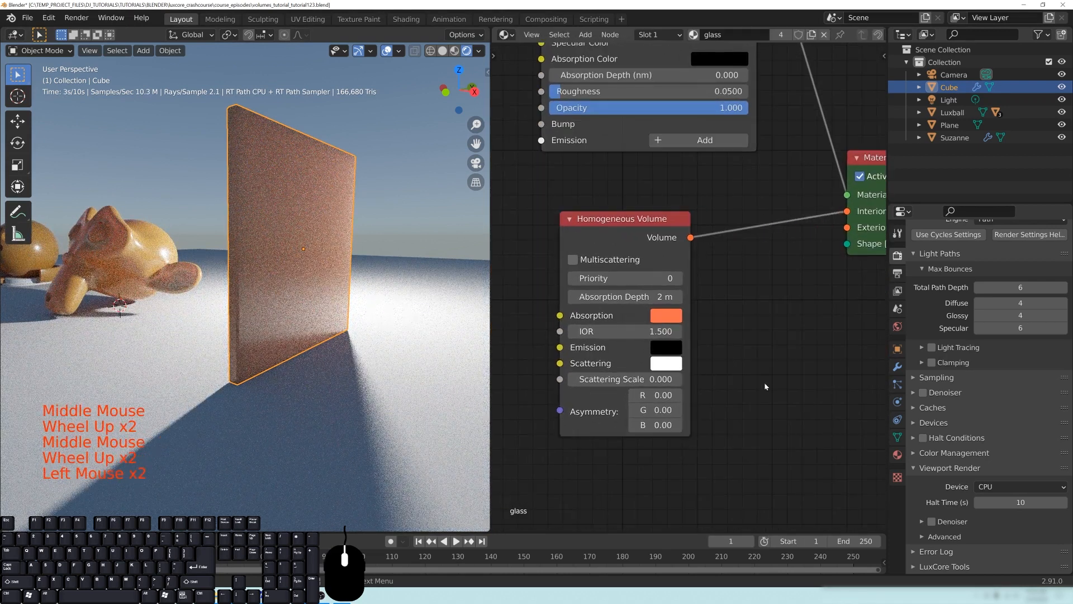
- Try a scattering scale of 1.0 and an absorption depth of 0.25 m on the Homogeneous Volume node
{"action": "middle_click_drag", "start_coordinate": [616, 285], "coordinate": [616, 284]}
{"action": "left_click", "coordinate": [610, 380]}
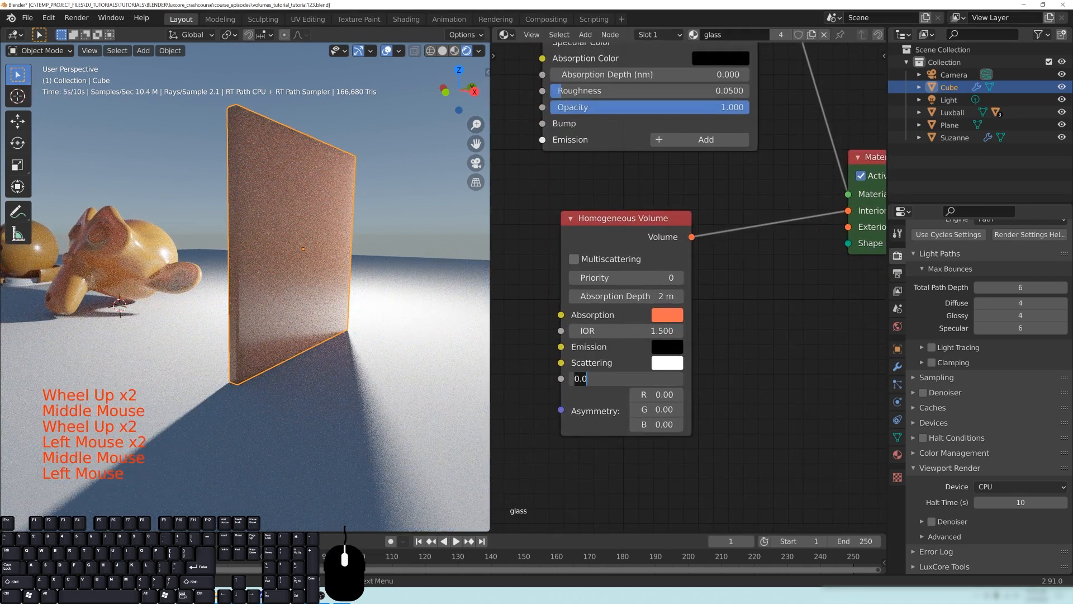
{"action": "type", "text": "1.0"}
{"action": "left_click", "coordinate": [769, 374]}
{"action": "left_click", "coordinate": [763, 374]}
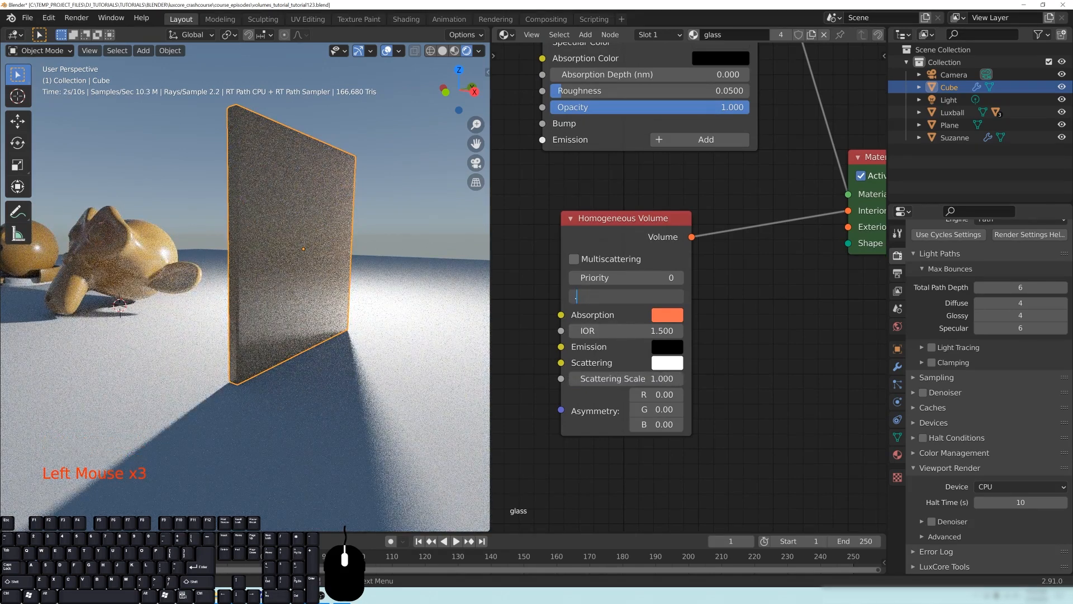
{"action": "key", "text": "Return"}
- Select the light and move it closer behind the slab
{"action": "key", "text": "KP_3"}
{"action": "scroll", "coordinate": [337, 281], "scroll_direction": "up", "scroll_amount": 1}
{"action": "middle_click_drag", "start_coordinate": [337, 281], "coordinate": [304, 274], "text": "shift"}
{"action": "left_click", "coordinate": [208, 250]}
{"action": "key", "text": "g"}
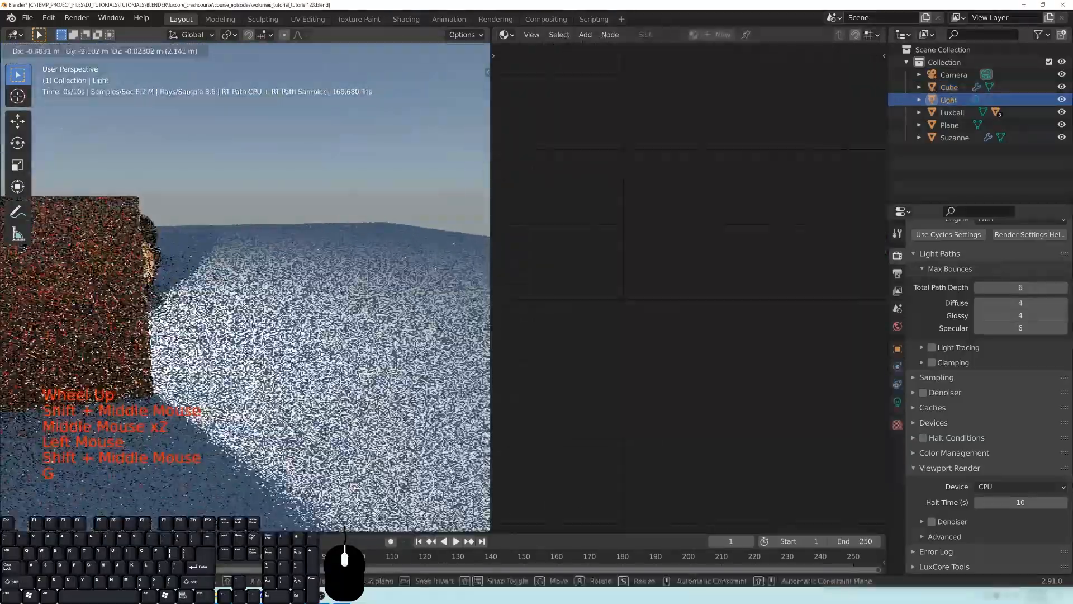
{"action": "left_click", "coordinate": [135, 255]}
- Select the slab again and inspect how the repositioned light shines through it
{"action": "middle_click_drag", "start_coordinate": [137, 279], "coordinate": [209, 303]}
{"action": "middle_click_drag", "start_coordinate": [210, 302], "coordinate": [253, 285], "text": "shift"}
{"action": "scroll", "coordinate": [271, 295], "scroll_direction": "up", "scroll_amount": 1}
{"action": "scroll", "coordinate": [307, 285], "scroll_direction": "down", "scroll_amount": 1}
{"action": "left_click", "coordinate": [326, 259]}
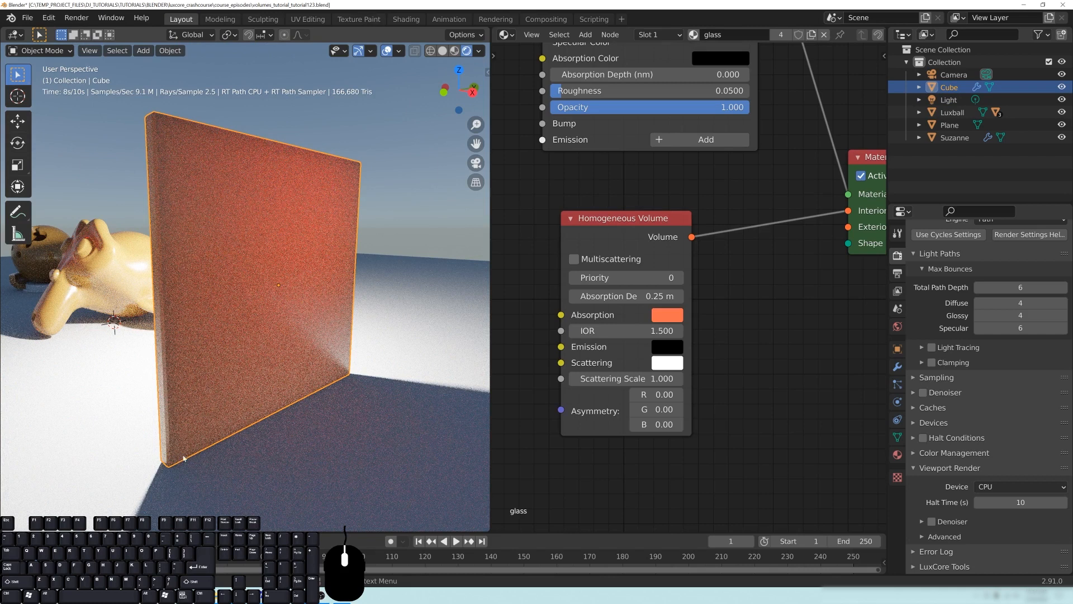
- Set the Homogeneous Volume node's scattering scale to 0.25
{"action": "middle_click_drag", "start_coordinate": [788, 159], "coordinate": [725, 366]}
{"action": "scroll", "coordinate": [719, 378], "scroll_direction": "down", "scroll_amount": 2}
{"action": "left_click_drag", "start_coordinate": [563, 142], "coordinate": [559, 139]}
{"action": "middle_click_drag", "start_coordinate": [733, 370], "coordinate": [763, 256]}
{"action": "scroll", "coordinate": [752, 257], "scroll_direction": "up", "scroll_amount": 2}
{"action": "scroll", "coordinate": [752, 257], "scroll_direction": "down", "scroll_amount": 1}
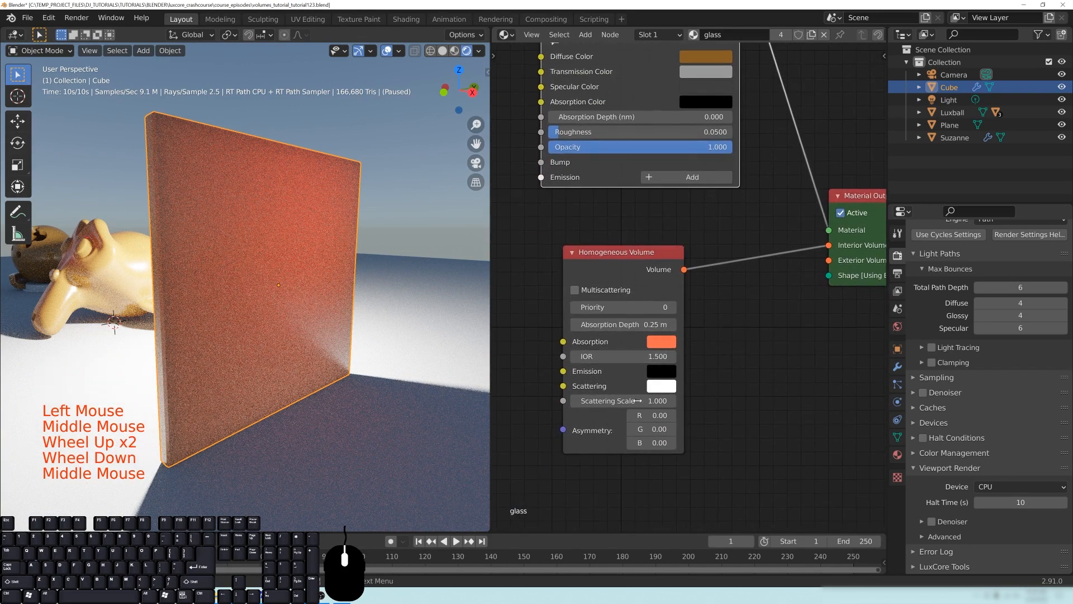
{"action": "left_click", "coordinate": [623, 401]}
{"action": "key", "text": "Return"}
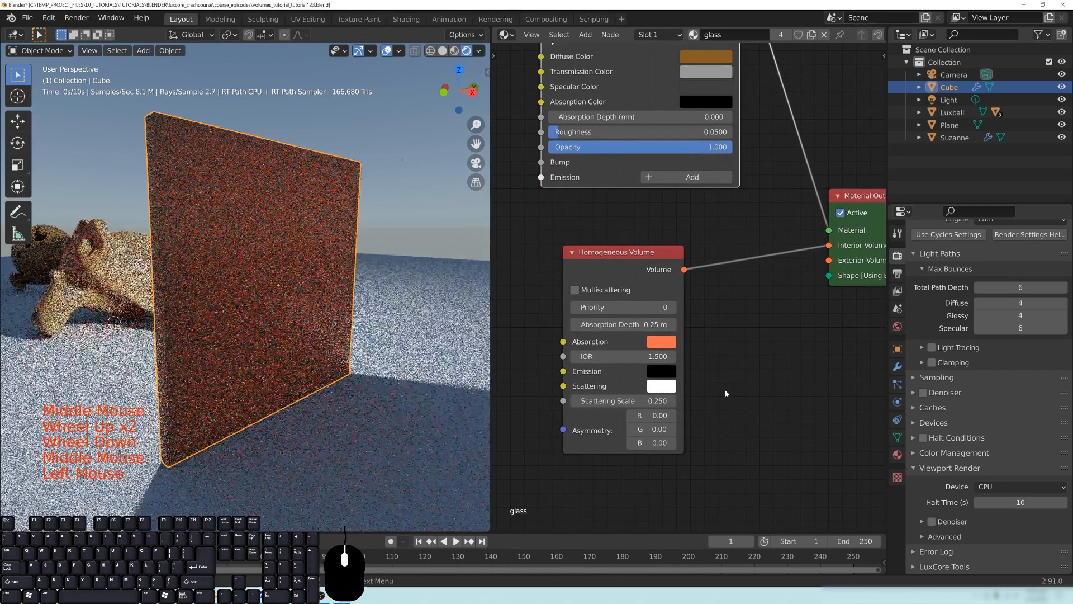
- Set the Homogeneous Volume node's absorption depth to 1 m
{"action": "left_click", "coordinate": [631, 324]}
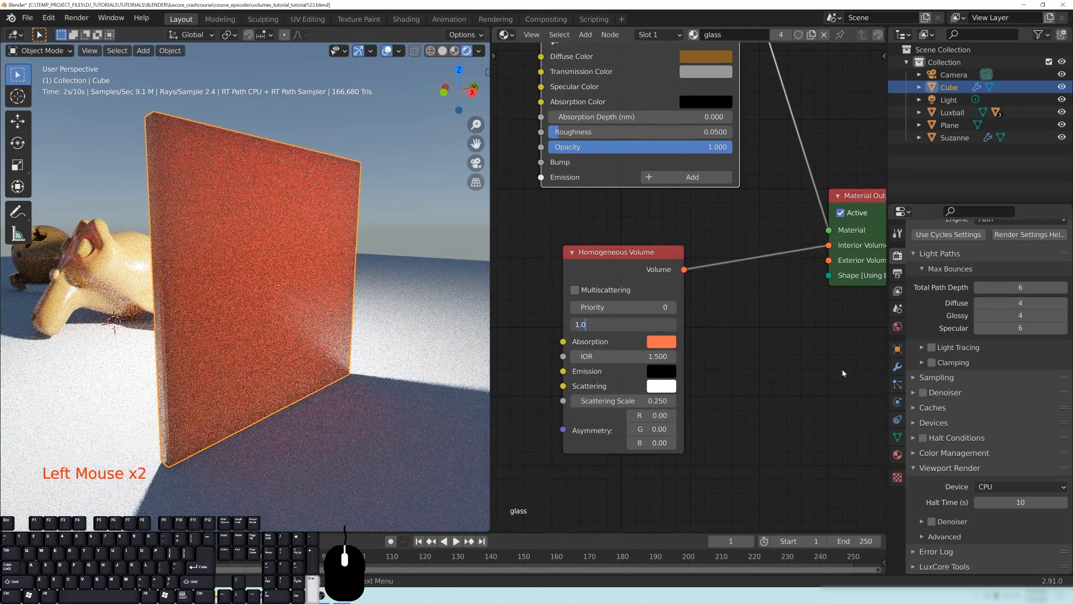
{"action": "type", "text": "1.0"}
{"action": "key", "text": "Return"}
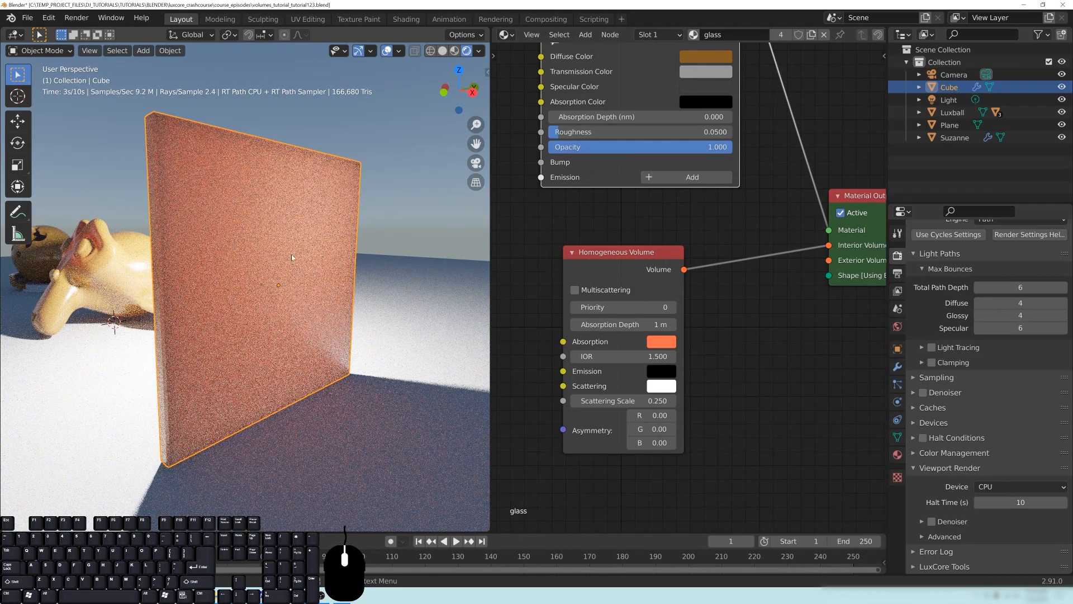
- Examine the RGB Asymmetry input of the Homogeneous Volume node and try pulling a link from its socket
{"action": "middle_click_drag", "start_coordinate": [696, 435], "coordinate": [749, 386]}
{"action": "middle_click_drag", "start_coordinate": [755, 437], "coordinate": [784, 423]}
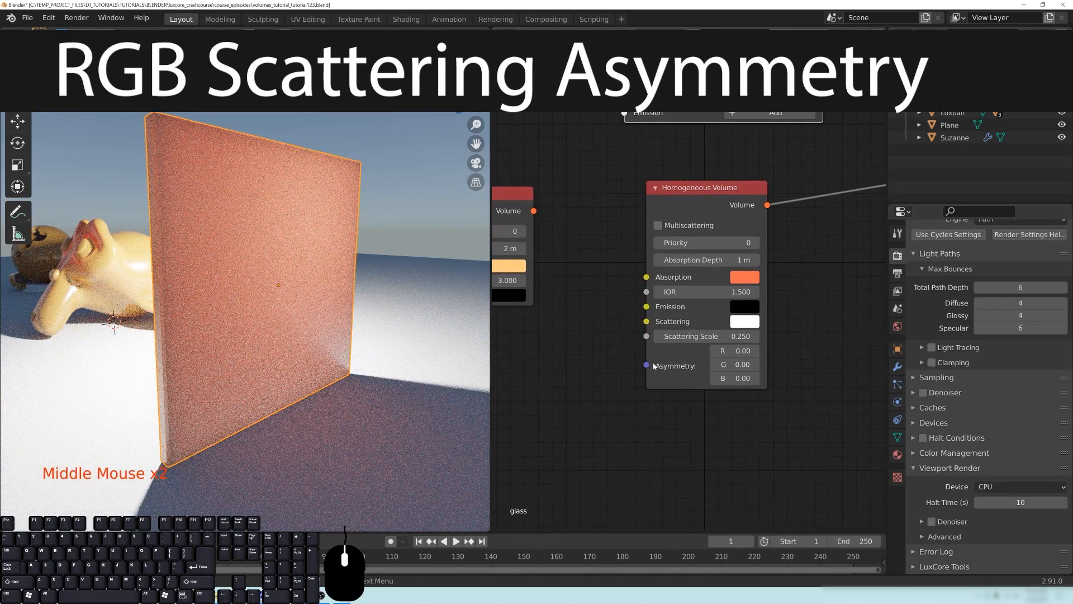
{"action": "left_click_drag", "start_coordinate": [653, 363], "coordinate": [515, 353]}
{"action": "left_click_drag", "start_coordinate": [587, 376], "coordinate": [590, 378]}
{"action": "middle_click_drag", "start_coordinate": [719, 437], "coordinate": [680, 443]}
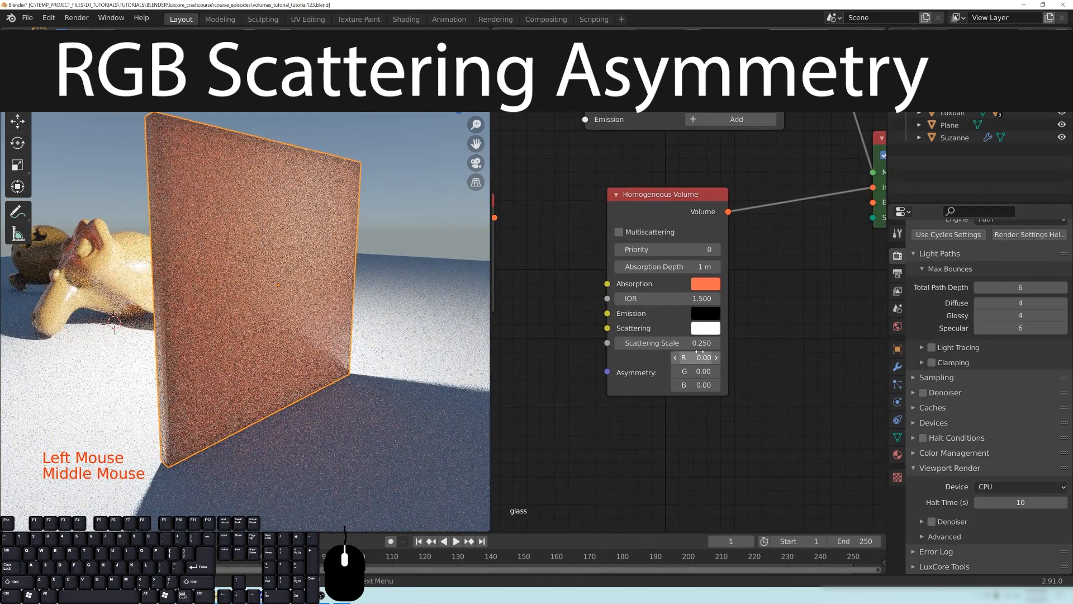
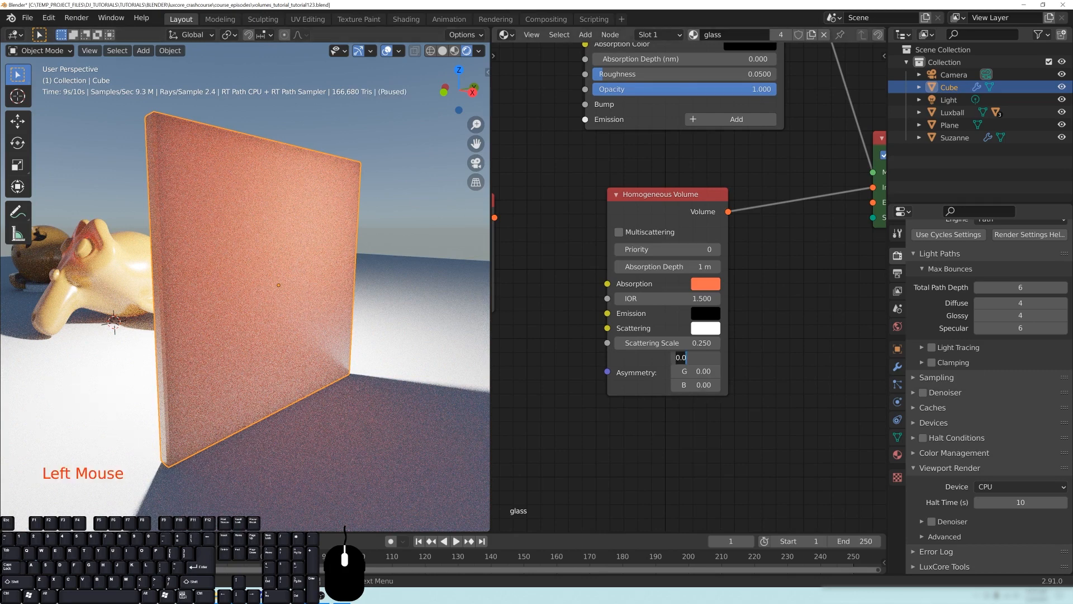
- Set the Homogeneous Volume node's asymmetry to R 0.5, G -0.5 and B -0.75, and inspect the slab's scattering
{"action": "key", "text": "Return"}
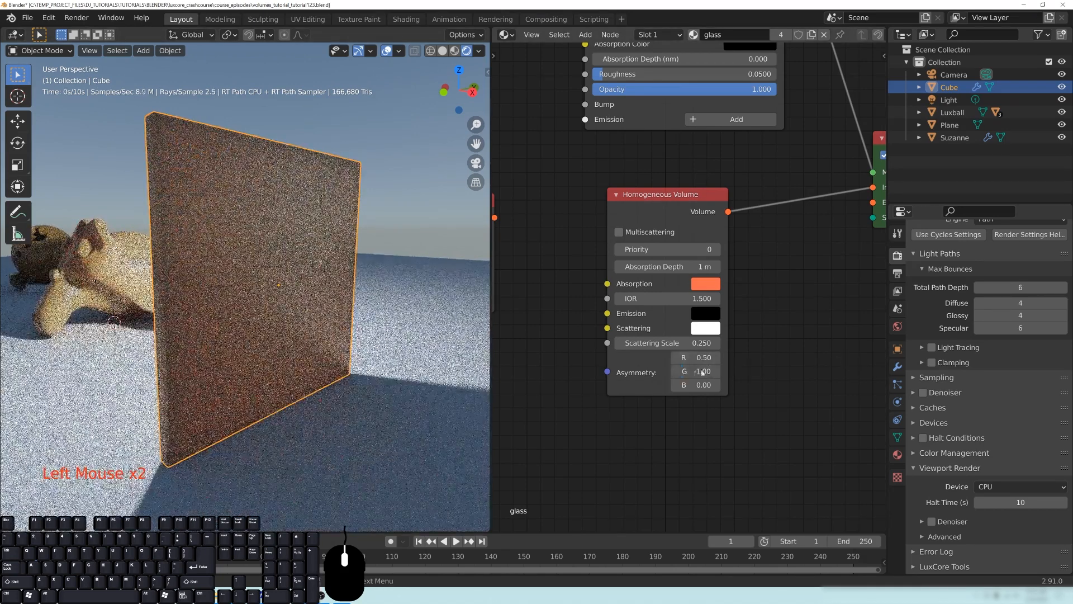
{"action": "type", "text": "-1.0"}
{"action": "key", "text": "Return"}
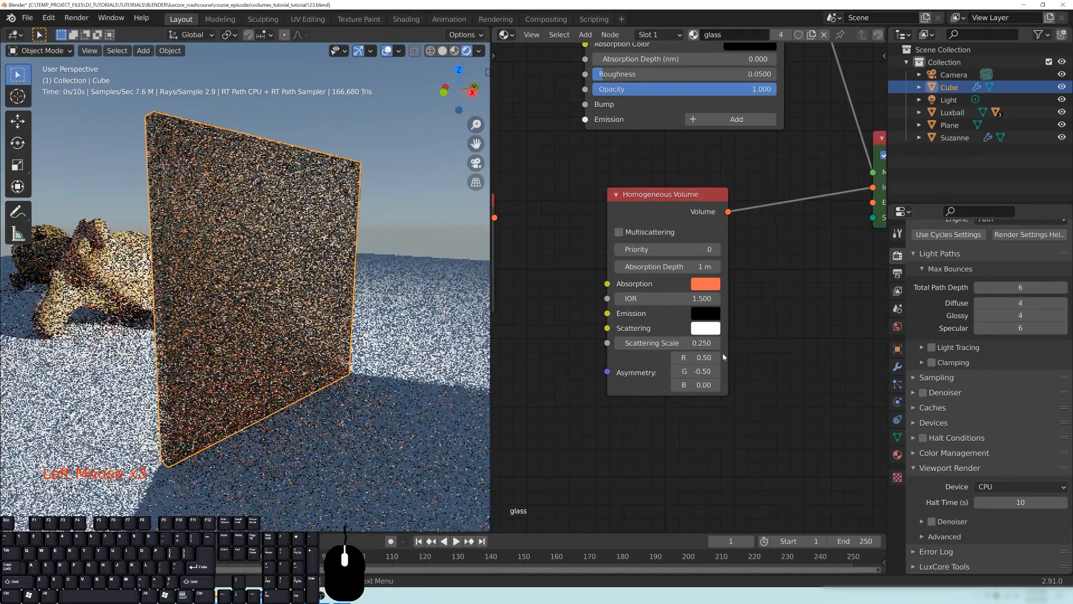
{"action": "left_click_drag", "start_coordinate": [700, 385], "coordinate": [596, 385]}
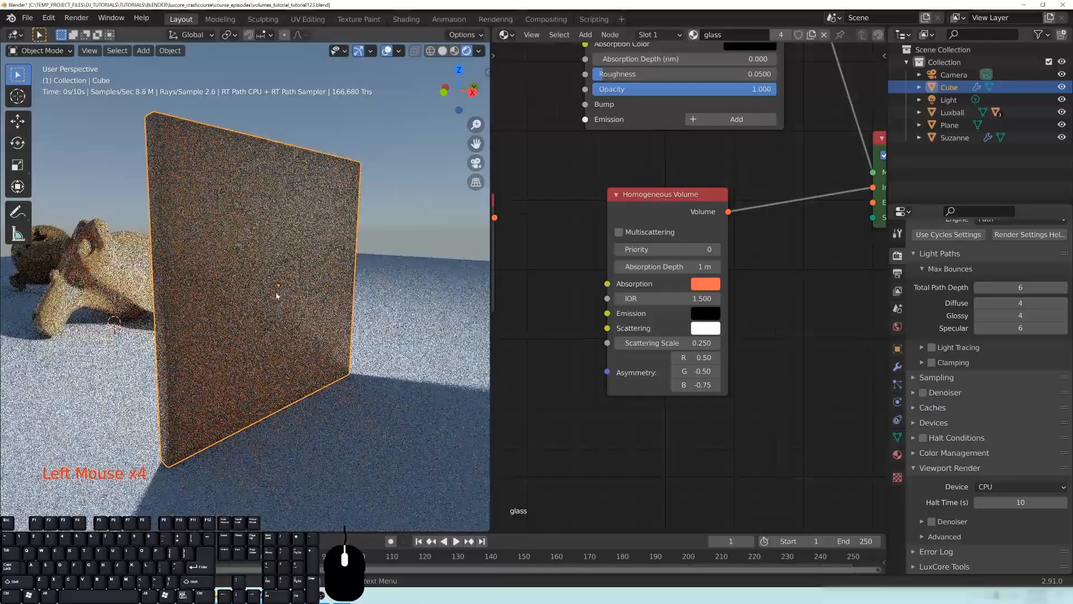
{"action": "middle_click_drag", "start_coordinate": [236, 283], "coordinate": [279, 324]}
{"action": "scroll", "coordinate": [229, 269], "scroll_direction": "up", "scroll_amount": 1}
{"action": "scroll", "coordinate": [240, 304], "scroll_direction": "down", "scroll_amount": 1}
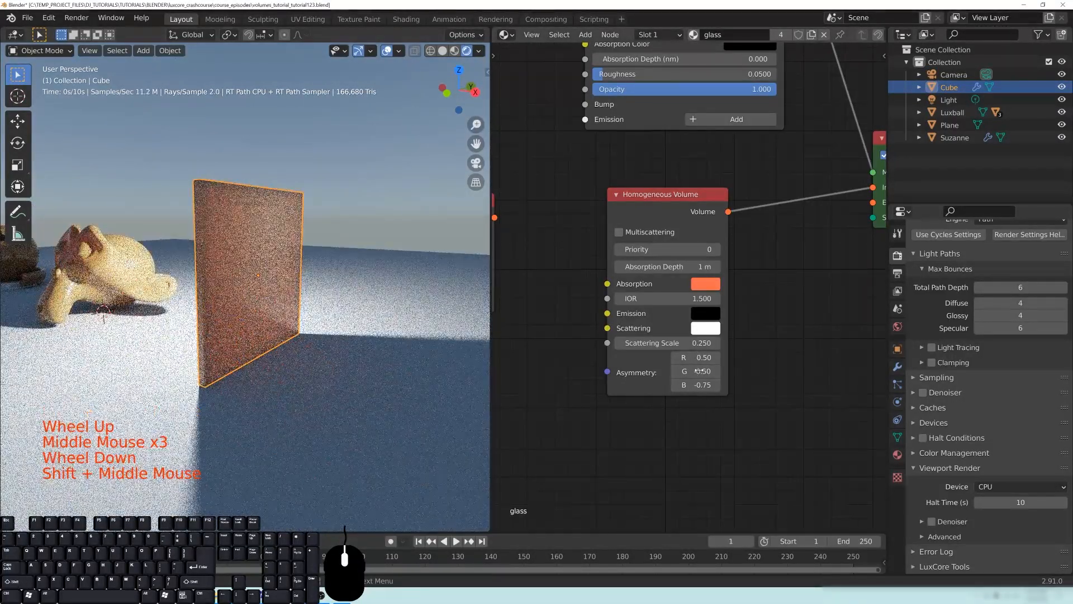
- Reset the Homogeneous Volume node's asymmetry channels to 0 and disconnect the node from the Interior Volume input
{"action": "middle_click_drag", "start_coordinate": [626, 434], "coordinate": [645, 434]}
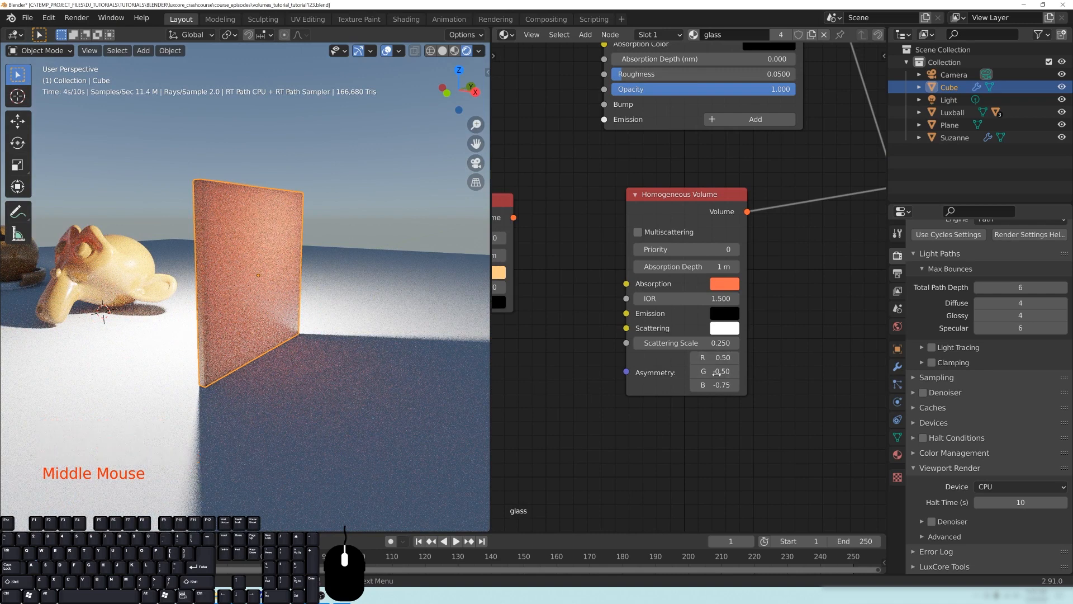
{"action": "left_click", "coordinate": [701, 439]}
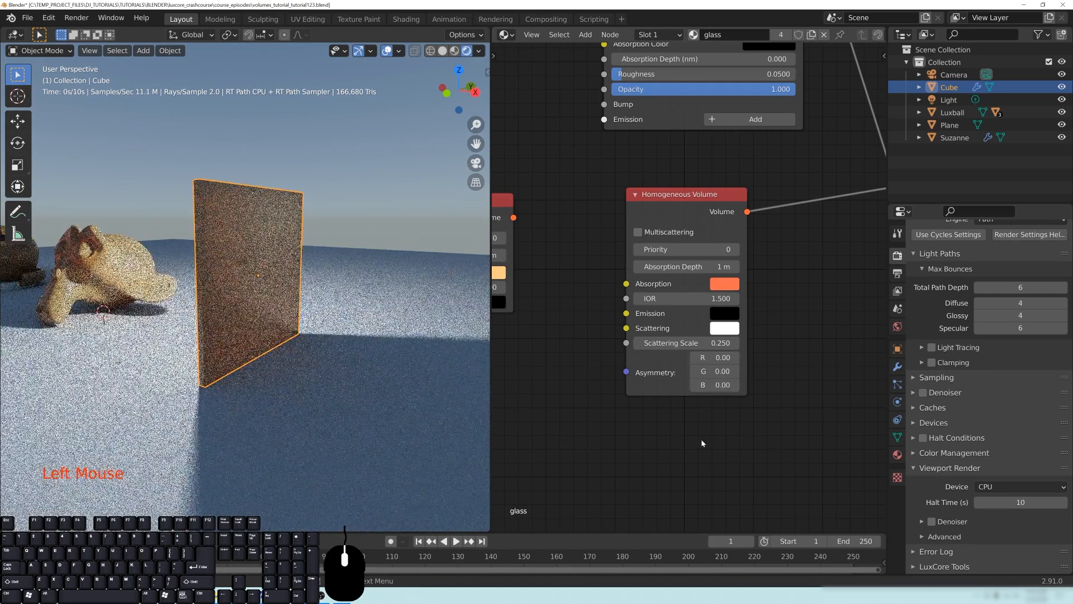
{"action": "middle_click_drag", "start_coordinate": [805, 287], "coordinate": [736, 333]}
{"action": "left_click_drag", "start_coordinate": [769, 286], "coordinate": [770, 287]}
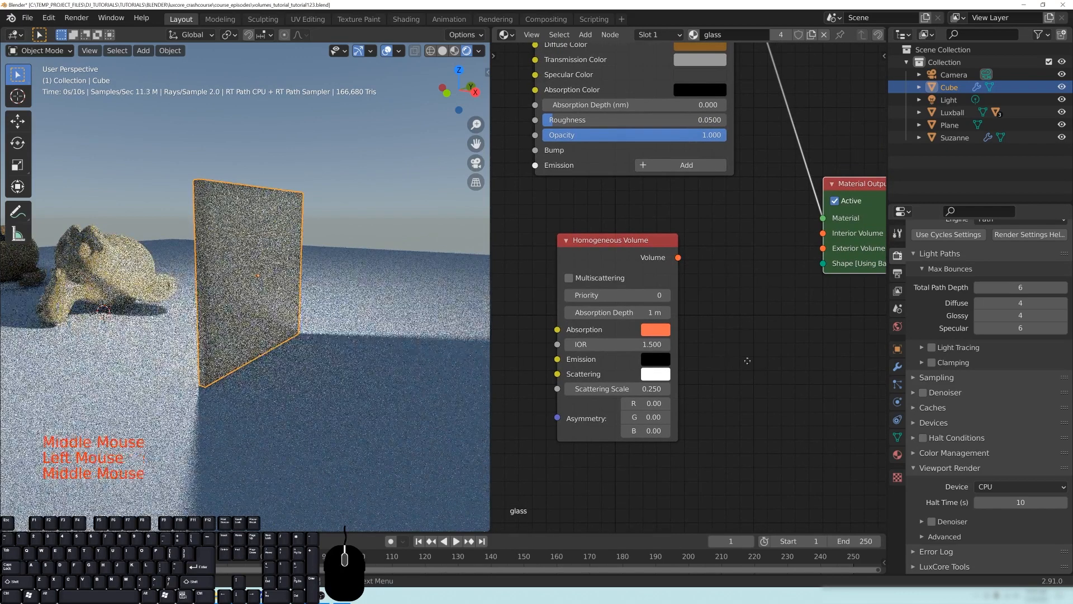
- Move the disconnected Homogeneous Volume node out of the way, just below the Clear Volume node
{"action": "middle_click_drag", "start_coordinate": [770, 286], "coordinate": [780, 347]}
{"action": "scroll", "coordinate": [780, 347], "scroll_direction": "down", "scroll_amount": 8}
{"action": "middle_click_drag", "start_coordinate": [700, 364], "coordinate": [777, 237]}
{"action": "left_click_drag", "start_coordinate": [776, 237], "coordinate": [609, 318]}
{"action": "middle_click_drag", "start_coordinate": [768, 306], "coordinate": [707, 319]}
- Add a Heterogeneous Volume node and connect its Volume output to the Material Output's Interior Volume
{"action": "key", "text": "shift+a"}
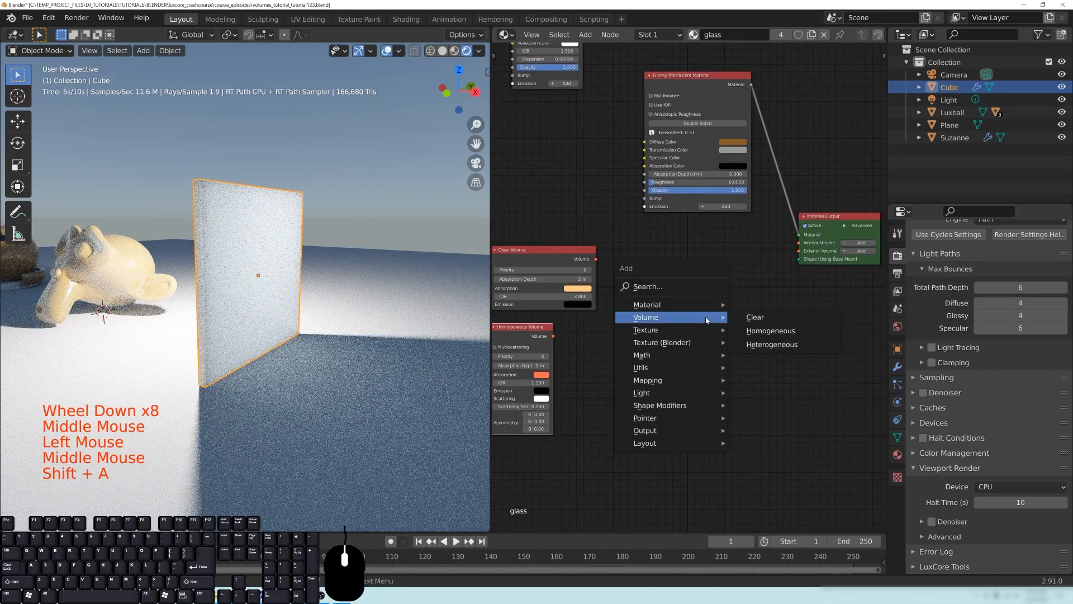
{"action": "left_click", "coordinate": [772, 344]}
{"action": "left_click", "coordinate": [674, 250]}
{"action": "left_click_drag", "start_coordinate": [745, 259], "coordinate": [799, 242]}
{"action": "left_click_drag", "start_coordinate": [716, 253], "coordinate": [702, 247]}
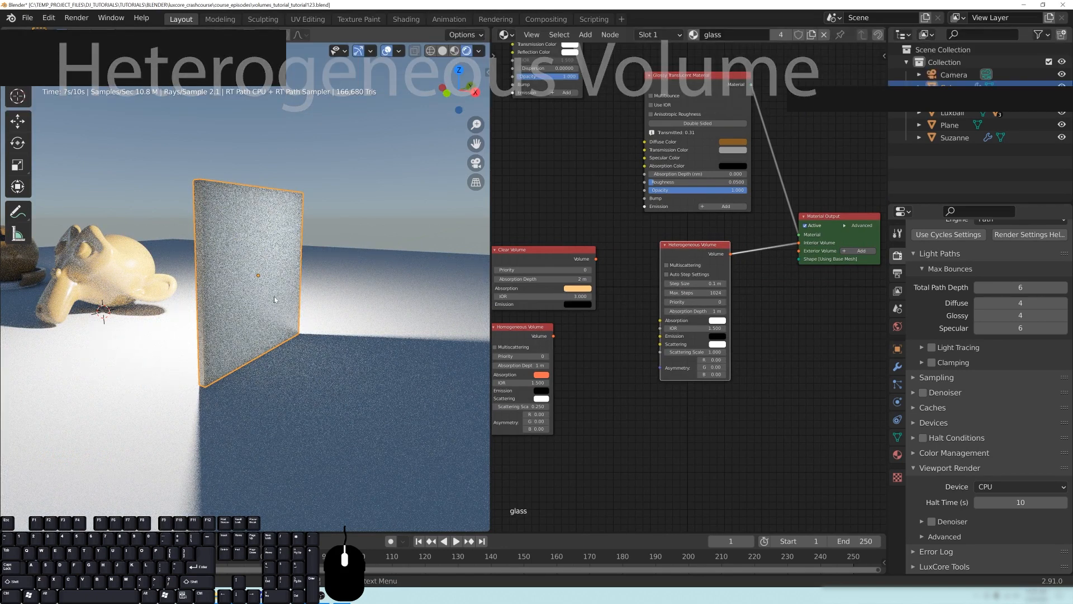
- Disconnect the Glossy Translucent Material from the Material Output and move it and the Glass Material aside
{"action": "middle_click_drag", "start_coordinate": [786, 210], "coordinate": [779, 316]}
{"action": "left_click_drag", "start_coordinate": [792, 339], "coordinate": [780, 321]}
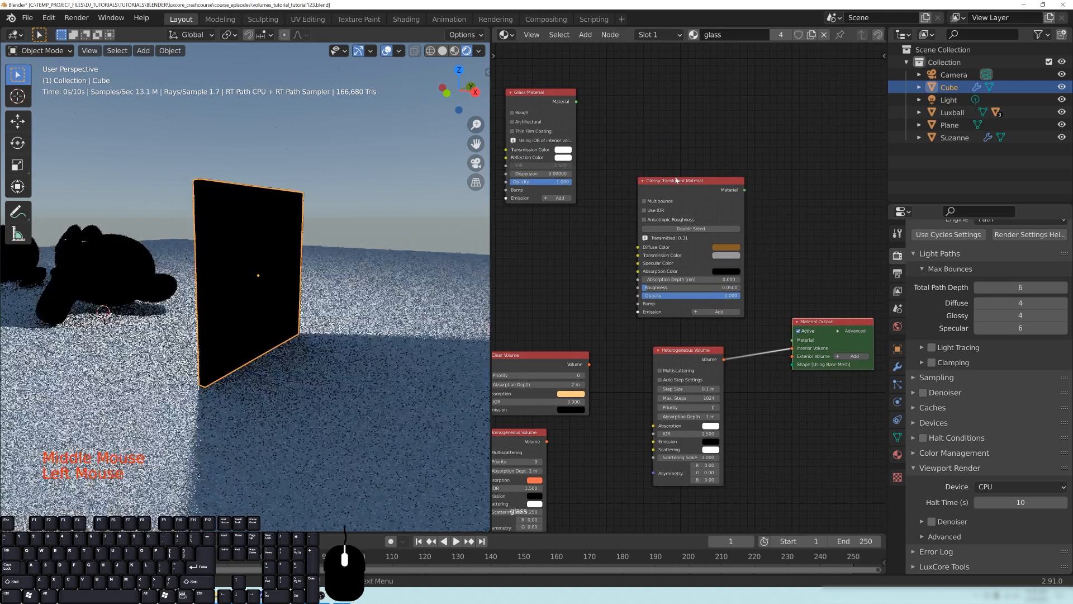
{"action": "left_click_drag", "start_coordinate": [682, 190], "coordinate": [549, 204]}
{"action": "middle_click_drag", "start_coordinate": [548, 204], "coordinate": [614, 270]}
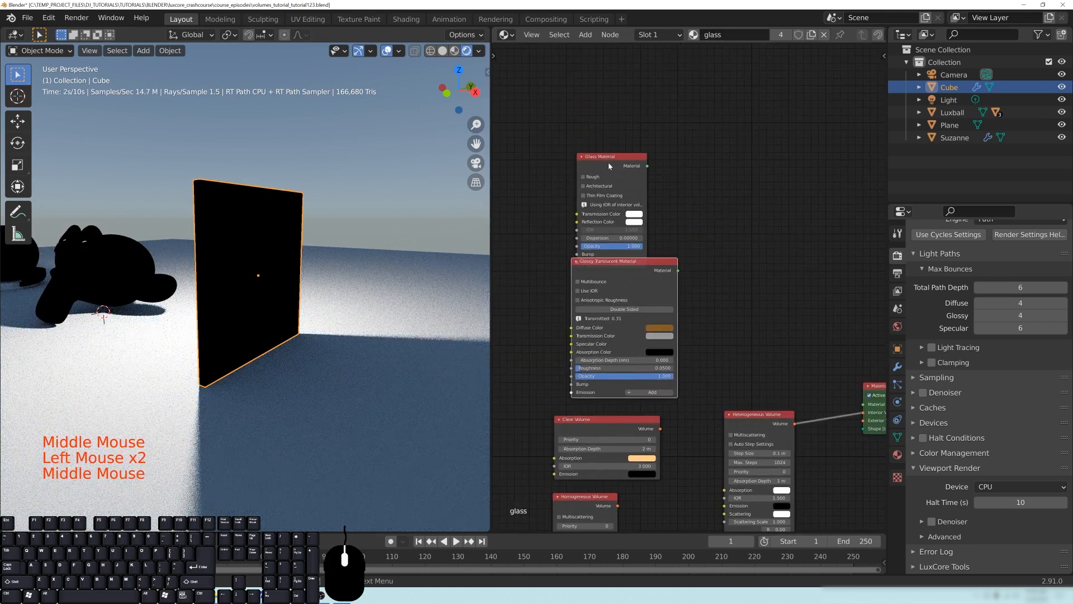
{"action": "left_click_drag", "start_coordinate": [616, 227], "coordinate": [617, 171]}
{"action": "left_click_drag", "start_coordinate": [606, 261], "coordinate": [592, 235]}
{"action": "middle_click_drag", "start_coordinate": [592, 235], "coordinate": [499, 194]}
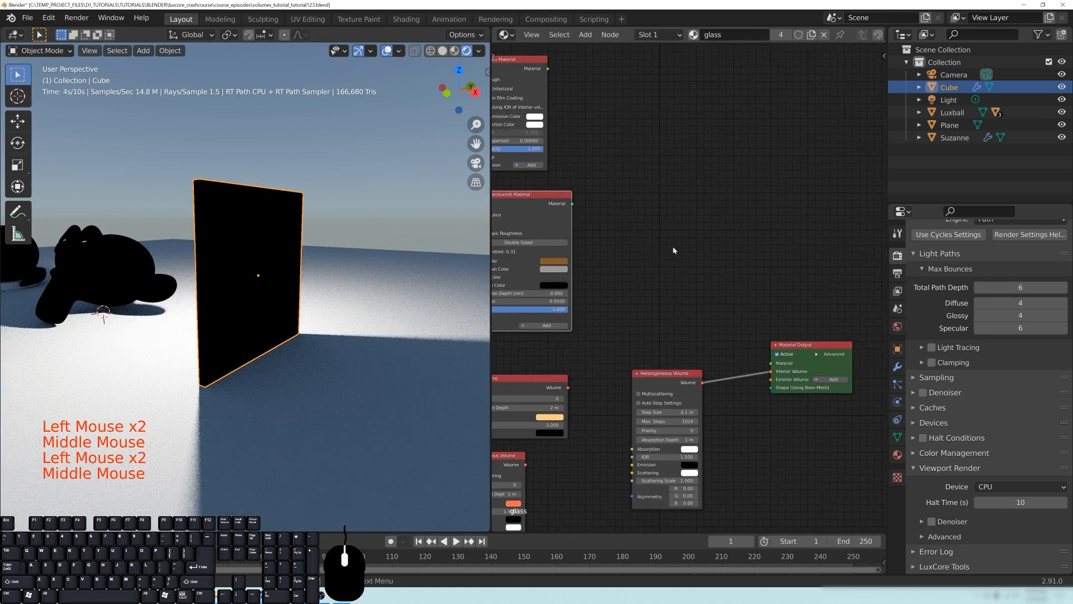
- Add a Null (Transparent) material node, connect it to the Material Output's Material input and place it above the Heterogeneous Volume node
{"action": "key", "text": "shift+a"}
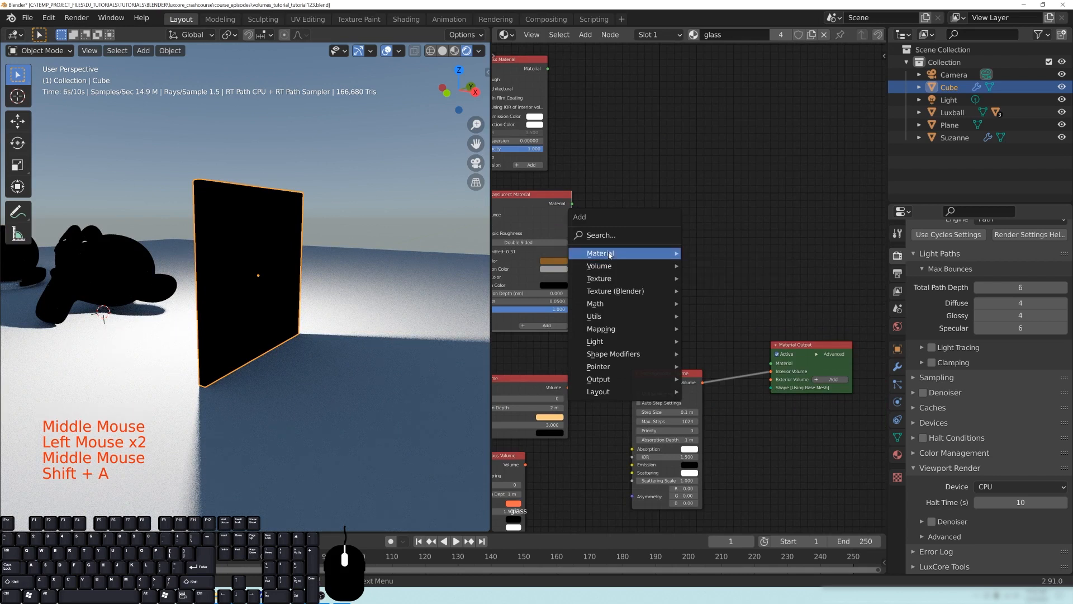
{"action": "mouse_move", "coordinate": [609, 255]}
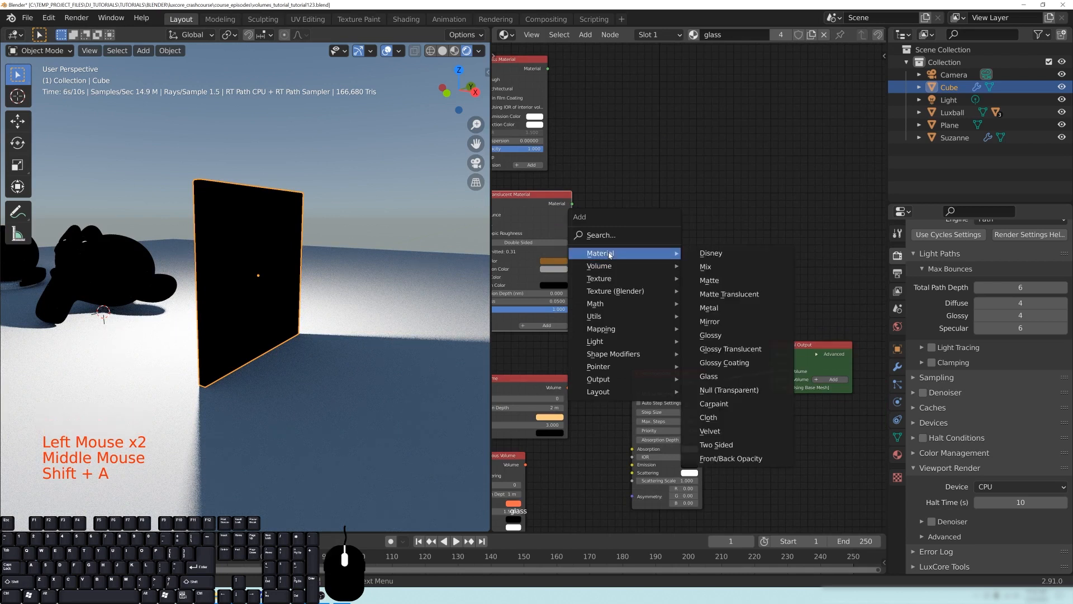
{"action": "left_click", "coordinate": [721, 390]}
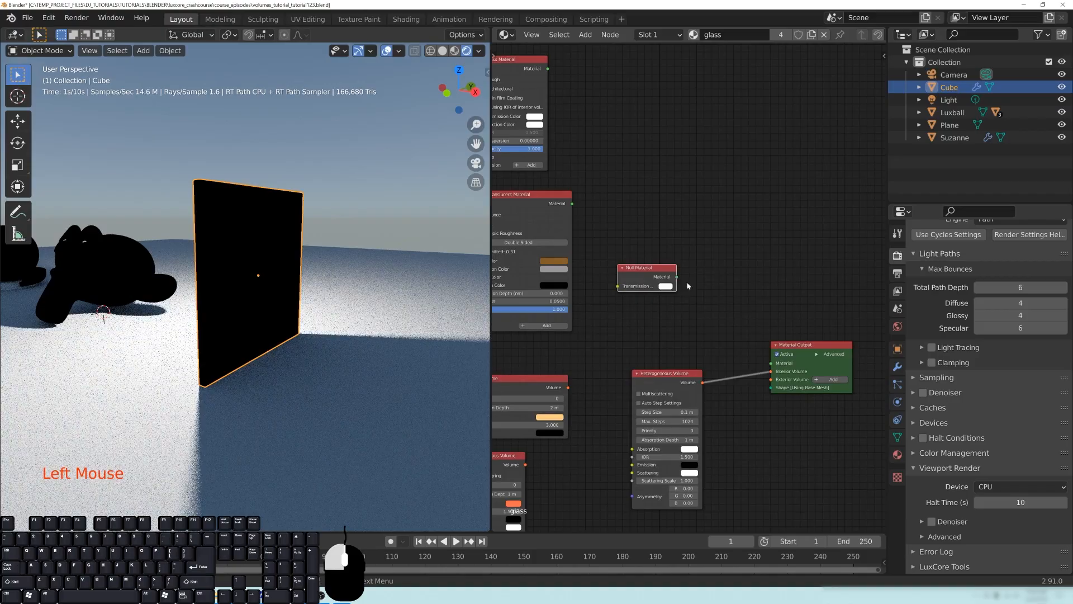
{"action": "left_click_drag", "start_coordinate": [770, 365], "coordinate": [771, 362]}
{"action": "left_click_drag", "start_coordinate": [644, 272], "coordinate": [672, 313]}
- Select the ground plane and create a new material for it
{"action": "middle_click_drag", "start_coordinate": [235, 279], "coordinate": [356, 264], "text": "shift"}
{"action": "scroll", "coordinate": [356, 264], "scroll_direction": "up", "scroll_amount": 1}
{"action": "left_click", "coordinate": [341, 358]}
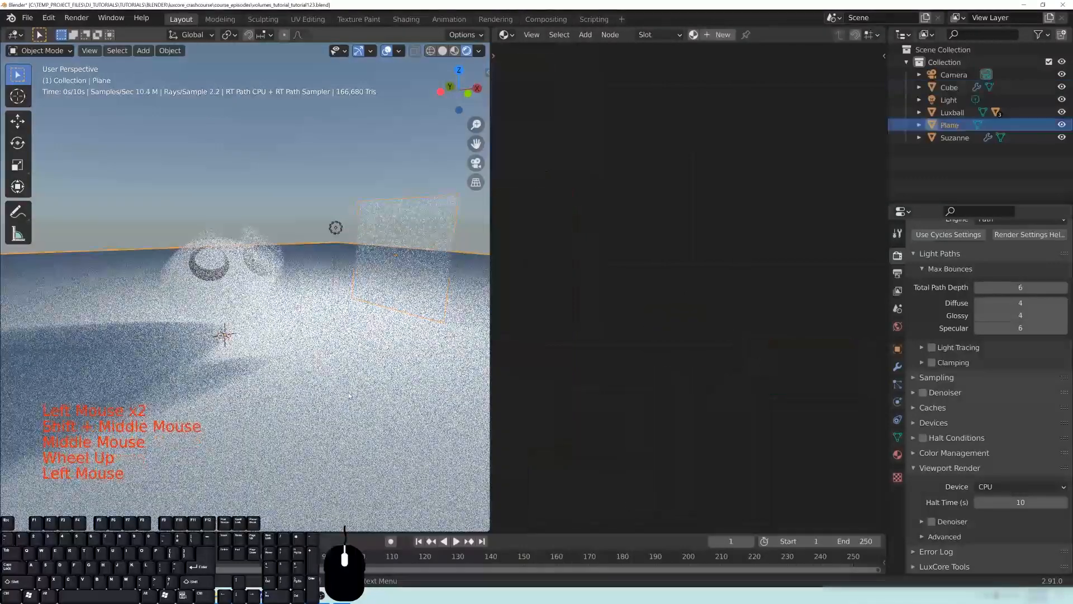
{"action": "left_click", "coordinate": [898, 455]}
{"action": "left_click", "coordinate": [949, 345]}
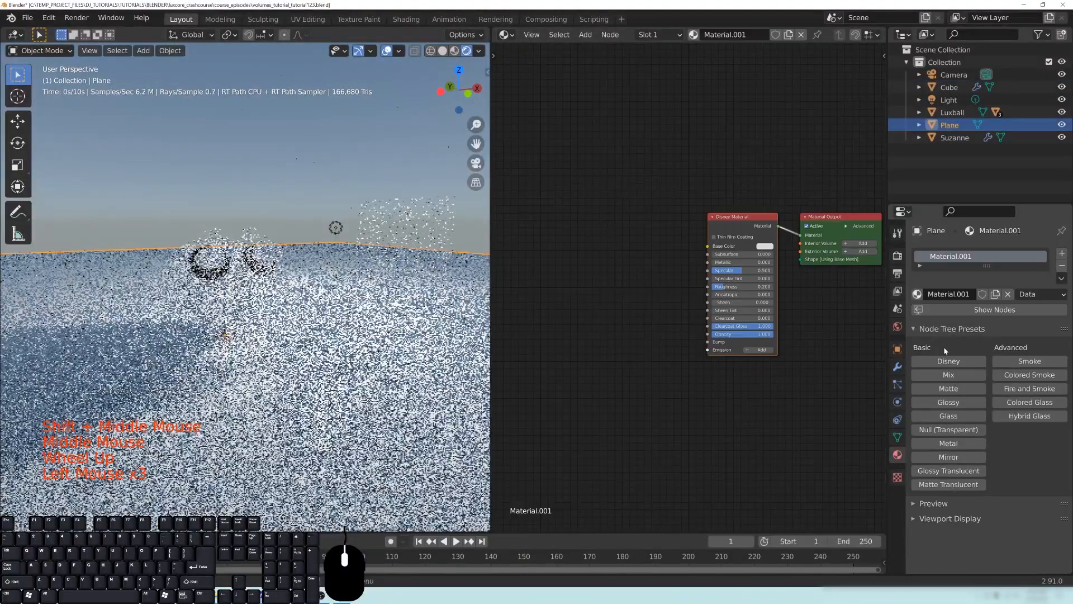
- Set the Base Color of the plane's Disney Material to black
{"action": "middle_click_drag", "start_coordinate": [810, 292], "coordinate": [717, 316]}
{"action": "scroll", "coordinate": [703, 297], "scroll_direction": "up", "scroll_amount": 3}
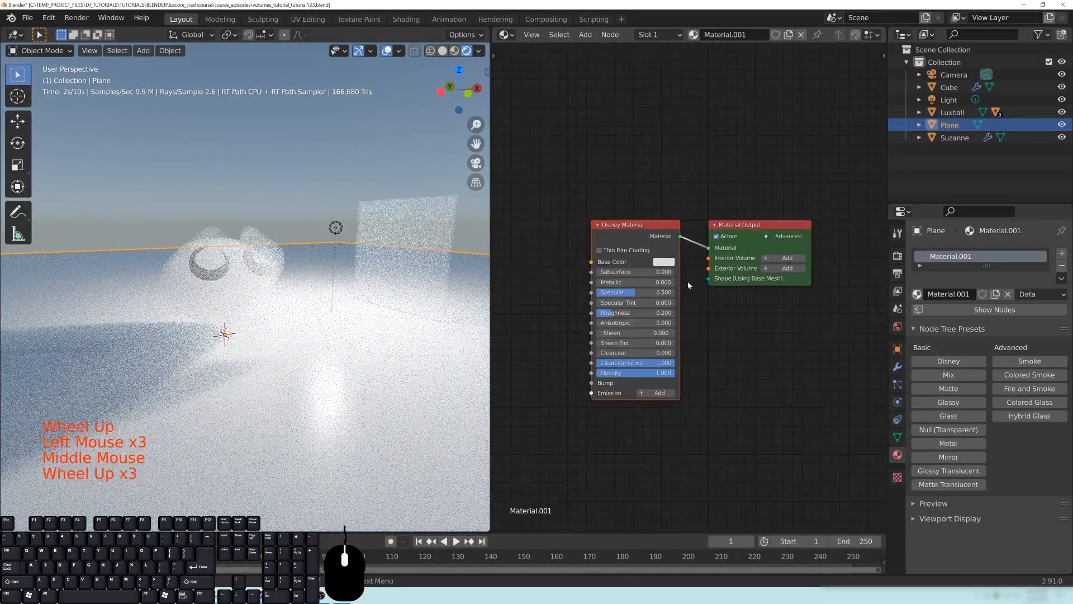
{"action": "left_click", "coordinate": [662, 262]}
{"action": "left_click_drag", "start_coordinate": [731, 172], "coordinate": [732, 208]}
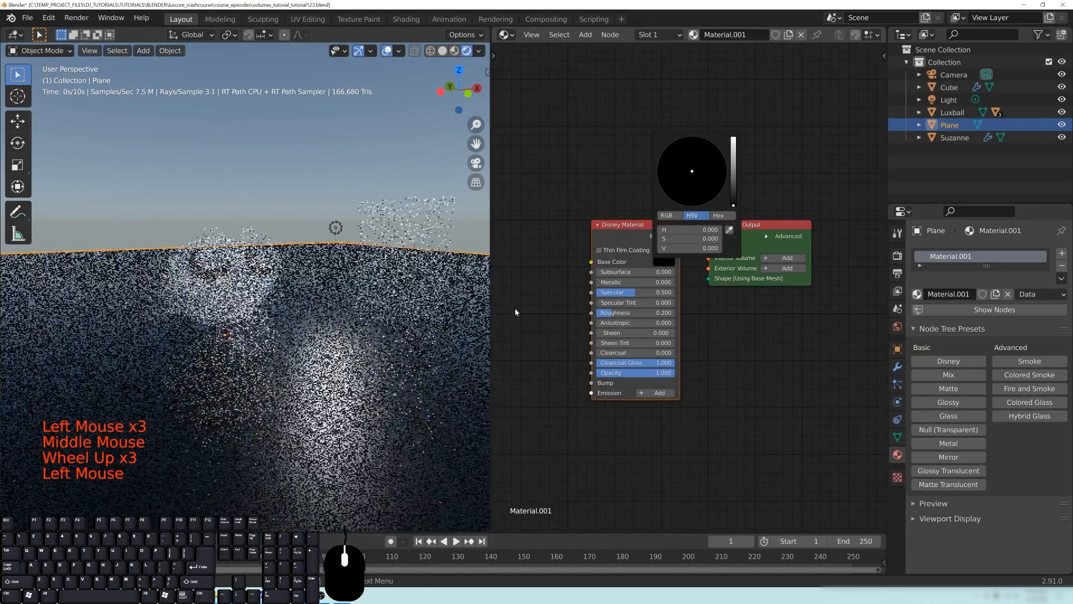
- Select the point light and move it closer to Suzanne
{"action": "middle_click_drag", "start_coordinate": [290, 259], "coordinate": [312, 263]}
{"action": "scroll", "coordinate": [311, 262], "scroll_direction": "up", "scroll_amount": 2}
{"action": "left_click", "coordinate": [313, 271]}
{"action": "middle_click_drag", "start_coordinate": [313, 270], "coordinate": [371, 223]}
{"action": "left_click", "coordinate": [347, 217]}
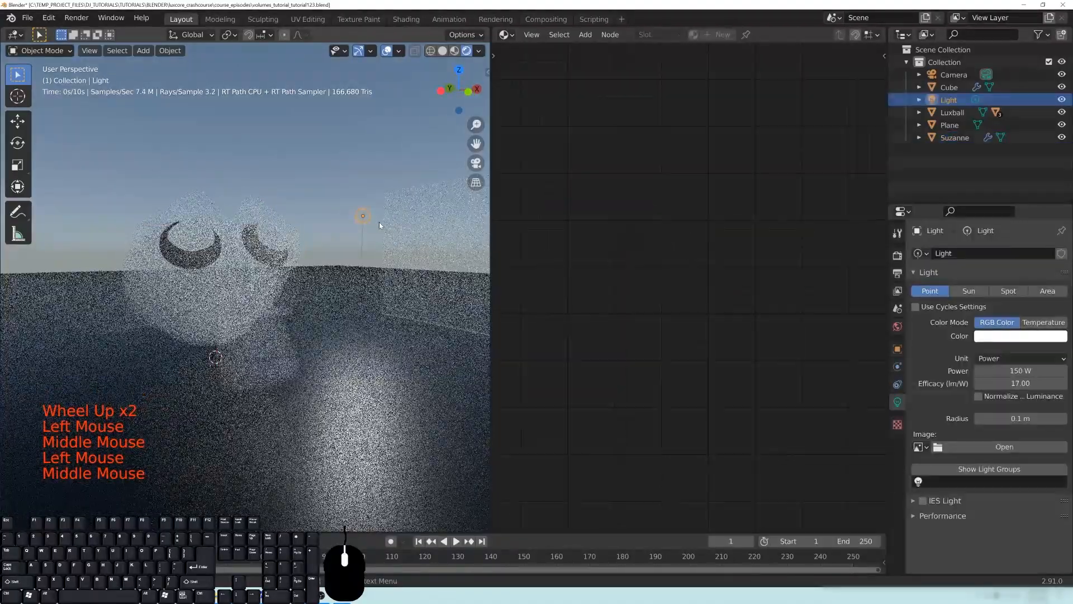
{"action": "key", "text": "g"}
{"action": "left_click", "coordinate": [303, 224]}
{"action": "middle_click_drag", "start_coordinate": [302, 225], "coordinate": [333, 241]}
{"action": "left_click_drag", "start_coordinate": [333, 242], "coordinate": [329, 242]}
{"action": "middle_click_drag", "start_coordinate": [326, 244], "coordinate": [359, 235]}
- Select Suzanne and arrange the Null Material and Heterogeneous Volume nodes beside the Material Output
{"action": "left_click", "coordinate": [290, 286]}
{"action": "middle_click_drag", "start_coordinate": [319, 291], "coordinate": [348, 292]}
{"action": "middle_click_drag", "start_coordinate": [700, 374], "coordinate": [796, 364]}
{"action": "middle_click_drag", "start_coordinate": [768, 330], "coordinate": [743, 353]}
{"action": "left_click_drag", "start_coordinate": [654, 282], "coordinate": [670, 269]}
{"action": "left_click", "coordinate": [772, 373]}
{"action": "middle_click_drag", "start_coordinate": [773, 372], "coordinate": [744, 353]}
{"action": "scroll", "coordinate": [696, 348], "scroll_direction": "up", "scroll_amount": 2}
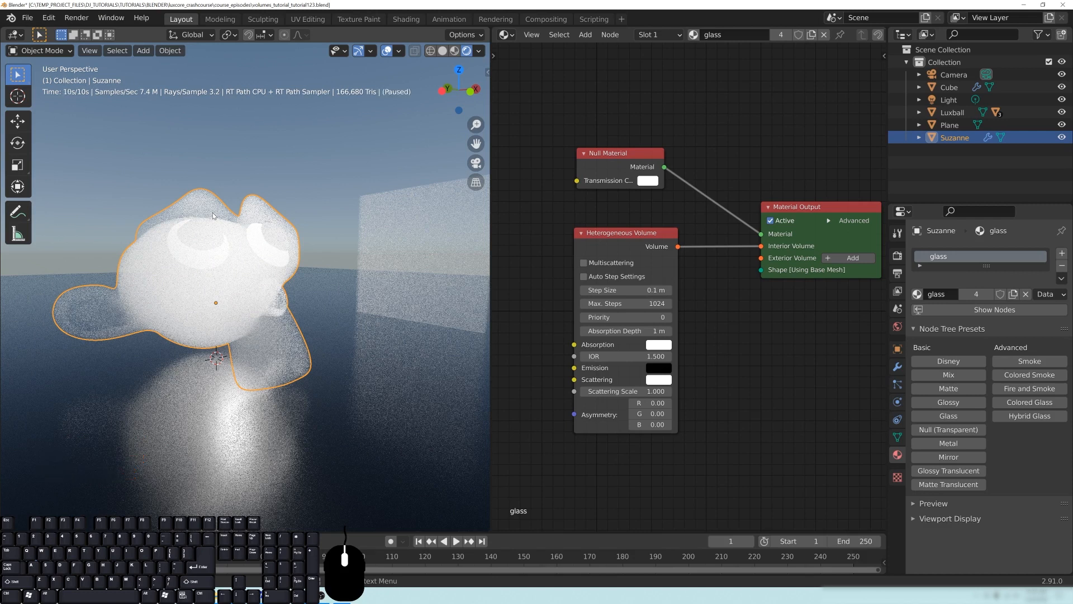
- Reposition the Null Material and Heterogeneous Volume nodes so they sit closely stacked, with the volume node underneath
{"action": "mouse_move", "coordinate": [631, 234]}
{"action": "left_mouse_down"}
{"action": "mouse_move", "coordinate": [642, 234]}
{"action": "mouse_move", "coordinate": [618, 234]}
{"action": "left_mouse_up"}
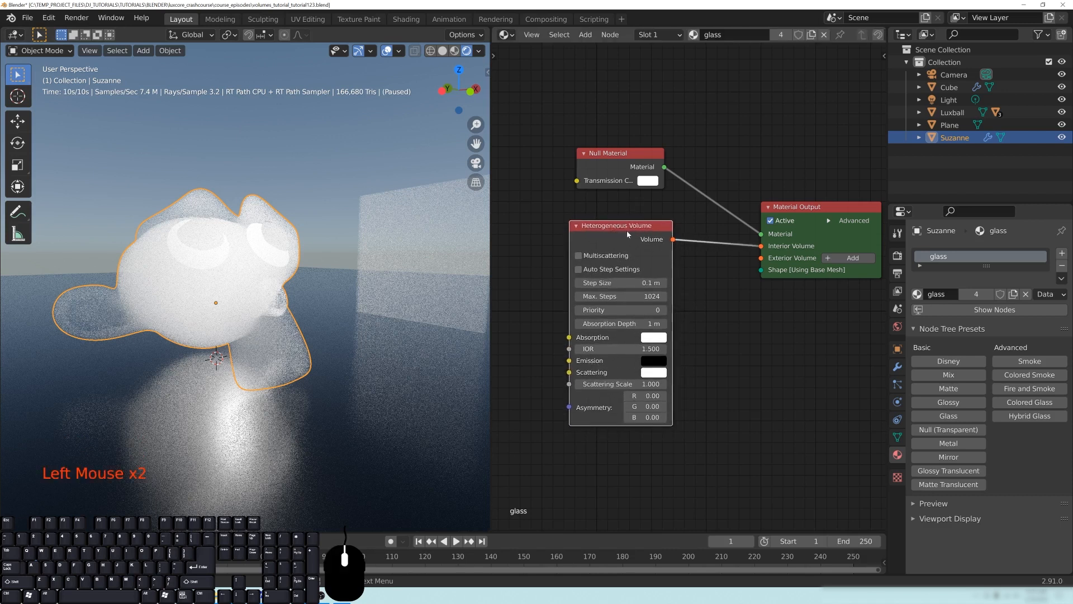
{"action": "left_click_drag", "start_coordinate": [611, 229], "coordinate": [636, 243]}
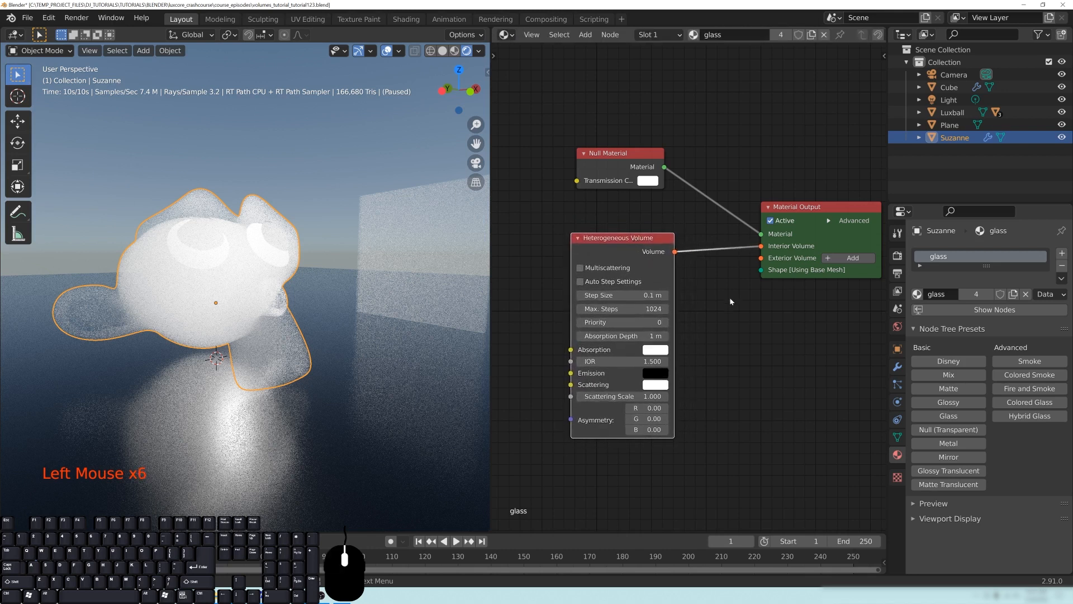
{"action": "middle_click_drag", "start_coordinate": [730, 302], "coordinate": [733, 332]}
{"action": "scroll", "coordinate": [733, 332], "scroll_direction": "down", "scroll_amount": 1}
{"action": "left_click_drag", "start_coordinate": [632, 195], "coordinate": [635, 220]}
{"action": "middle_click_drag", "start_coordinate": [737, 338], "coordinate": [732, 297]}
{"action": "left_click_drag", "start_coordinate": [643, 237], "coordinate": [646, 284]}
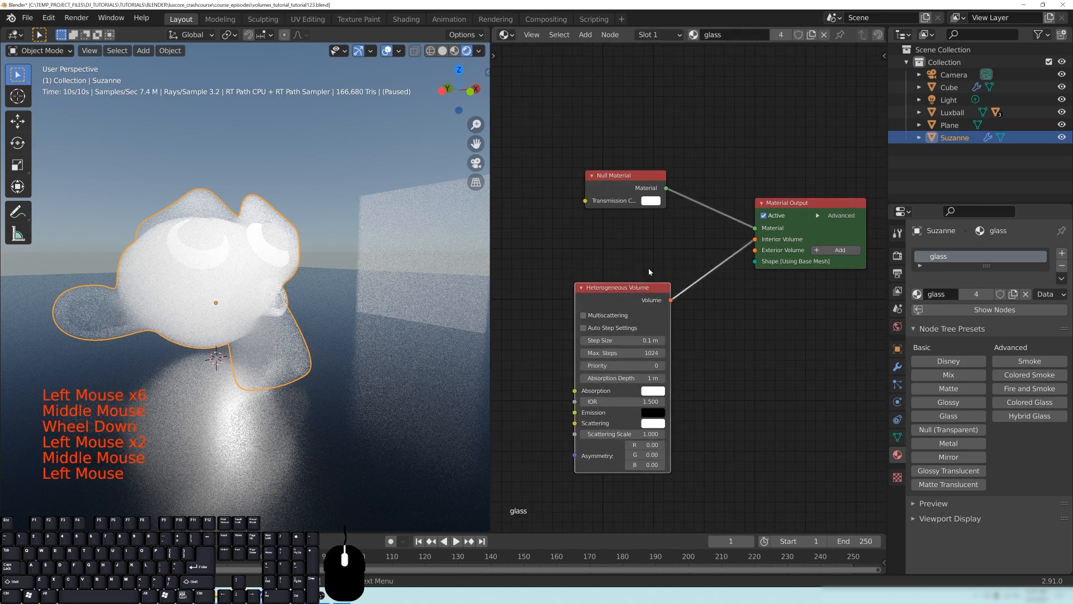
{"action": "left_click_drag", "start_coordinate": [628, 182], "coordinate": [627, 227]}
{"action": "left_click_drag", "start_coordinate": [629, 289], "coordinate": [636, 279]}
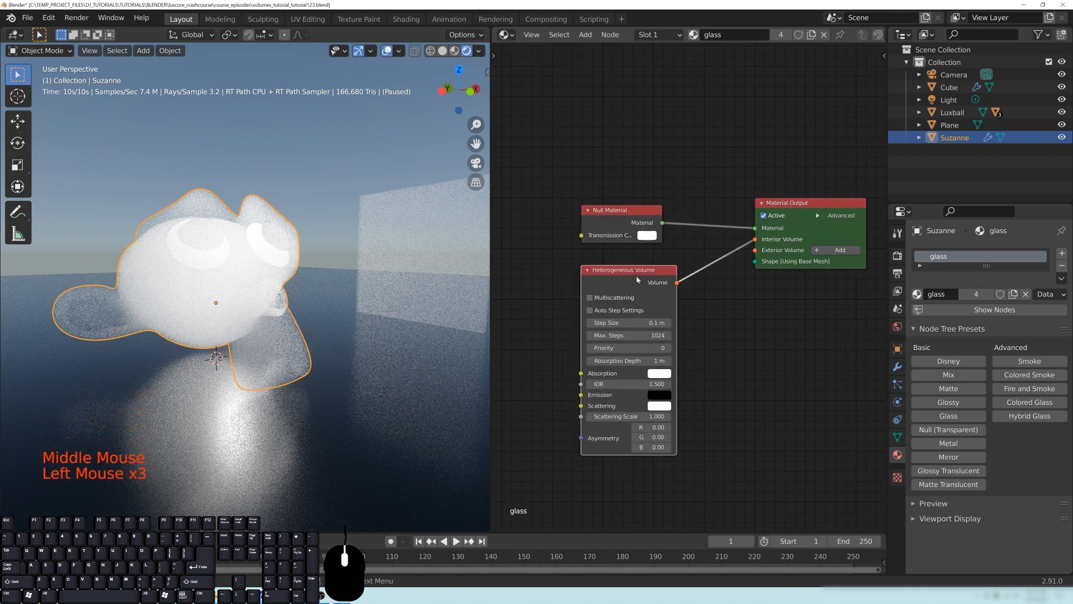
- Enable Auto Step Settings on the Heterogeneous Volume node and try the eyedropper for its smoke domain
{"action": "middle_click_drag", "start_coordinate": [727, 350], "coordinate": [730, 333]}
{"action": "scroll", "coordinate": [730, 333], "scroll_direction": "up", "scroll_amount": 1}
{"action": "middle_click_drag", "start_coordinate": [730, 333], "coordinate": [736, 321]}
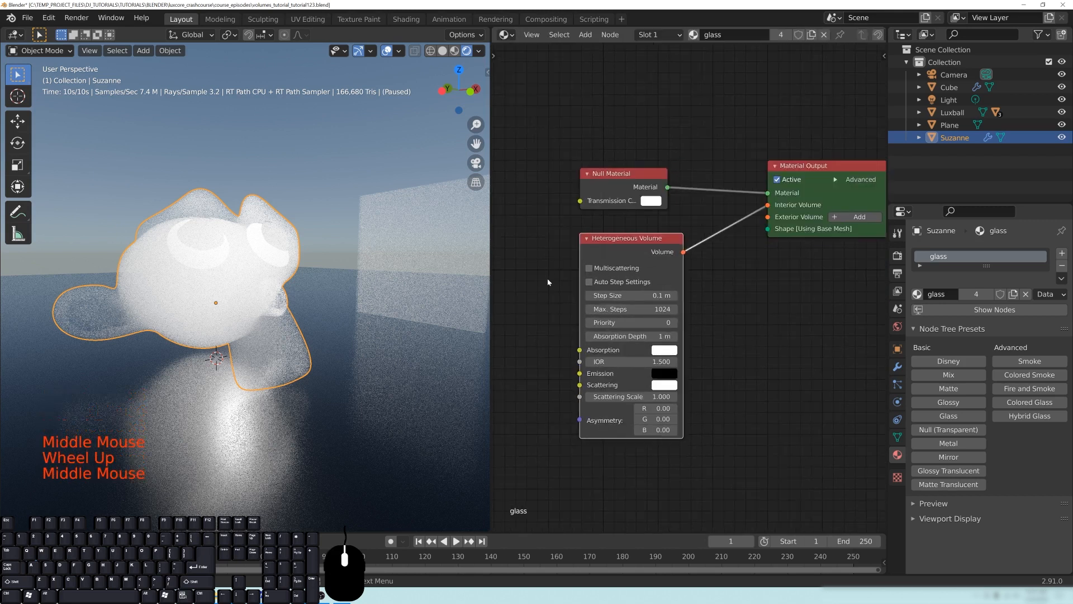
{"action": "middle_click_drag", "start_coordinate": [604, 240], "coordinate": [640, 229]}
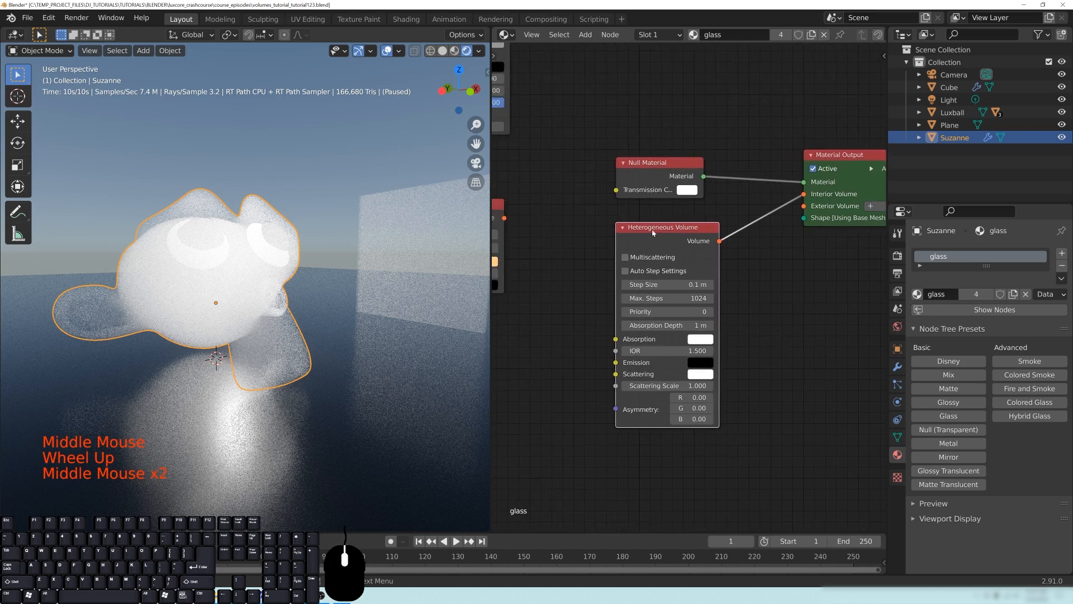
{"action": "left_click_drag", "start_coordinate": [658, 235], "coordinate": [667, 234]}
{"action": "left_click", "coordinate": [634, 270]}
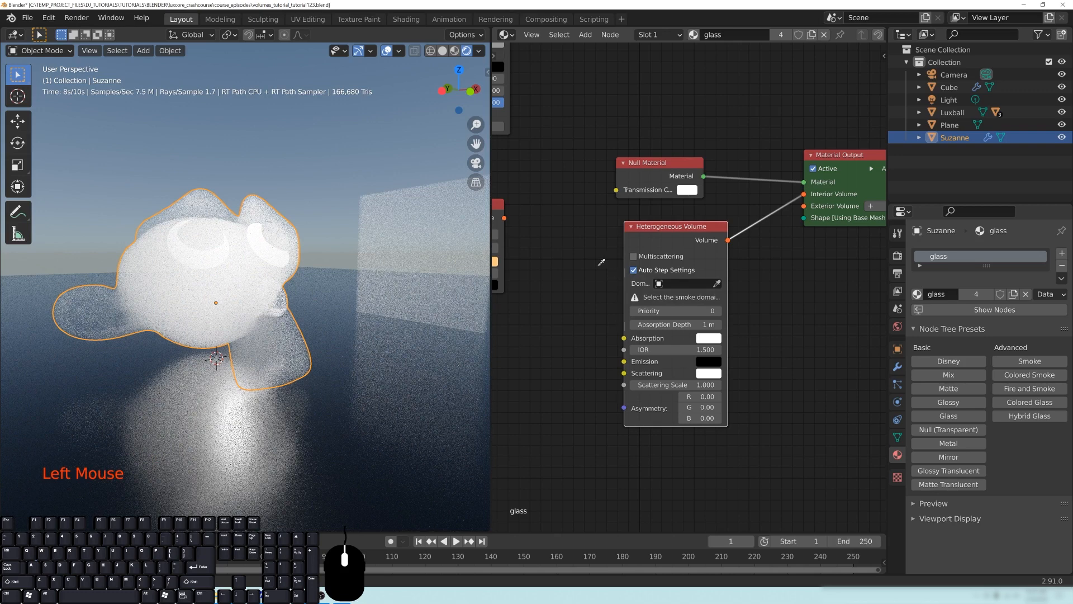
{"action": "left_click", "coordinate": [592, 263]}
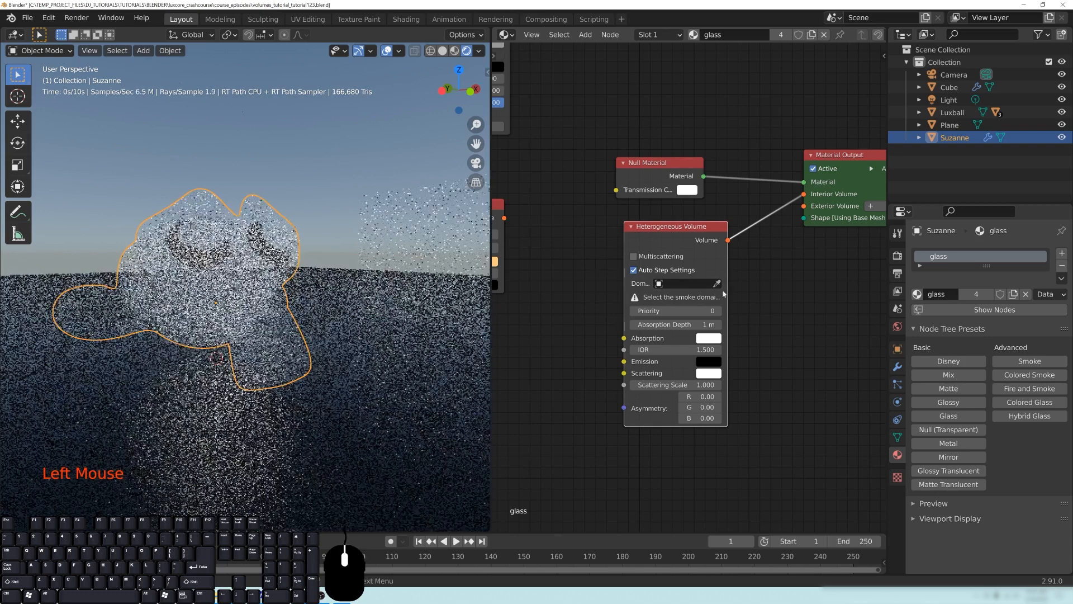
- Turn Multiscattering on for the Heterogeneous Volume node and switch it back off
{"action": "left_click_drag", "start_coordinate": [678, 237], "coordinate": [669, 230]}
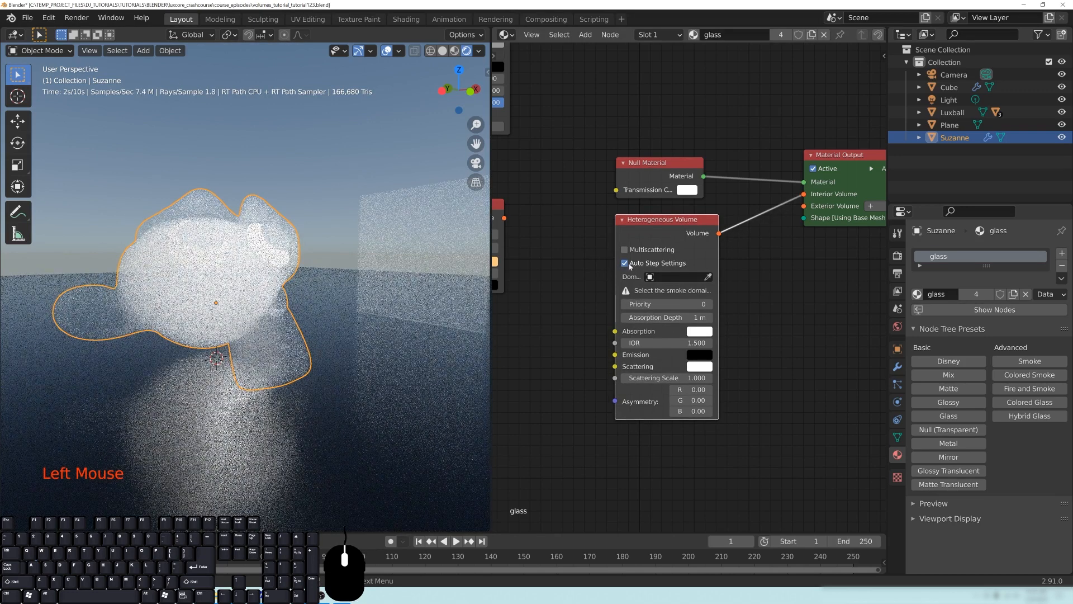
{"action": "left_click", "coordinate": [625, 250]}
{"action": "left_click", "coordinate": [625, 249]}
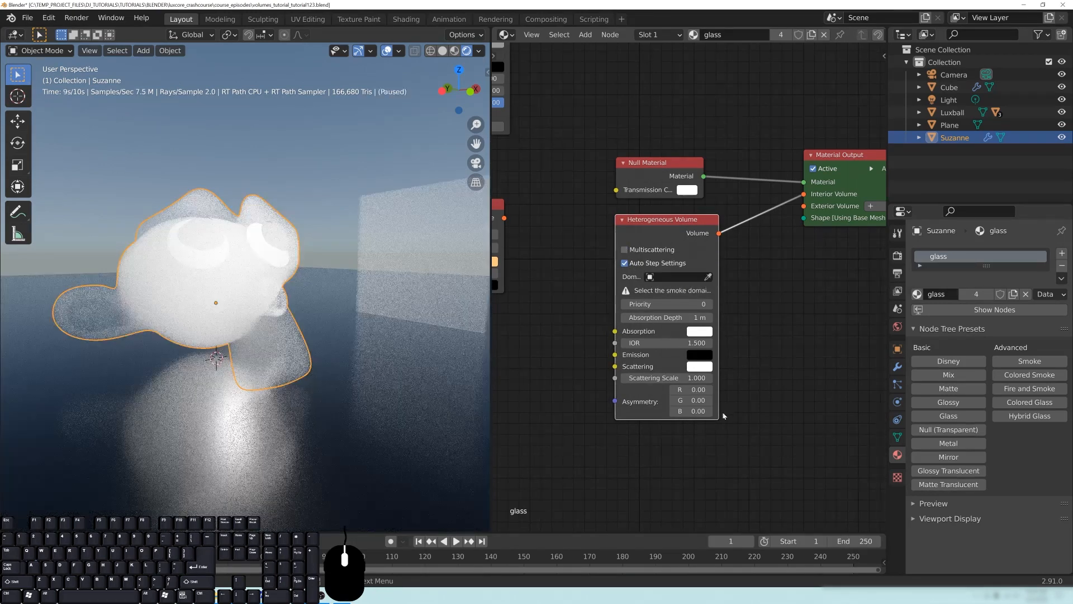
- Set the Heterogeneous Volume node's absorption colour to orange and its absorption depth to 0.1 m
{"action": "middle_click_drag", "start_coordinate": [756, 426], "coordinate": [764, 419]}
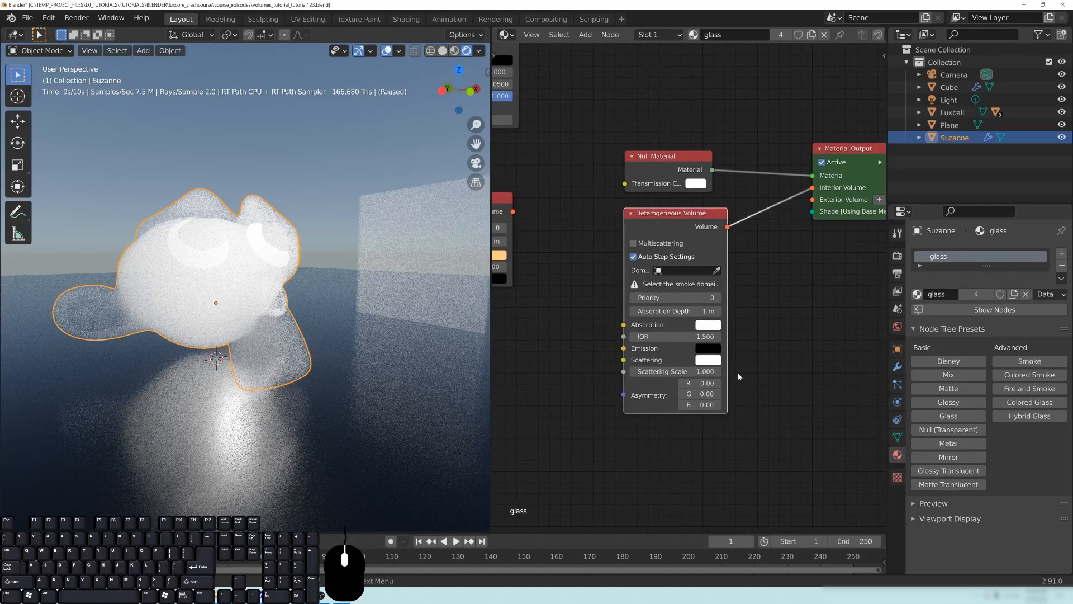
{"action": "key", "text": "Return"}
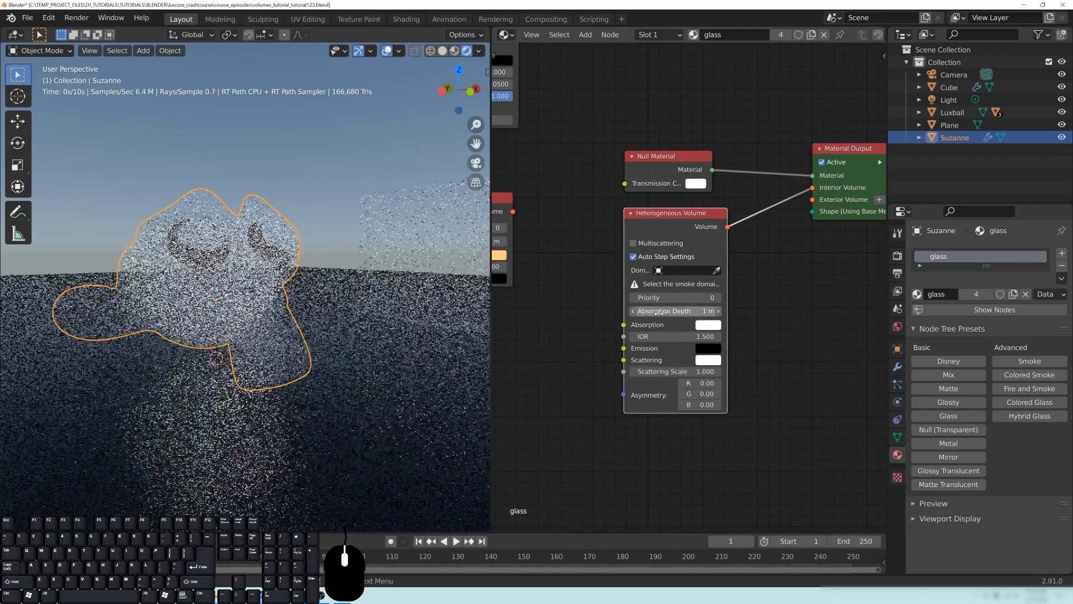
{"action": "left_click", "coordinate": [713, 326]}
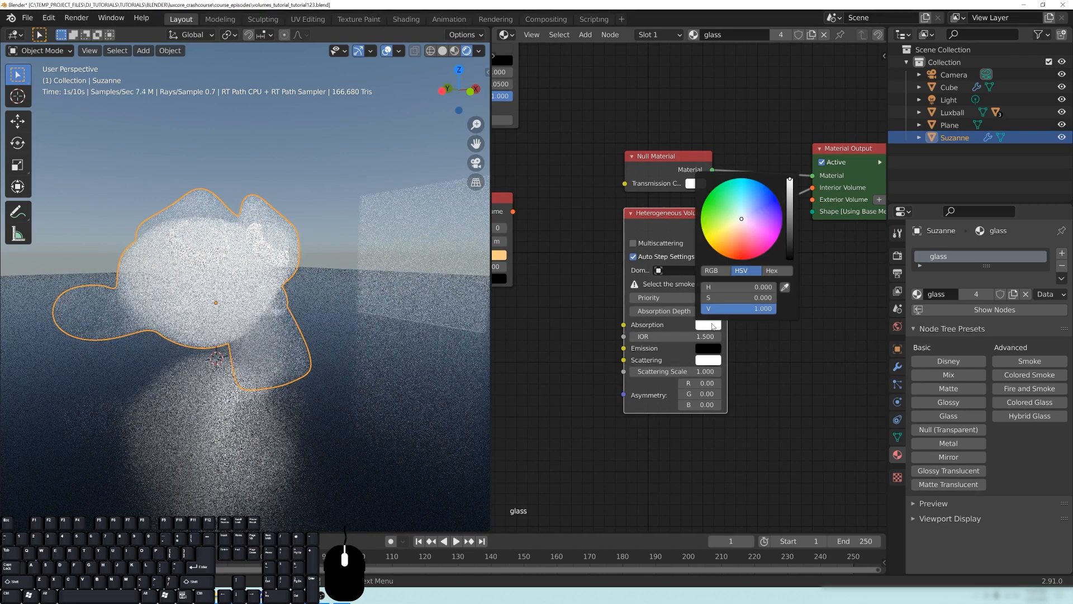
{"action": "left_click", "coordinate": [732, 251]}
{"action": "left_click", "coordinate": [665, 311]}
{"action": "key", "text": "Return"}
{"action": "scroll", "coordinate": [283, 276], "scroll_direction": "down", "scroll_amount": 2}
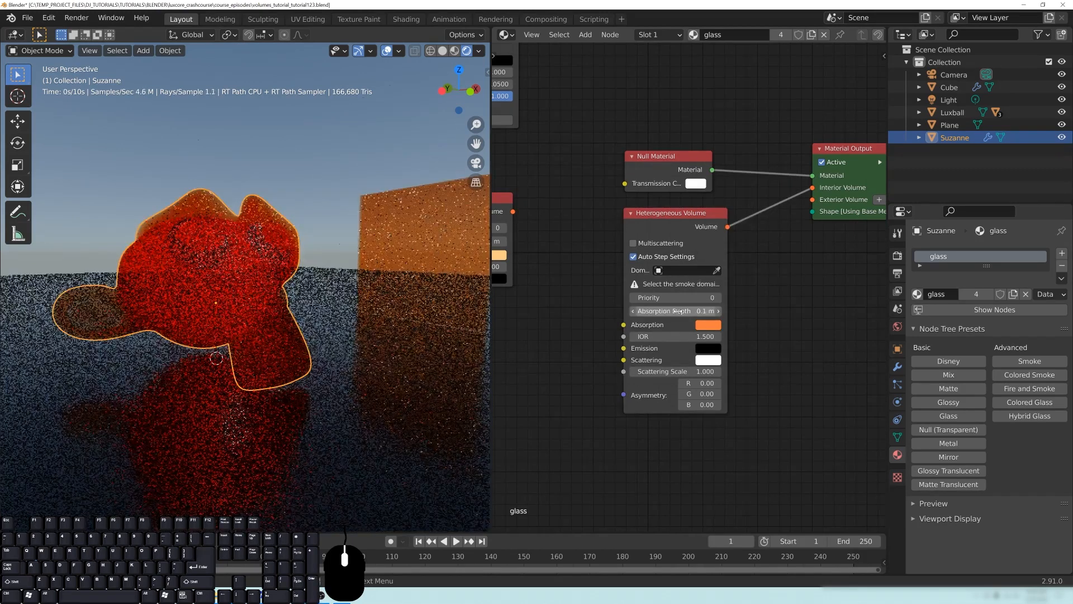
- Try an absorption depth of 10 m on the Heterogeneous Volume node and reduce it to 2.5 m
{"action": "scroll", "coordinate": [282, 279], "scroll_direction": "down", "scroll_amount": 1}
{"action": "scroll", "coordinate": [283, 280], "scroll_direction": "up", "scroll_amount": 3}
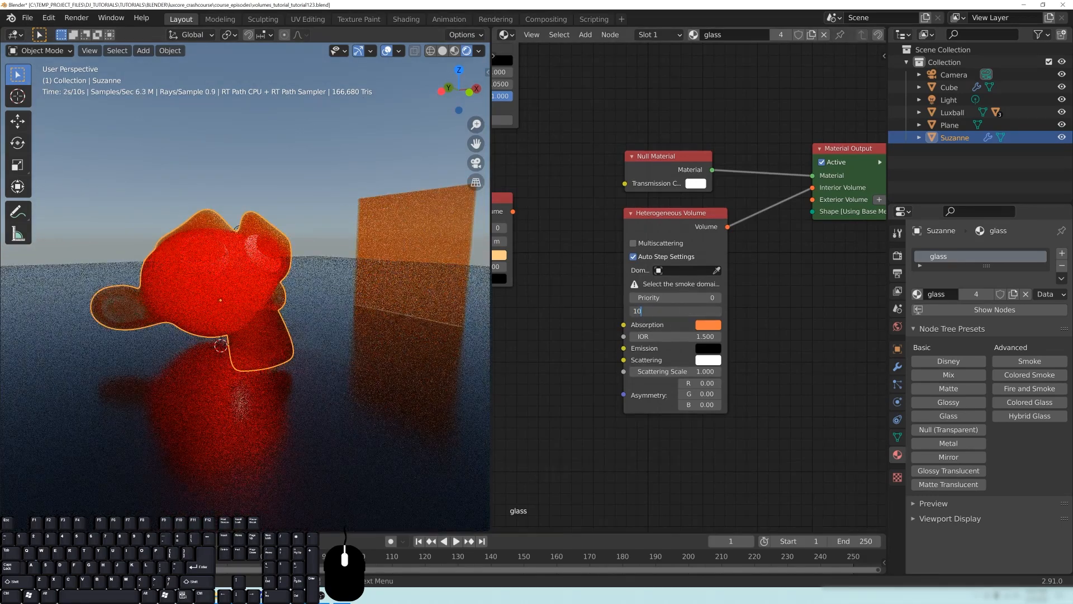
{"action": "type", "text": "0 m"}
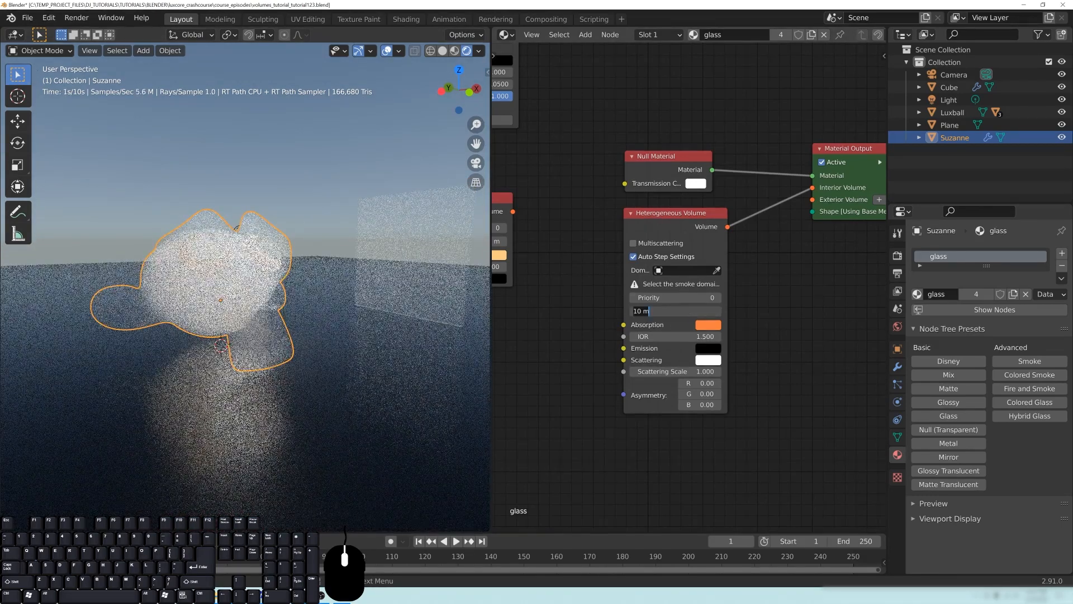
{"action": "type", "text": "2."}
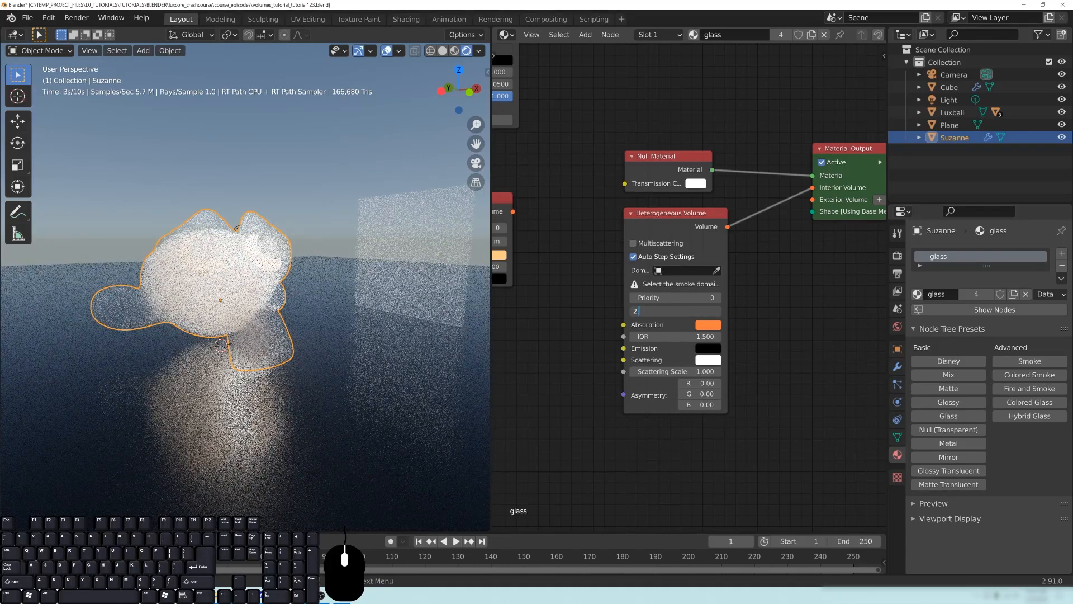
{"action": "type", "text": "5"}
{"action": "key", "text": "Return"}
{"action": "scroll", "coordinate": [289, 244], "scroll_direction": "up", "scroll_amount": 1}
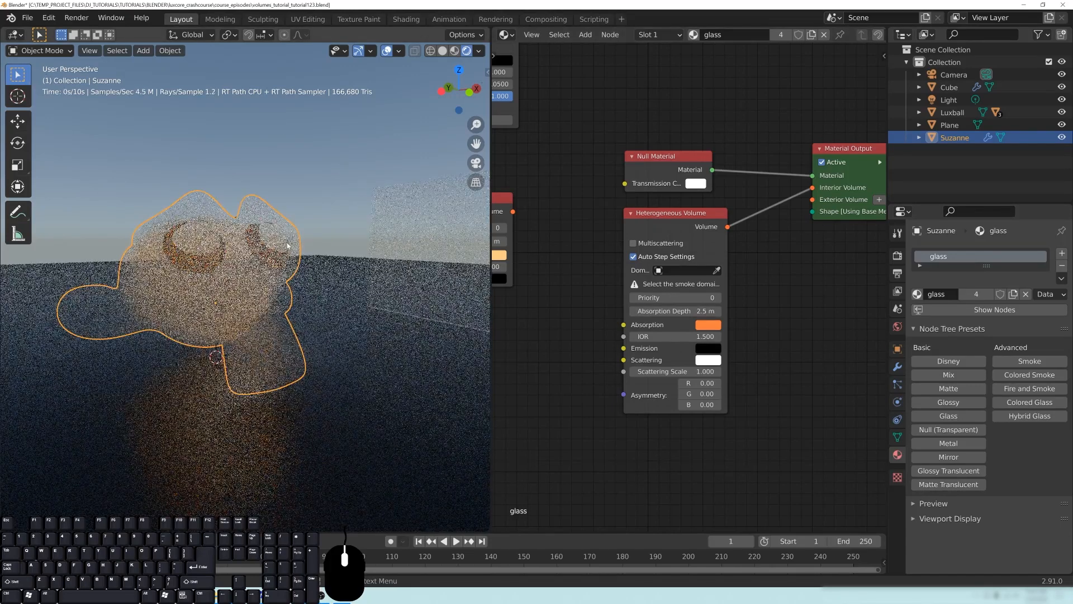
- Examine how the orange heterogeneous volume renders inside Suzanne and the Luxball from several viewpoints, ending framed on Suzanne
{"action": "middle_click_drag", "start_coordinate": [218, 292], "coordinate": [279, 229]}
{"action": "middle_click_drag", "start_coordinate": [207, 293], "coordinate": [233, 295]}
{"action": "mouse_move", "coordinate": [139, 354]}
{"action": "middle_mouse_down", "text": "shift"}
{"action": "mouse_move", "coordinate": [442, 302]}
{"action": "mouse_move", "coordinate": [63, 320]}
{"action": "mouse_move", "coordinate": [130, 346]}
{"action": "middle_mouse_up", "text": "shift"}
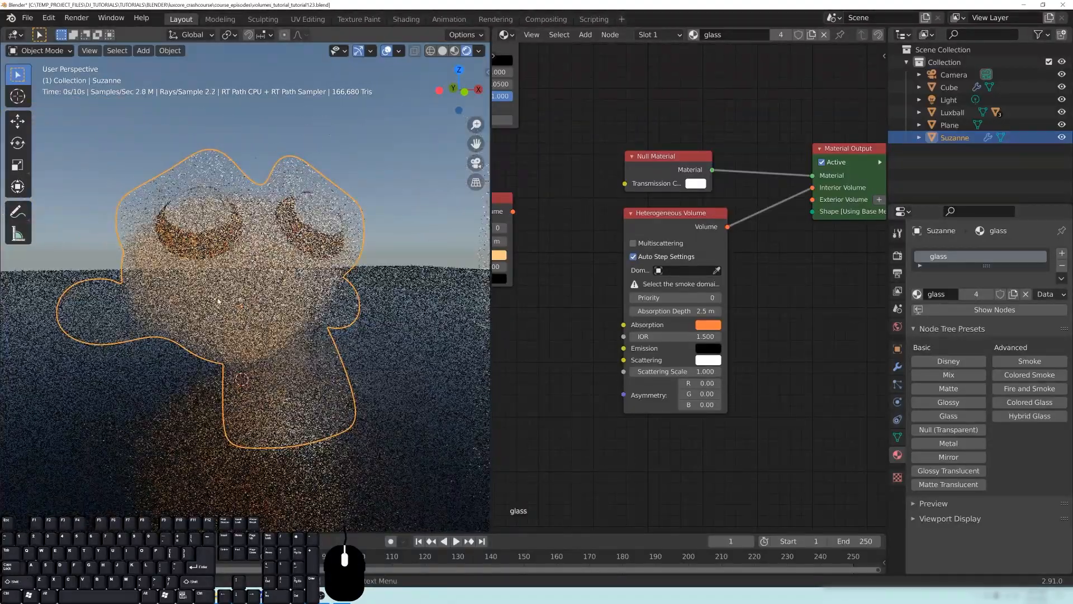
{"action": "middle_click_drag", "start_coordinate": [208, 319], "coordinate": [186, 261]}
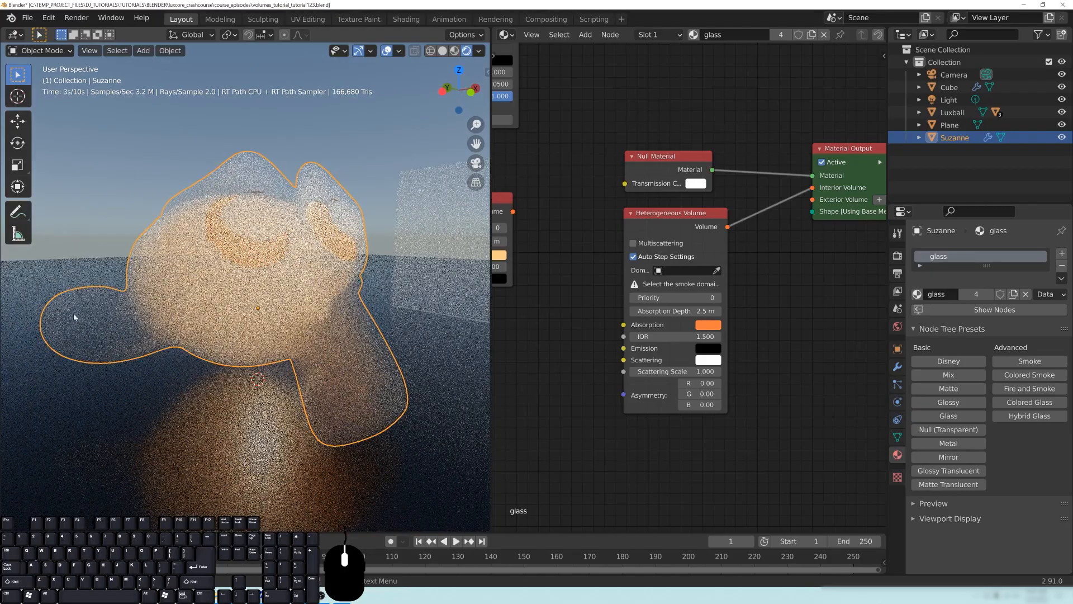
{"action": "scroll", "coordinate": [230, 314], "scroll_direction": "down", "scroll_amount": 6}
{"action": "middle_click_drag", "start_coordinate": [224, 311], "coordinate": [391, 288], "text": "shift"}
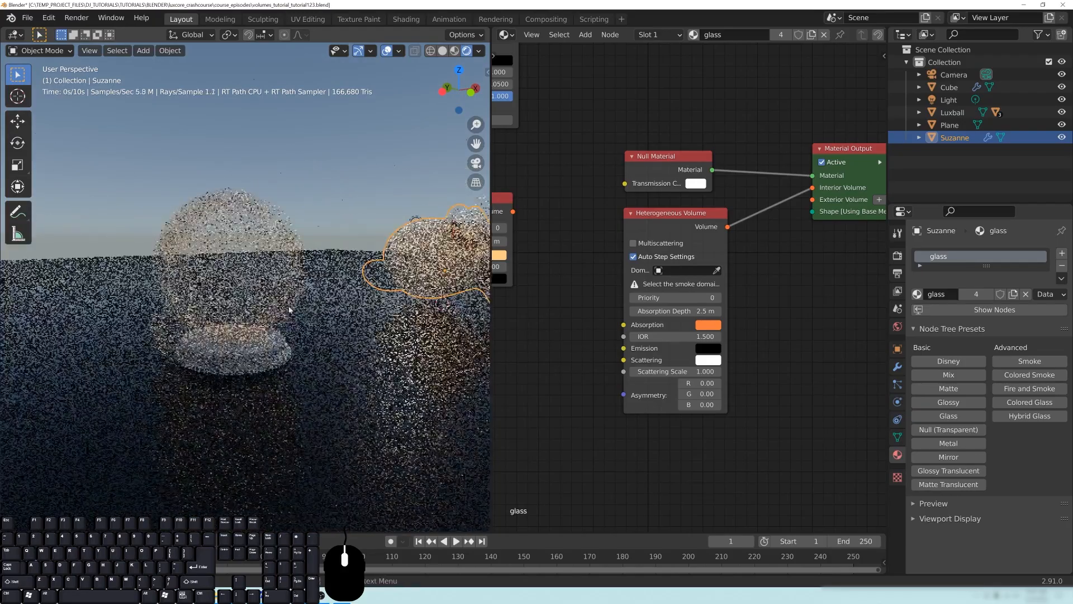
{"action": "middle_click_drag", "start_coordinate": [272, 280], "coordinate": [353, 262]}
{"action": "middle_click_drag", "start_coordinate": [483, 303], "coordinate": [338, 304], "text": "shift"}
{"action": "key", "text": "KP_Decimal"}
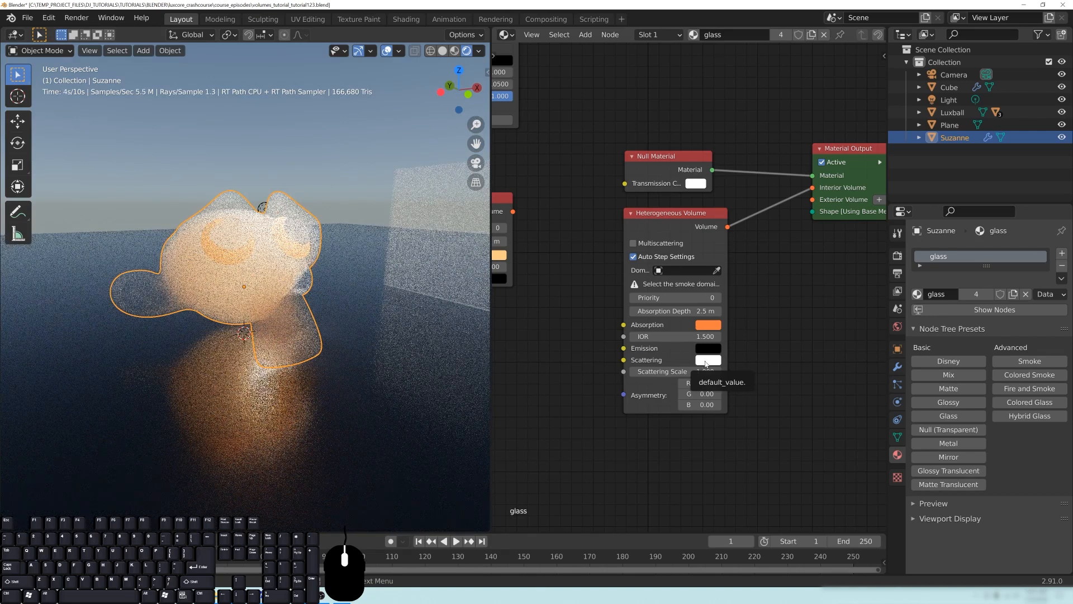
- Try a scattering scale of 10 on the Heterogeneous Volume node and inspect Suzanne from the front
{"action": "left_click", "coordinate": [667, 372]}
{"action": "type", "text": "10"}
{"action": "key", "text": "Return"}
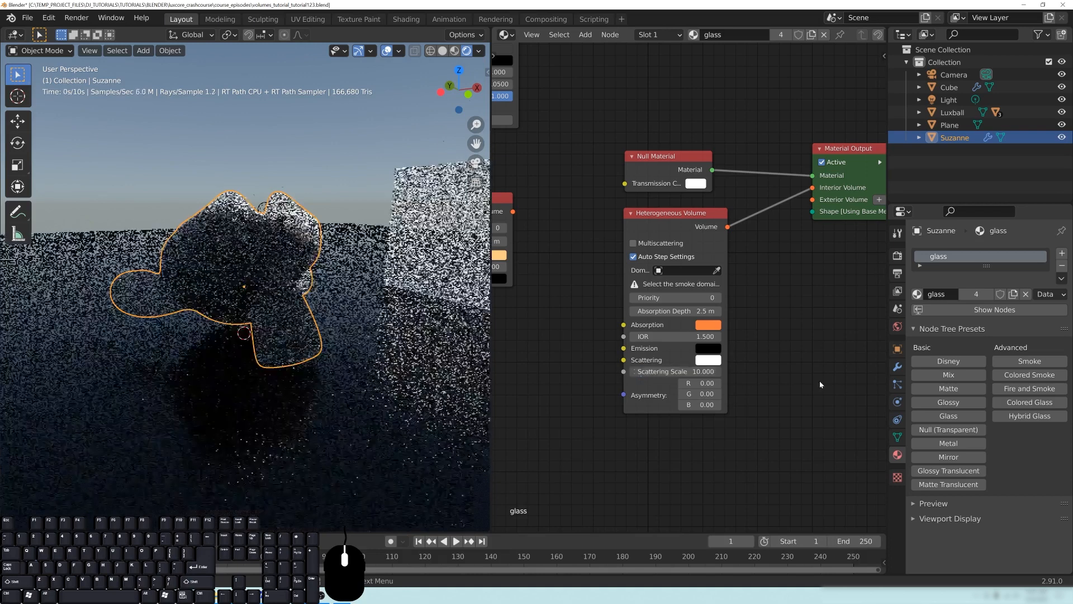
{"action": "middle_click_drag", "start_coordinate": [314, 331], "coordinate": [342, 319]}
{"action": "scroll", "coordinate": [343, 319], "scroll_direction": "up", "scroll_amount": 3}
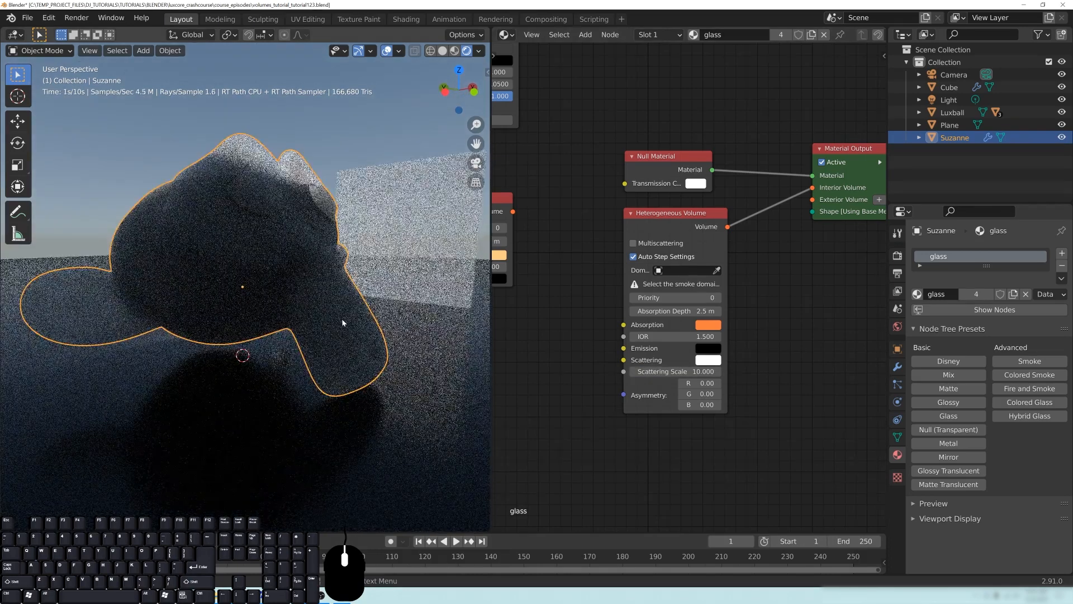
{"action": "middle_click_drag", "start_coordinate": [370, 297], "coordinate": [360, 176]}
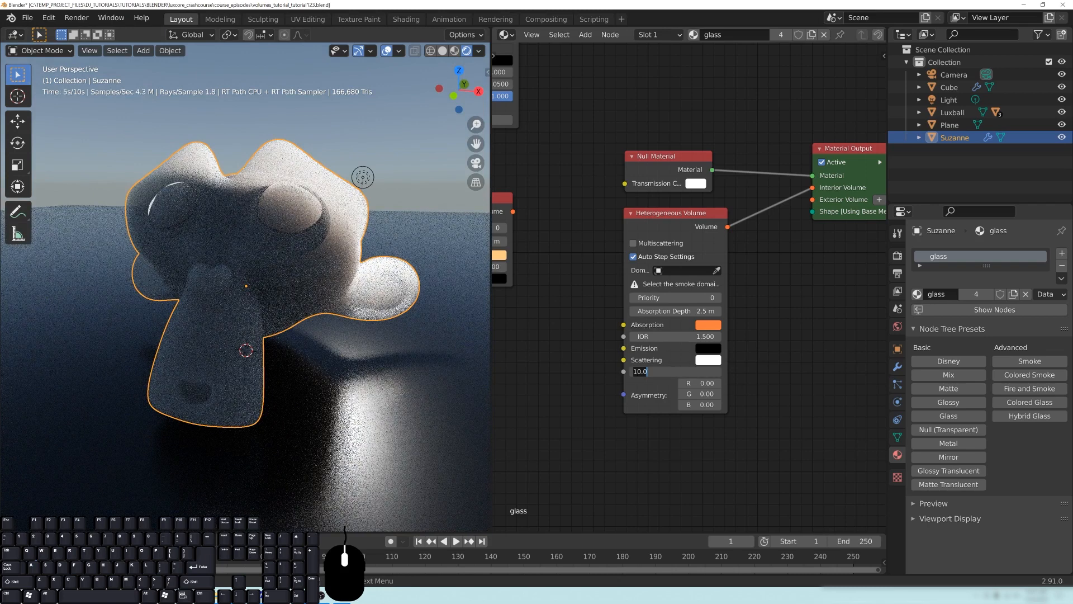
- Set the Heterogeneous Volume node's scattering scale to 0.1 and its absorption colour to black
{"action": "key", "text": "Return"}
{"action": "middle_click_drag", "start_coordinate": [283, 221], "coordinate": [321, 213]}
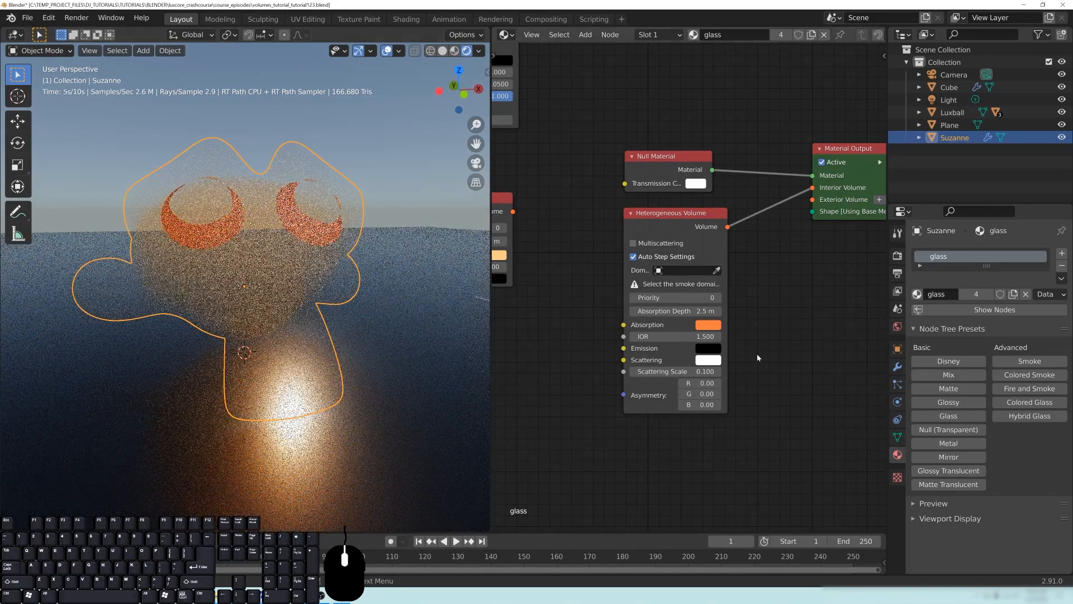
{"action": "left_click", "coordinate": [714, 330]}
{"action": "left_click_drag", "start_coordinate": [793, 246], "coordinate": [792, 269]}
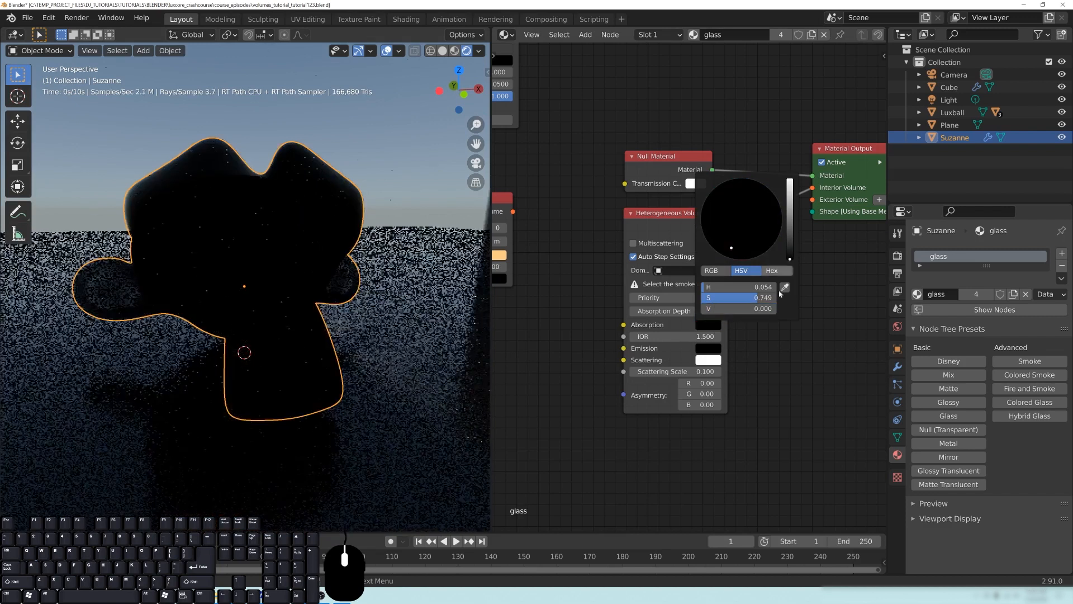
{"action": "middle_click_drag", "start_coordinate": [280, 322], "coordinate": [322, 314]}
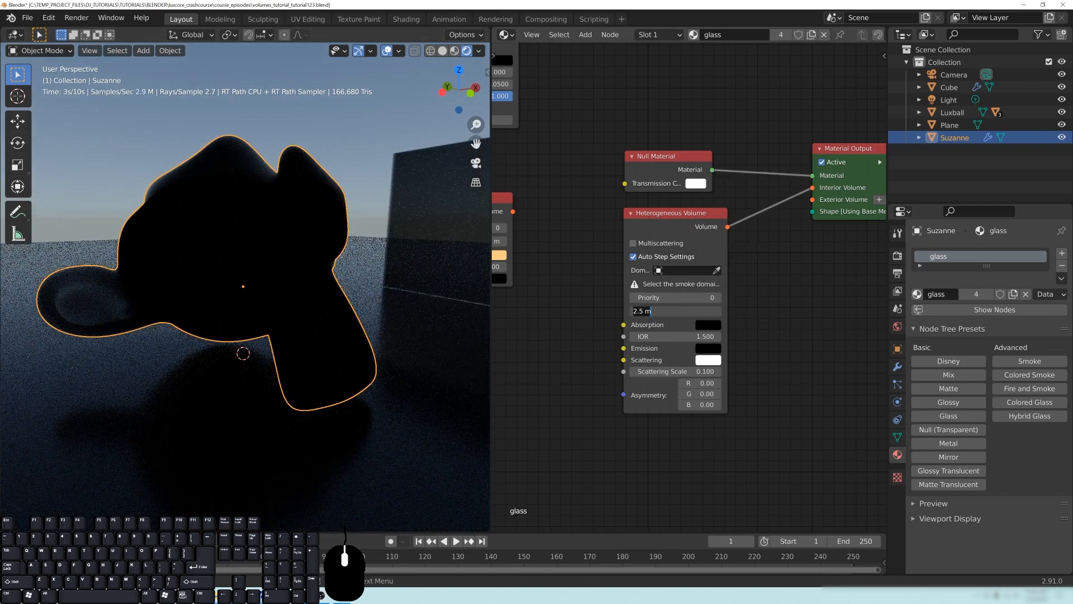
- Set the Heterogeneous Volume node's absorption depth to 50 m and its IOR to 1.0
{"action": "type", "text": "50"}
{"action": "key", "text": "Return"}
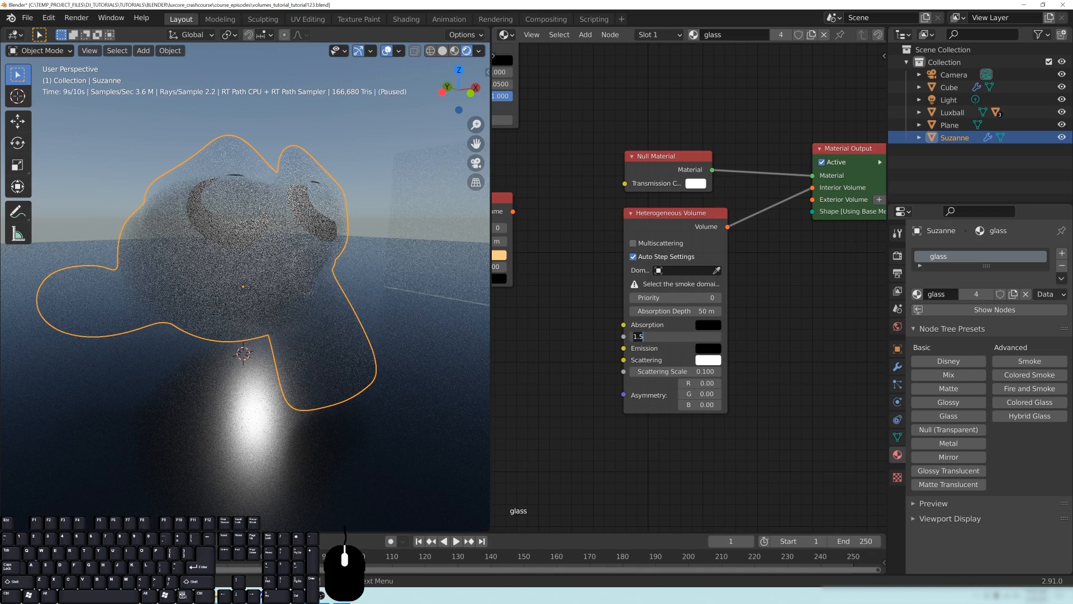
{"action": "key", "text": "Return"}
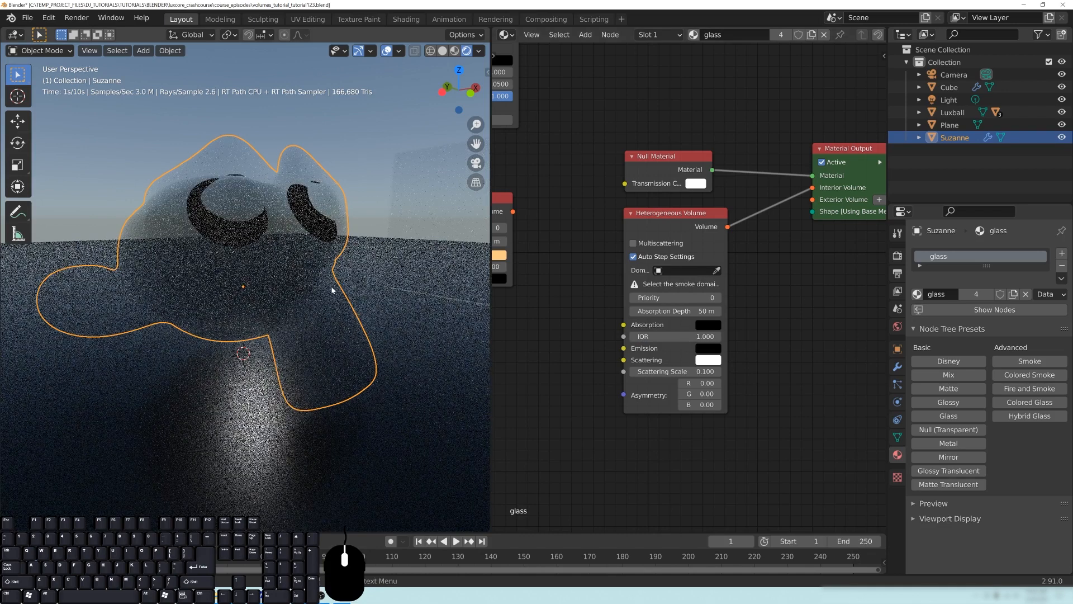
{"action": "scroll", "coordinate": [341, 270], "scroll_direction": "down", "scroll_amount": 5}
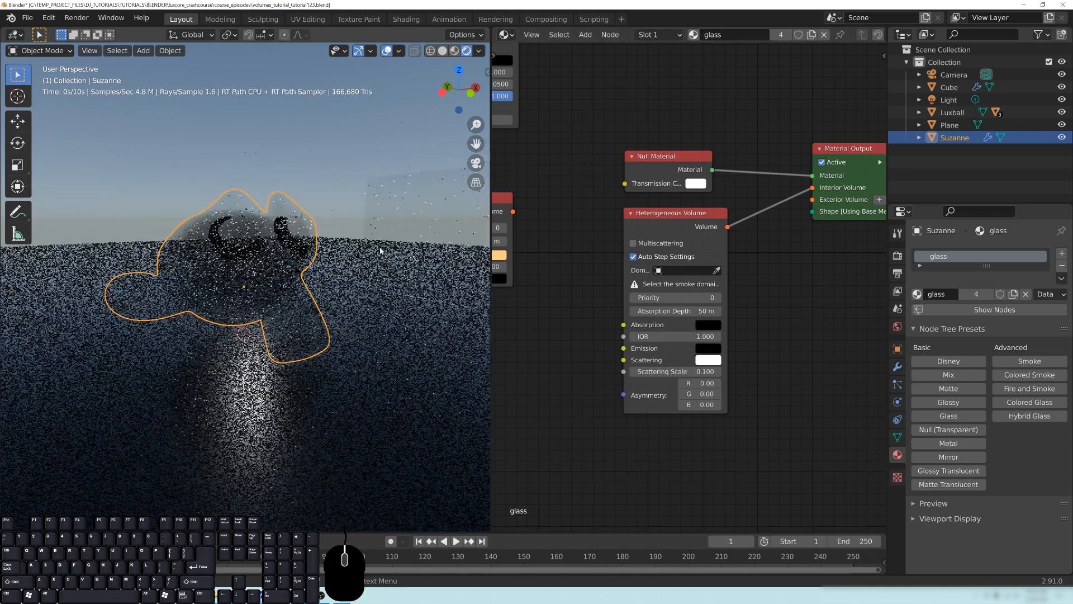
{"action": "middle_click_drag", "start_coordinate": [281, 274], "coordinate": [319, 268]}
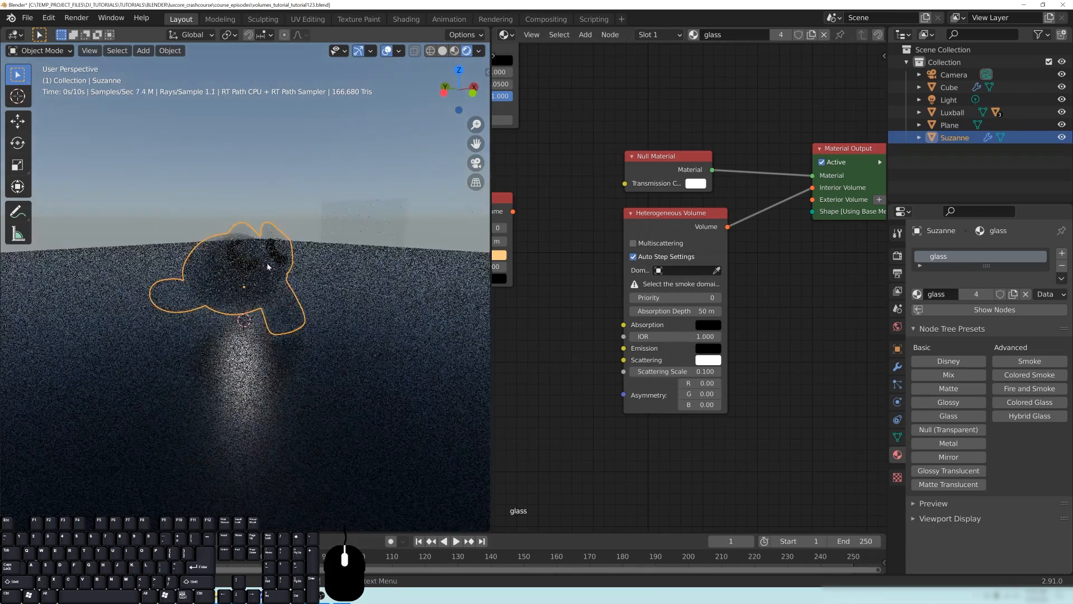
{"action": "scroll", "coordinate": [310, 276], "scroll_direction": "down", "scroll_amount": 1}
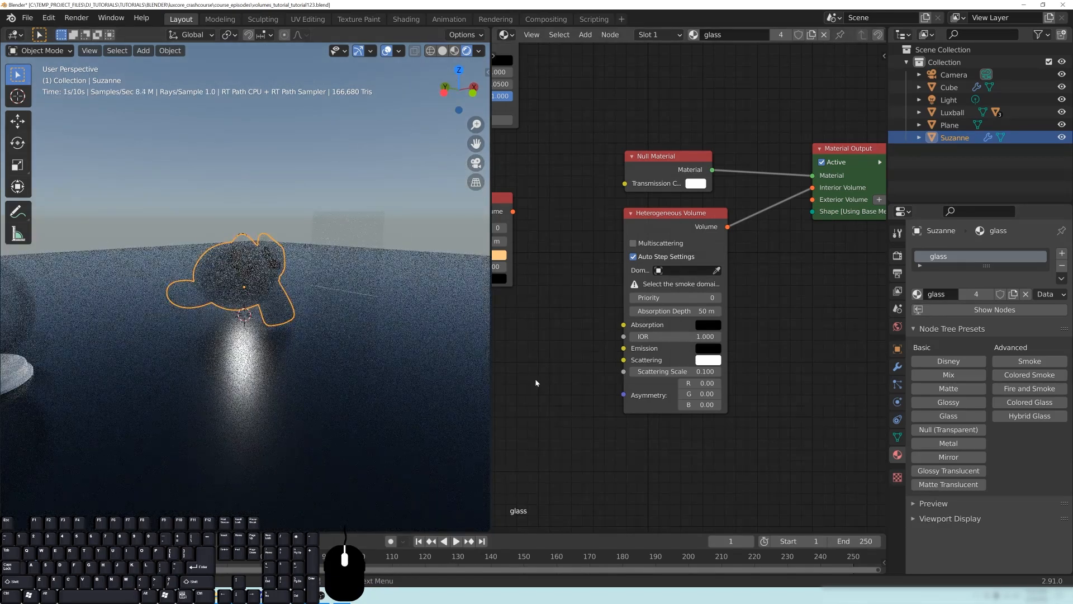
{"action": "left_click_drag", "start_coordinate": [583, 384], "coordinate": [555, 429]}
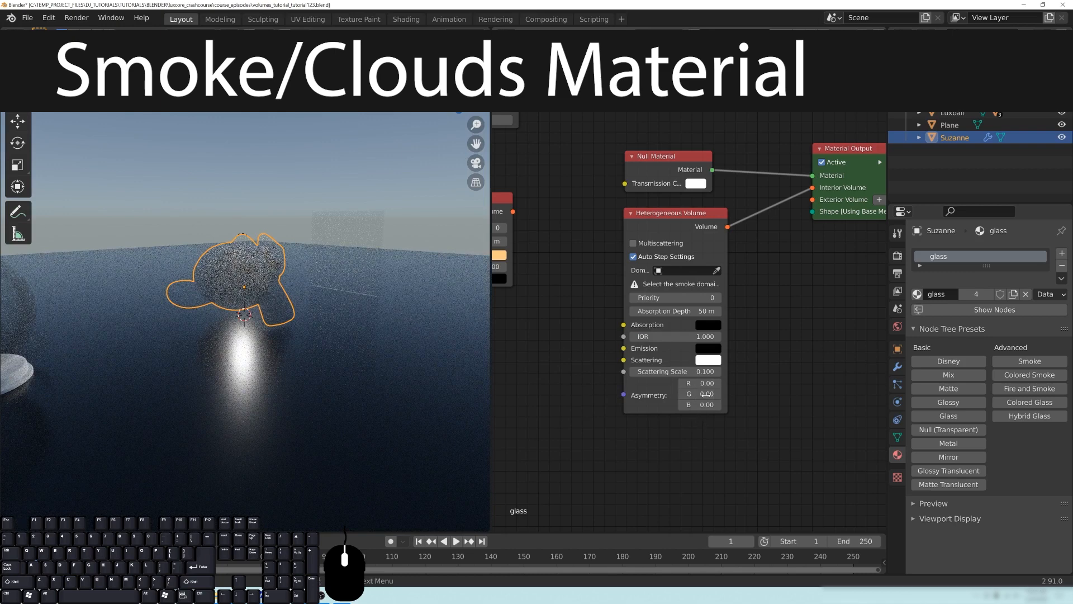
{"action": "middle_click_drag", "start_coordinate": [336, 308], "coordinate": [262, 271]}
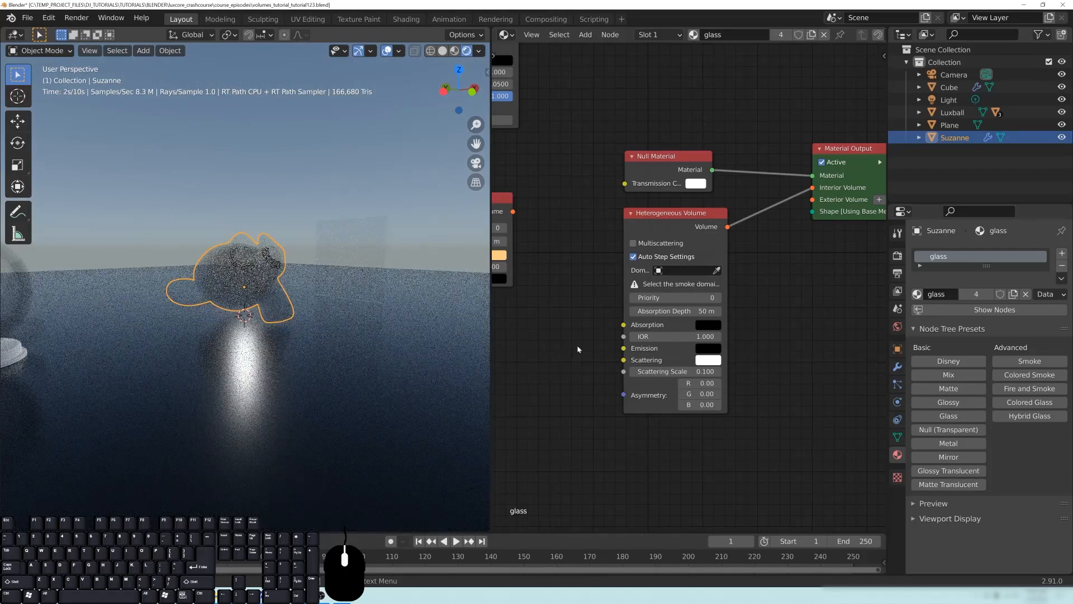
- Move the Clear Volume and Homogeneous Volume nodes aside so they sit stacked, away from the Heterogeneous Volume node
{"action": "middle_click_drag", "start_coordinate": [580, 366], "coordinate": [711, 351]}
{"action": "scroll", "coordinate": [698, 293], "scroll_direction": "down", "scroll_amount": 4}
{"action": "left_click_drag", "start_coordinate": [651, 235], "coordinate": [590, 219]}
{"action": "left_click_drag", "start_coordinate": [599, 311], "coordinate": [541, 289]}
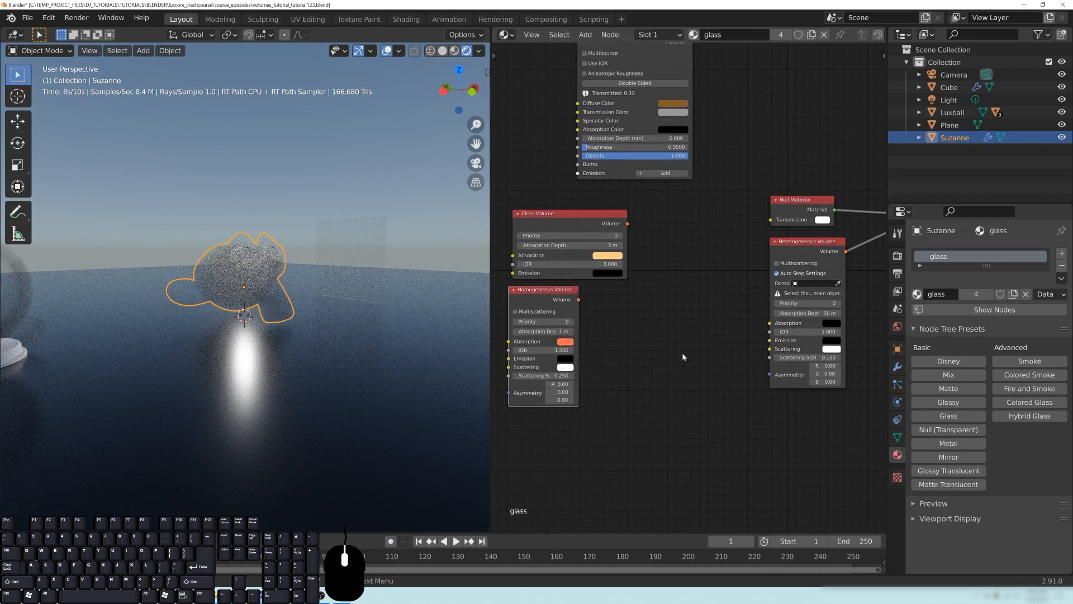
- Add a Blender Voronoi texture node in the free space below the Heterogeneous Volume node, on its input side
{"action": "middle_click_drag", "start_coordinate": [681, 352], "coordinate": [645, 314]}
{"action": "key", "text": "shift+a"}
{"action": "mouse_move", "coordinate": [644, 320]}
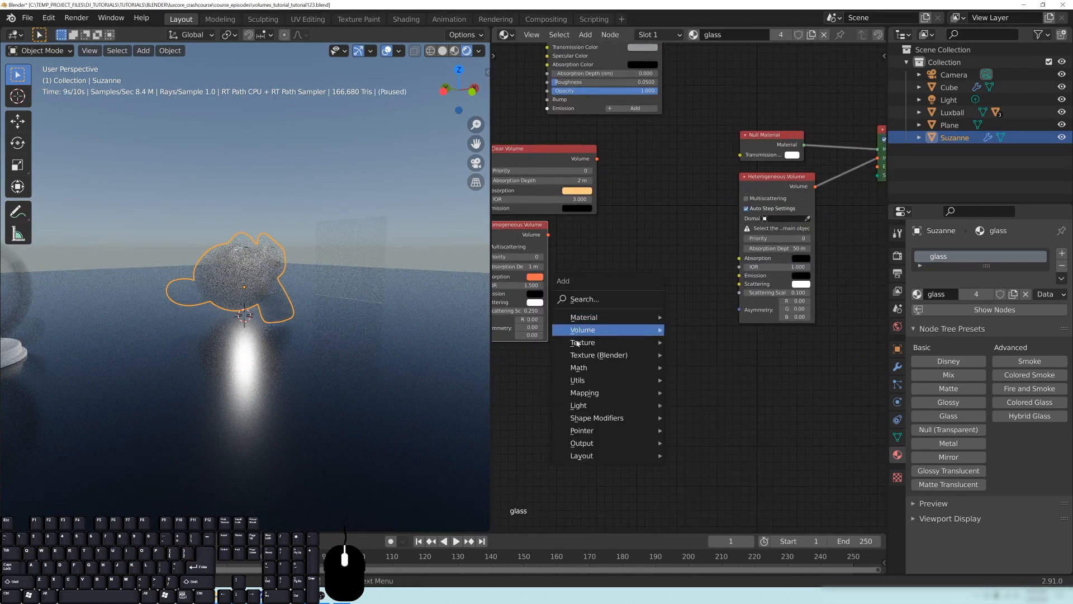
{"action": "mouse_move", "coordinate": [589, 398]}
{"action": "mouse_move", "coordinate": [595, 352]}
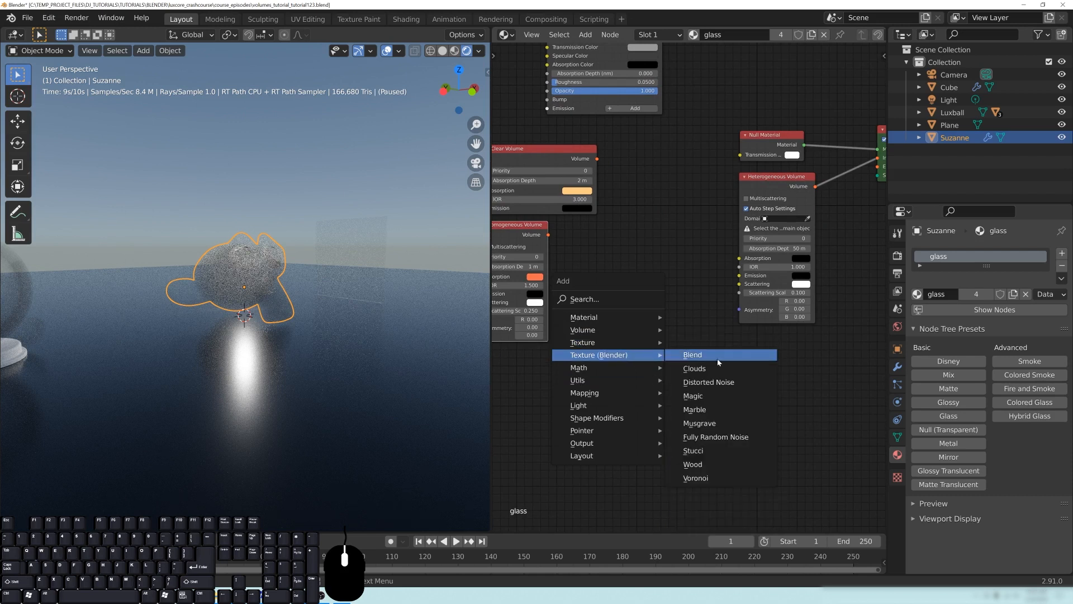
{"action": "left_click", "coordinate": [707, 482]}
{"action": "left_click", "coordinate": [615, 385]}
{"action": "left_click", "coordinate": [617, 362]}
{"action": "left_click", "coordinate": [674, 399]}
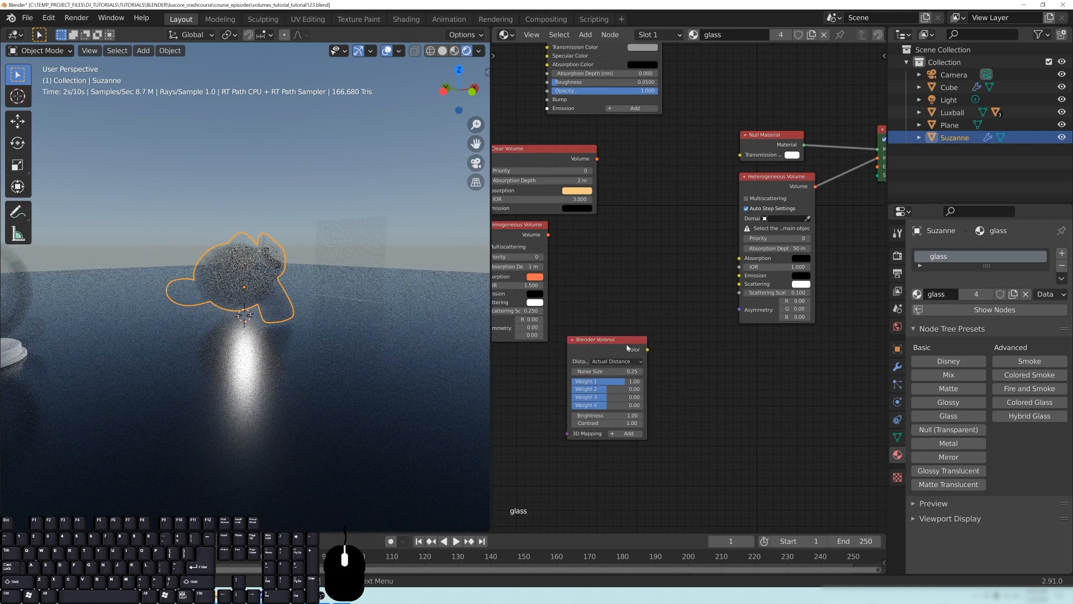
- Connect the Blender Voronoi node's Color output to the preview material and inspect the pattern on Suzanne
{"action": "left_click_drag", "start_coordinate": [647, 350], "coordinate": [876, 102]}
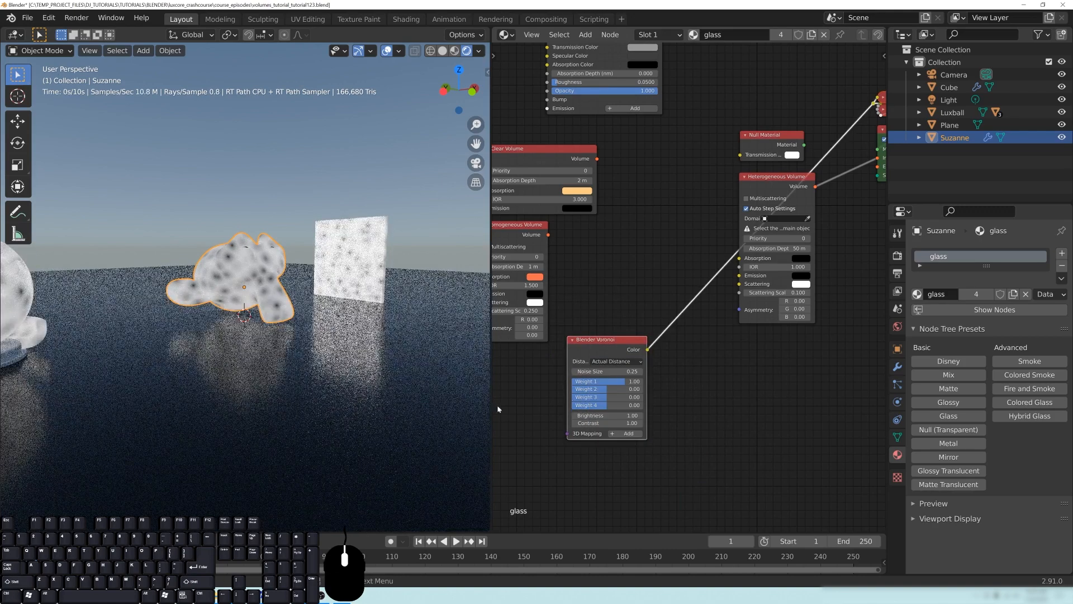
{"action": "scroll", "coordinate": [377, 344], "scroll_direction": "up", "scroll_amount": 4}
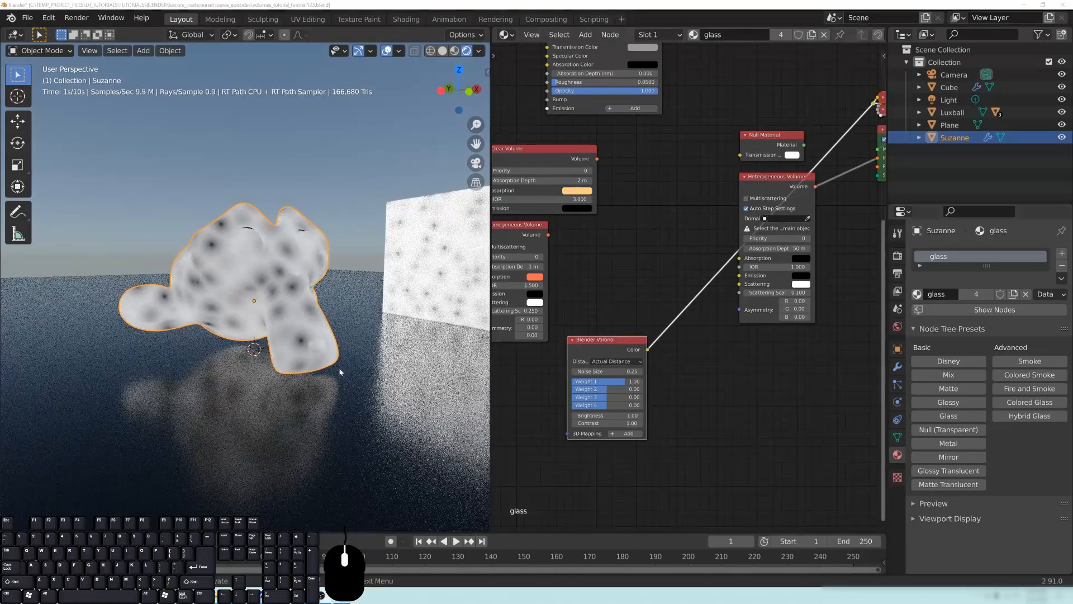
{"action": "middle_click_drag", "start_coordinate": [320, 327], "coordinate": [326, 325]}
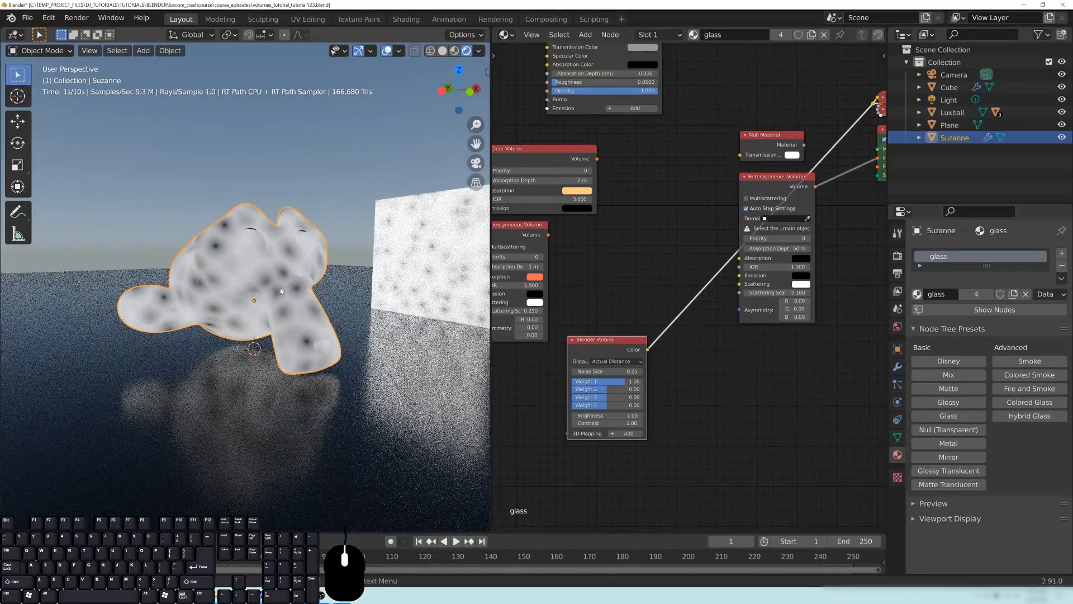
- Try the Chebychev, Minkowsky and Minkowsky 4 distance metrics on the Blender Voronoi node
{"action": "middle_click_drag", "start_coordinate": [600, 377], "coordinate": [606, 374]}
{"action": "left_click", "coordinate": [613, 358]}
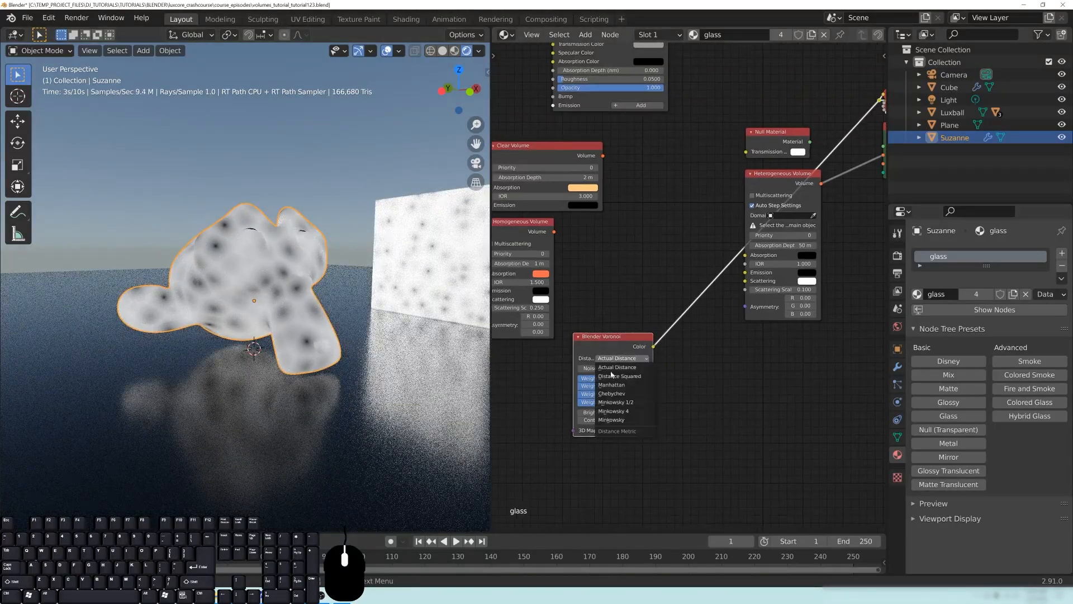
{"action": "left_click", "coordinate": [615, 394]}
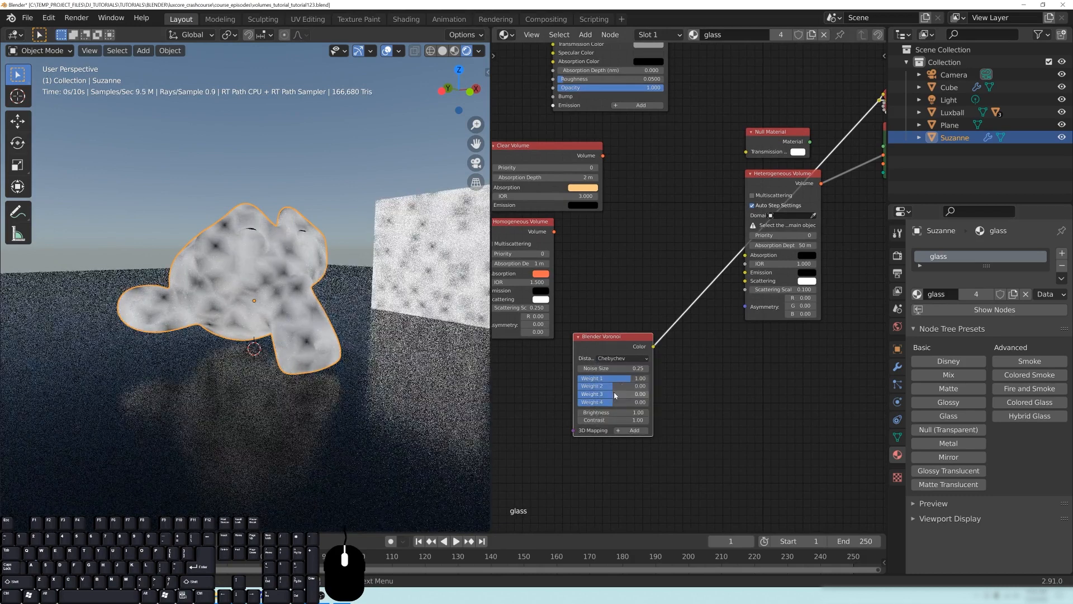
{"action": "left_click", "coordinate": [621, 358]}
{"action": "left_click", "coordinate": [621, 421]}
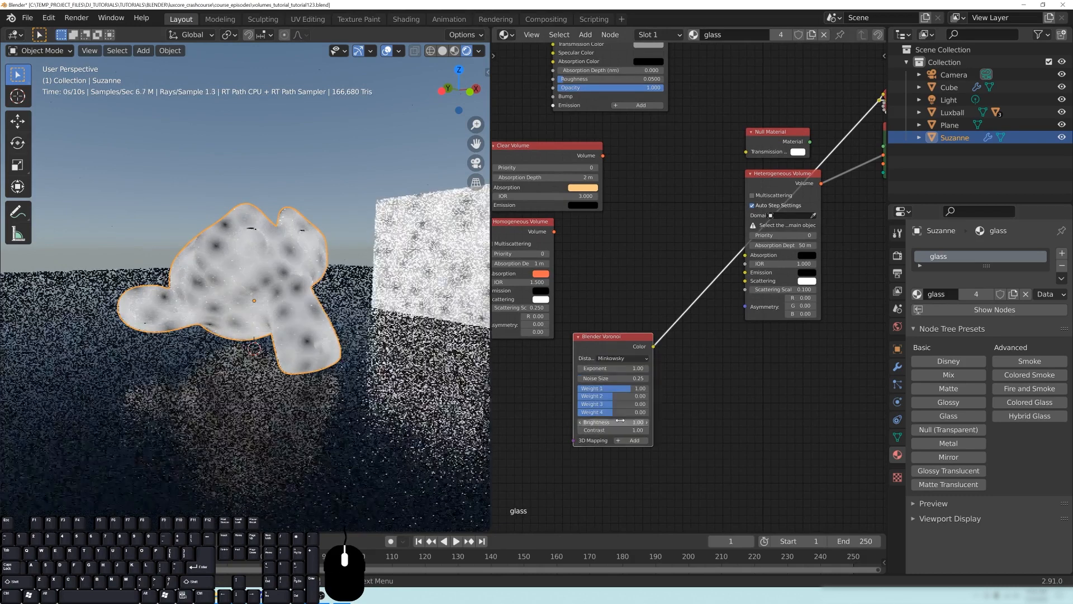
{"action": "left_click", "coordinate": [629, 357]}
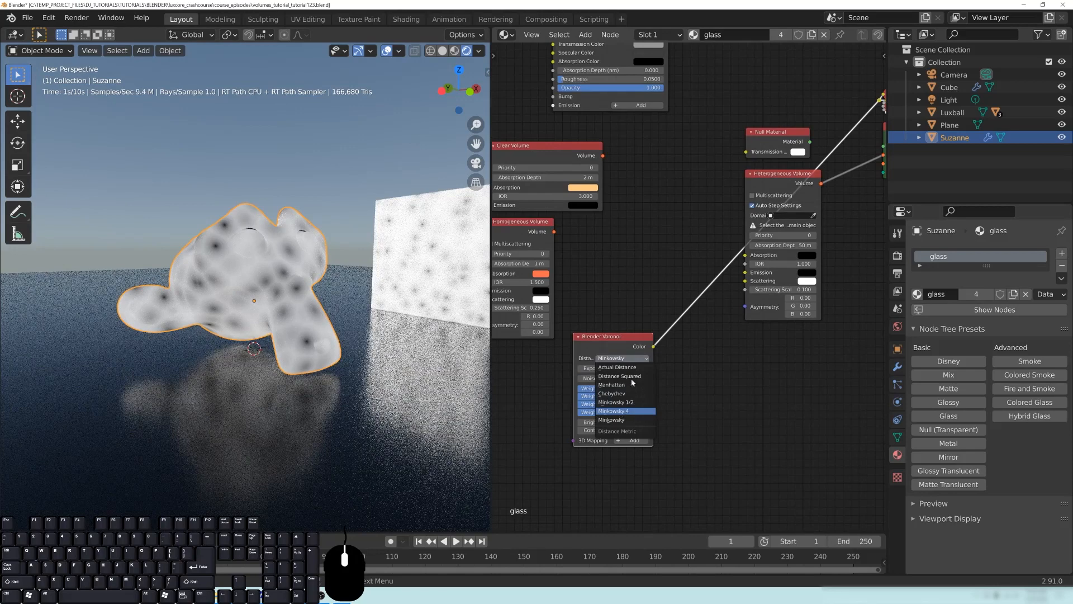
{"action": "left_click", "coordinate": [615, 411]}
- Set the Blender Voronoi node's distance metric to Manhattan
{"action": "left_click", "coordinate": [620, 359]}
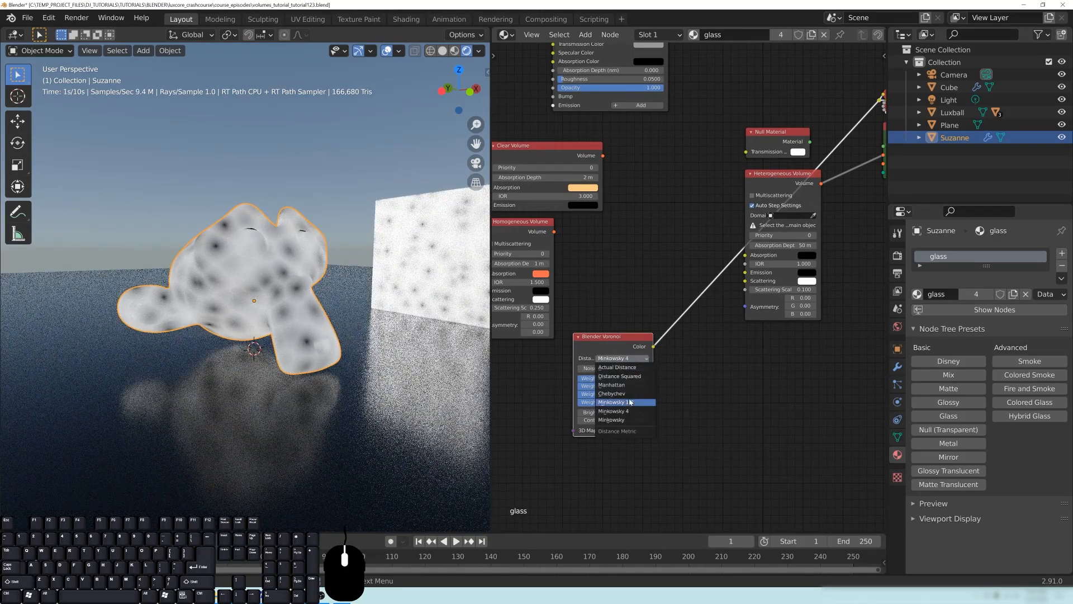
{"action": "left_click", "coordinate": [623, 385]}
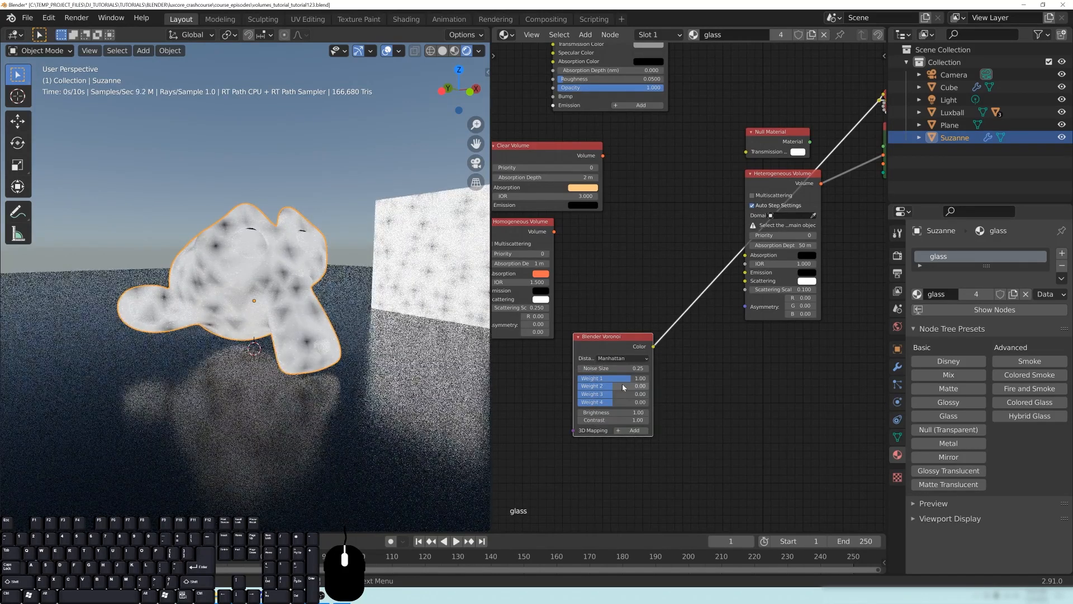
{"action": "middle_click_drag", "start_coordinate": [724, 404], "coordinate": [721, 402]}
{"action": "scroll", "coordinate": [699, 403], "scroll_direction": "up", "scroll_amount": 2}
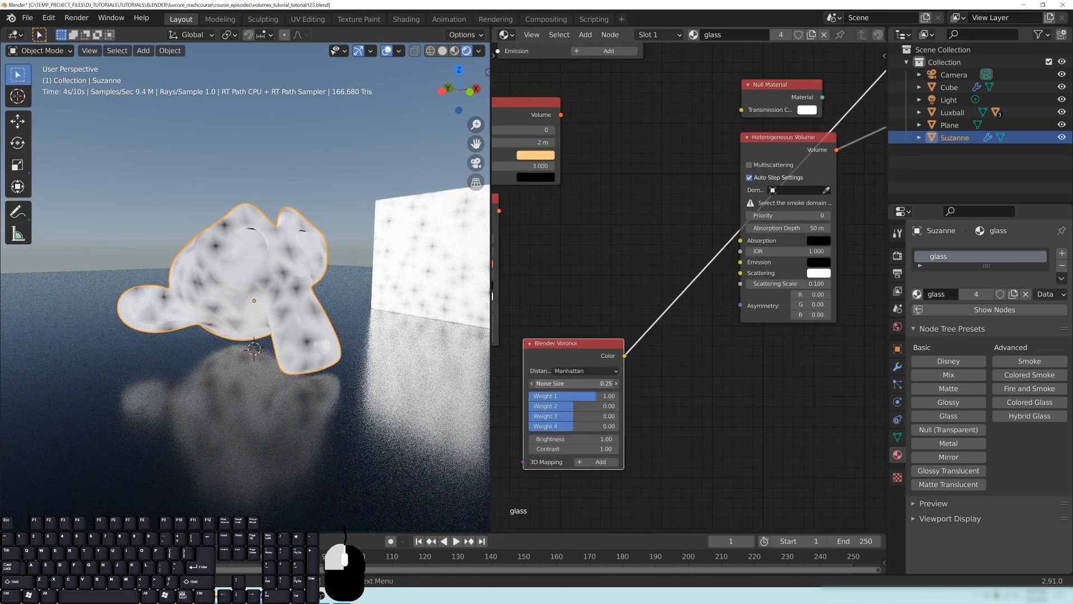
- Set the Blender Voronoi node's noise size to 0.19 and shift the node to free space beside it
{"action": "left_click_drag", "start_coordinate": [575, 383], "coordinate": [620, 383]}
{"action": "left_click_drag", "start_coordinate": [574, 383], "coordinate": [551, 384]}
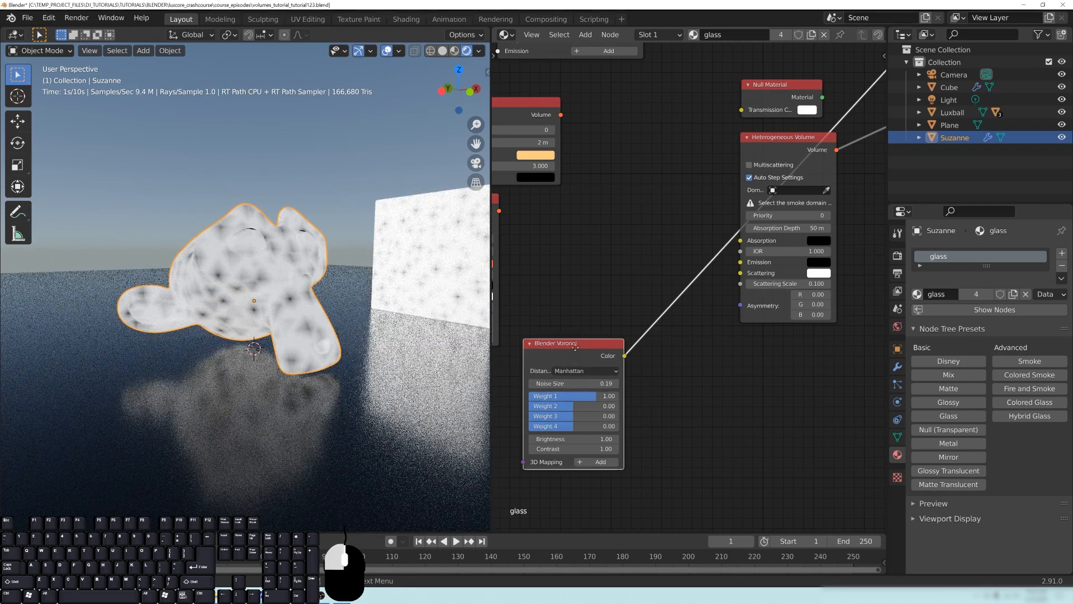
{"action": "left_click_drag", "start_coordinate": [575, 348], "coordinate": [540, 324]}
- Insert a ColorRamp node into the Blender Voronoi node's Color output link, with Voronoi feeding its Amount
{"action": "middle_click_drag", "start_coordinate": [646, 371], "coordinate": [681, 378]}
{"action": "key", "text": "shift+a"}
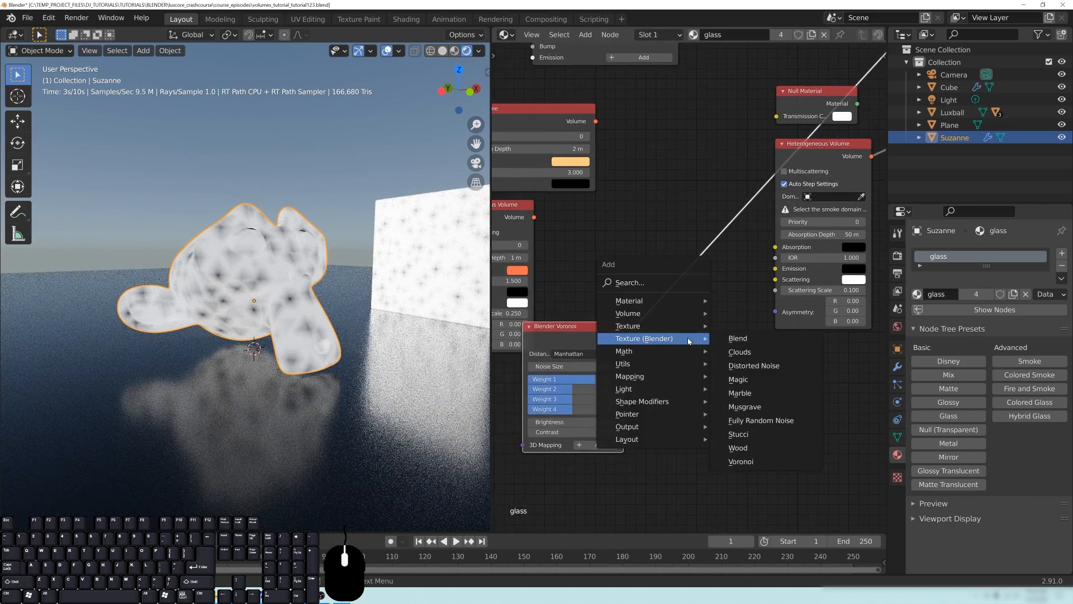
{"action": "mouse_move", "coordinate": [650, 368]}
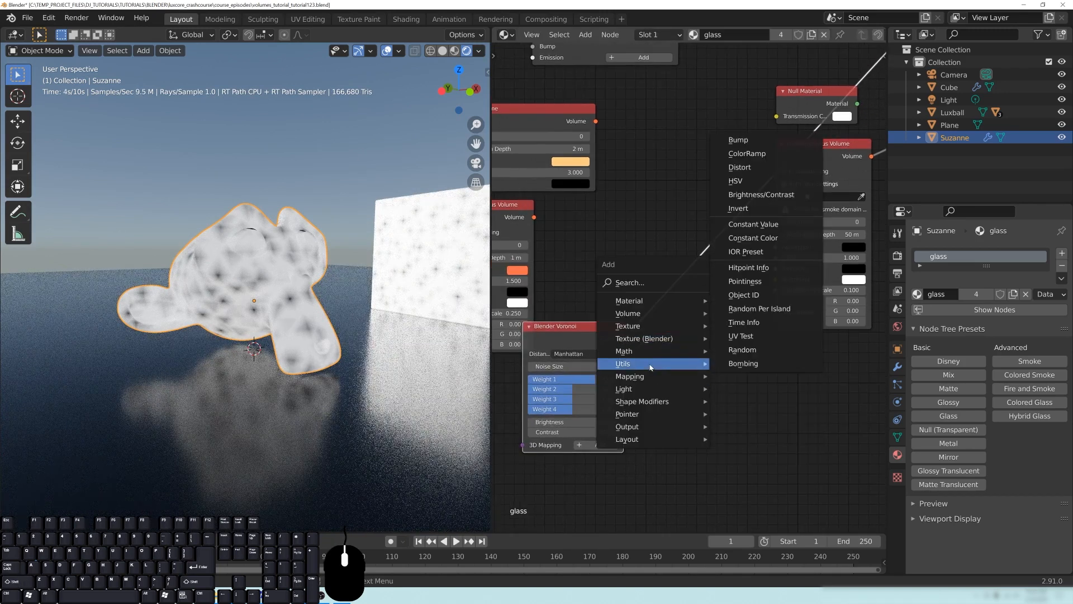
{"action": "left_click", "coordinate": [748, 153]}
{"action": "left_click", "coordinate": [684, 262]}
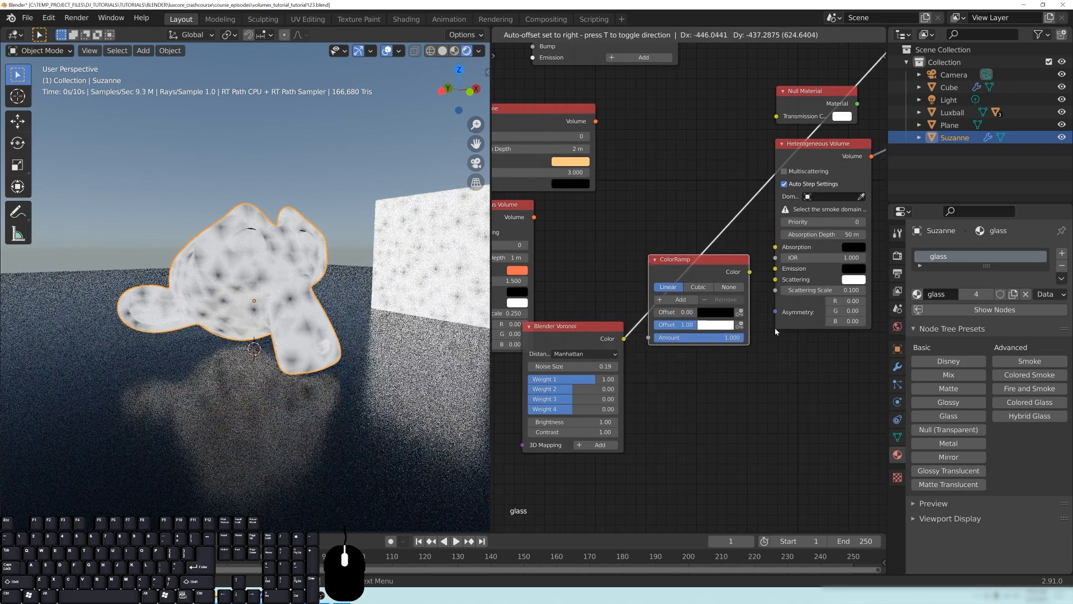
- Move the ColorRamp node away from the Heterogeneous Volume node and connect its Color output to Scattering Scale
{"action": "middle_click_drag", "start_coordinate": [799, 342], "coordinate": [704, 355]}
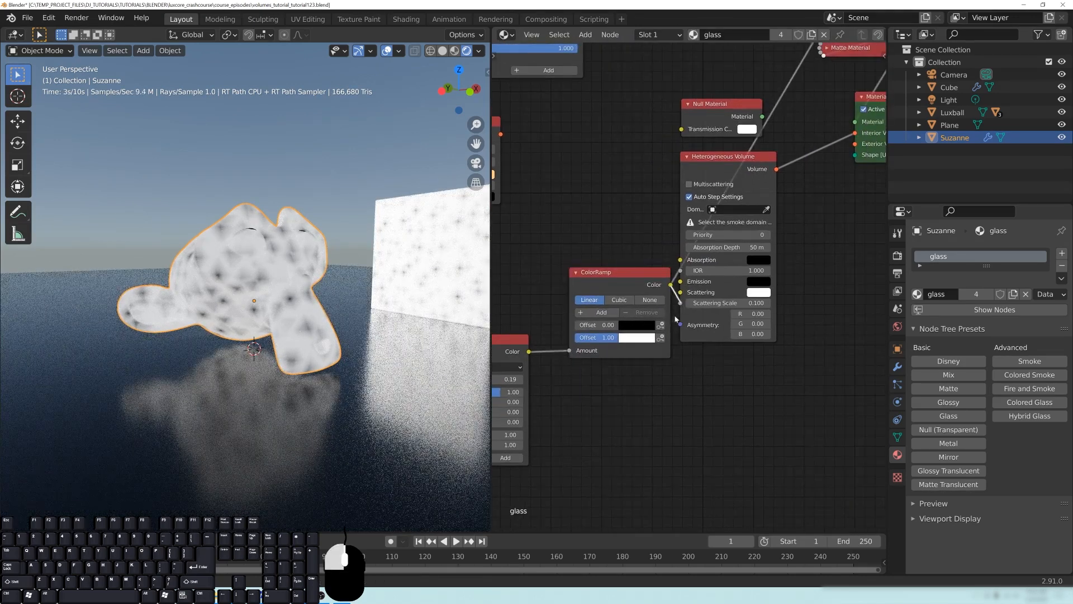
{"action": "left_click_drag", "start_coordinate": [629, 279], "coordinate": [591, 258]}
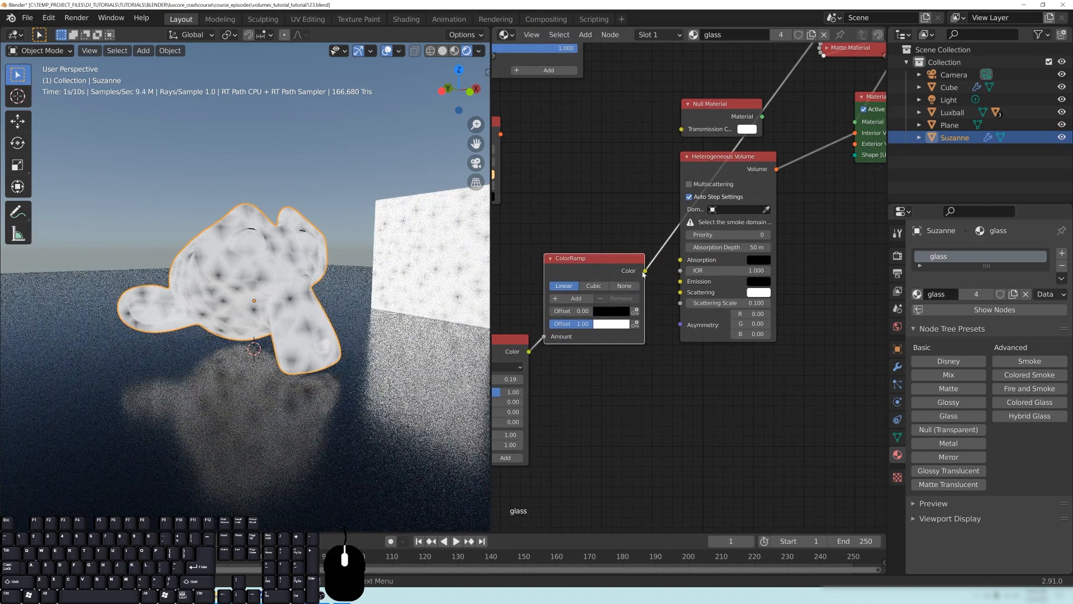
{"action": "middle_click_drag", "start_coordinate": [732, 205], "coordinate": [730, 207]}
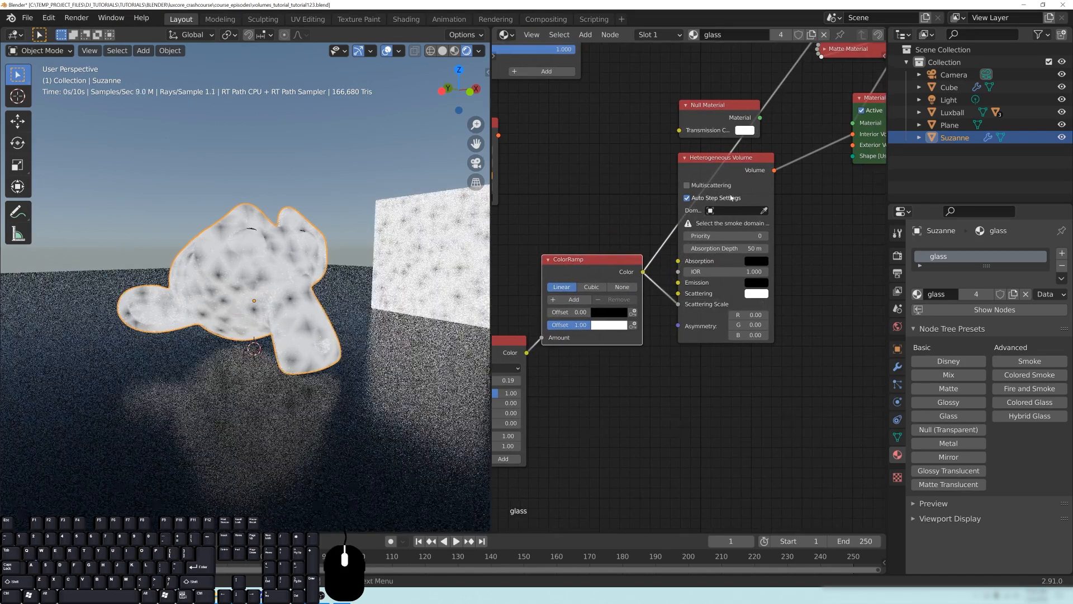
- Remove the Matte preview material and connect the Null Material to the Material Output's Material input
{"action": "left_click_drag", "start_coordinate": [744, 162], "coordinate": [786, 171]}
{"action": "middle_click_drag", "start_coordinate": [740, 105], "coordinate": [610, 229]}
{"action": "key", "text": "ctrl+x"}
{"action": "left_click_drag", "start_coordinate": [610, 230], "coordinate": [638, 221]}
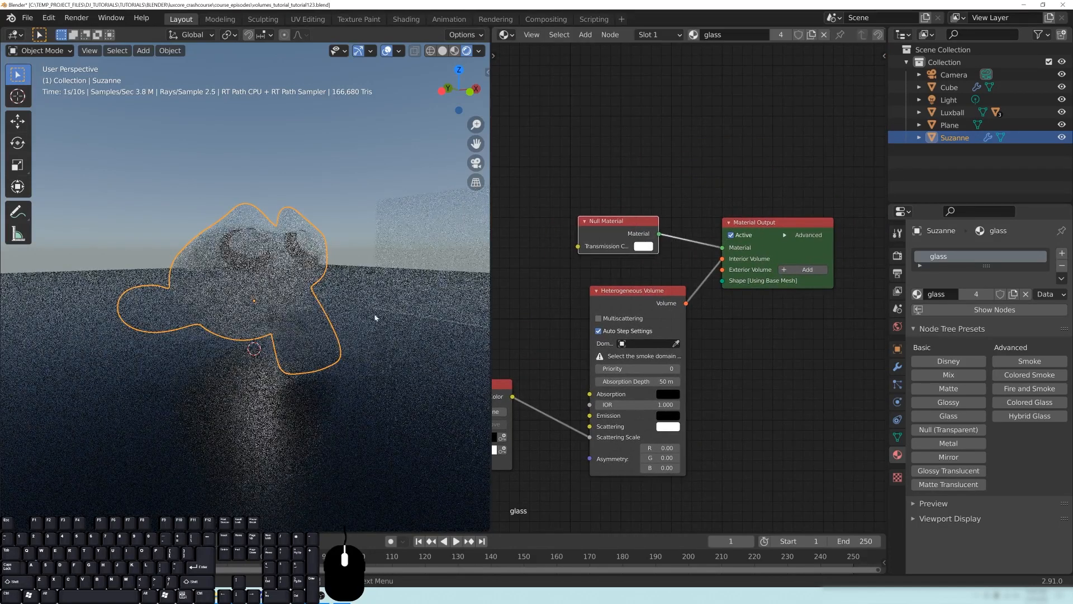
- Set the ColorRamp's black stop offset to 0.34 and its white stop offset to 0.84
{"action": "scroll", "coordinate": [366, 312], "scroll_direction": "up", "scroll_amount": 2}
{"action": "middle_click_drag", "start_coordinate": [528, 336], "coordinate": [631, 307]}
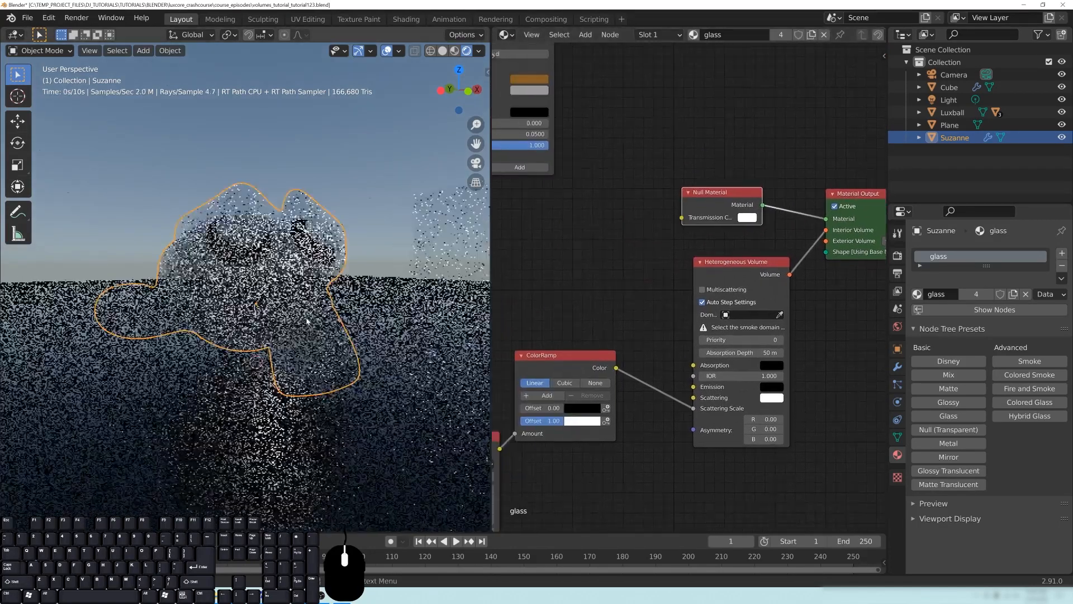
{"action": "middle_click_drag", "start_coordinate": [766, 440], "coordinate": [800, 428]}
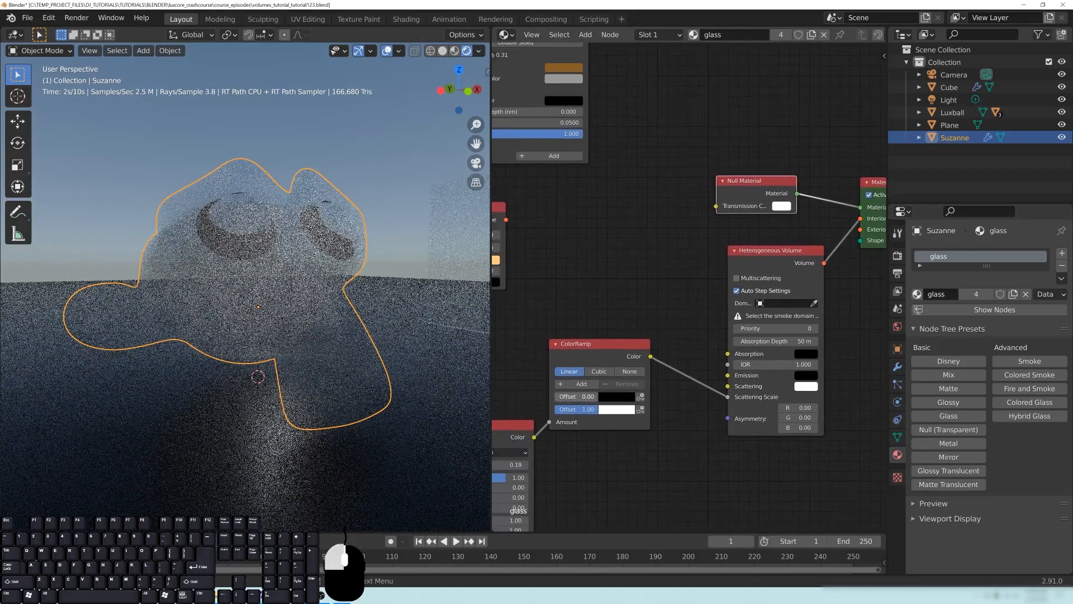
{"action": "left_click_drag", "start_coordinate": [557, 397], "coordinate": [584, 408]}
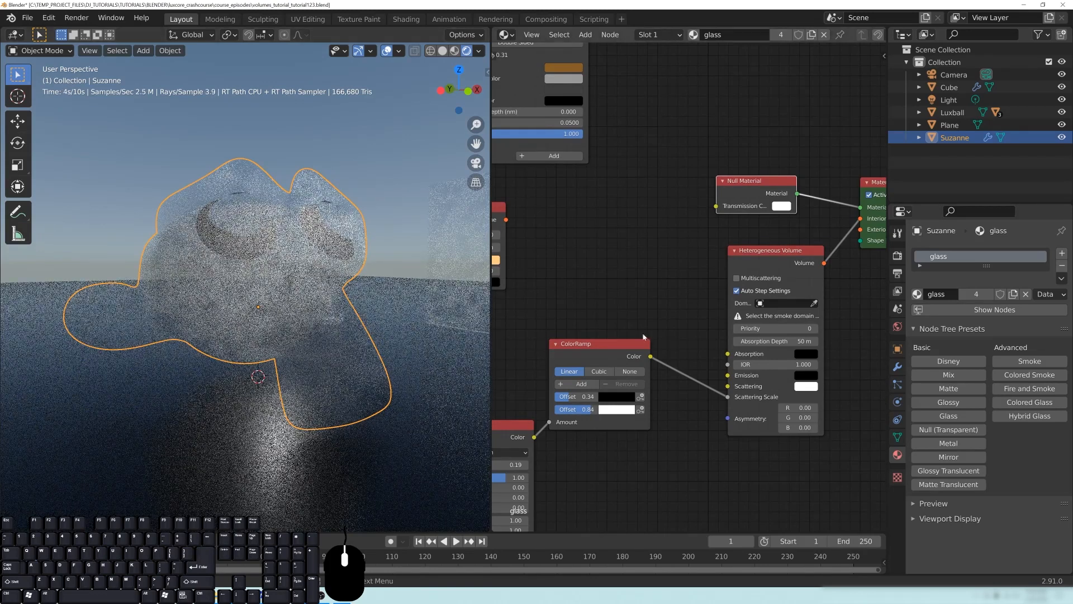
- Insert a Multiply math node between the ColorRamp's Color output and the Heterogeneous Volume's Scattering Scale
{"action": "left_click_drag", "start_coordinate": [606, 338], "coordinate": [594, 321]}
{"action": "key", "text": "shift+a"}
{"action": "mouse_move", "coordinate": [686, 381]}
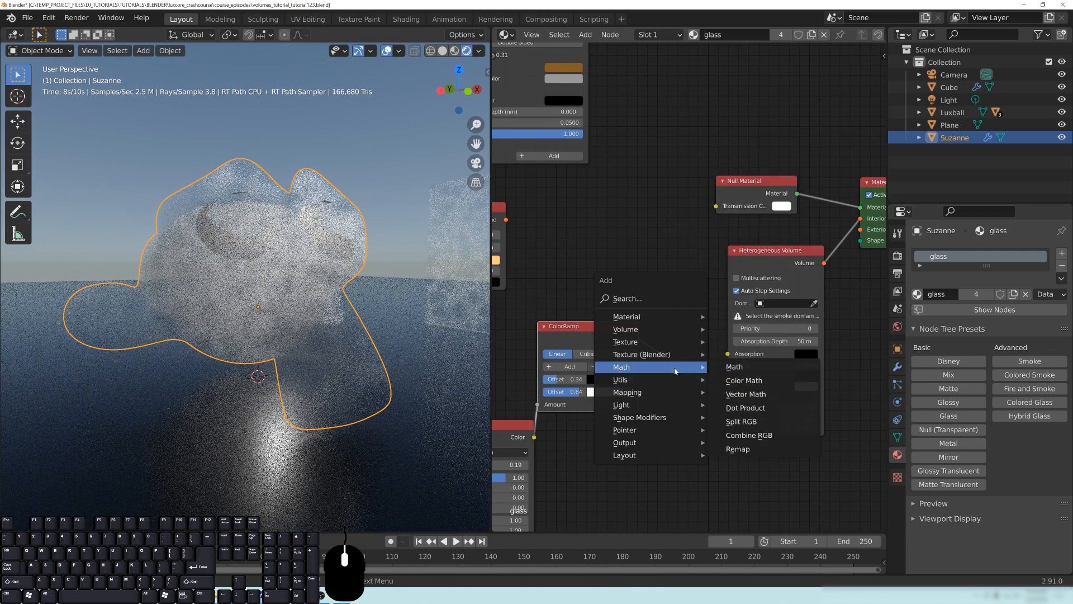
{"action": "left_click", "coordinate": [726, 366]}
{"action": "left_click", "coordinate": [723, 422]}
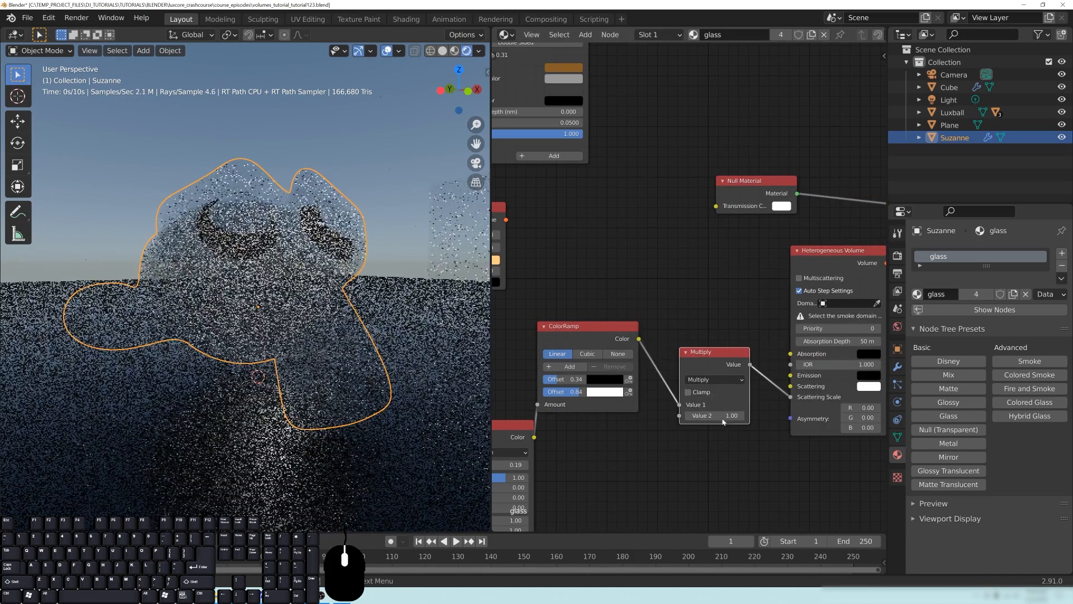
- Set the Multiply node's Value 2 to 150 and check the denser volume on Suzanne
{"action": "left_click", "coordinate": [722, 416]}
{"action": "type", "text": "15"}
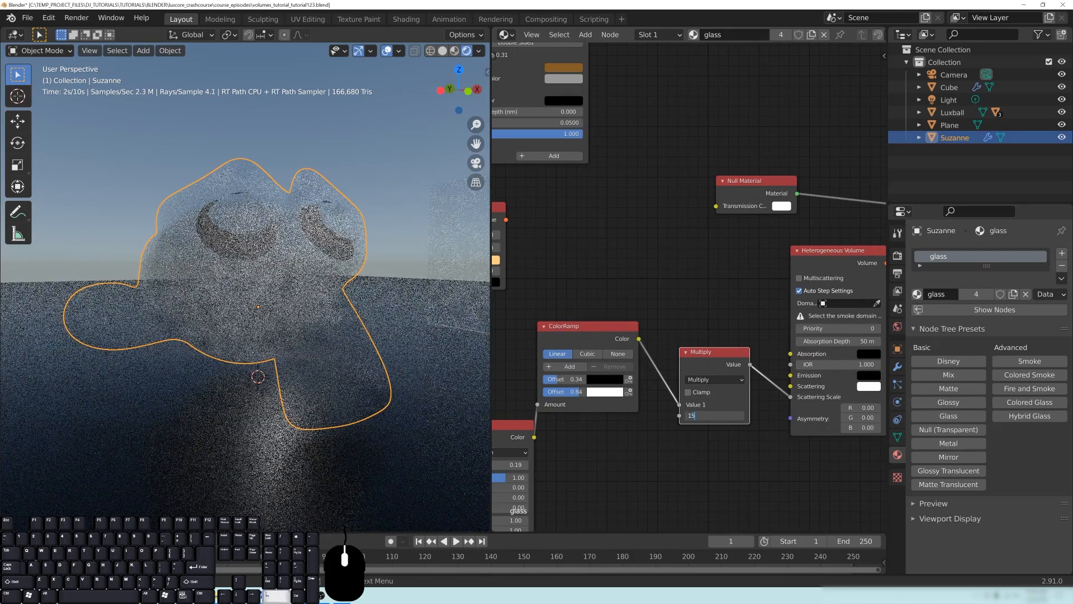
{"action": "type", "text": "0"}
{"action": "key", "text": "Return"}
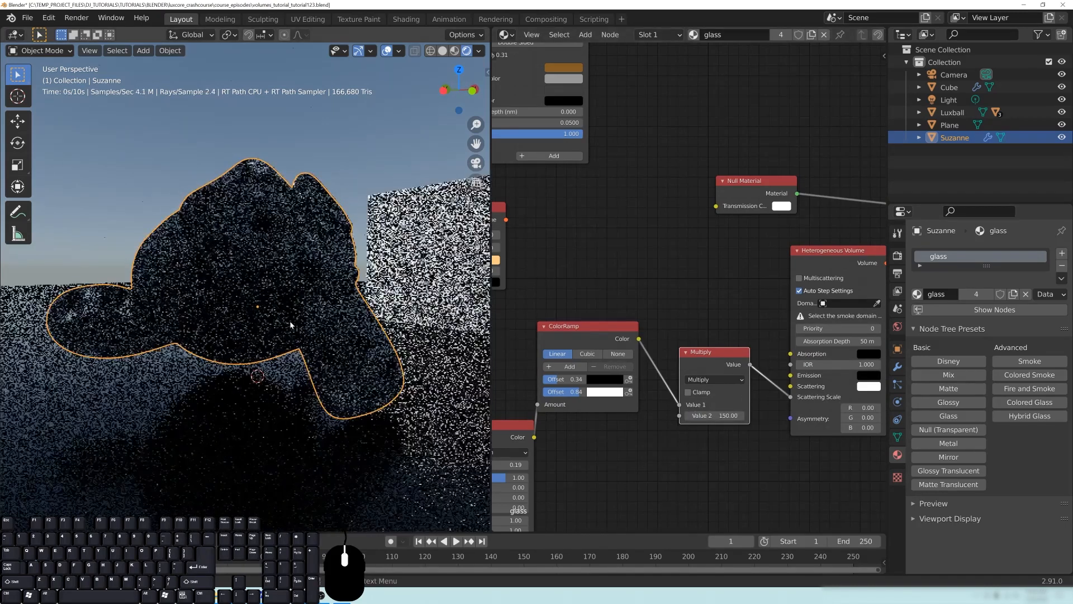
{"action": "scroll", "coordinate": [292, 336], "scroll_direction": "up", "scroll_amount": 1}
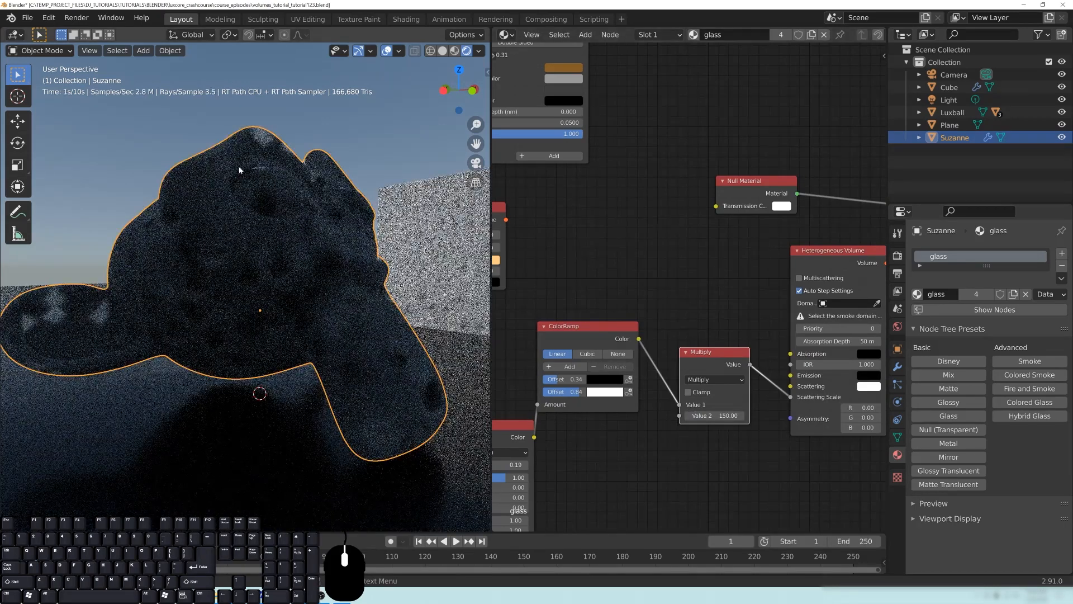
- Set the ColorRamp offsets to 0.63 for black and 1.00 for white, and Multiply's Value 2 to 100
{"action": "left_click_drag", "start_coordinate": [557, 380], "coordinate": [592, 391]}
{"action": "left_click", "coordinate": [714, 415]}
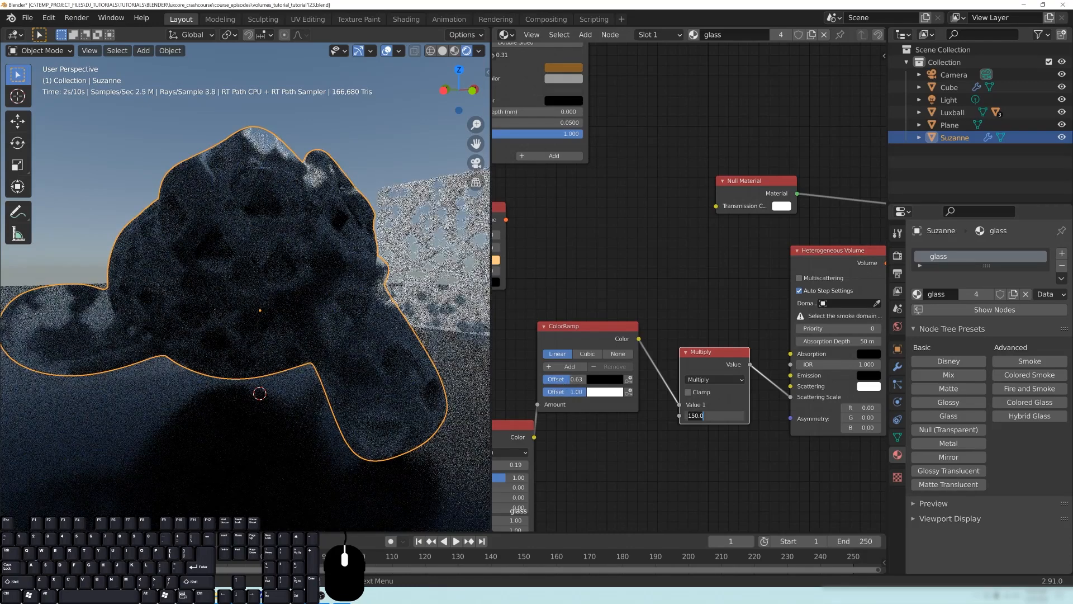
{"action": "type", "text": "100"}
{"action": "key", "text": "Return"}
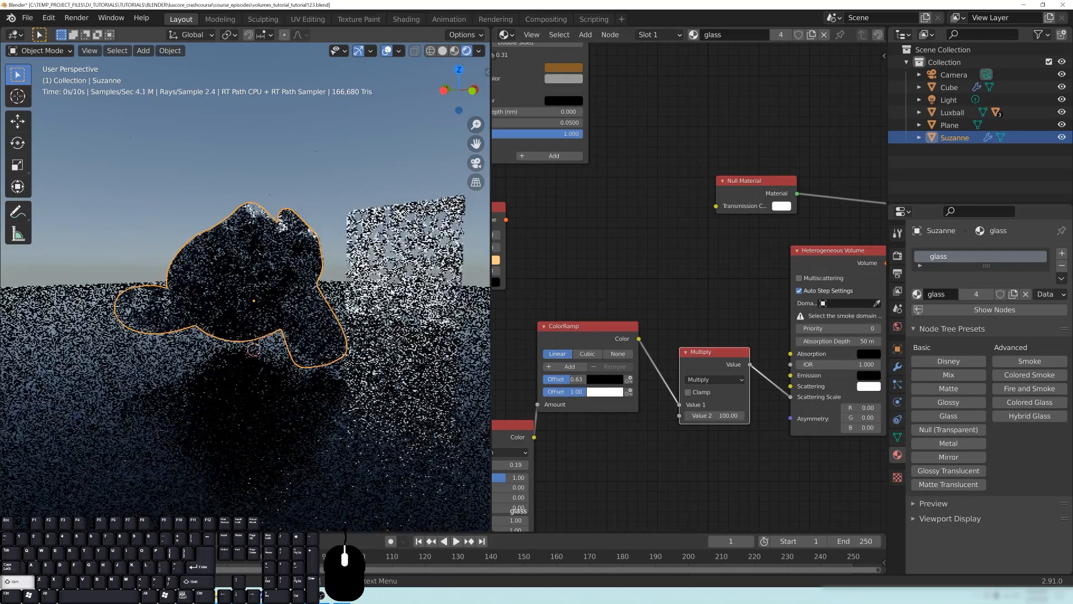
- Examine the Voronoi-driven volume on the cube and on Suzanne from several angles and distances
{"action": "middle_click_drag", "start_coordinate": [422, 269], "coordinate": [236, 266]}
{"action": "scroll", "coordinate": [347, 277], "scroll_direction": "down", "scroll_amount": 3}
{"action": "scroll", "coordinate": [276, 304], "scroll_direction": "up", "scroll_amount": 3}
{"action": "scroll", "coordinate": [234, 261], "scroll_direction": "down", "scroll_amount": 2}
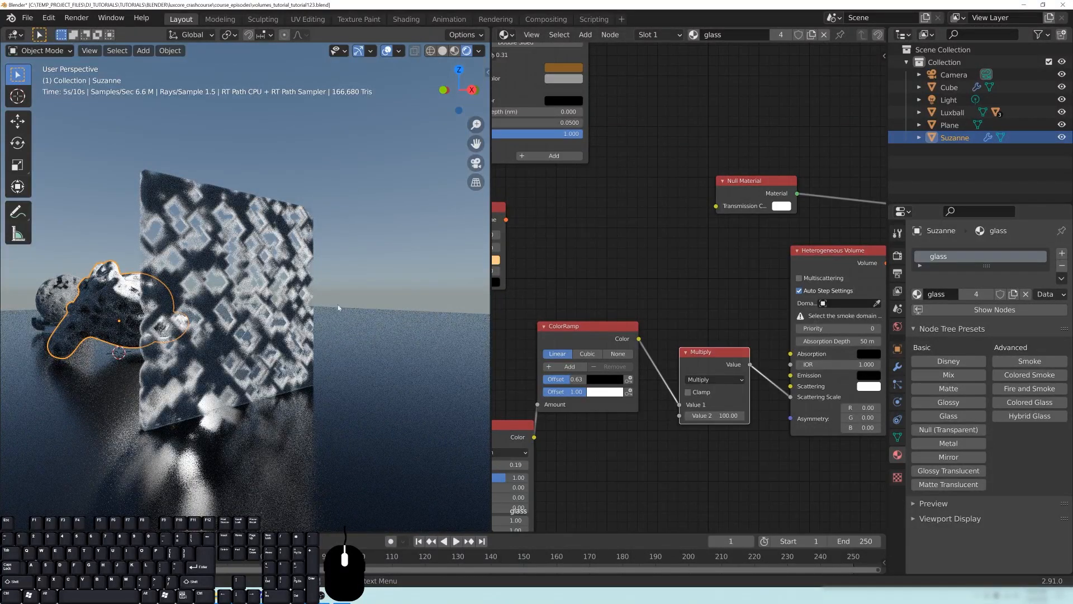
{"action": "middle_click_drag", "start_coordinate": [256, 327], "coordinate": [313, 325], "text": "shift"}
{"action": "middle_click_drag", "start_coordinate": [313, 325], "coordinate": [297, 302]}
{"action": "scroll", "coordinate": [352, 323], "scroll_direction": "up", "scroll_amount": 3}
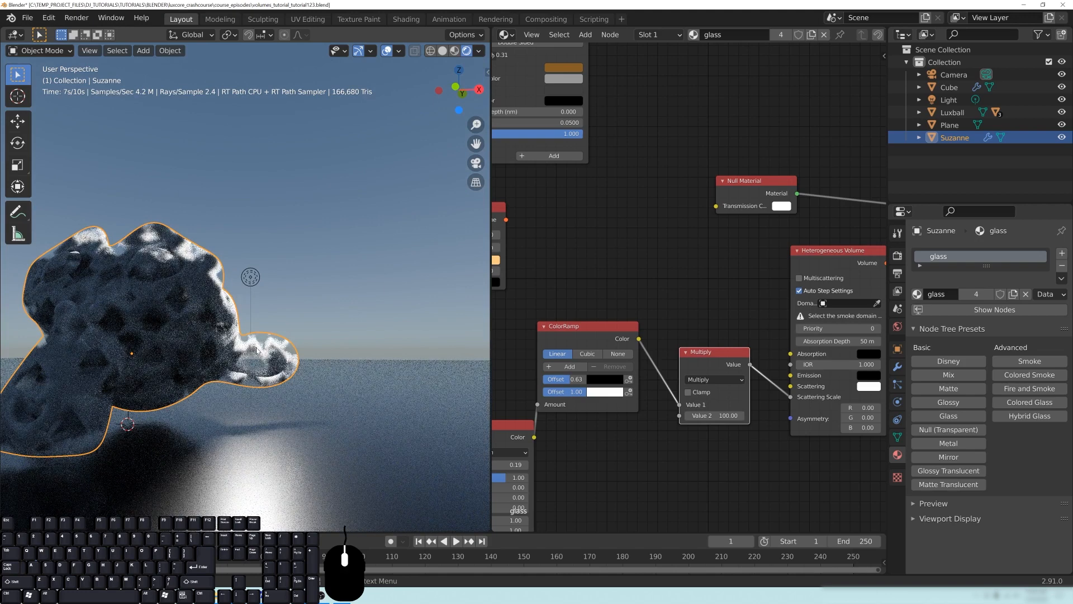
{"action": "middle_click_drag", "start_coordinate": [133, 337], "coordinate": [168, 329], "text": "shift"}
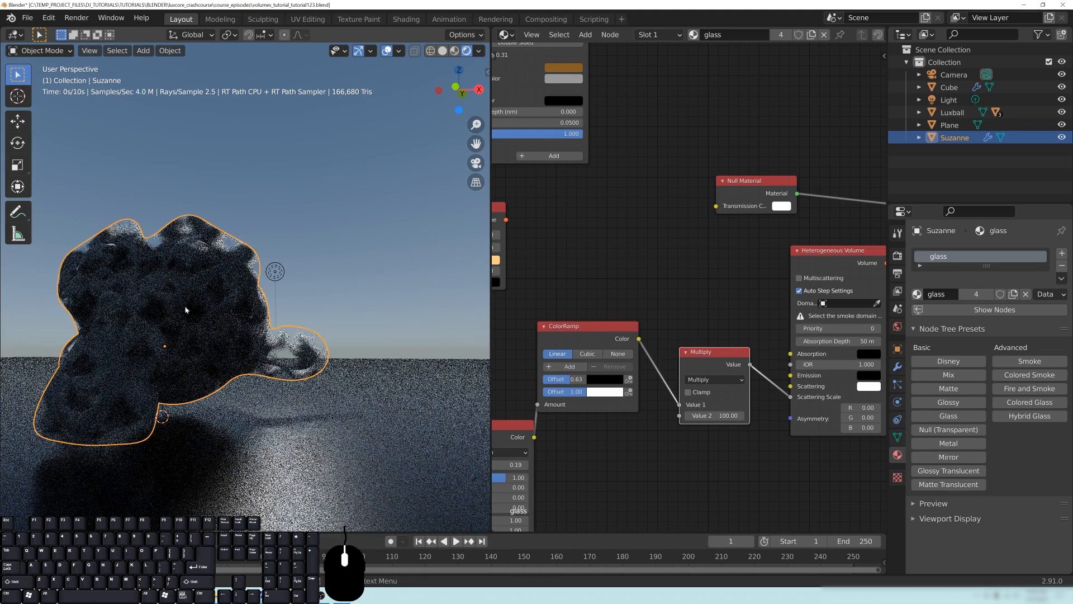
{"action": "middle_click_drag", "start_coordinate": [172, 346], "coordinate": [253, 357]}
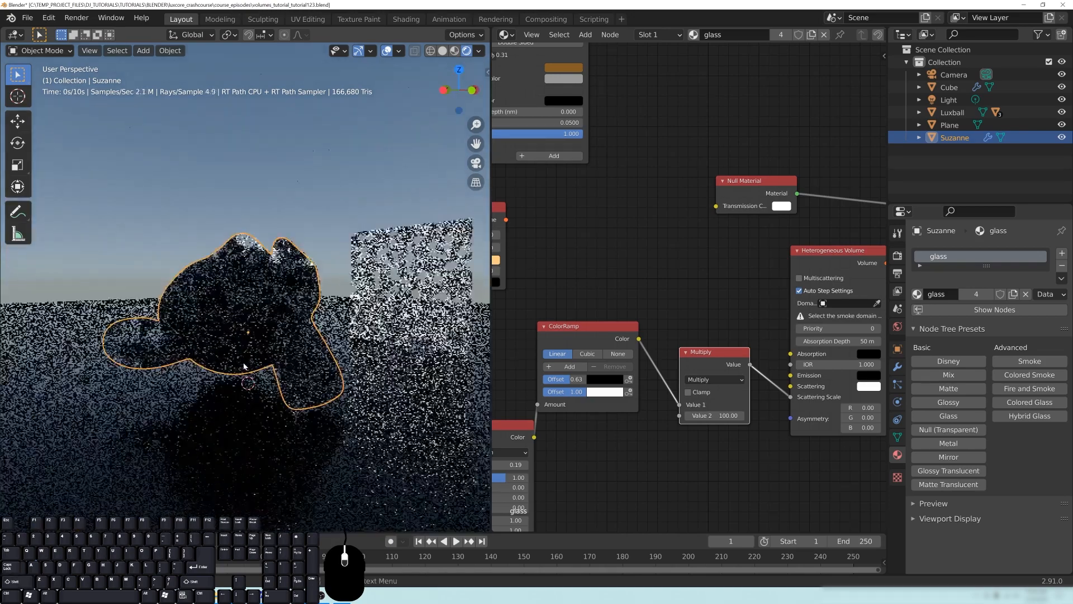
{"action": "scroll", "coordinate": [254, 356], "scroll_direction": "down", "scroll_amount": 3}
- Rearrange the ColorRamp and Blender Voronoi nodes to make room above the ColorRamp
{"action": "left_click_drag", "start_coordinate": [584, 340], "coordinate": [598, 380]}
{"action": "middle_click_drag", "start_coordinate": [584, 472], "coordinate": [696, 420]}
{"action": "left_click_drag", "start_coordinate": [587, 369], "coordinate": [541, 414]}
{"action": "middle_click_drag", "start_coordinate": [589, 386], "coordinate": [644, 293]}
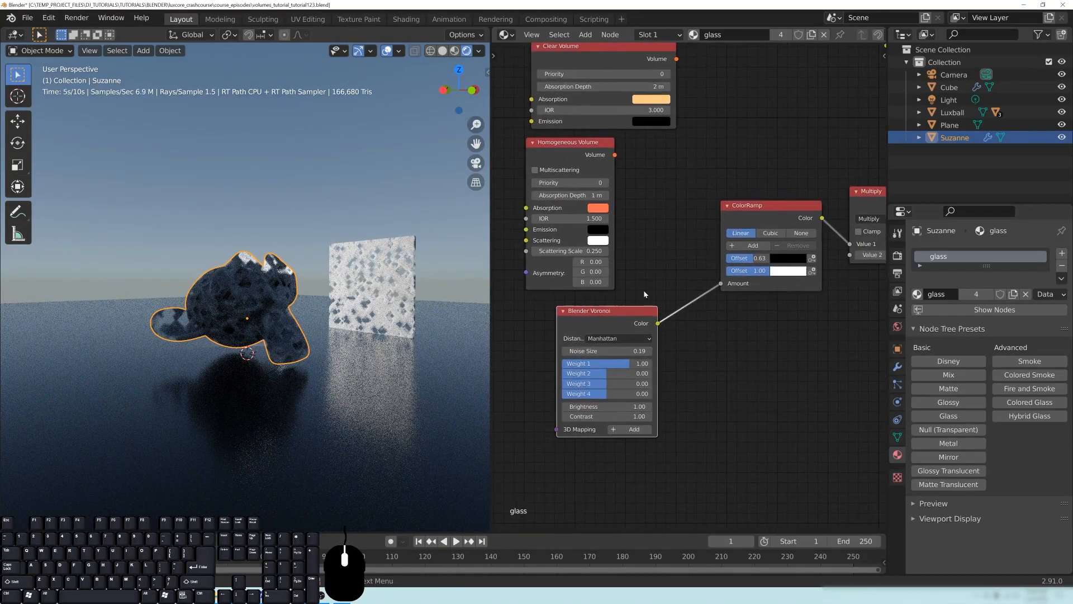
{"action": "middle_click_drag", "start_coordinate": [737, 314], "coordinate": [603, 414]}
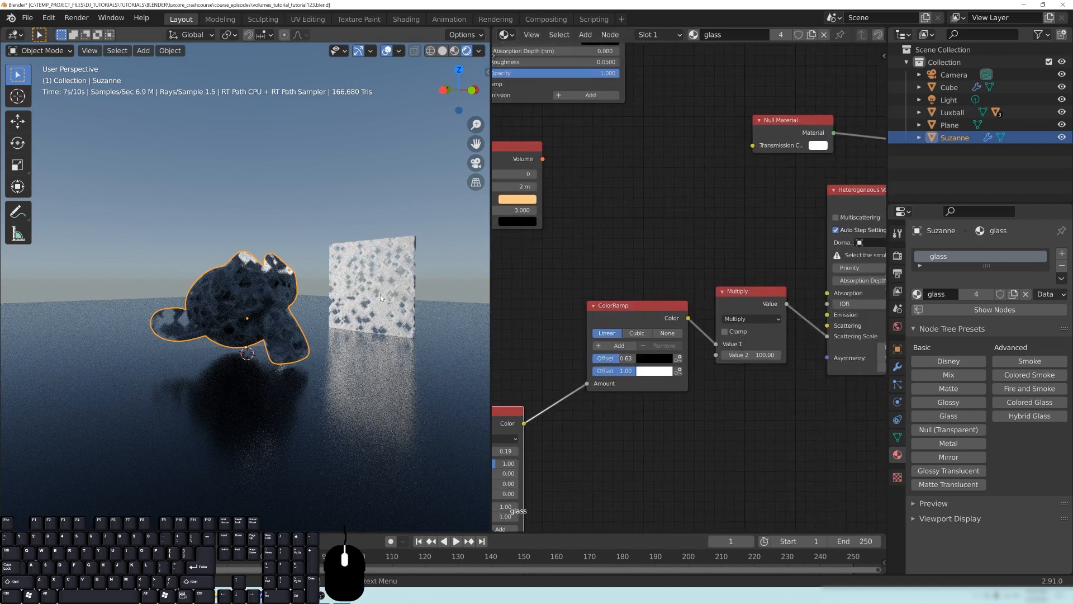
- Duplicate the ColorRamp, place the copy above the original, and connect the Blender Voronoi's Color output to its Amount
{"action": "middle_click_drag", "start_coordinate": [674, 236], "coordinate": [640, 243]}
{"action": "key", "text": "shift+d"}
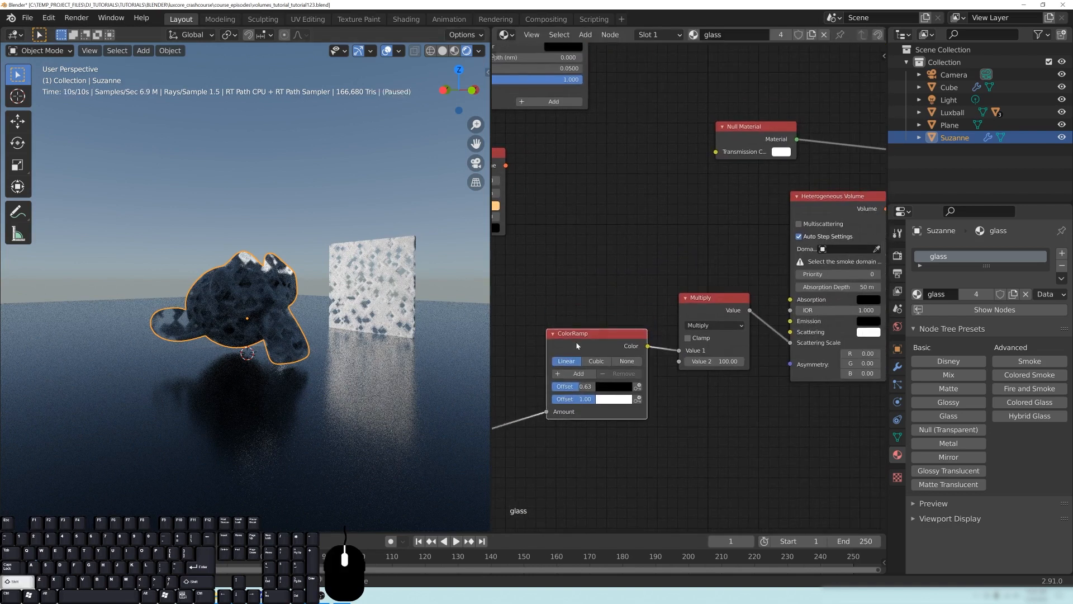
{"action": "left_click", "coordinate": [575, 246]}
{"action": "middle_click_drag", "start_coordinate": [535, 339], "coordinate": [625, 283]}
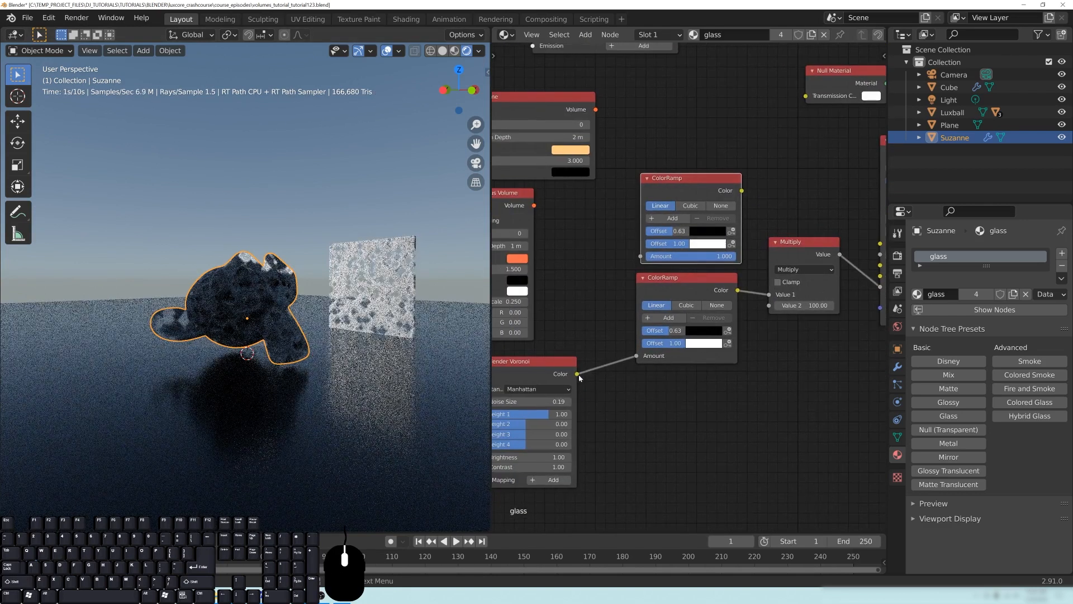
{"action": "middle_click_drag", "start_coordinate": [669, 259], "coordinate": [600, 288]}
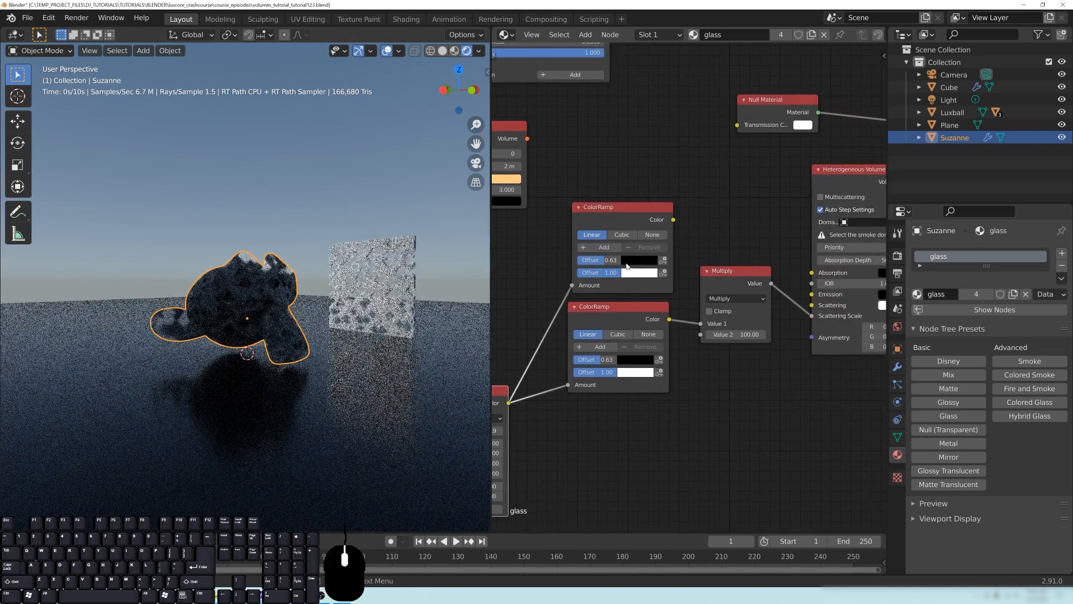
- Set the upper ColorRamp's stops to red at offset 0.00 and blue at 1.00, and move the Multiply node lower
{"action": "left_click", "coordinate": [639, 259]}
{"action": "left_click_drag", "start_coordinate": [709, 164], "coordinate": [708, 124]}
{"action": "left_click", "coordinate": [666, 197]}
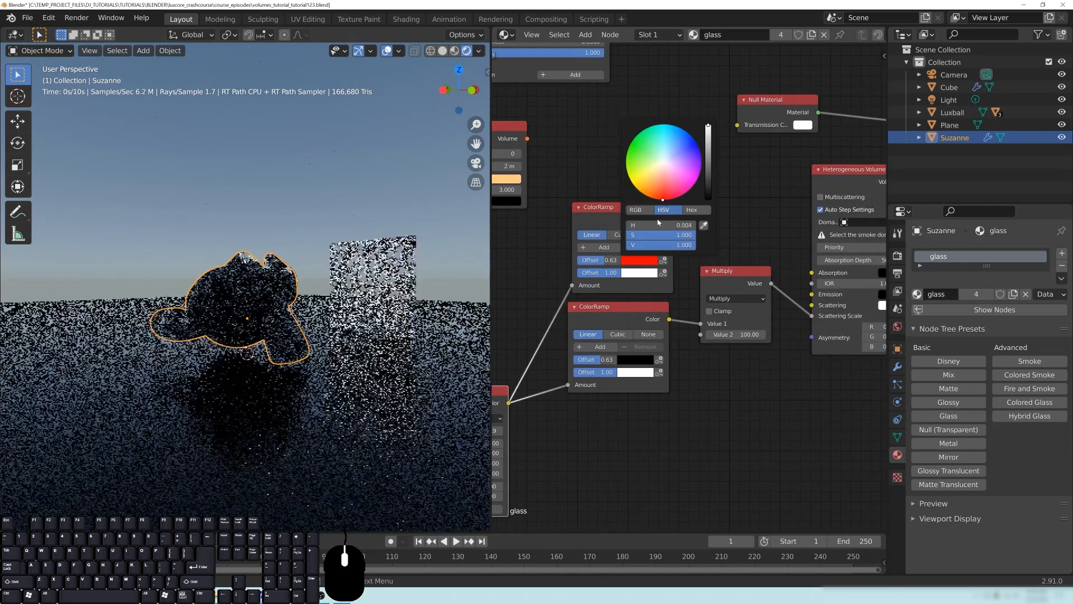
{"action": "left_click_drag", "start_coordinate": [604, 260], "coordinate": [577, 259]}
{"action": "left_click", "coordinate": [635, 274]}
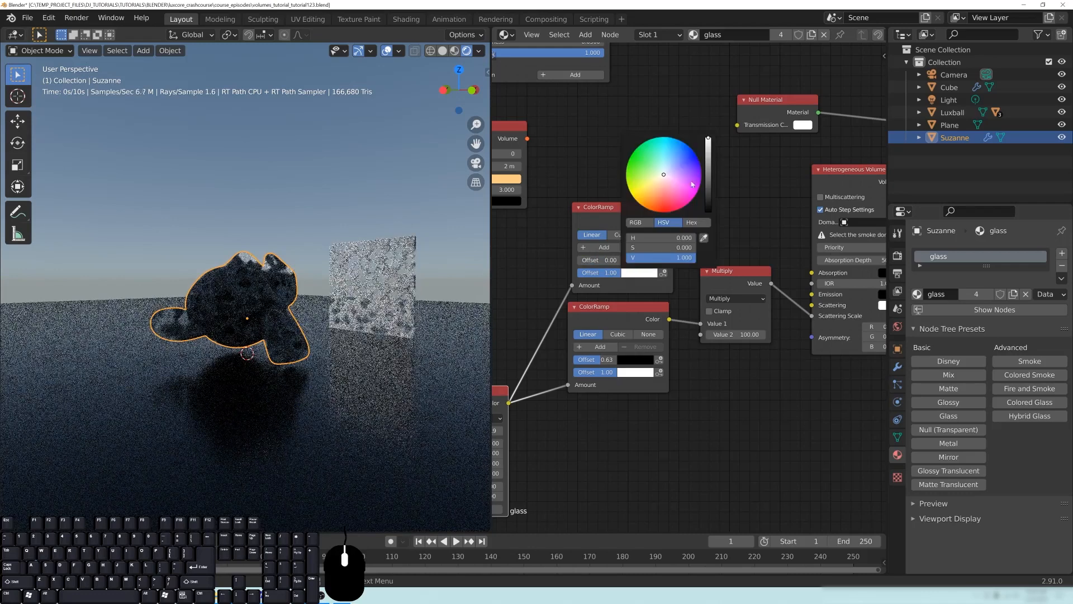
{"action": "left_click_drag", "start_coordinate": [665, 172], "coordinate": [696, 152]}
{"action": "middle_click_drag", "start_coordinate": [744, 199], "coordinate": [667, 205]}
{"action": "left_click_drag", "start_coordinate": [654, 276], "coordinate": [649, 330]}
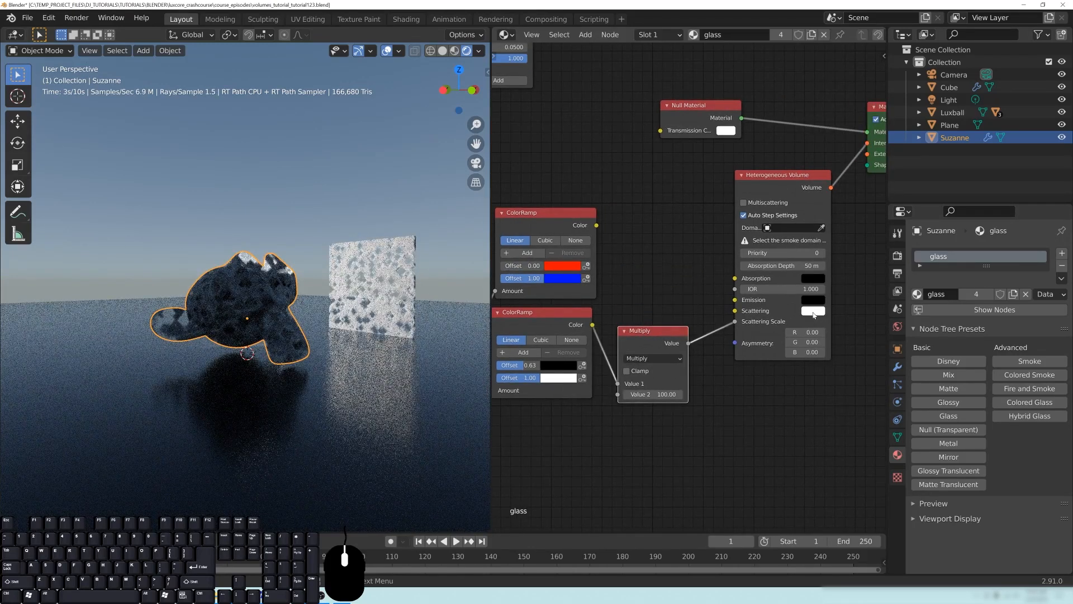
- Try an orange scattering color on the Heterogeneous Volume node and return it to near white
{"action": "left_click", "coordinate": [813, 312]}
{"action": "left_click", "coordinate": [833, 244]}
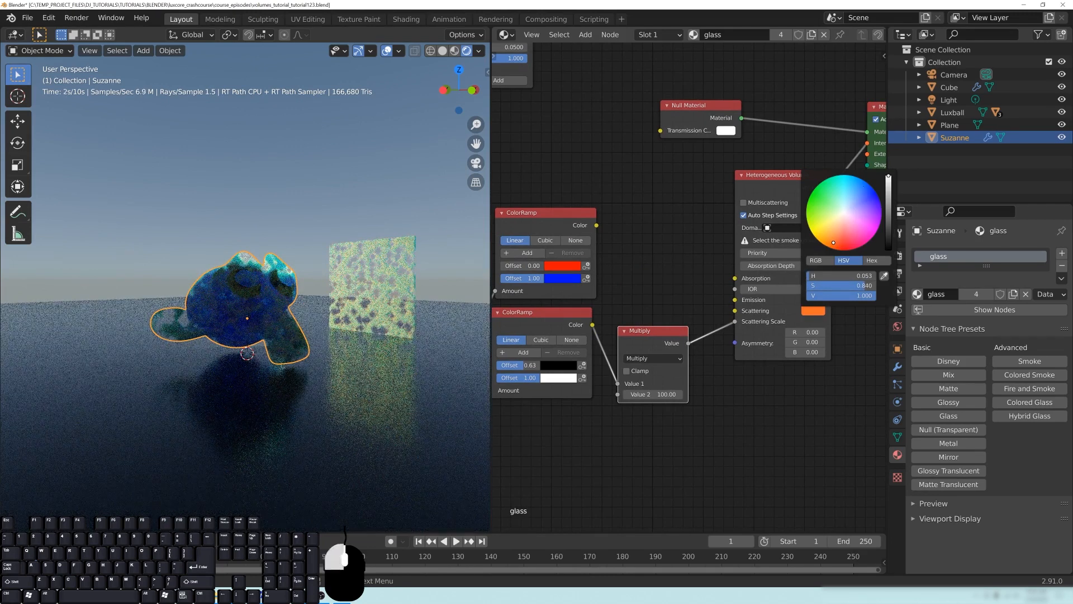
{"action": "left_click", "coordinate": [845, 212]}
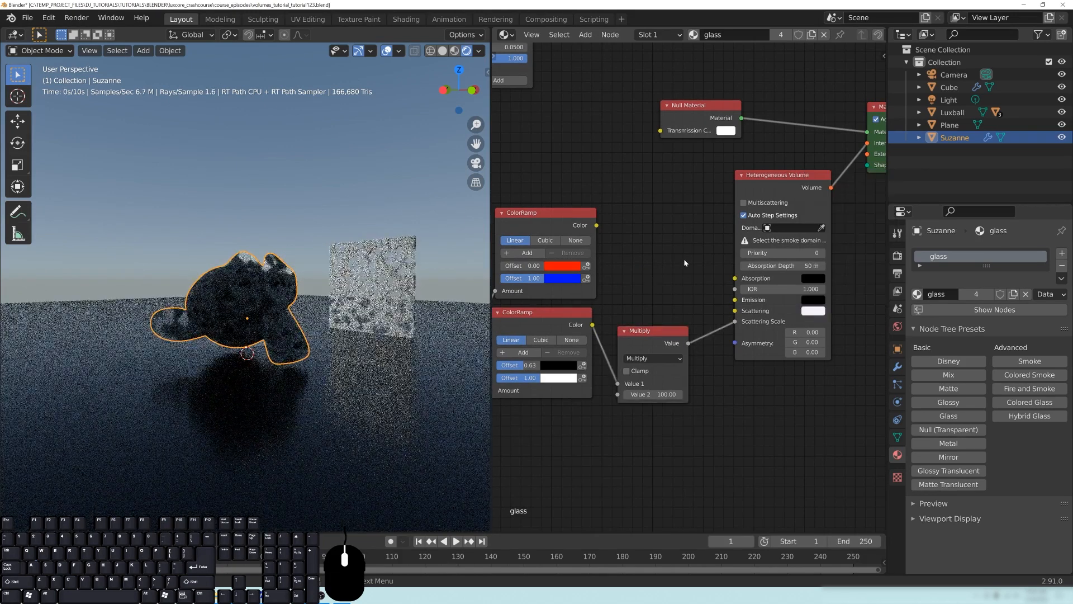
- Connect the upper ColorRamp's Color output to the Heterogeneous Volume's Scattering input and inspect the colored objects
{"action": "middle_click_drag", "start_coordinate": [684, 261], "coordinate": [672, 266]}
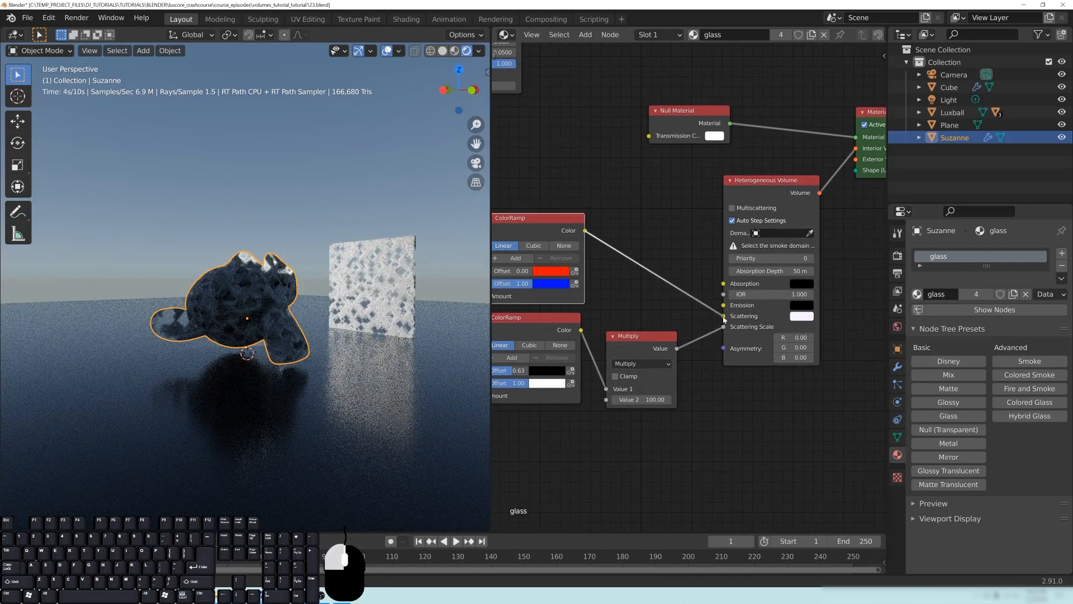
{"action": "left_click_drag", "start_coordinate": [724, 320], "coordinate": [724, 317]}
{"action": "middle_click_drag", "start_coordinate": [360, 379], "coordinate": [302, 340]}
{"action": "scroll", "coordinate": [261, 341], "scroll_direction": "down", "scroll_amount": 3}
{"action": "middle_click_drag", "start_coordinate": [269, 307], "coordinate": [238, 306]}
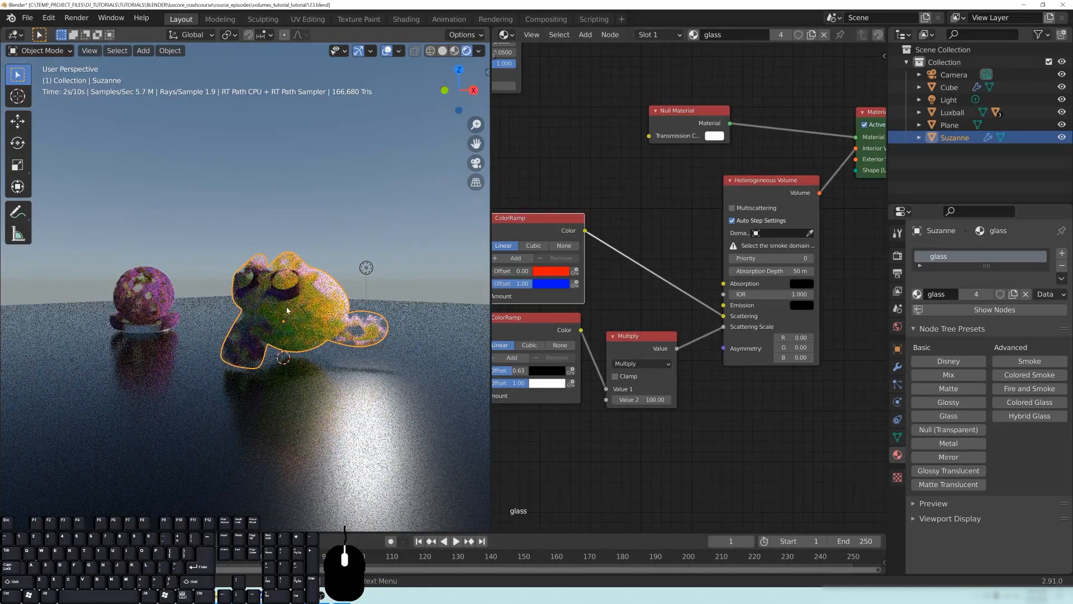
{"action": "middle_click_drag", "start_coordinate": [248, 312], "coordinate": [259, 312]}
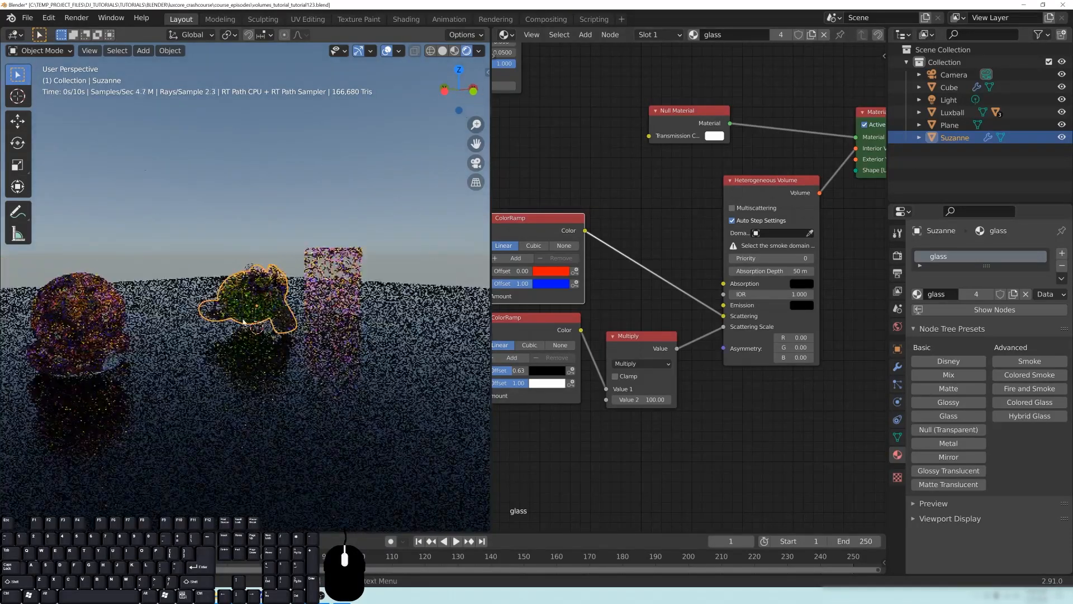
- Disconnect the ColorRamp and Multiply links from the Heterogeneous Volume's Scattering and Scattering Scale inputs
{"action": "middle_click_drag", "start_coordinate": [668, 319], "coordinate": [712, 316]}
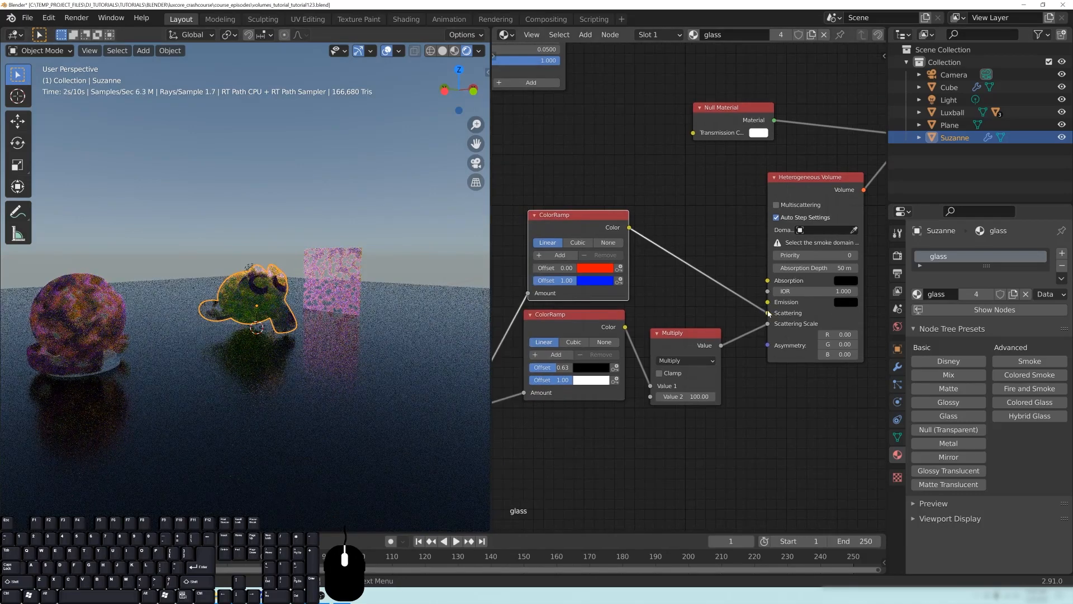
{"action": "left_click_drag", "start_coordinate": [767, 323], "coordinate": [729, 335]}
{"action": "middle_click_drag", "start_coordinate": [658, 353], "coordinate": [753, 346]}
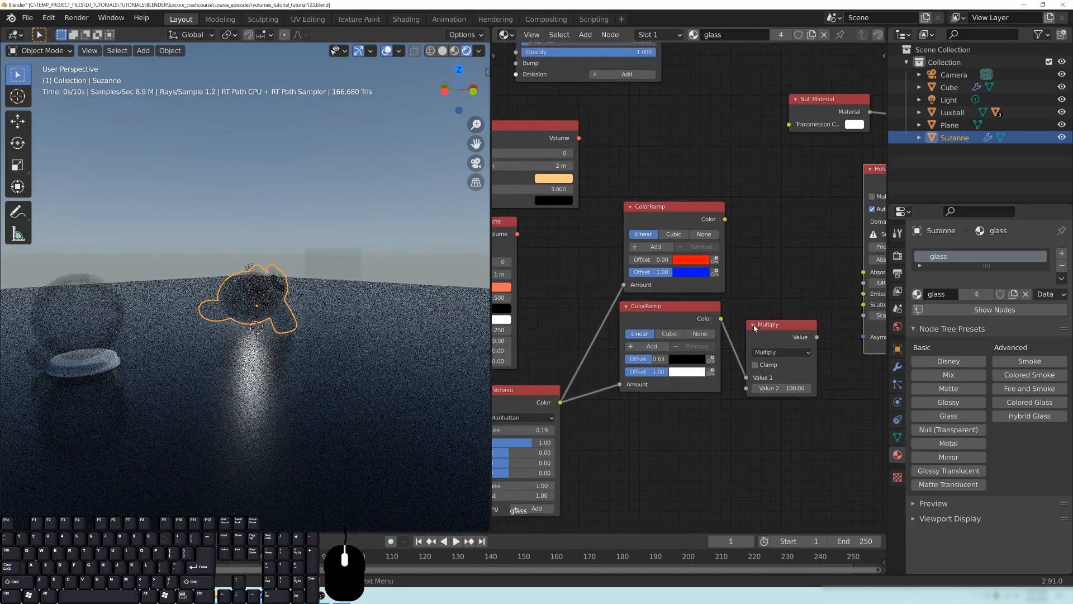
{"action": "scroll", "coordinate": [659, 312], "scroll_direction": "down", "scroll_amount": 5}
- Tidy both ColorRamps and the Multiply node beside the Blender Voronoi, and move the group below the Homogeneous Volume node
{"action": "left_click_drag", "start_coordinate": [660, 313], "coordinate": [642, 397]}
{"action": "left_click_drag", "start_coordinate": [672, 238], "coordinate": [667, 305]}
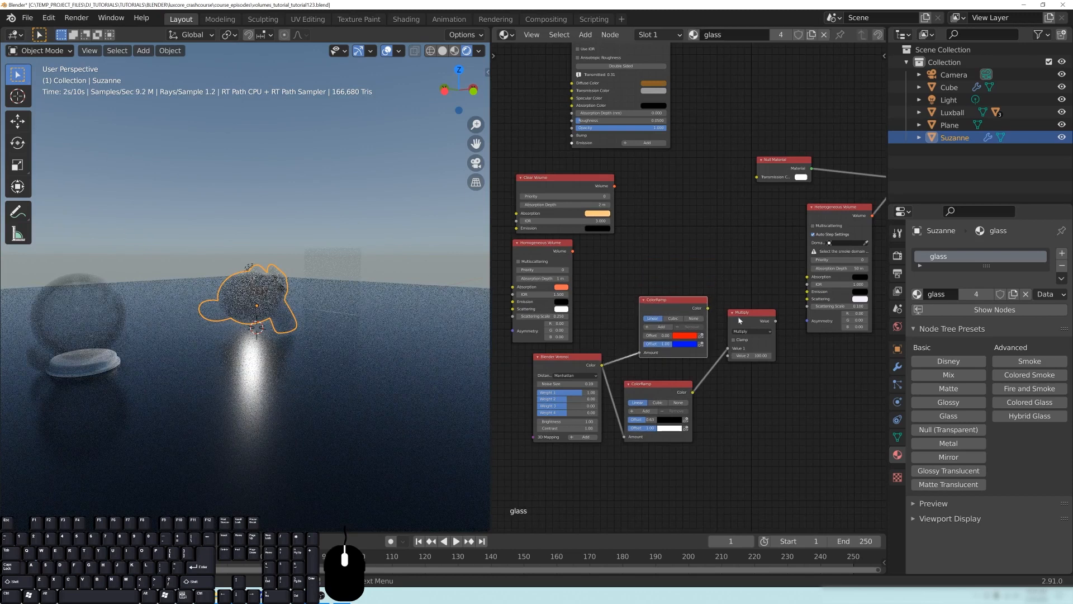
{"action": "left_click_drag", "start_coordinate": [755, 355], "coordinate": [742, 403]}
{"action": "middle_click_drag", "start_coordinate": [747, 340], "coordinate": [792, 304]}
{"action": "left_click_drag", "start_coordinate": [816, 253], "coordinate": [635, 411]}
{"action": "key", "text": "g"}
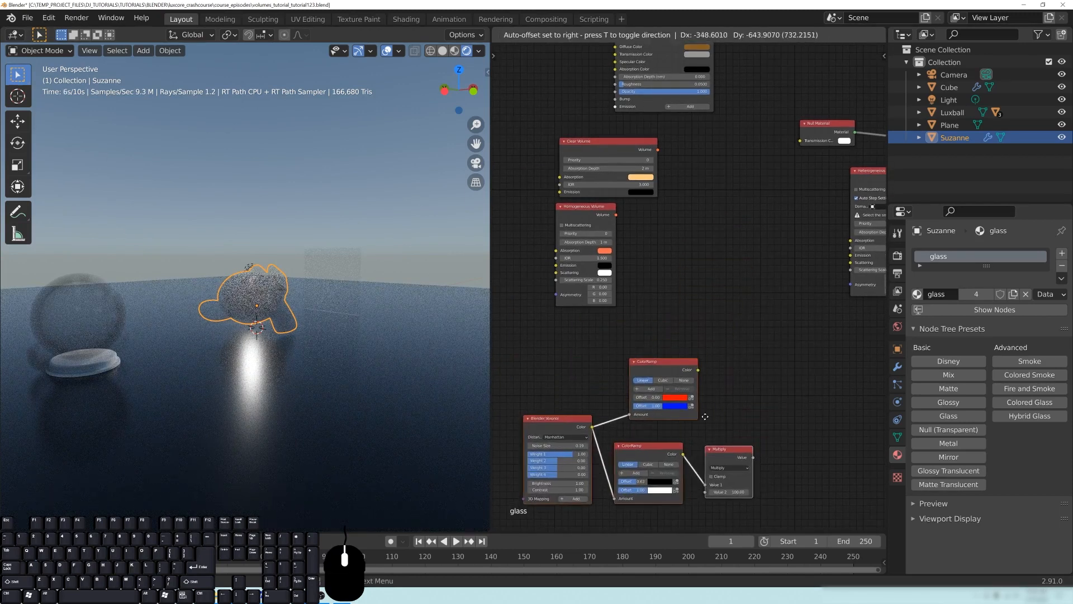
{"action": "left_click", "coordinate": [725, 375]}
- Arrange the Null Material and Heterogeneous Volume nodes one above the other, just before the Material Output
{"action": "middle_click_drag", "start_coordinate": [763, 299], "coordinate": [753, 350]}
{"action": "left_click_drag", "start_coordinate": [590, 262], "coordinate": [589, 294]}
{"action": "middle_click_drag", "start_coordinate": [664, 300], "coordinate": [507, 339]}
{"action": "middle_click_drag", "start_coordinate": [795, 304], "coordinate": [682, 351]}
{"action": "left_click_drag", "start_coordinate": [689, 261], "coordinate": [739, 250]}
{"action": "left_click_drag", "start_coordinate": [542, 264], "coordinate": [609, 236]}
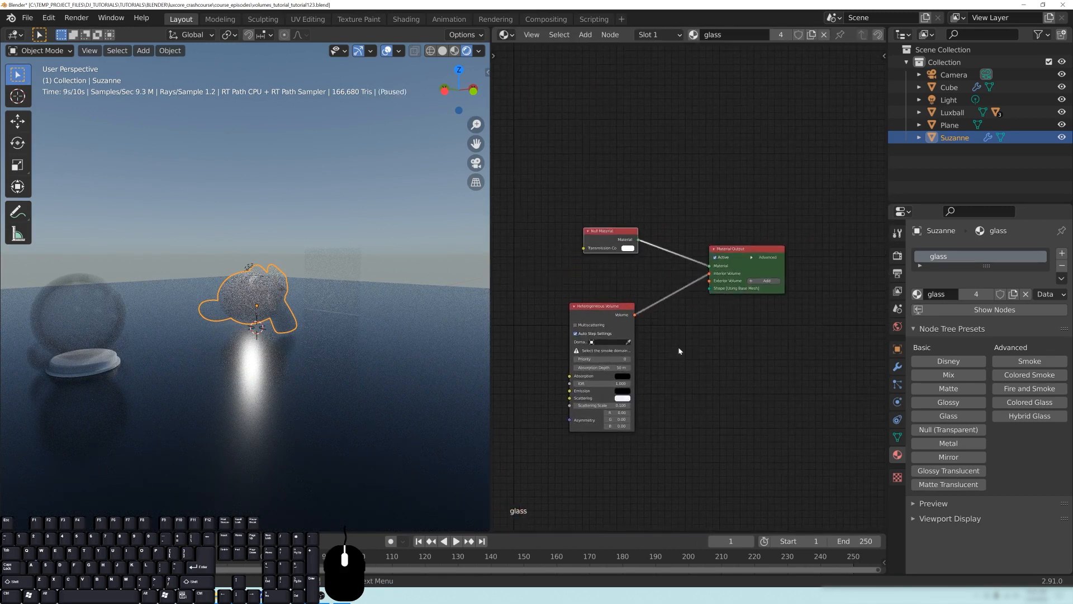
- Disconnect the Heterogeneous Volume from the Material Output's Interior Volume and move it down beside the Multiply node
{"action": "middle_click_drag", "start_coordinate": [667, 346], "coordinate": [772, 316]}
{"action": "left_click_drag", "start_coordinate": [711, 276], "coordinate": [649, 343]}
{"action": "middle_click_drag", "start_coordinate": [707, 307], "coordinate": [720, 210]}
{"action": "left_click_drag", "start_coordinate": [647, 246], "coordinate": [648, 338]}
{"action": "middle_click_drag", "start_coordinate": [743, 214], "coordinate": [743, 274]}
{"action": "middle_click_drag", "start_coordinate": [363, 303], "coordinate": [356, 305]}
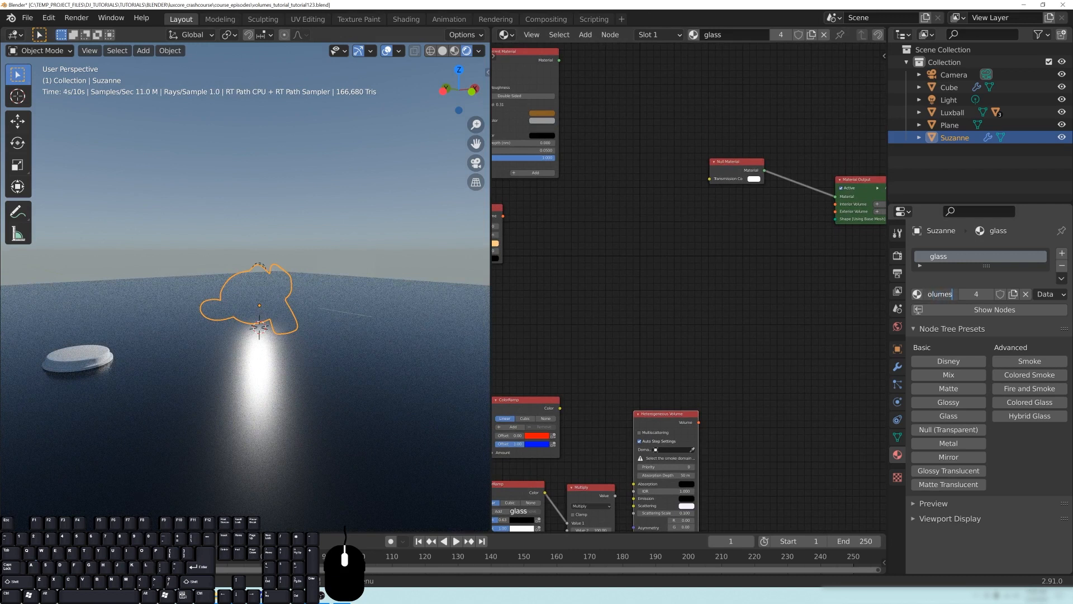
- Rename the glass material as volumes and give it a fake user
{"action": "key", "text": "Return"}
{"action": "middle_click_drag", "start_coordinate": [671, 277], "coordinate": [653, 282]}
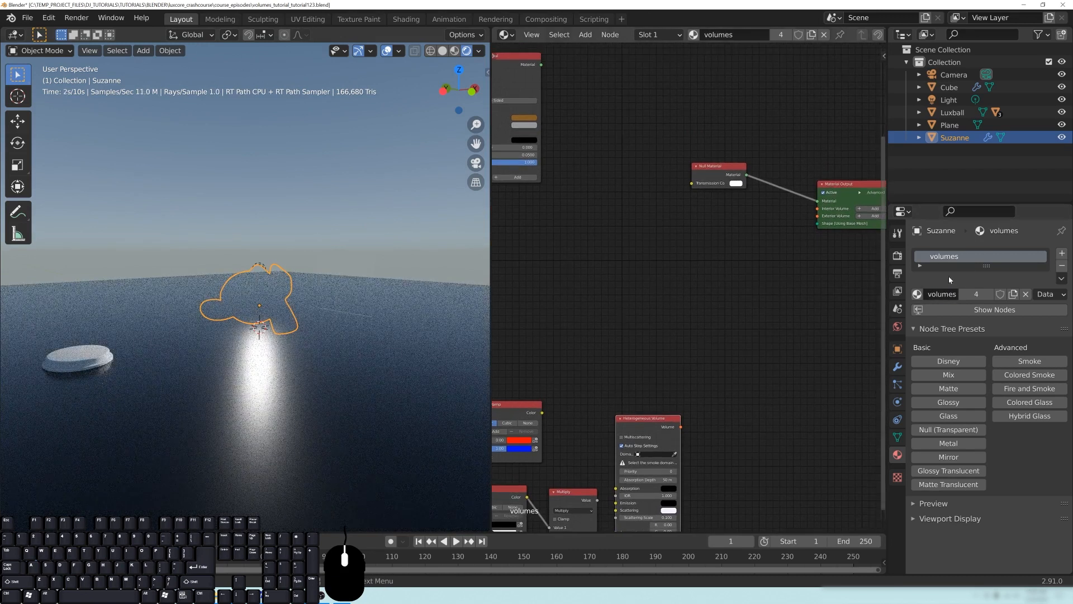
{"action": "left_click", "coordinate": [1001, 295]}
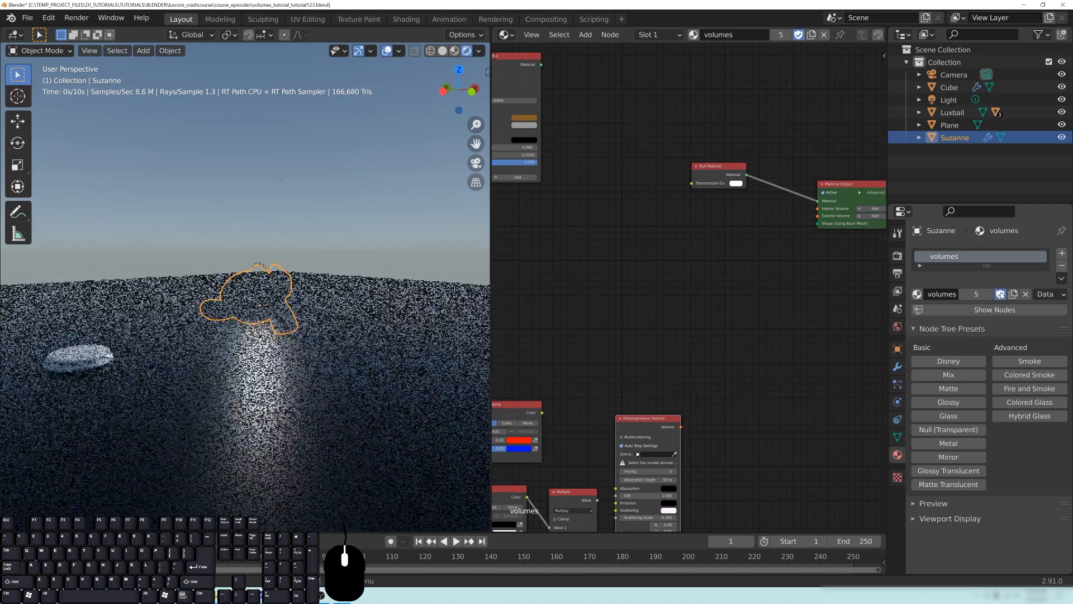
- Remove Suzanne's volumes material slot, switch to Solid shading, and select the Luxball and Cube with Suzanne as the active object
{"action": "left_click", "coordinate": [1062, 266]}
{"action": "key", "text": "z"}
{"action": "left_click", "coordinate": [390, 327]}
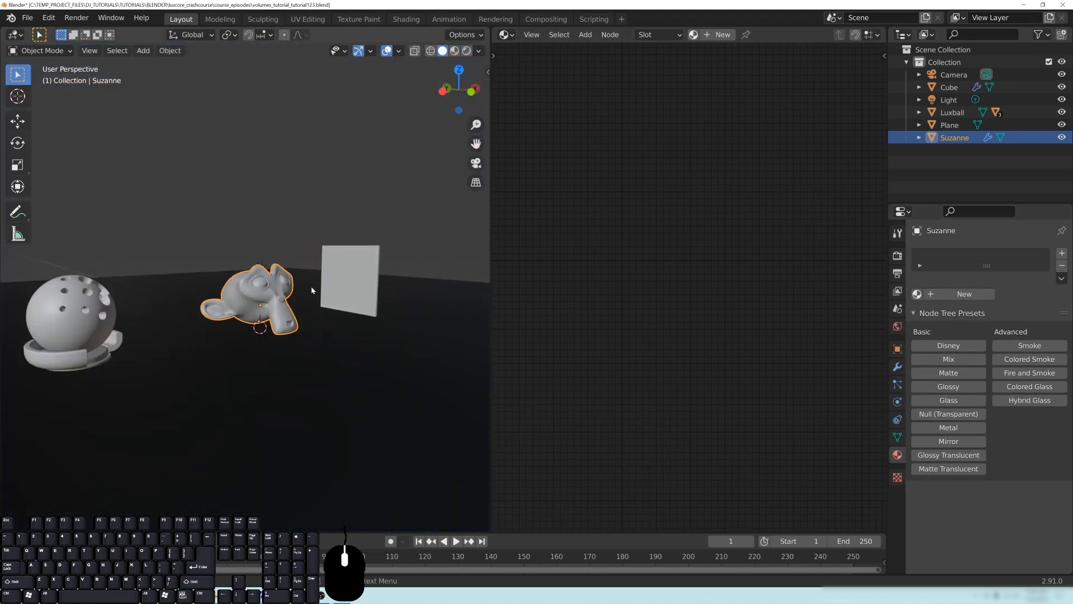
{"action": "middle_click_drag", "start_coordinate": [312, 290], "coordinate": [260, 295]}
{"action": "left_click", "coordinate": [95, 308], "text": "shift"}
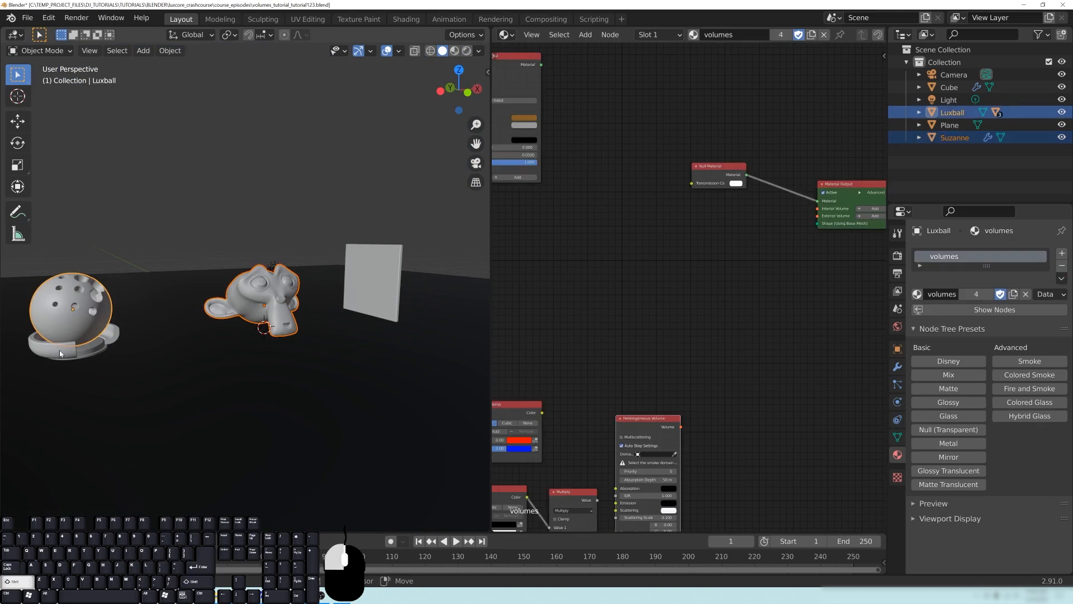
{"action": "left_click", "coordinate": [256, 290], "text": "shift"}
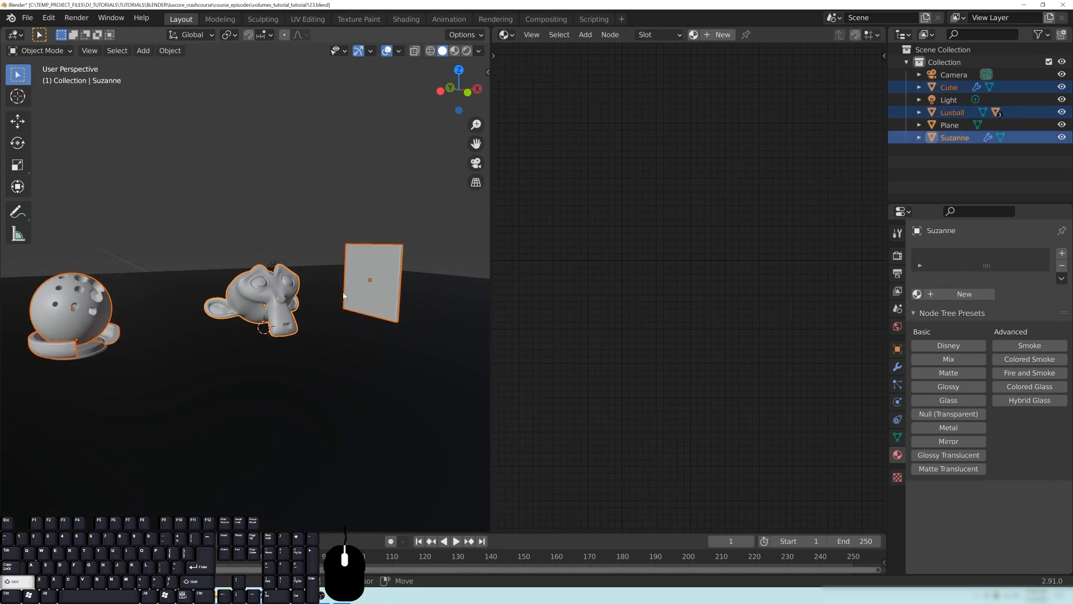
- Create a Disney material on Suzanne, name it base, and set its Roughness to 0.000
{"action": "left_click", "coordinate": [957, 347]}
{"action": "left_click_drag", "start_coordinate": [740, 223], "coordinate": [693, 217]}
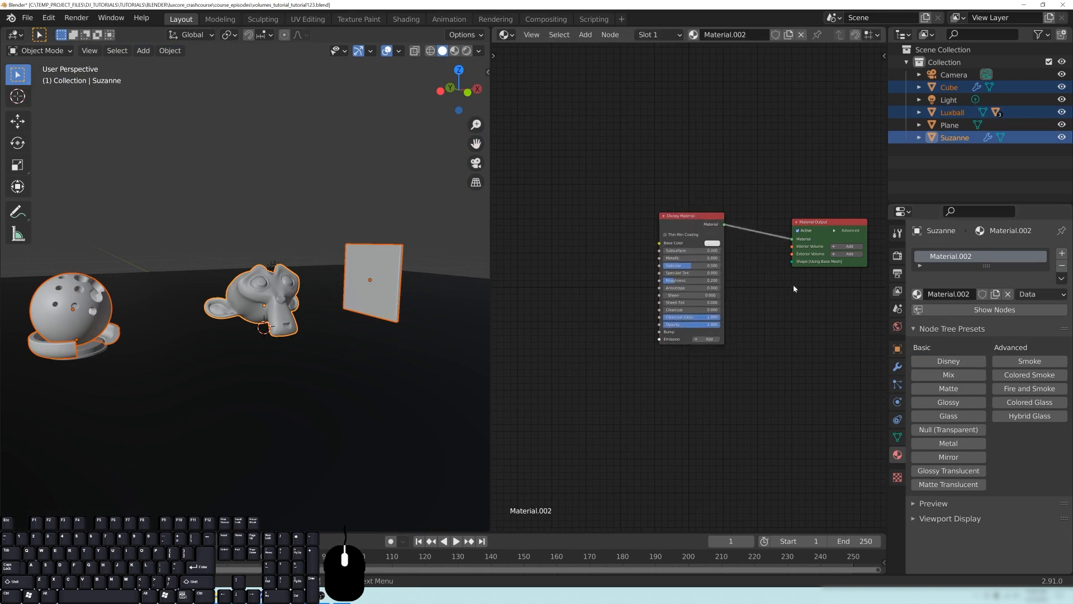
{"action": "middle_click_drag", "start_coordinate": [835, 296], "coordinate": [780, 310]}
{"action": "scroll", "coordinate": [780, 311], "scroll_direction": "up", "scroll_amount": 1}
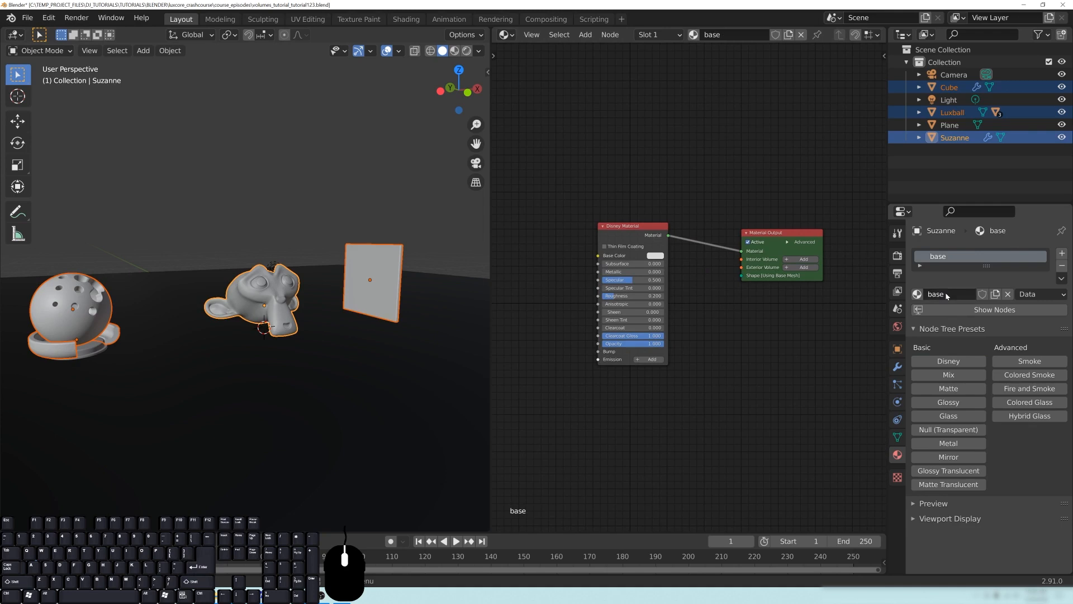
{"action": "scroll", "coordinate": [740, 333], "scroll_direction": "up", "scroll_amount": 2}
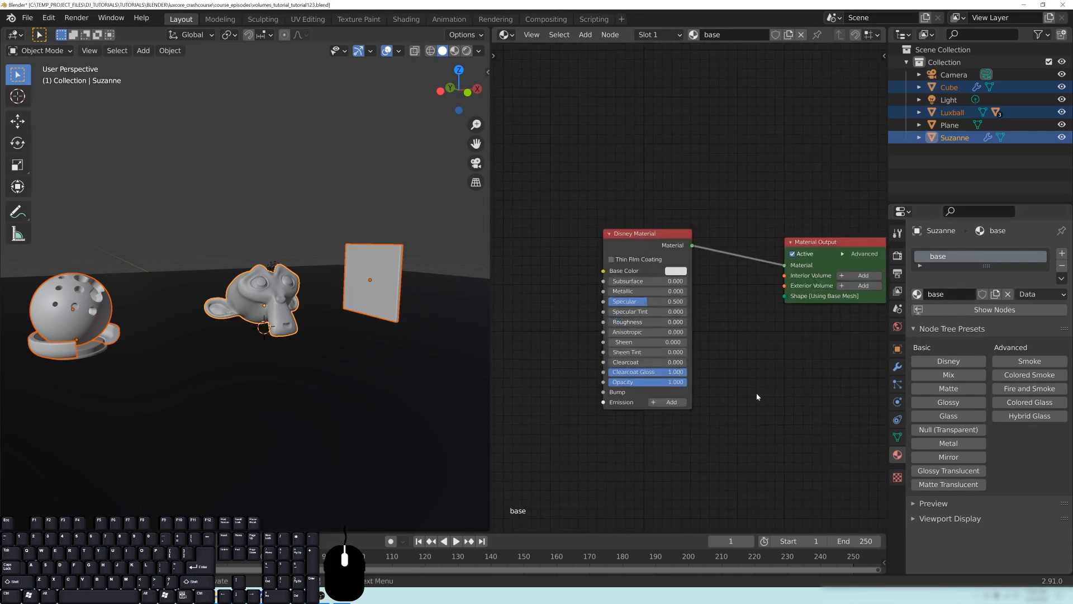
- Preview the objects from farther back in Rendered shading and save the file
{"action": "middle_click_drag", "start_coordinate": [358, 311], "coordinate": [391, 305]}
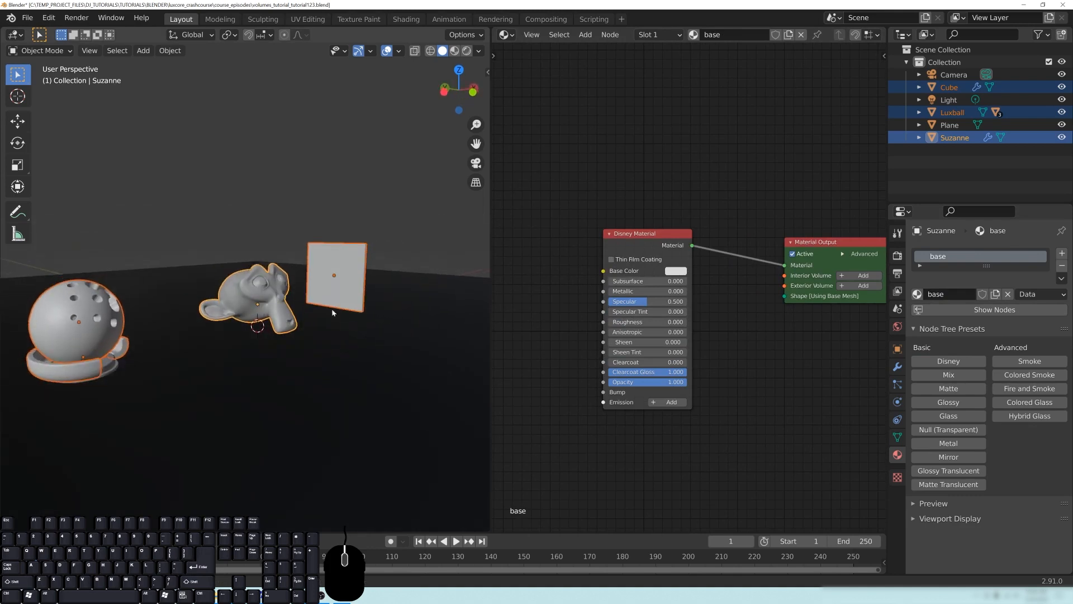
{"action": "scroll", "coordinate": [326, 307], "scroll_direction": "down", "scroll_amount": 3}
{"action": "middle_click_drag", "start_coordinate": [326, 310], "coordinate": [323, 301]}
{"action": "key", "text": "z"}
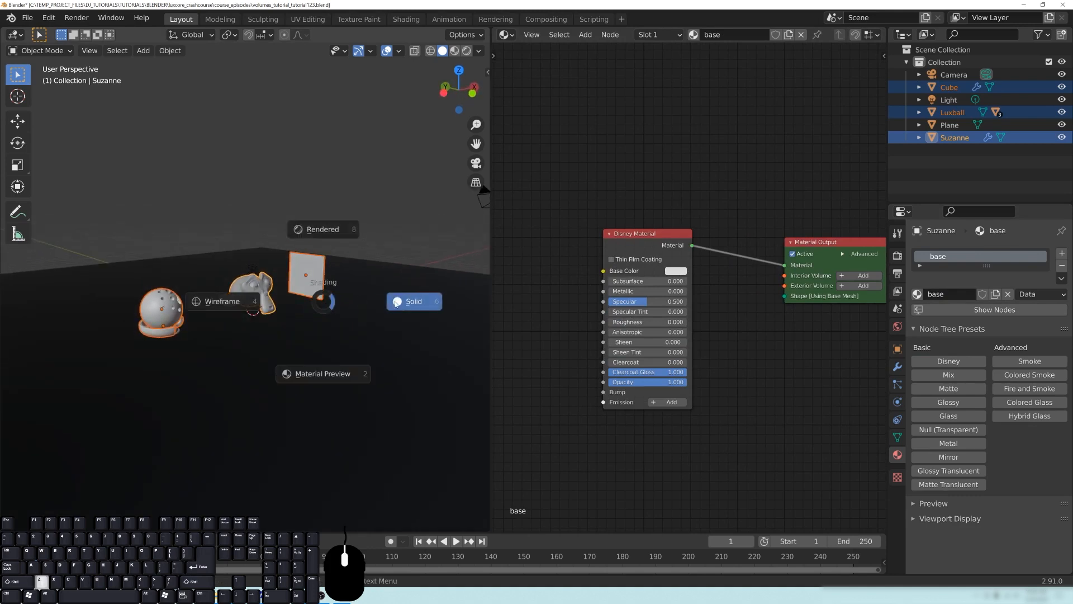
{"action": "left_click", "coordinate": [407, 306]}
{"action": "middle_click_drag", "start_coordinate": [343, 292], "coordinate": [375, 164]}
{"action": "key", "text": "z"}
{"action": "left_click", "coordinate": [325, 224]}
{"action": "key", "text": "ctrl+s"}
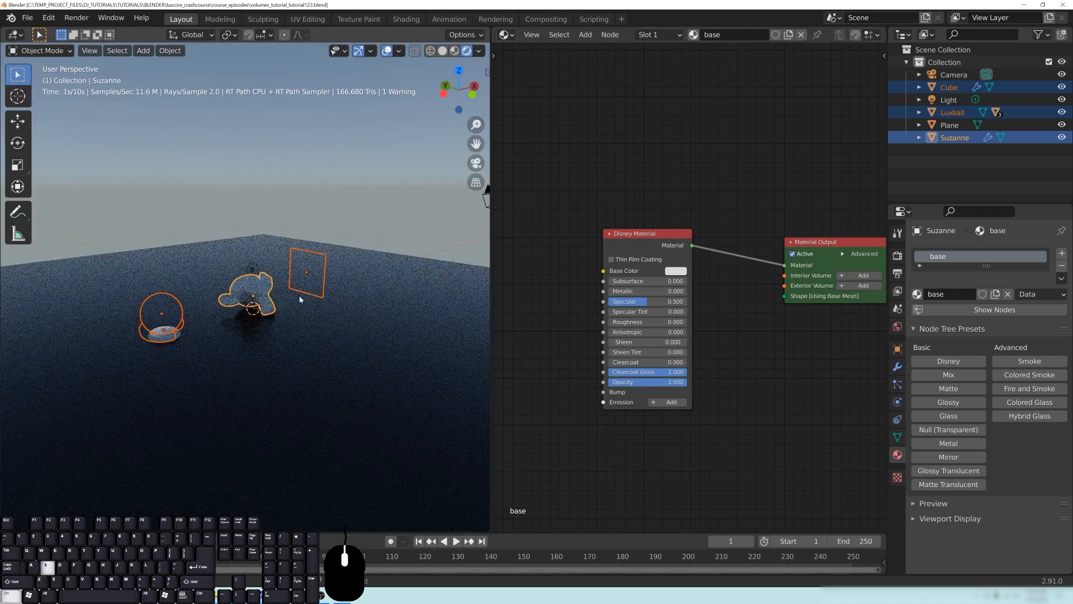
- In Solid shading, select the Cube, Luxball and Suzanne with Suzanne active, and link her base material to the other objects
{"action": "scroll", "coordinate": [328, 331], "scroll_direction": "up", "scroll_amount": 3}
{"action": "key", "text": "alt+a"}
{"action": "key", "text": "z"}
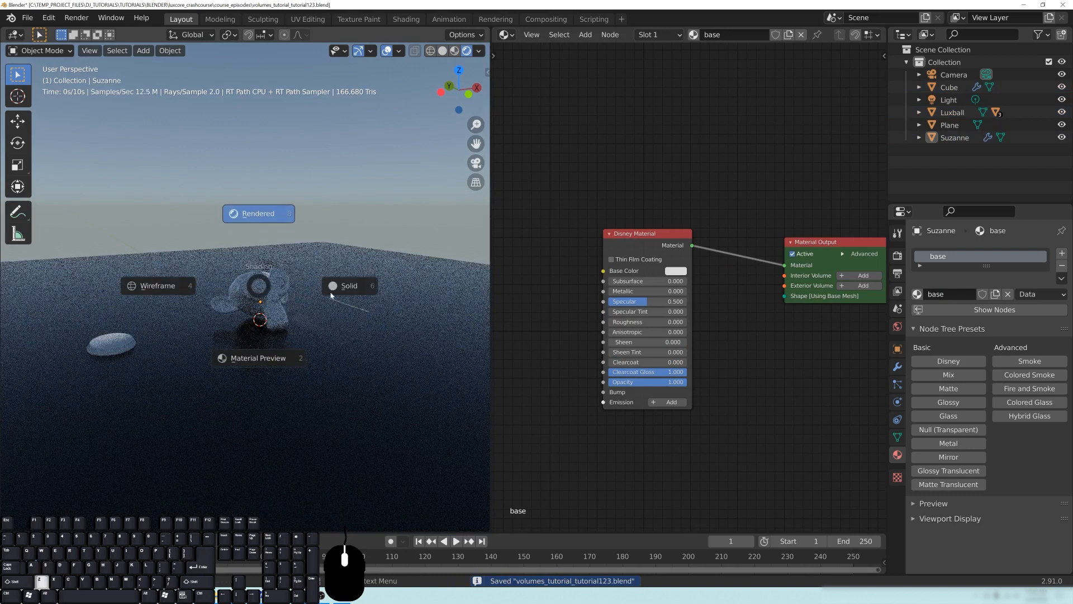
{"action": "left_click", "coordinate": [302, 287]}
{"action": "left_click", "coordinate": [354, 267], "text": "shift"}
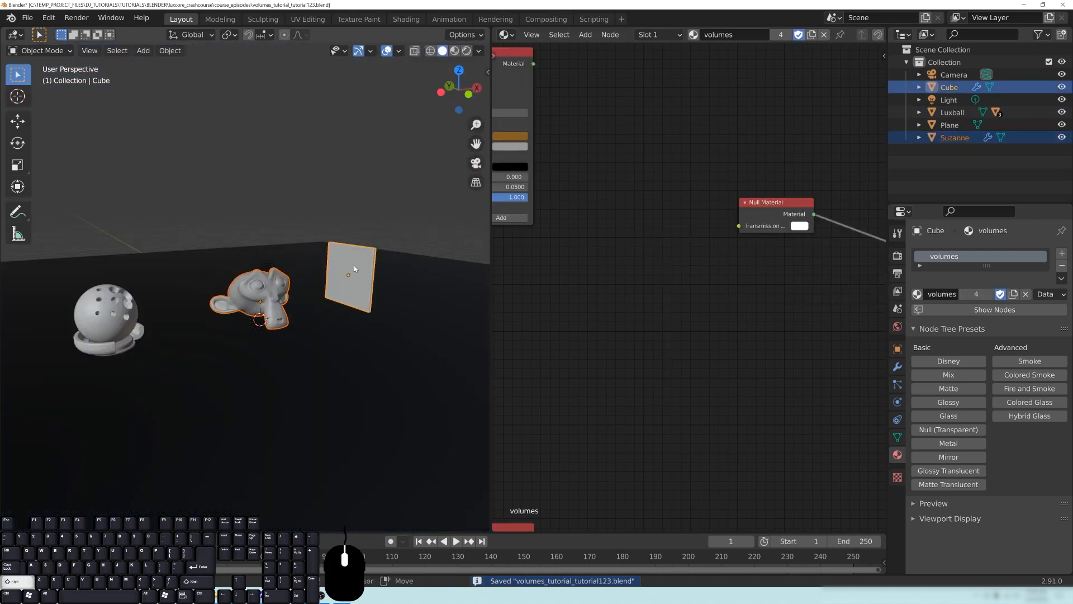
{"action": "left_click", "coordinate": [116, 313], "text": "shift"}
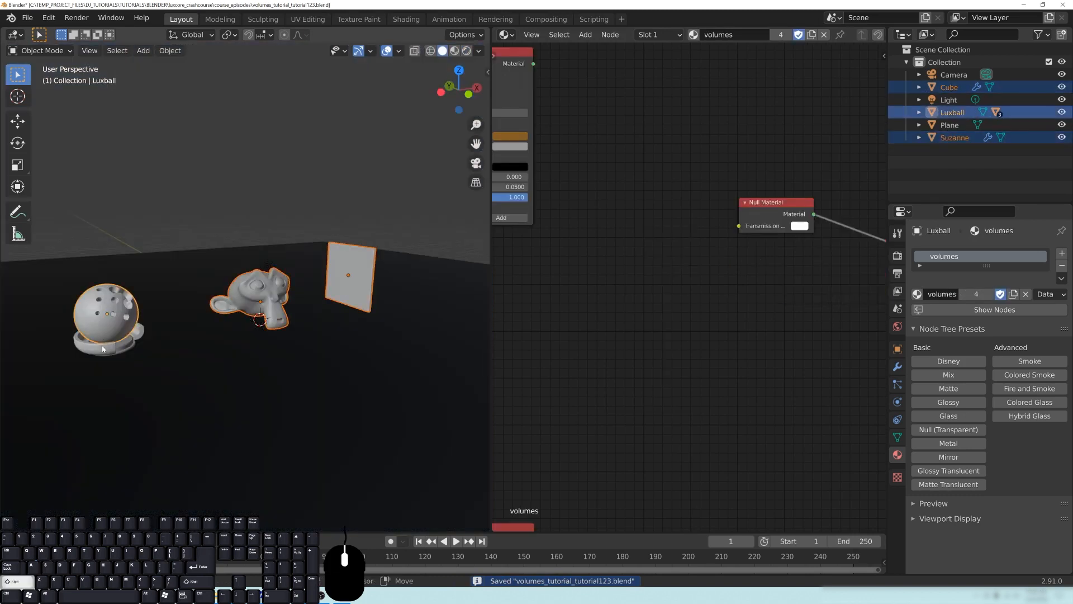
{"action": "key", "text": "ctrl+l"}
{"action": "left_click", "coordinate": [287, 316]}
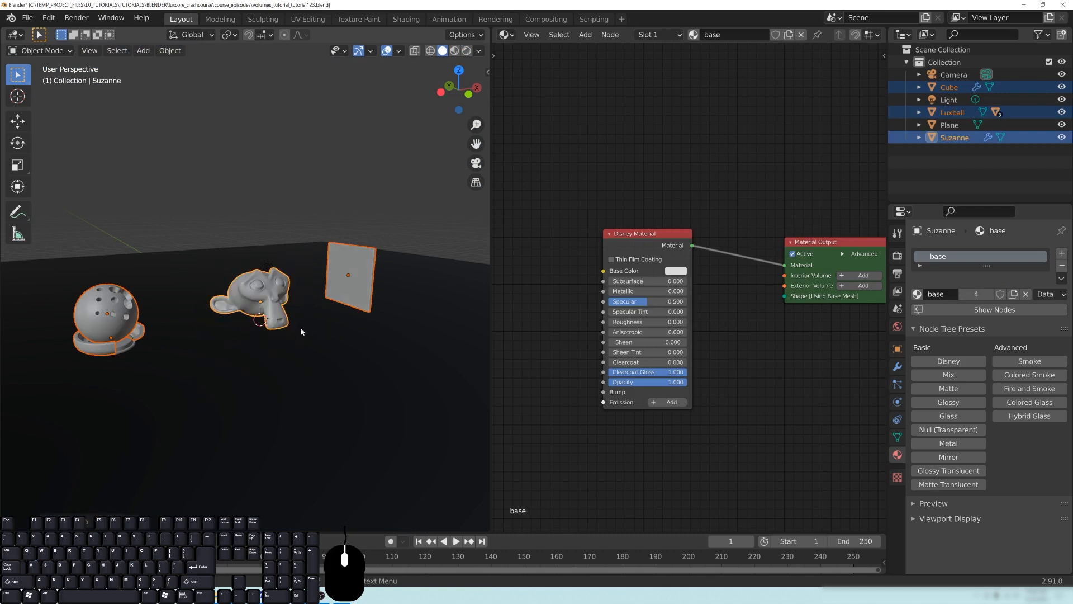
- Deselect all objects and show the scene in Rendered shading
{"action": "scroll", "coordinate": [302, 335], "scroll_direction": "down", "scroll_amount": 2}
{"action": "key", "text": "alt+a"}
{"action": "key", "text": "z"}
{"action": "left_click", "coordinate": [312, 246]}
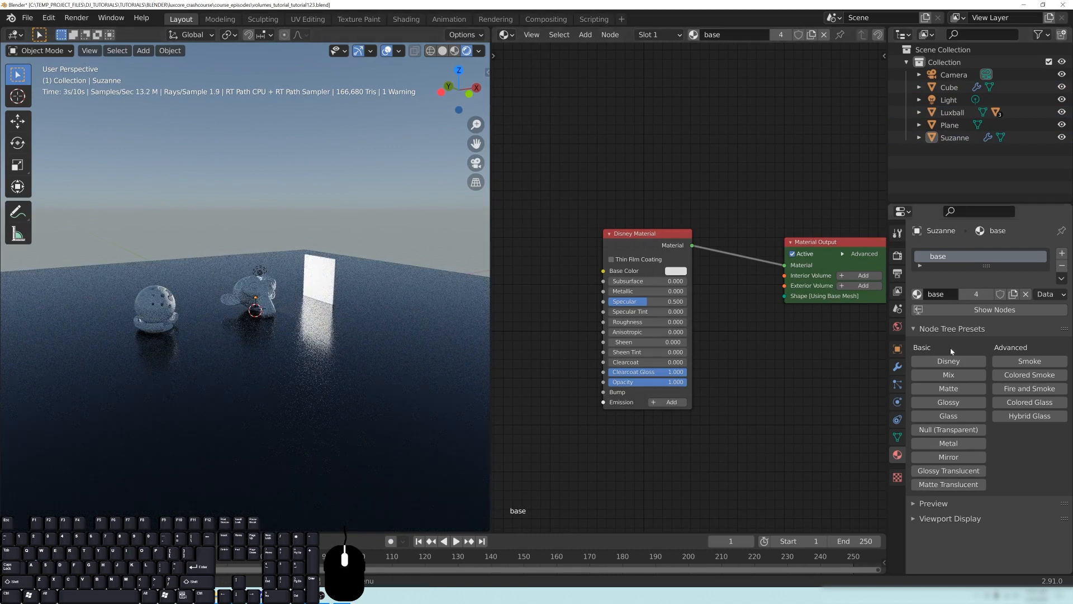
- Open the World properties, widen the properties area, and expand the Volume settings
{"action": "left_click", "coordinate": [898, 328]}
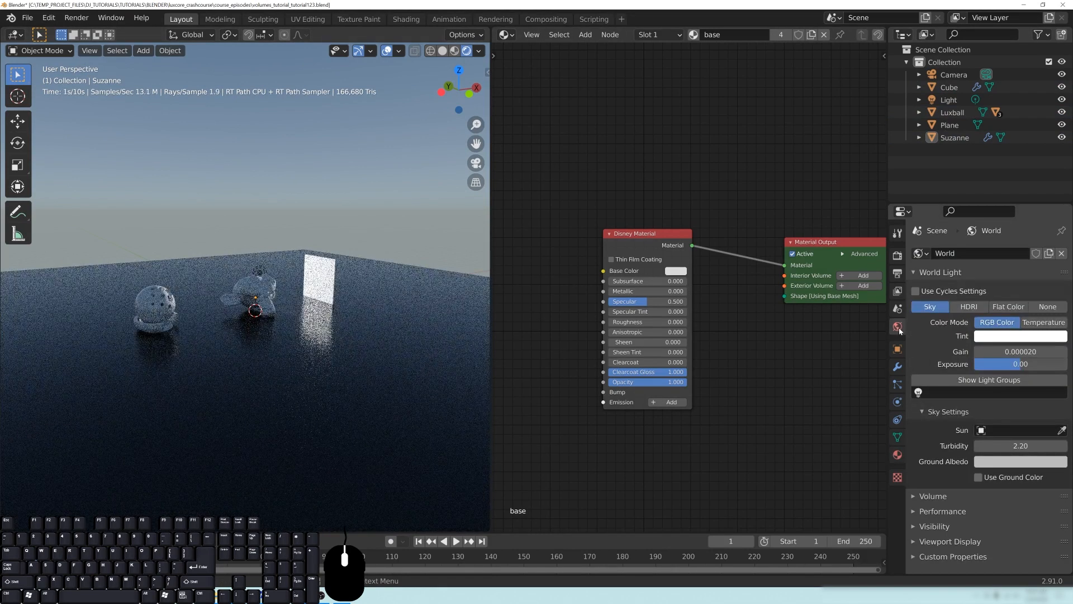
{"action": "middle_click_drag", "start_coordinate": [796, 380], "coordinate": [722, 372]}
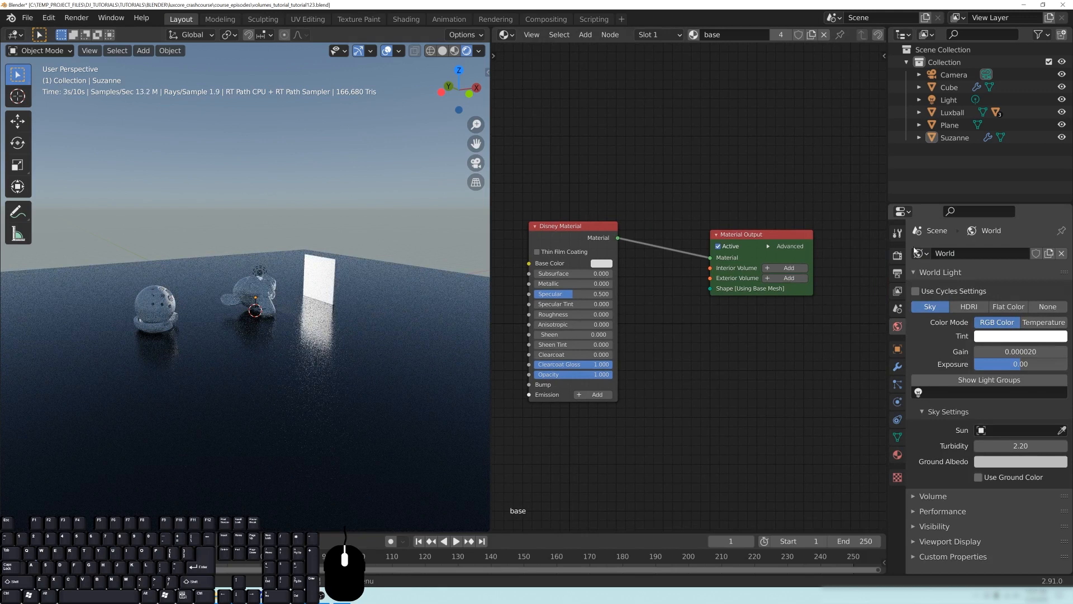
{"action": "left_click_drag", "start_coordinate": [888, 190], "coordinate": [745, 190]}
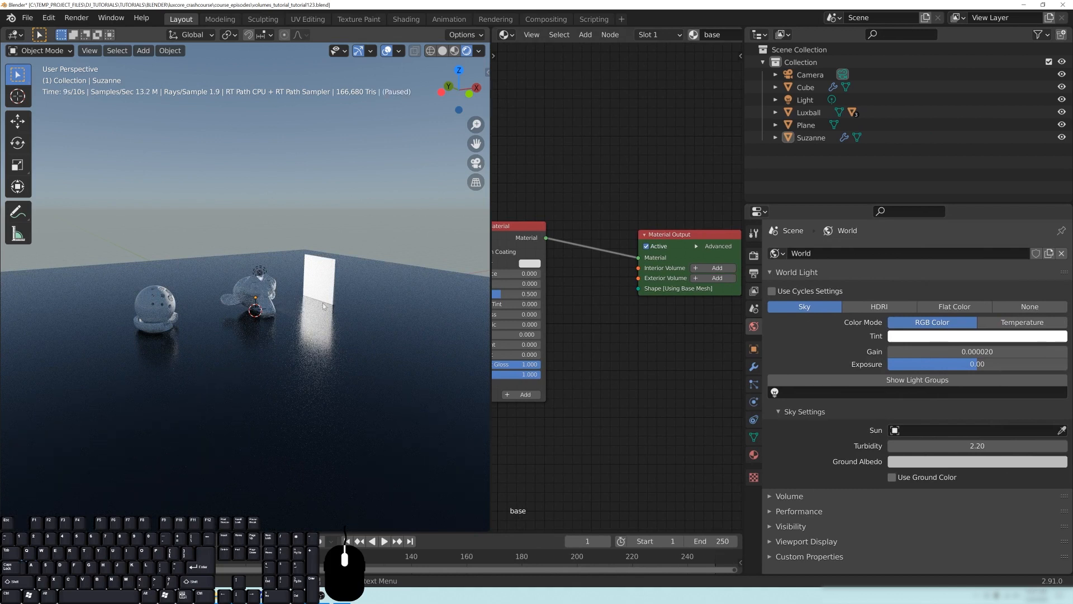
{"action": "middle_click_drag", "start_coordinate": [407, 251], "coordinate": [186, 364]}
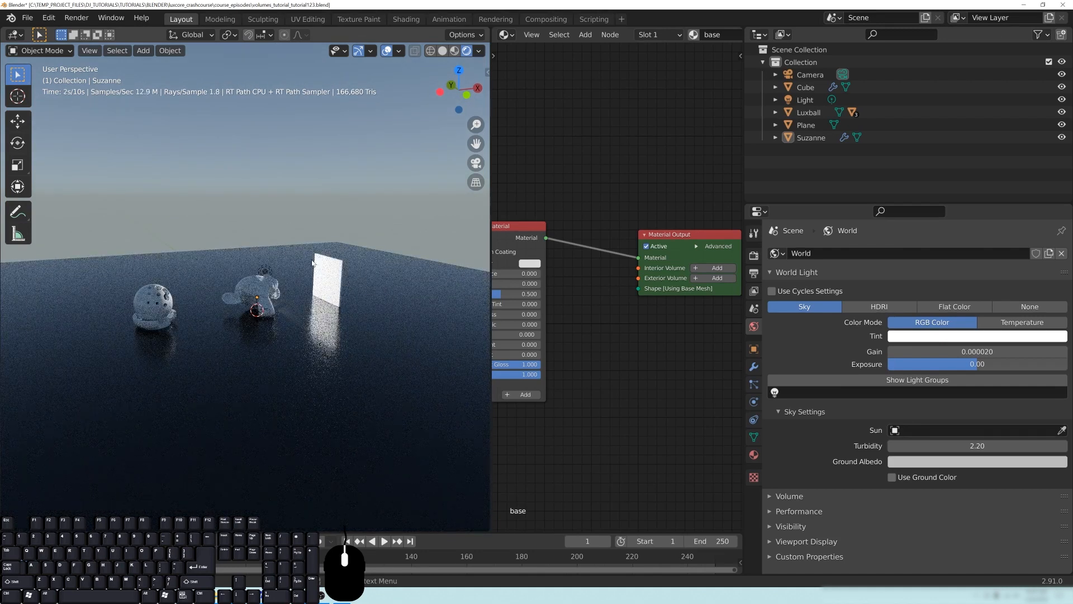
{"action": "middle_click_drag", "start_coordinate": [568, 409], "coordinate": [619, 400]}
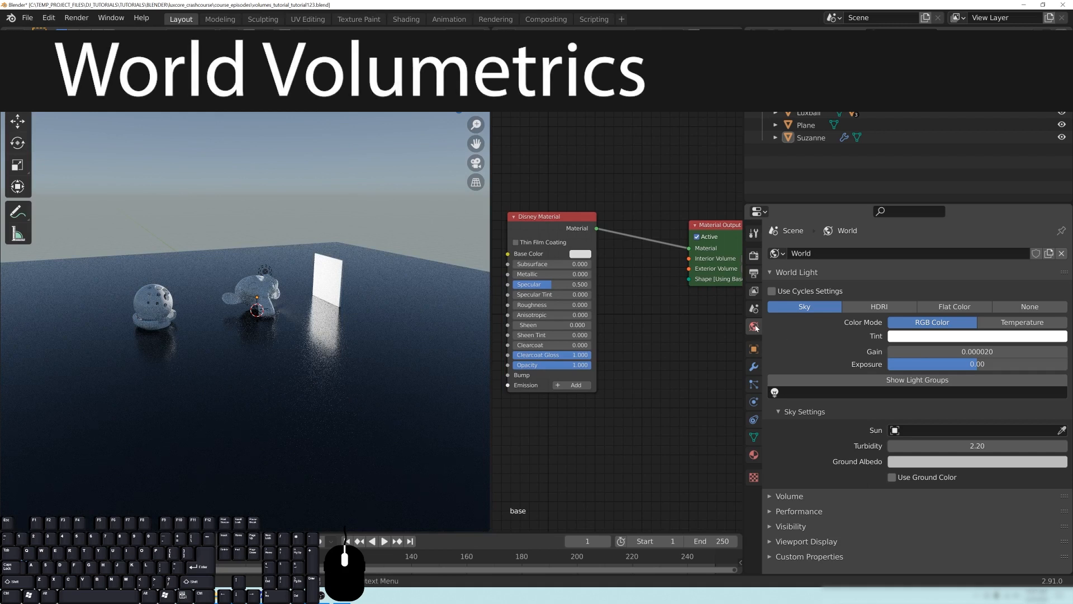
{"action": "left_click", "coordinate": [926, 499]}
{"action": "scroll", "coordinate": [847, 472], "scroll_direction": "down", "scroll_amount": 1}
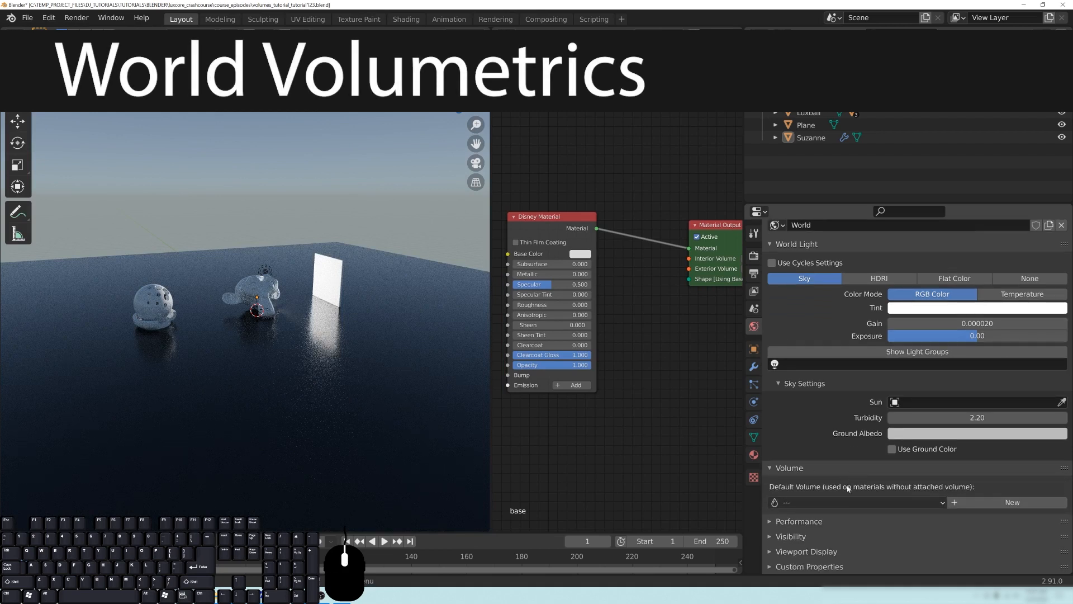
- Widen the node editor area and split it into an upper and a lower editor
{"action": "left_click_drag", "start_coordinate": [490, 178], "coordinate": [405, 173]}
{"action": "left_click", "coordinate": [420, 35]}
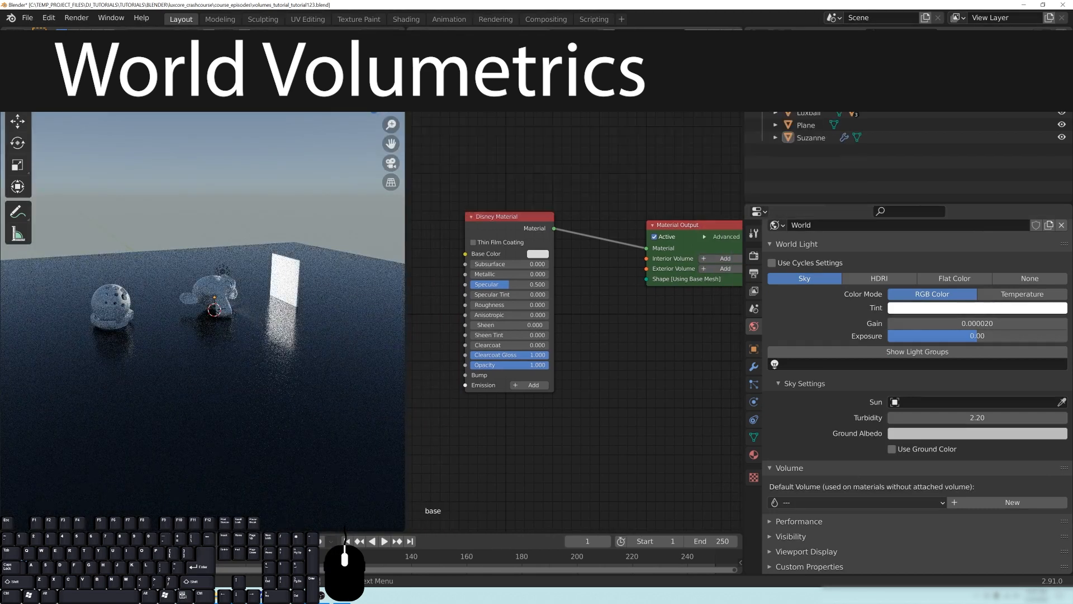
{"action": "left_click_drag", "start_coordinate": [740, 33], "coordinate": [735, 243]}
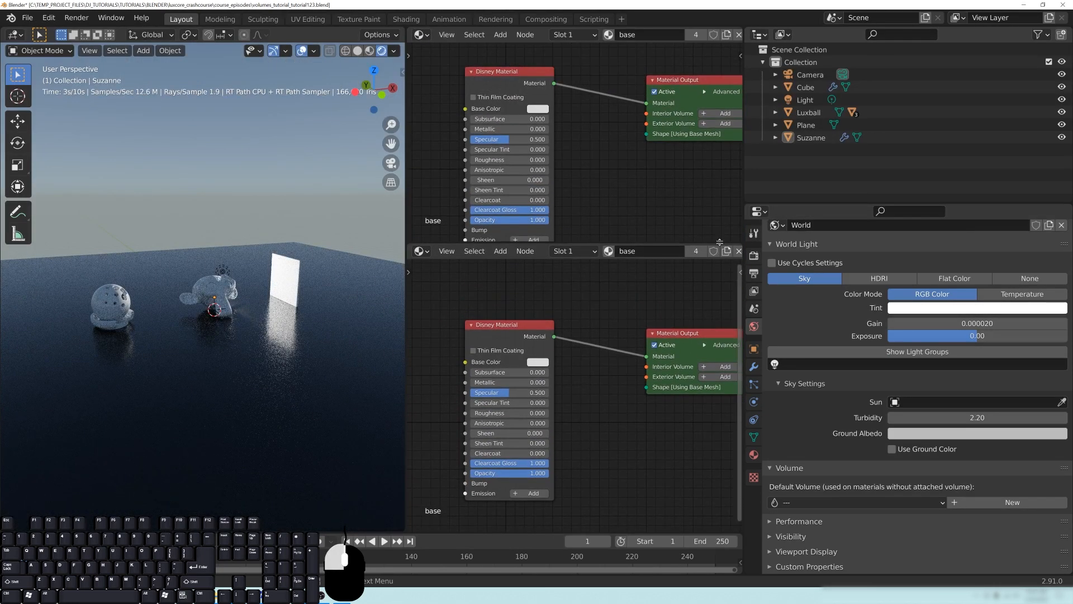
{"action": "key", "text": "Home"}
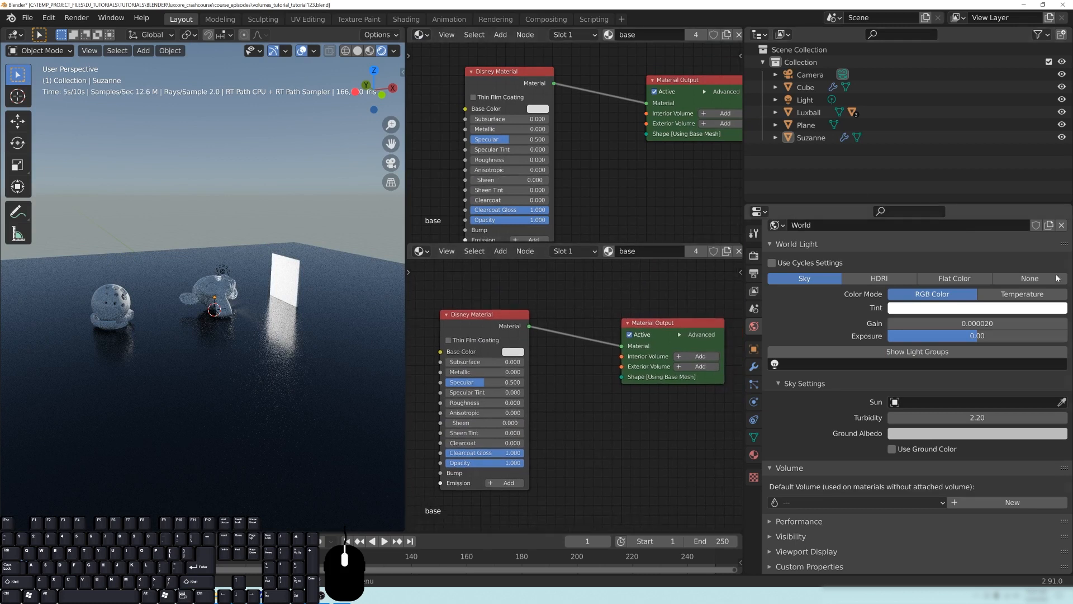
- Create a new default volume for the world and switch the lower node editor to LuxCore Volume Nodes
{"action": "left_click", "coordinate": [1013, 503]}
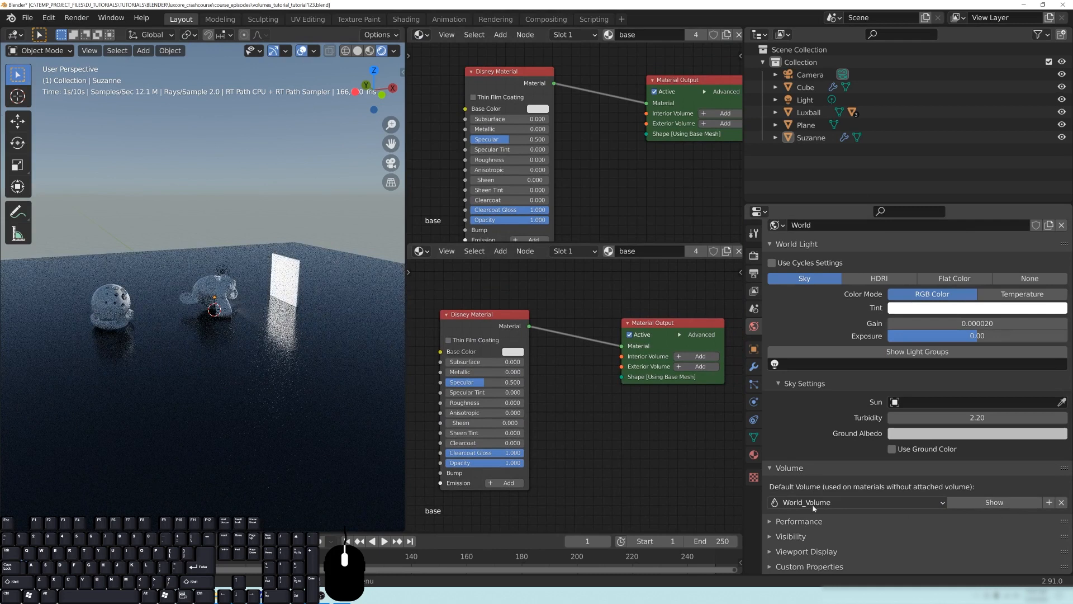
{"action": "middle_click_drag", "start_coordinate": [533, 373], "coordinate": [600, 366]}
{"action": "left_click", "coordinate": [419, 253]}
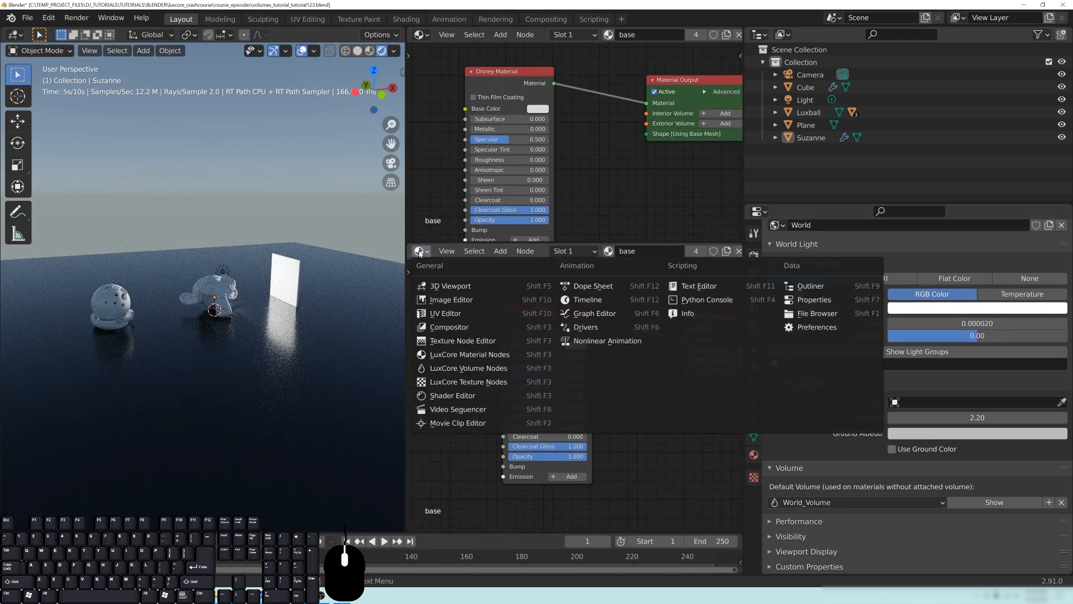
{"action": "left_click", "coordinate": [494, 368]}
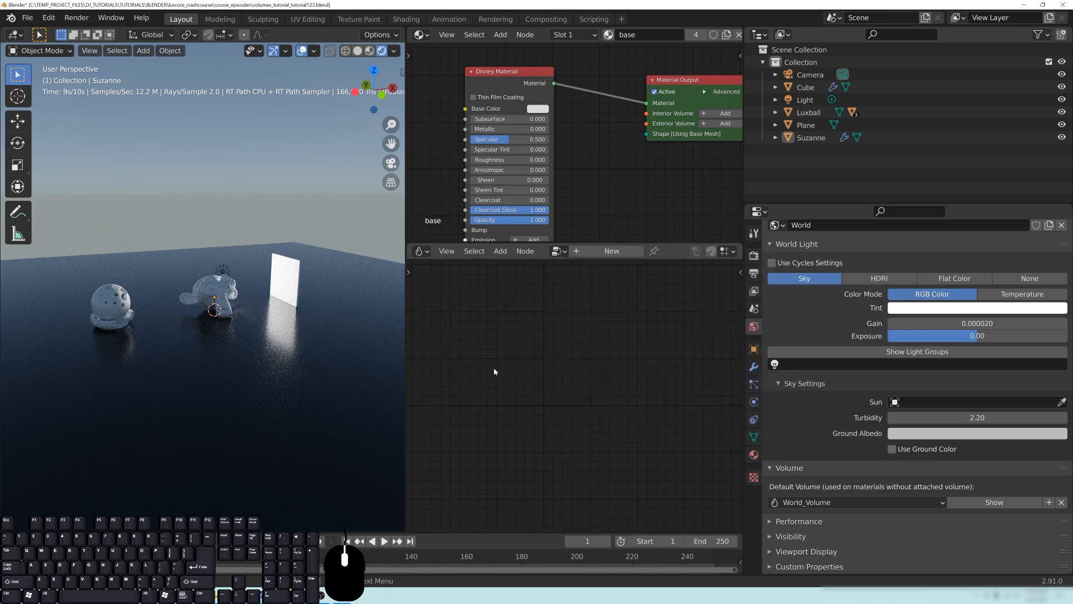
- Load the World_Volume node tree in the lower editor and bring its Clear Volume node into view
{"action": "left_click", "coordinate": [557, 251]}
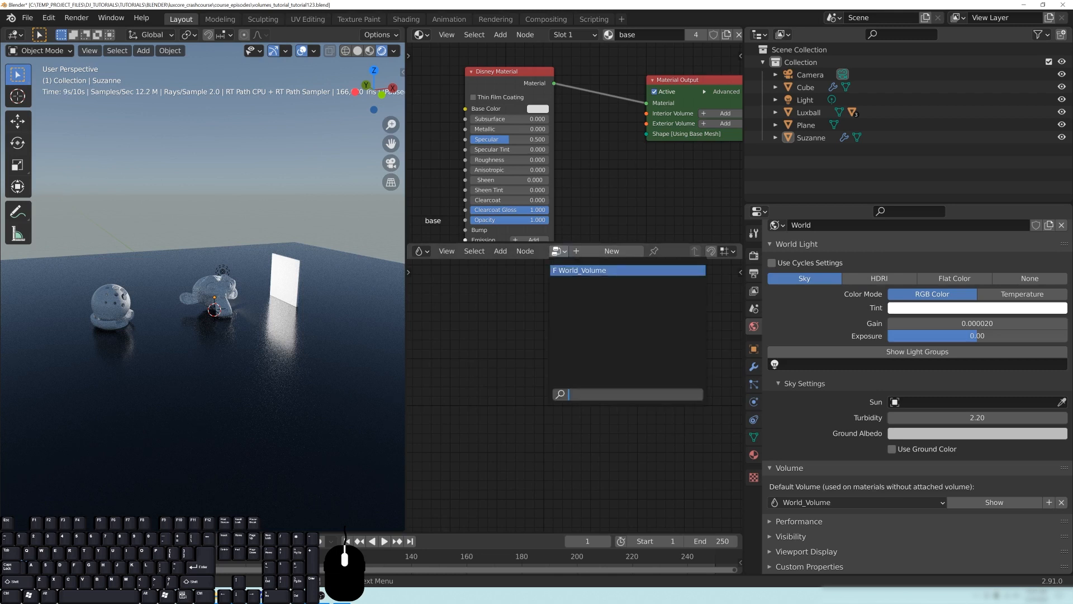
{"action": "left_click", "coordinate": [589, 270]}
{"action": "middle_click_drag", "start_coordinate": [683, 420], "coordinate": [630, 414]}
{"action": "scroll", "coordinate": [639, 431], "scroll_direction": "up", "scroll_amount": 3}
{"action": "scroll", "coordinate": [639, 430], "scroll_direction": "up", "scroll_amount": 1}
{"action": "scroll", "coordinate": [630, 413], "scroll_direction": "down", "scroll_amount": 1}
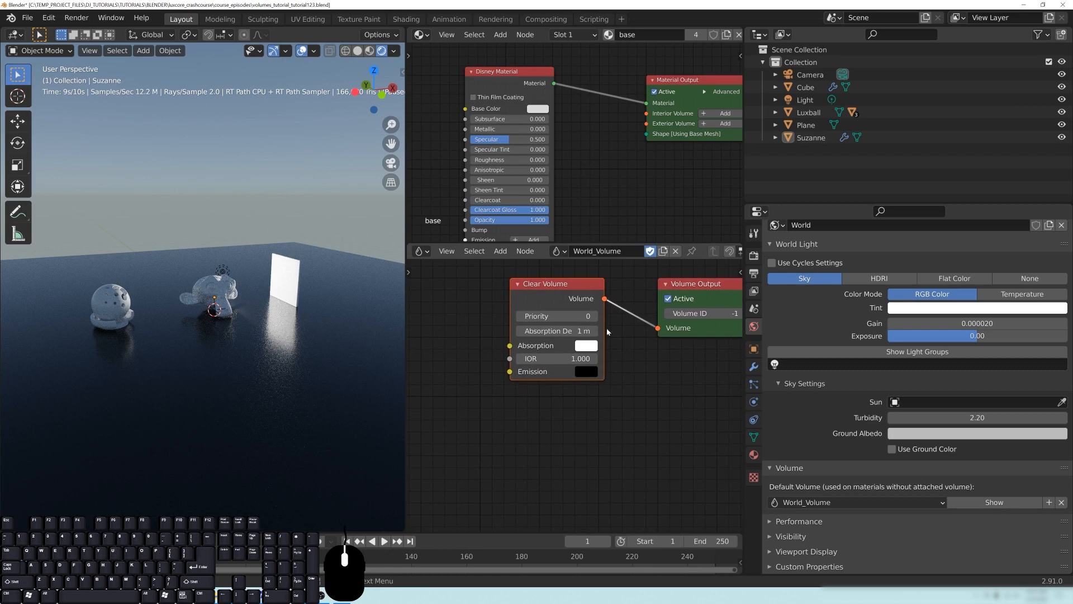
{"action": "middle_click_drag", "start_coordinate": [637, 380], "coordinate": [626, 395]}
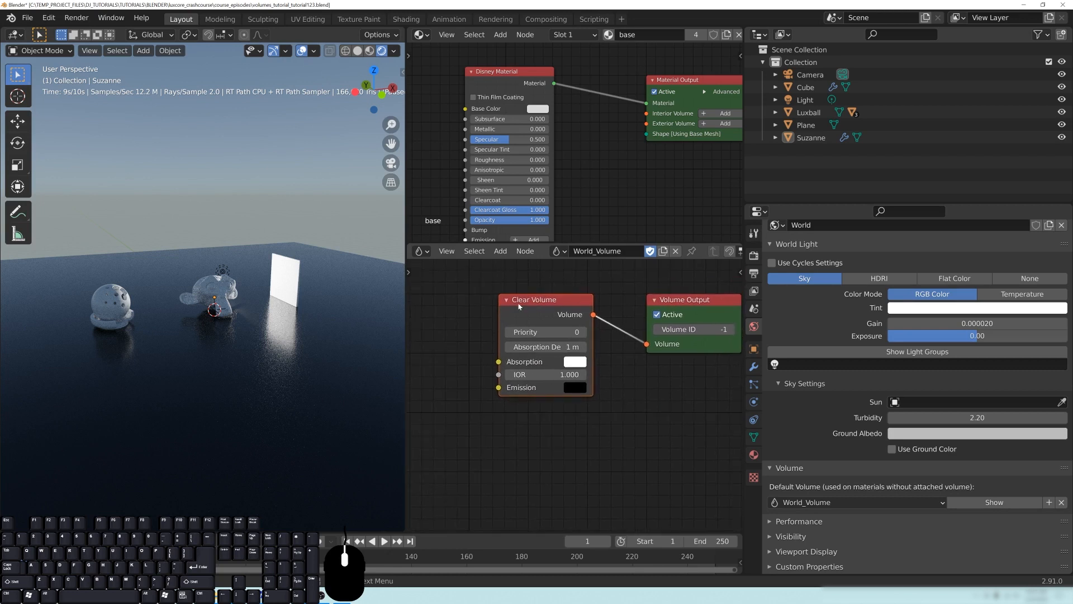
{"action": "middle_click_drag", "start_coordinate": [542, 311], "coordinate": [548, 312]}
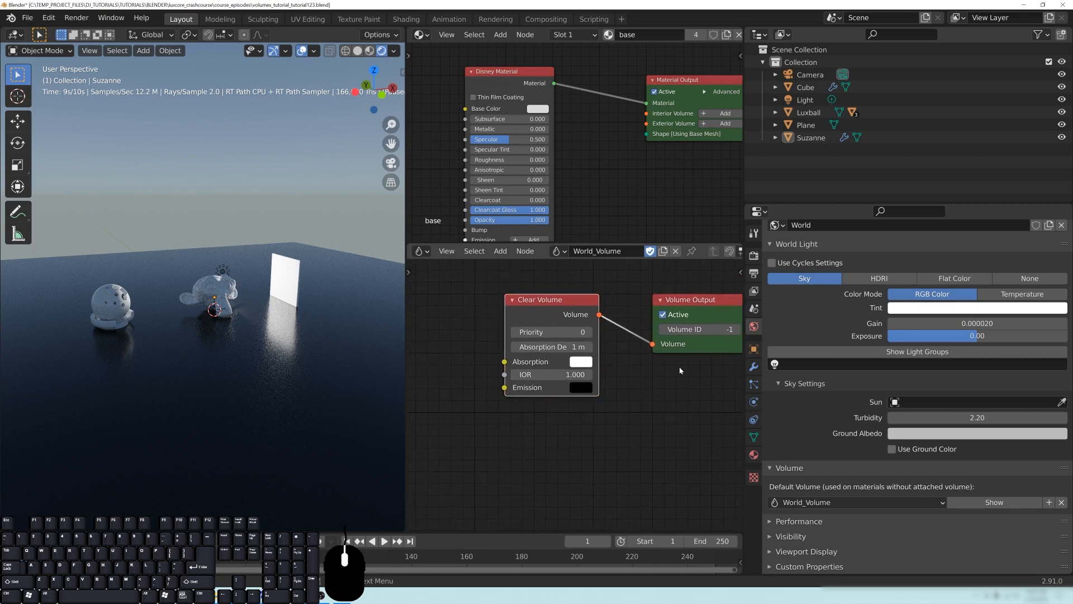
- Set the Clear Volume's absorption colour to black and its absorption depth to 50000 m
{"action": "left_click", "coordinate": [580, 361]}
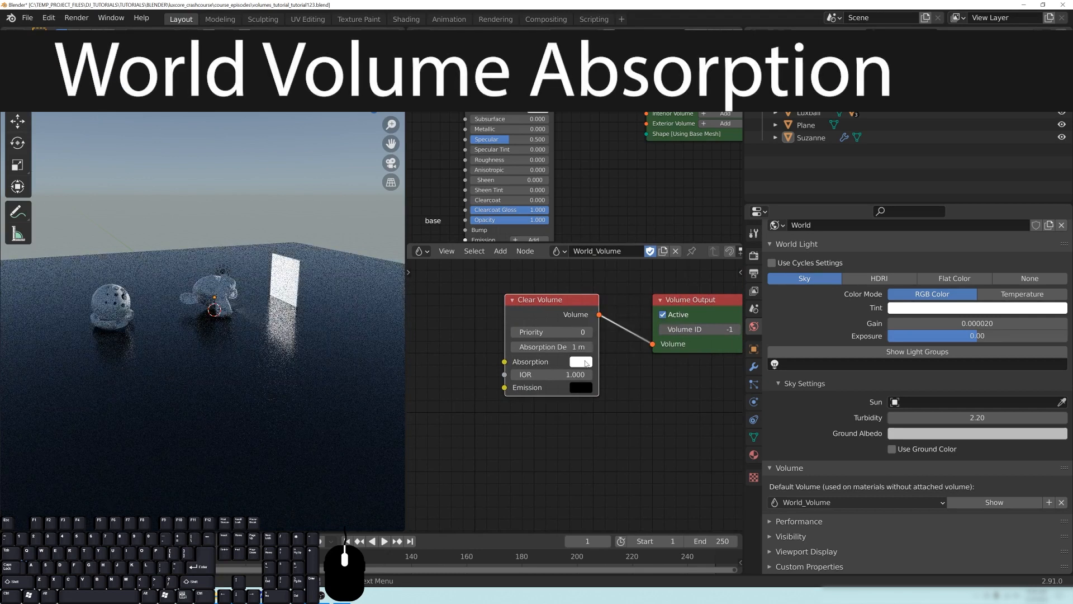
{"action": "left_click", "coordinate": [580, 362]}
{"action": "left_click_drag", "start_coordinate": [673, 276], "coordinate": [673, 293]}
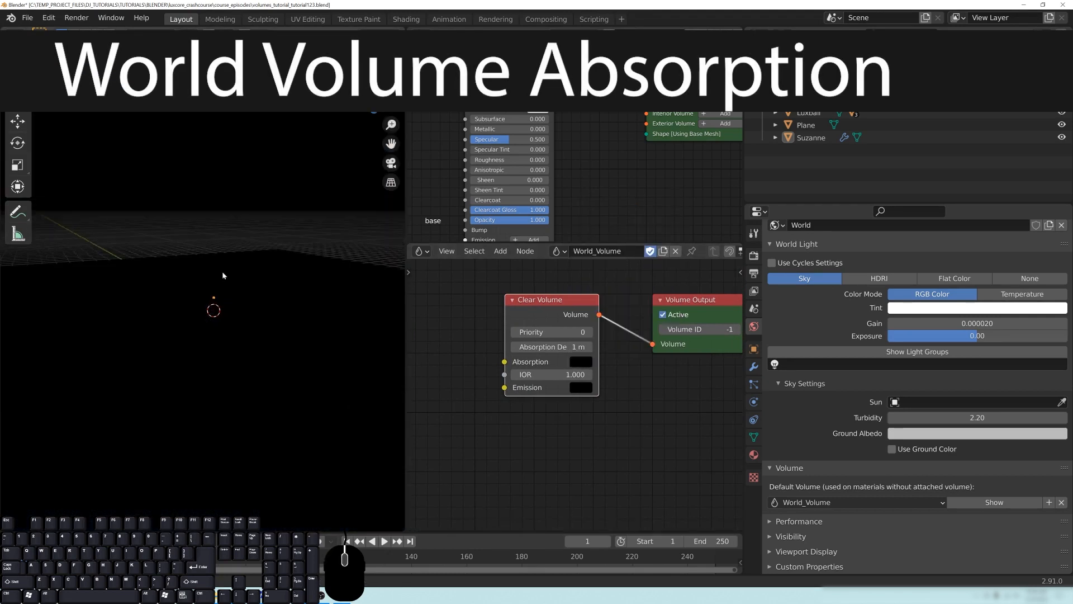
{"action": "left_click", "coordinate": [551, 346]}
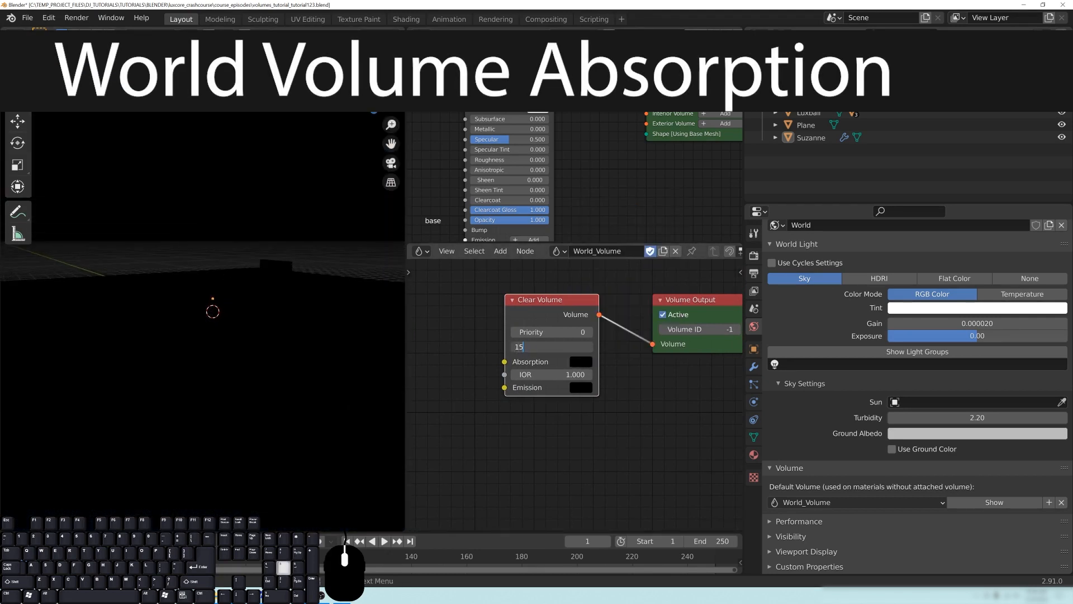
{"action": "left_click", "coordinate": [563, 346]}
{"action": "type", "text": "50000 m"}
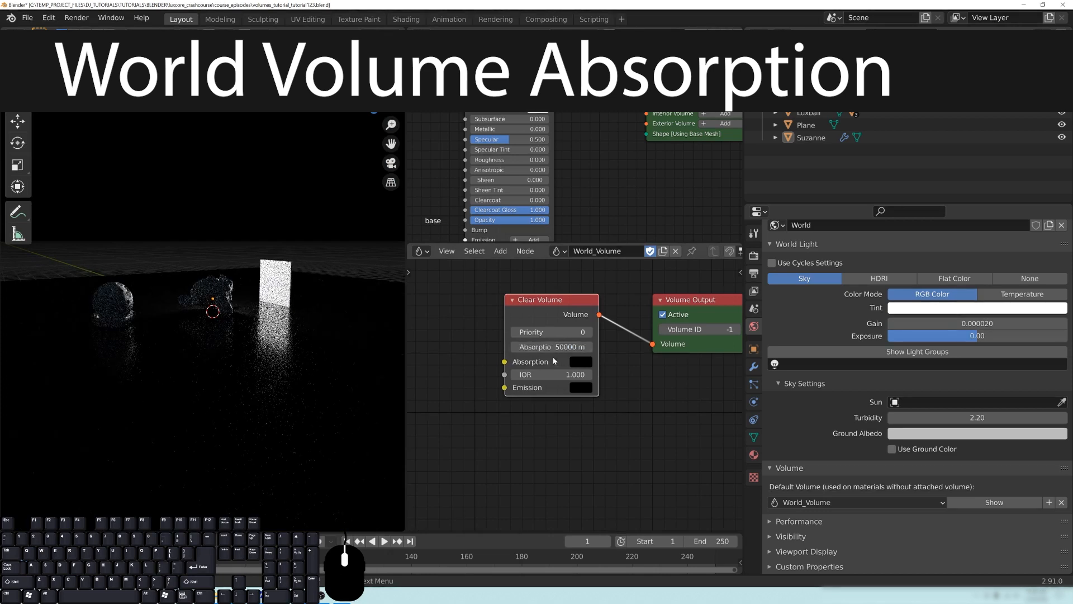
- Reduce the Clear Volume's absorption depth to 500 m and check the light falloff around the objects
{"action": "key", "text": "BackSpace"}
{"action": "key", "text": "BackSpace"}
{"action": "key", "text": "BackSpace"}
{"action": "key", "text": "BackSpace"}
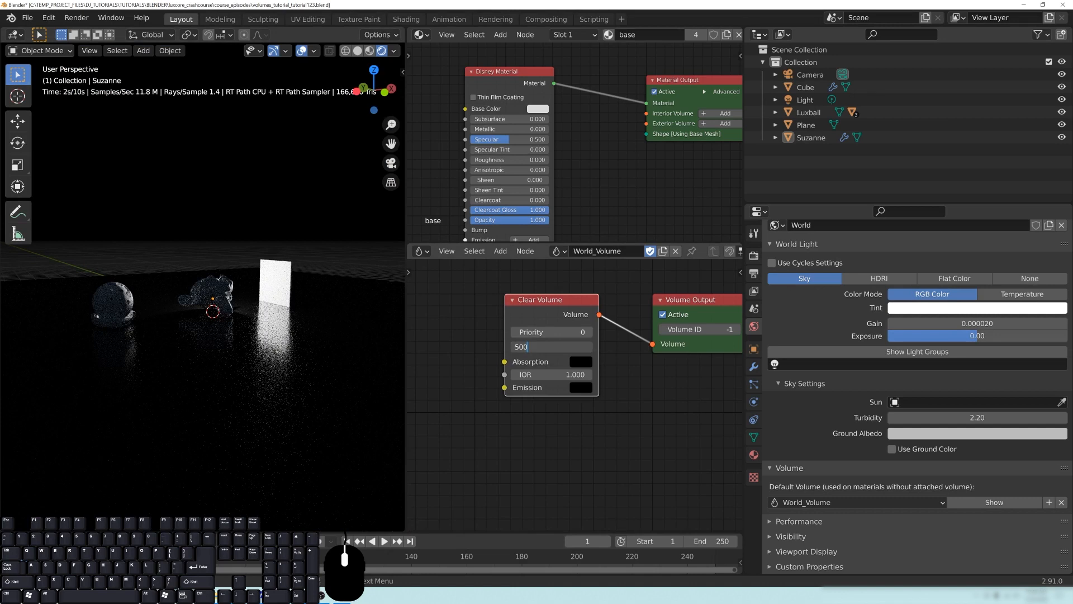
{"action": "key", "text": "Return"}
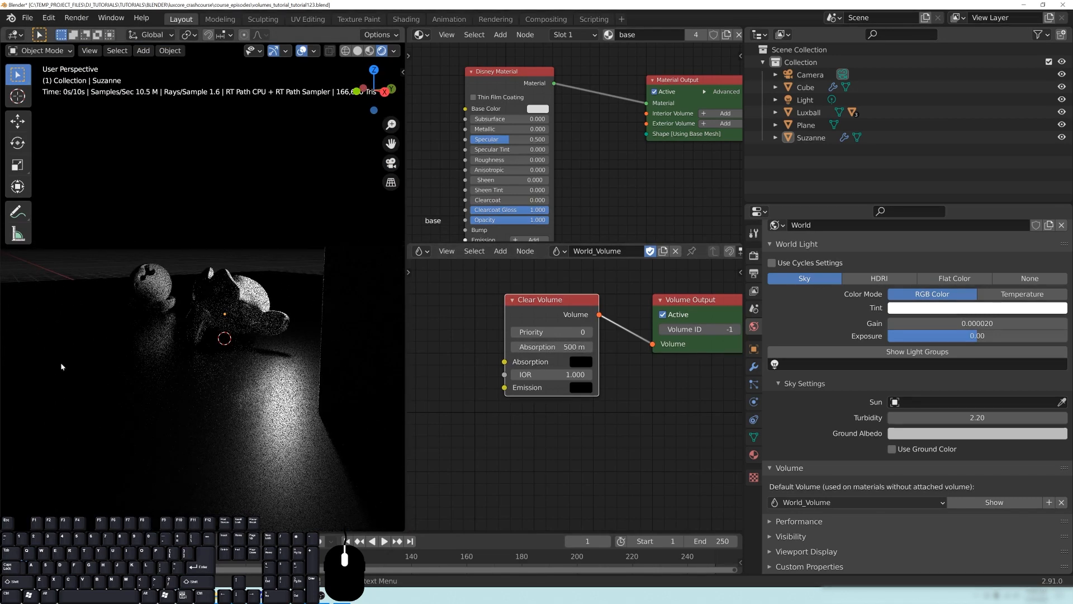
{"action": "middle_click_drag", "start_coordinate": [222, 310], "coordinate": [246, 317]}
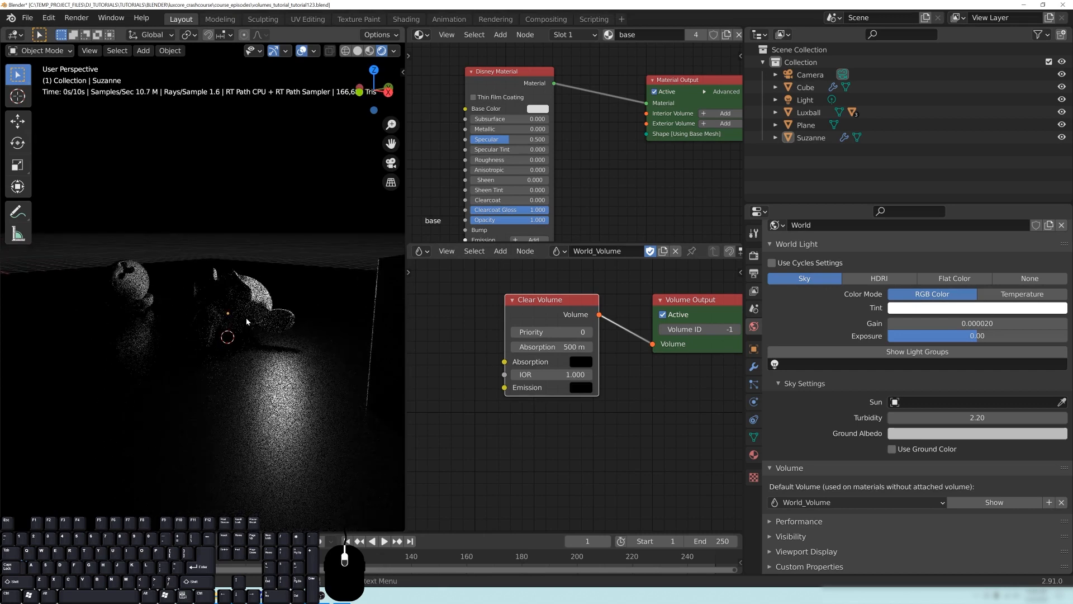
{"action": "scroll", "coordinate": [246, 317], "scroll_direction": "down", "scroll_amount": 1}
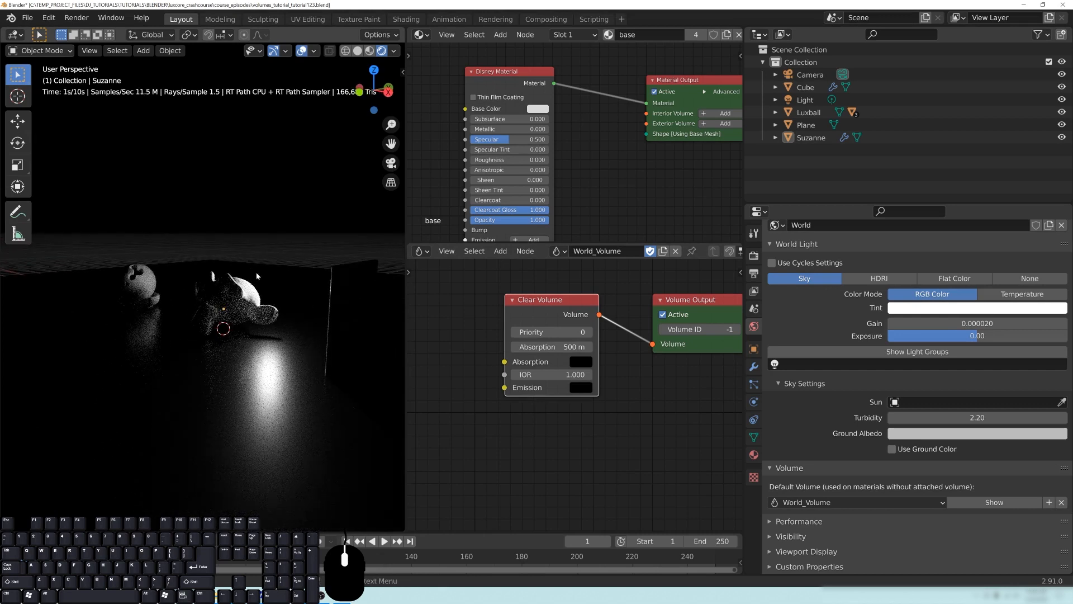
{"action": "middle_click_drag", "start_coordinate": [197, 319], "coordinate": [263, 344]}
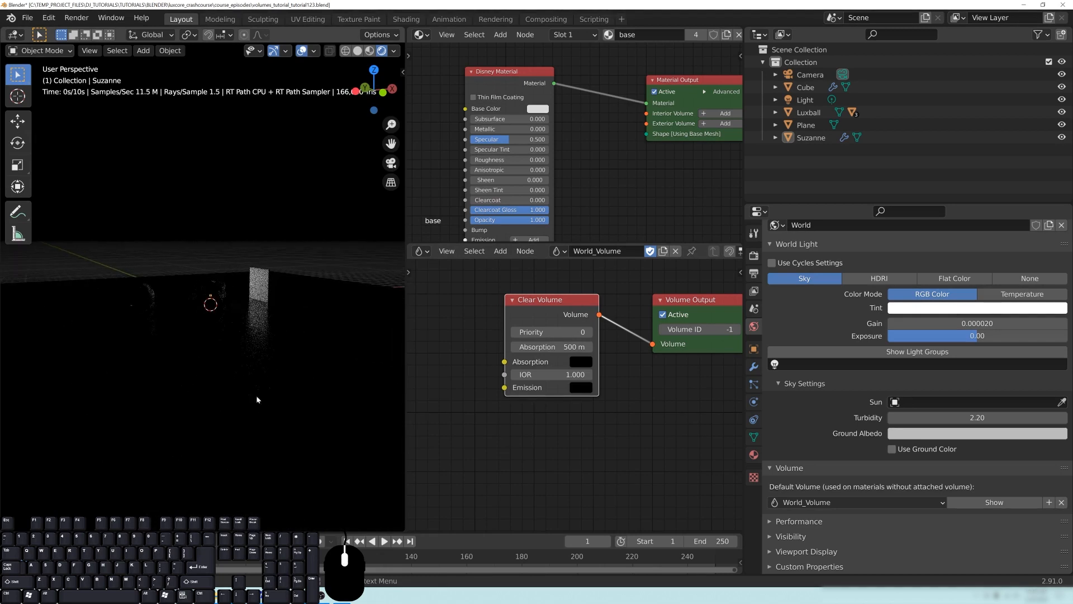
{"action": "scroll", "coordinate": [287, 411], "scroll_direction": "up", "scroll_amount": 3}
- Set the Clear Volume's absorption depth to 50 m and select the Light near Suzanne
{"action": "double_click", "coordinate": [536, 346]}
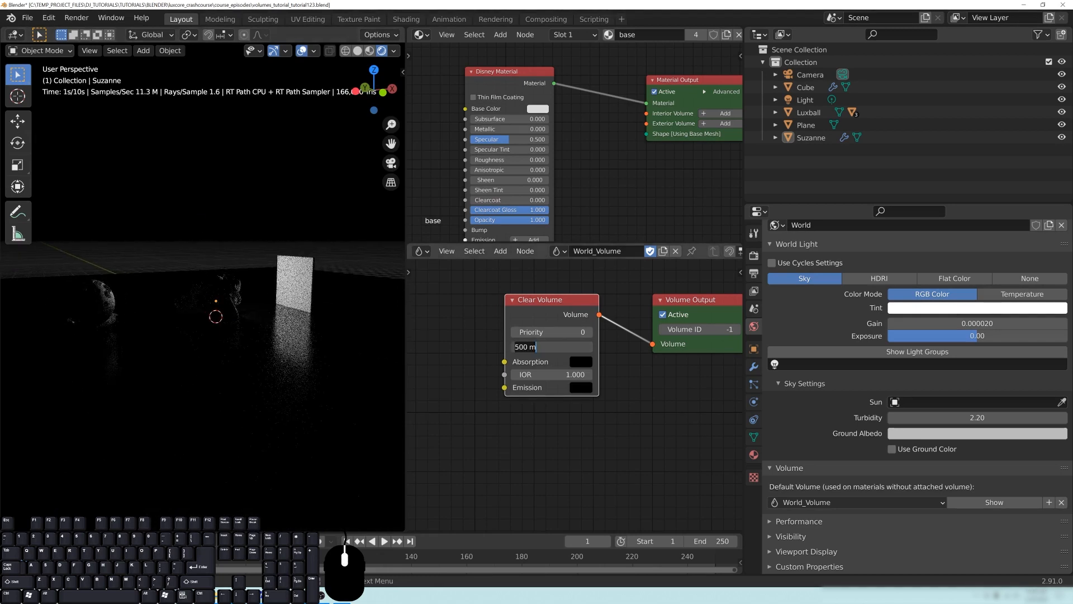
{"action": "type", "text": "50"}
{"action": "key", "text": "Return"}
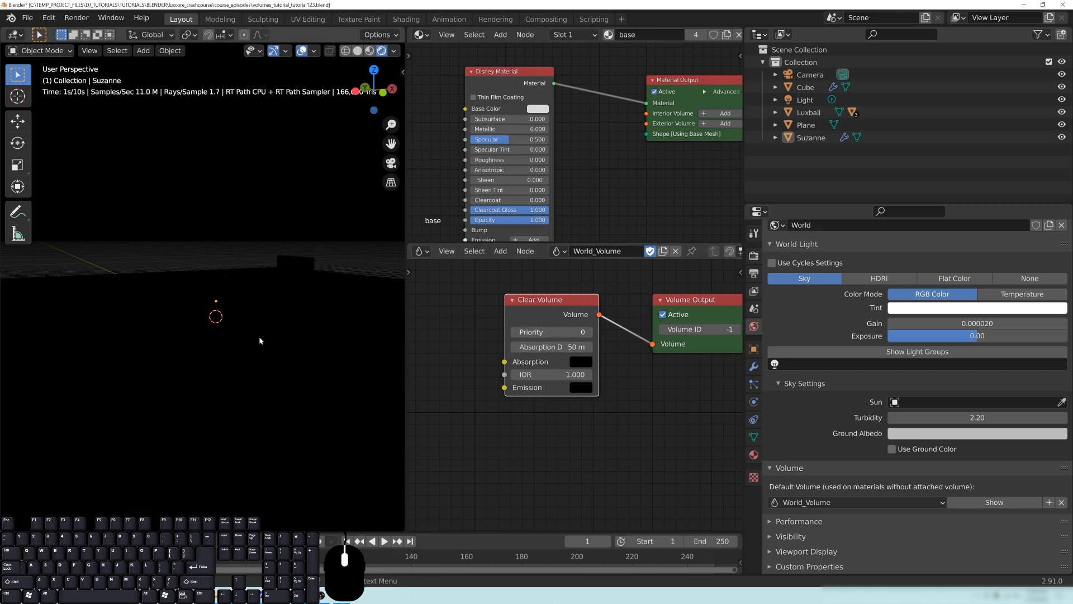
{"action": "middle_click_drag", "start_coordinate": [266, 304], "coordinate": [256, 270]}
{"action": "left_click", "coordinate": [248, 271]}
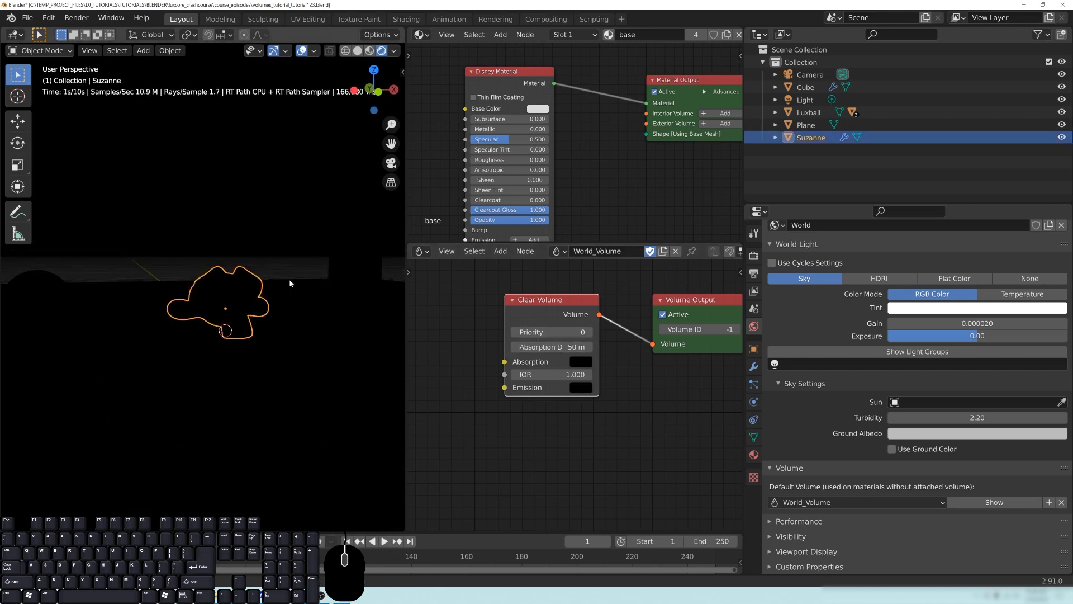
{"action": "left_click", "coordinate": [268, 273]}
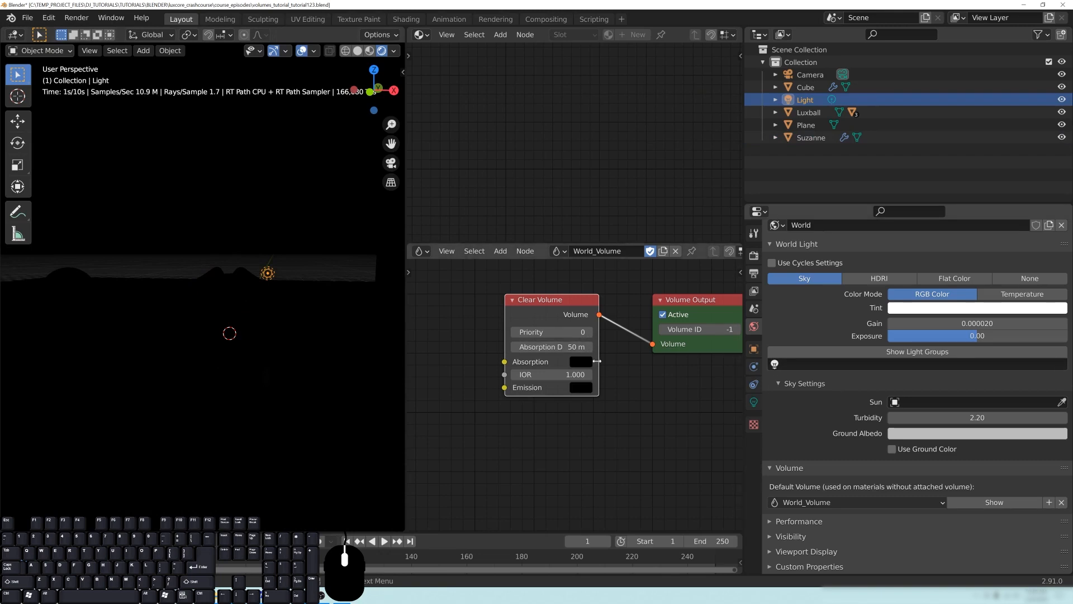
- Raise the Clear Volume's absorption depth to 150 m and check how far the light reaches
{"action": "double_click", "coordinate": [545, 346]}
{"action": "key", "text": "Return"}
{"action": "middle_click_drag", "start_coordinate": [290, 302], "coordinate": [250, 300]}
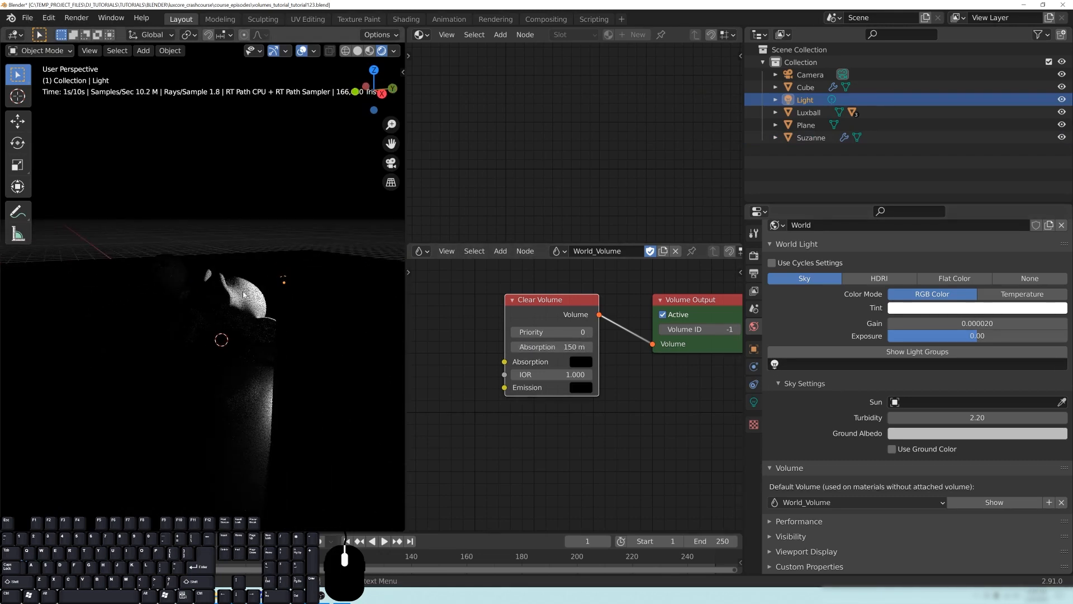
{"action": "middle_click_drag", "start_coordinate": [167, 354], "coordinate": [203, 345]}
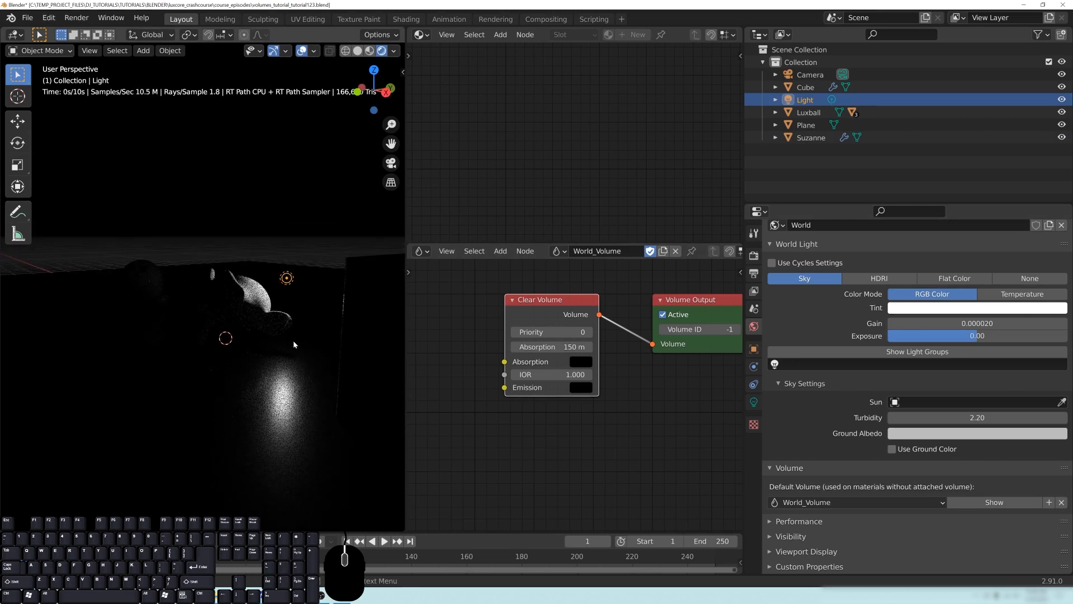
{"action": "middle_click_drag", "start_coordinate": [293, 342], "coordinate": [304, 338]}
- Try out absorption colours on the Clear Volume, ending on a light blue with H 0.590, S 0.608, V 1.000
{"action": "left_click", "coordinate": [580, 361]}
{"action": "left_click", "coordinate": [609, 275]}
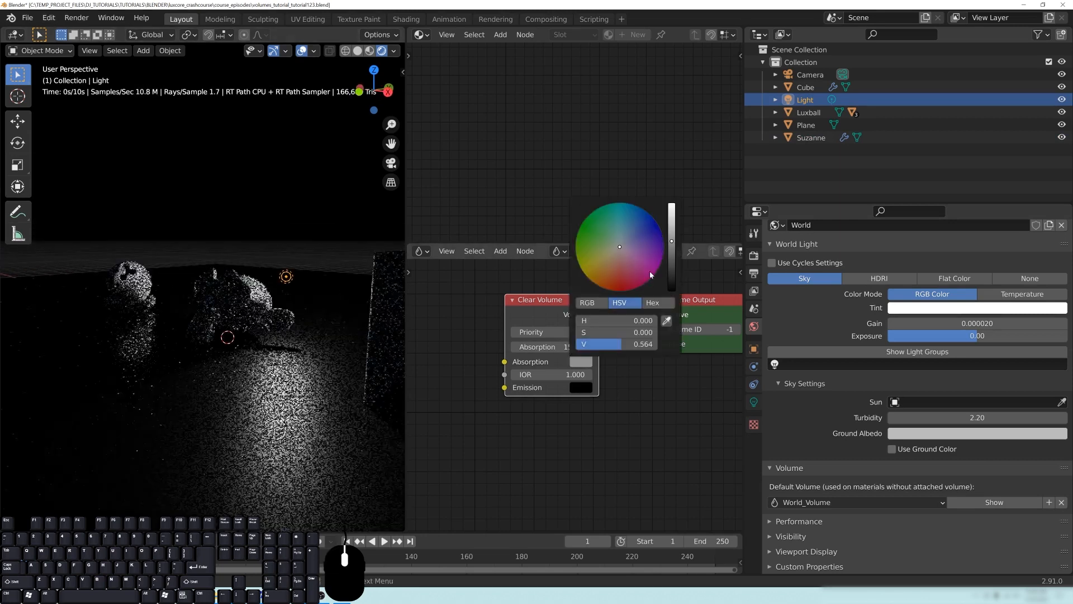
{"action": "left_click", "coordinate": [609, 279]}
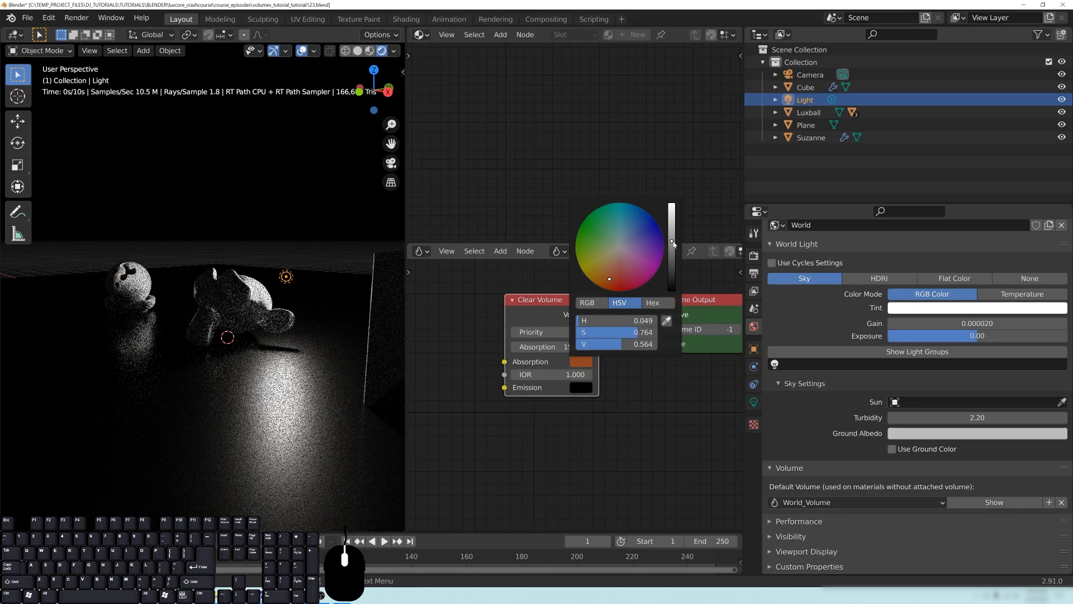
{"action": "left_click_drag", "start_coordinate": [672, 243], "coordinate": [672, 203]}
{"action": "left_click", "coordinate": [599, 270]}
{"action": "left_click", "coordinate": [588, 238]}
{"action": "left_click", "coordinate": [632, 224]}
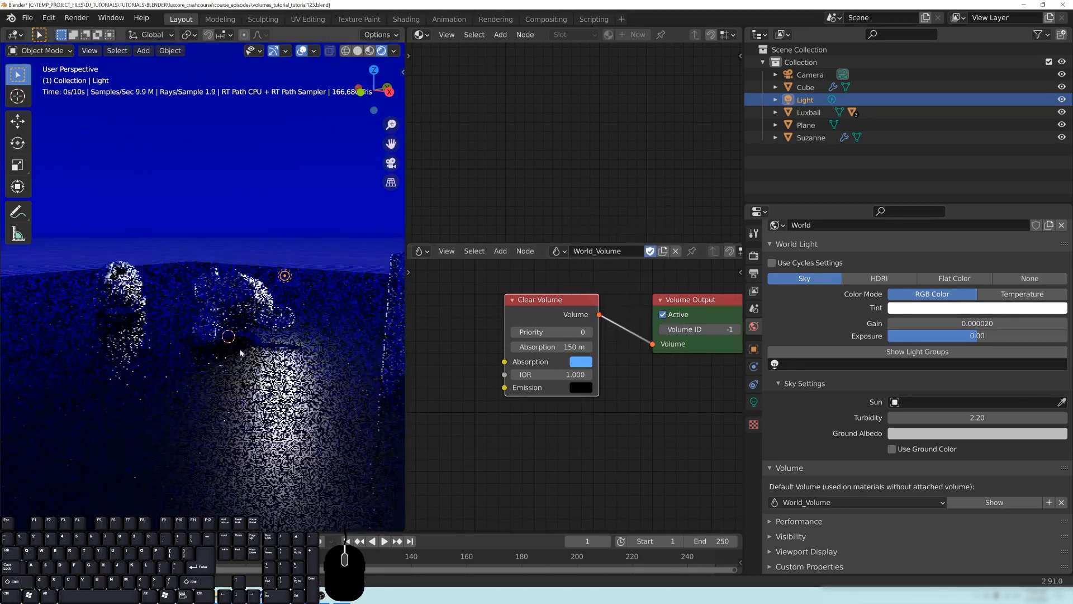
{"action": "middle_click_drag", "start_coordinate": [252, 313], "coordinate": [237, 330]}
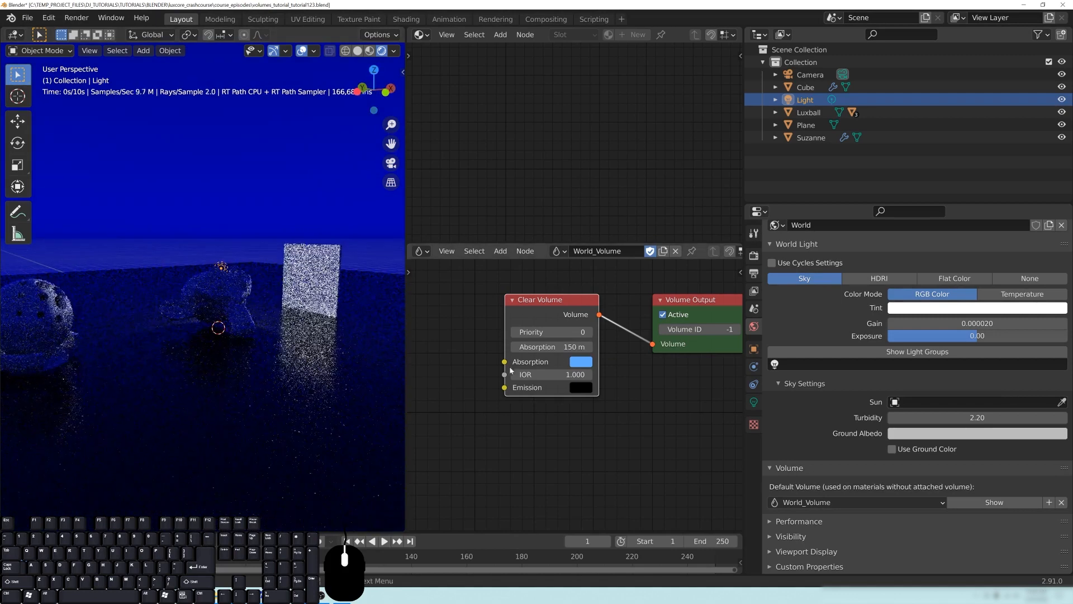
- Remove the tint from the Clear Volume's absorption colour and darken it to black
{"action": "left_click", "coordinate": [585, 364]}
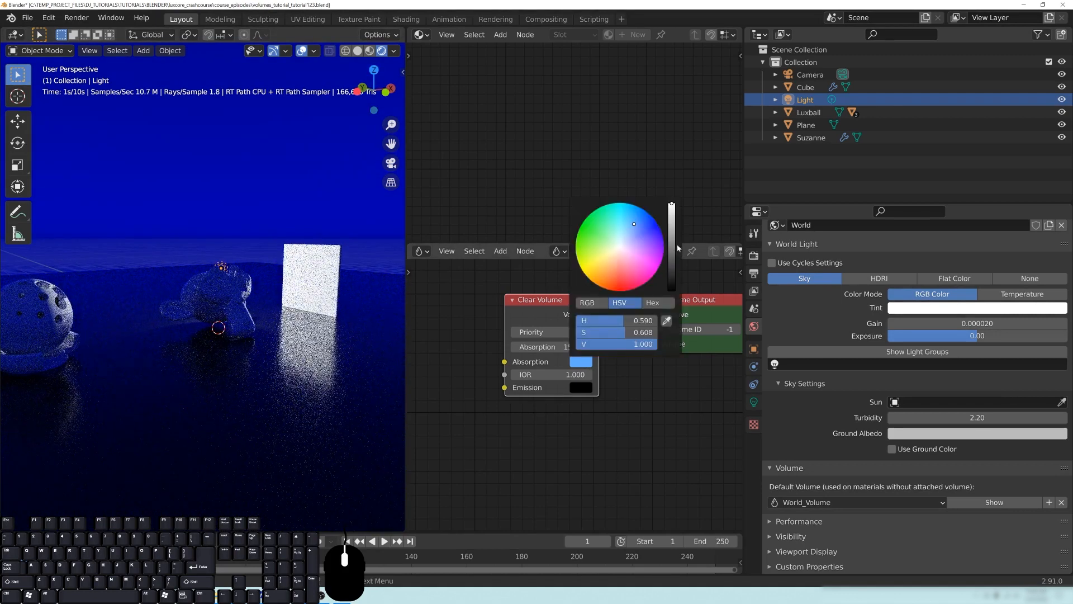
{"action": "left_click", "coordinate": [620, 248]}
{"action": "left_click_drag", "start_coordinate": [671, 212], "coordinate": [671, 292]}
{"action": "middle_click_drag", "start_coordinate": [288, 311], "coordinate": [173, 315]}
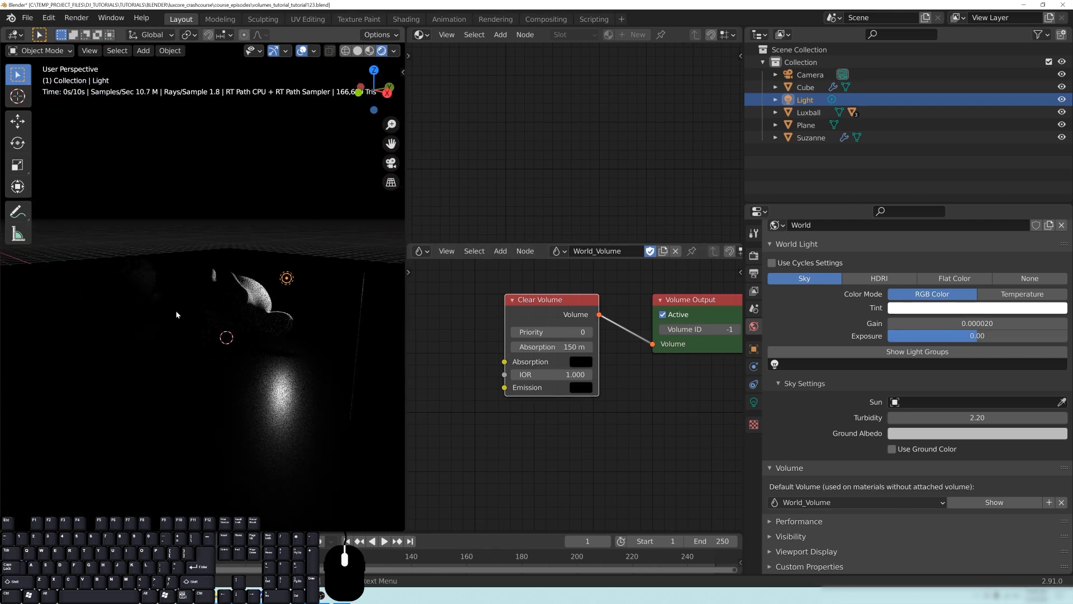
{"action": "mouse_move", "coordinate": [227, 314]}
{"action": "middle_mouse_down"}
{"action": "mouse_move", "coordinate": [246, 318]}
{"action": "mouse_move", "coordinate": [230, 319]}
{"action": "middle_mouse_up"}
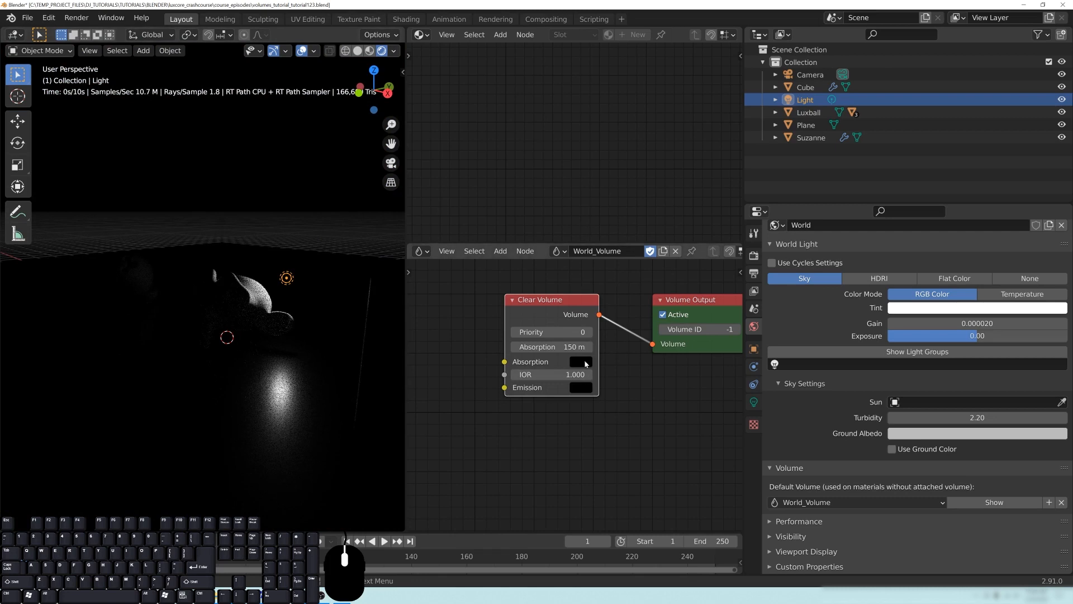
- Set the Clear Volume's absorption depth to 500 m
{"action": "double_click", "coordinate": [551, 347]}
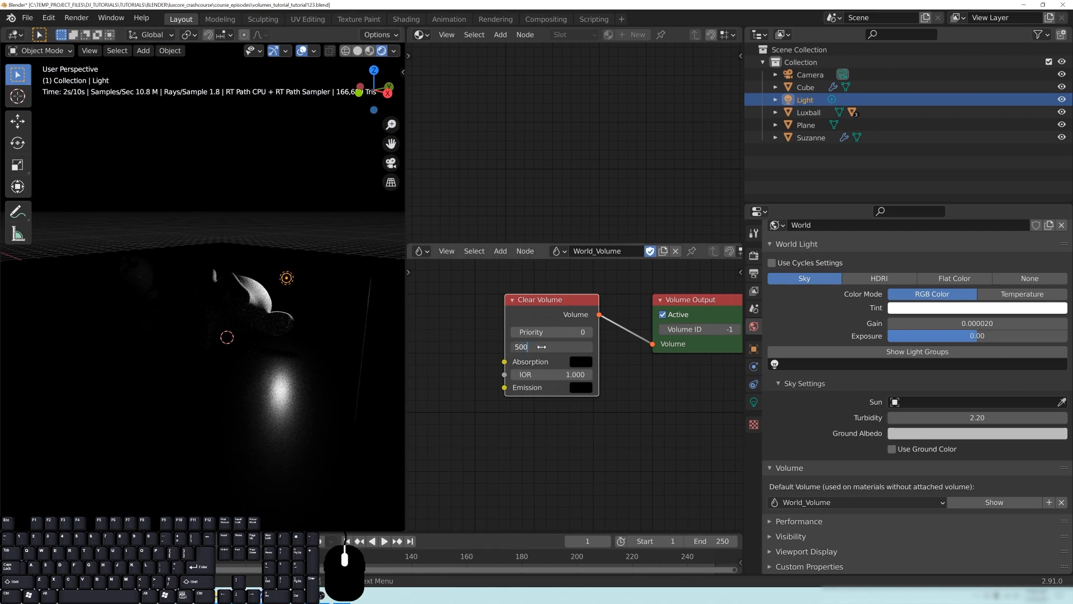
{"action": "key", "text": "Return"}
{"action": "middle_click_drag", "start_coordinate": [235, 312], "coordinate": [212, 298]}
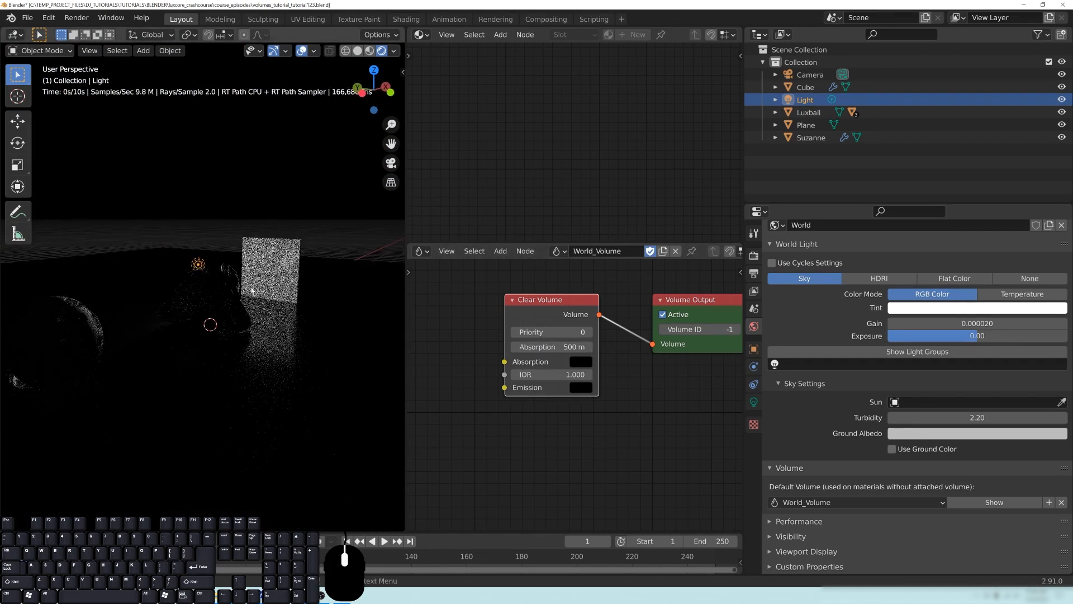
- Disconnect the Clear Volume node from the Volume Output and move it aside below the output node
{"action": "middle_click_drag", "start_coordinate": [671, 412], "coordinate": [699, 410]}
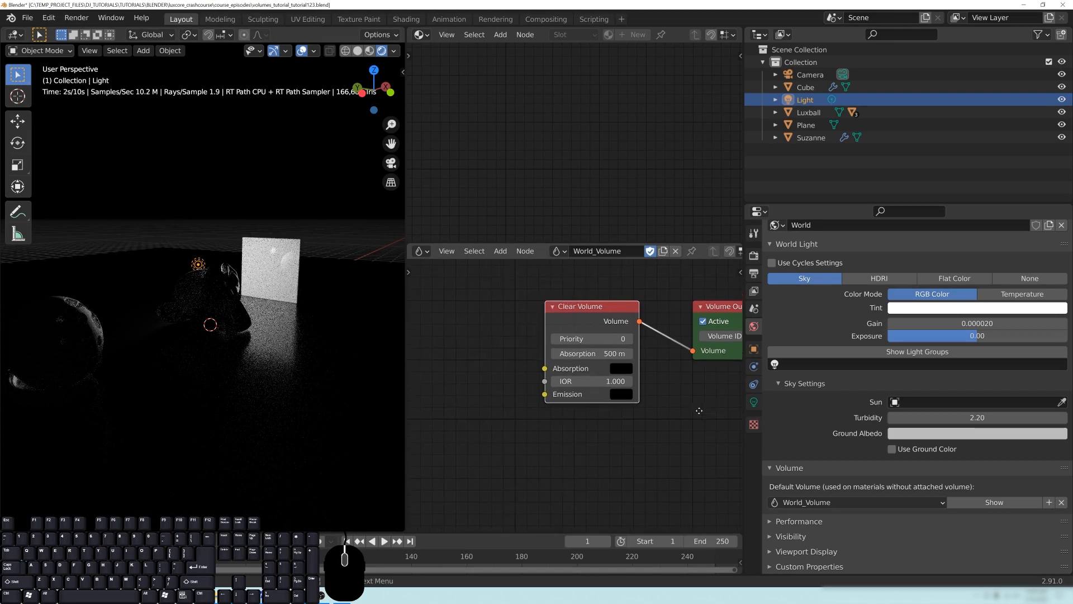
{"action": "left_click_drag", "start_coordinate": [577, 322], "coordinate": [513, 314]}
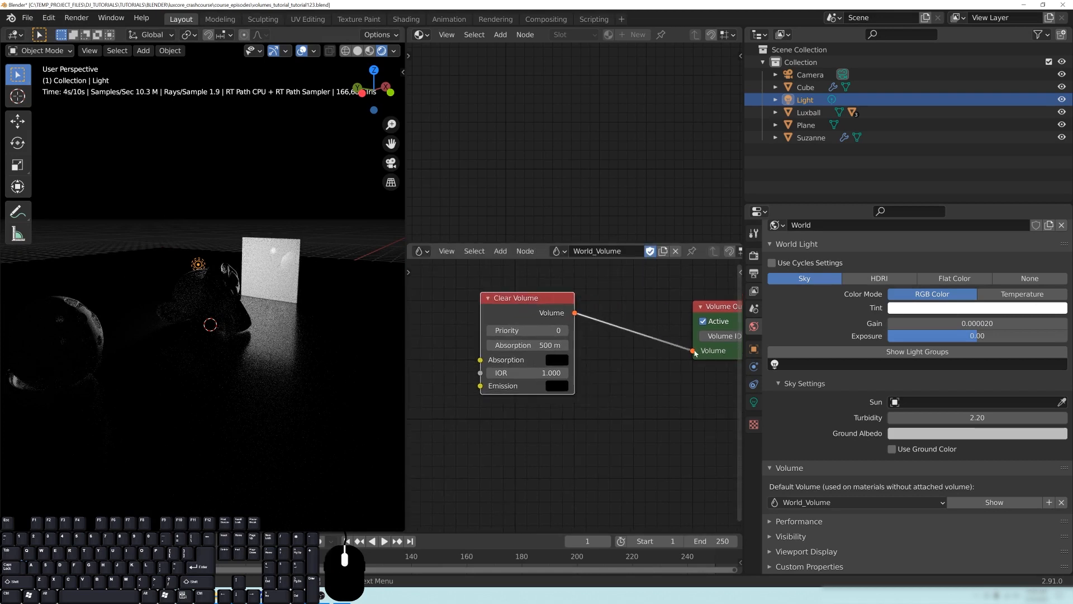
{"action": "left_click_drag", "start_coordinate": [693, 351], "coordinate": [649, 360]}
{"action": "left_click_drag", "start_coordinate": [537, 297], "coordinate": [470, 494]}
- Add a Heterogeneous Volume node to the World_Volume tree, connect it to the Volume Output and place it beside the output node
{"action": "key", "text": "shift+a"}
{"action": "mouse_move", "coordinate": [516, 420]}
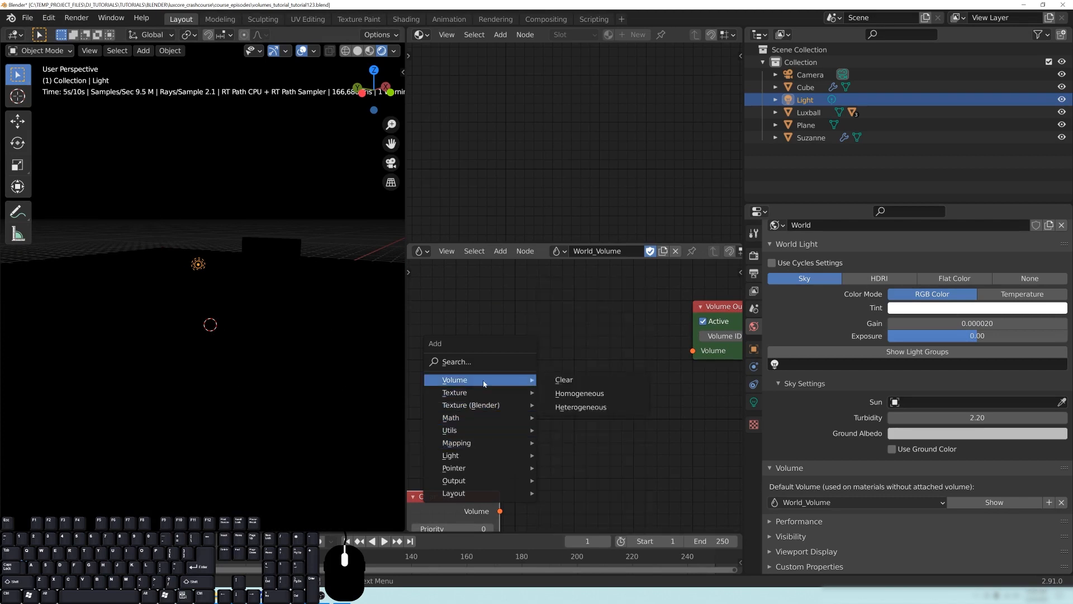
{"action": "left_click", "coordinate": [590, 408]}
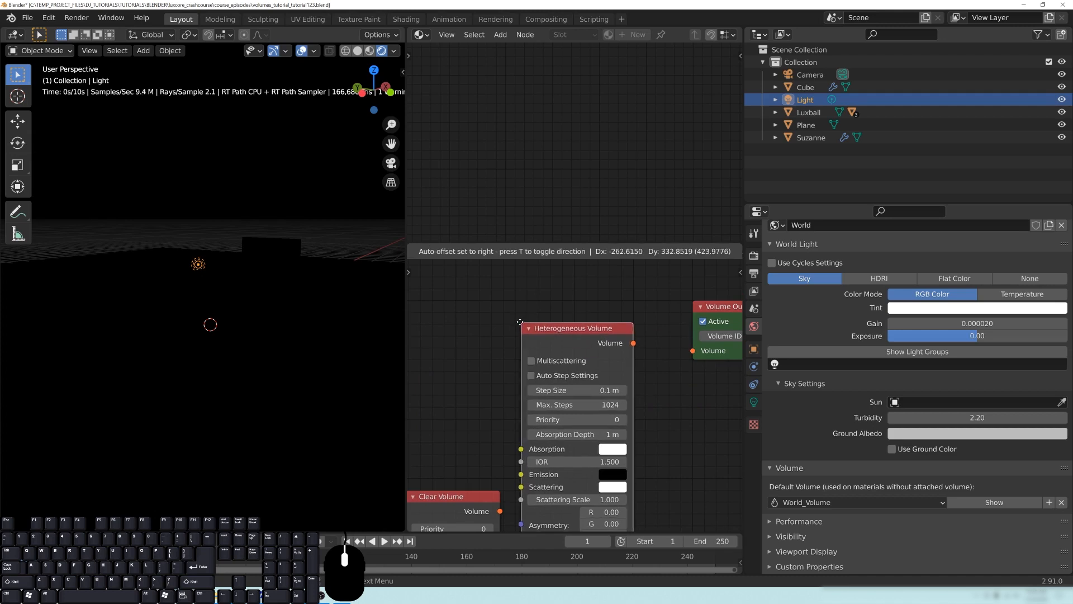
{"action": "left_click", "coordinate": [519, 321]}
{"action": "left_click_drag", "start_coordinate": [632, 341], "coordinate": [693, 350]}
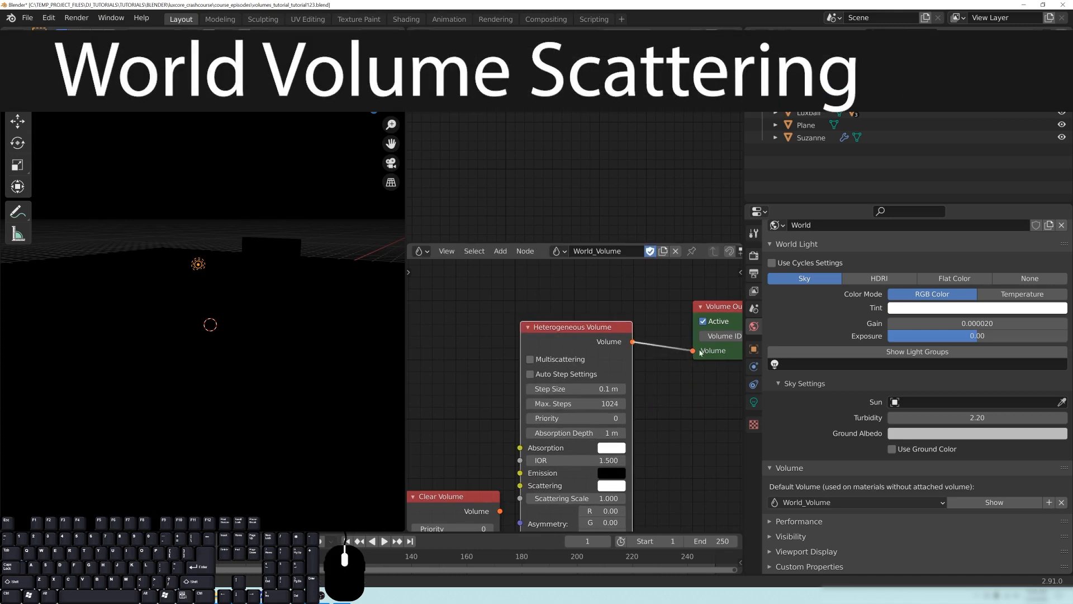
{"action": "left_click_drag", "start_coordinate": [575, 337], "coordinate": [598, 314]}
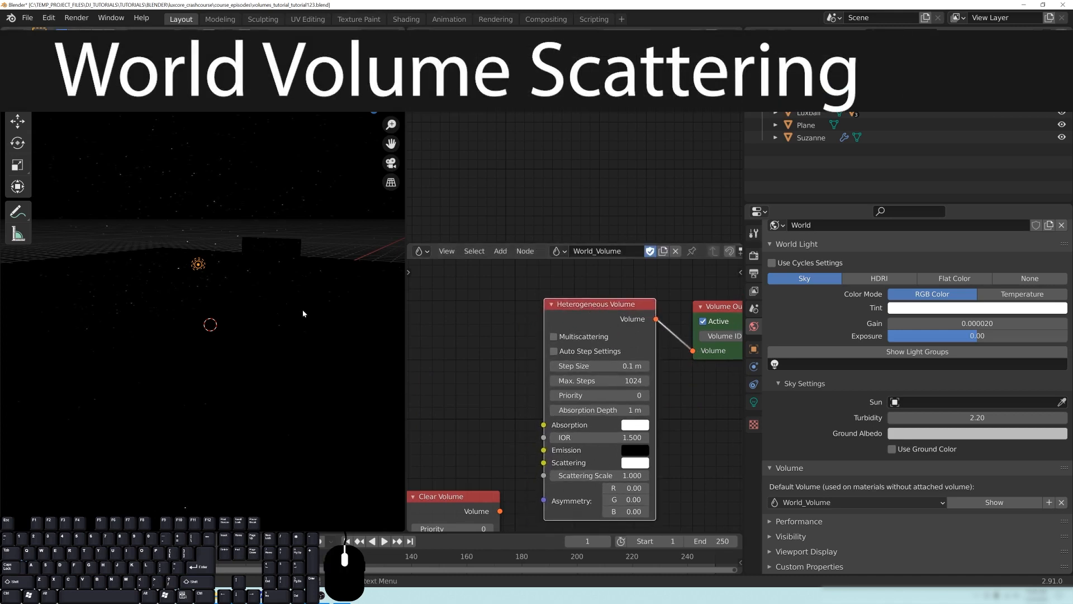
- Set the Heterogeneous Volume's absorption depth to 5000 m and its scattering scale to 0.1
{"action": "middle_click_drag", "start_coordinate": [282, 308], "coordinate": [223, 304]}
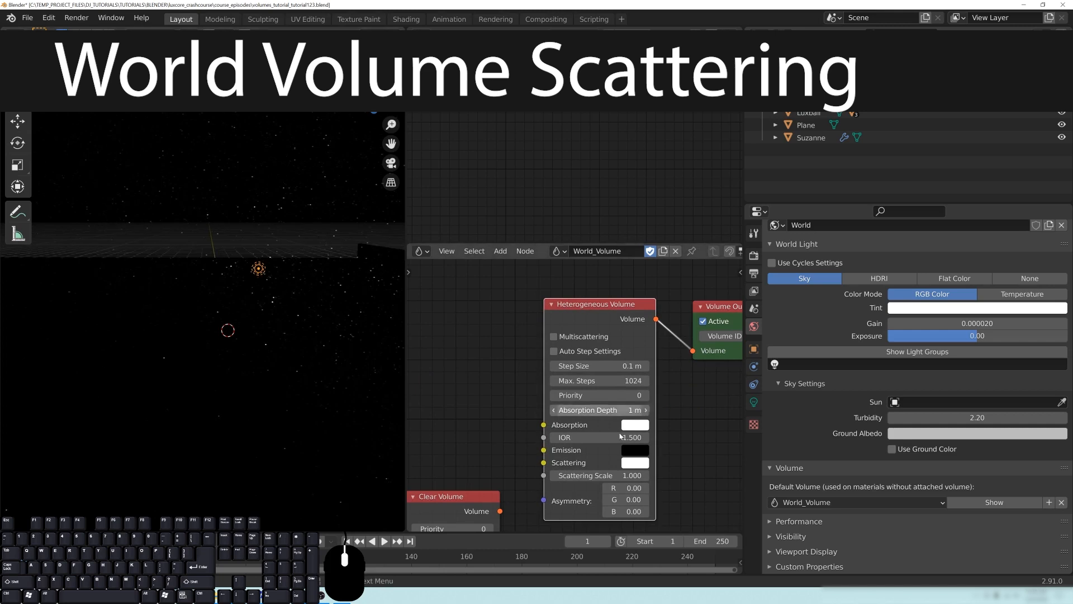
{"action": "left_click", "coordinate": [592, 409]}
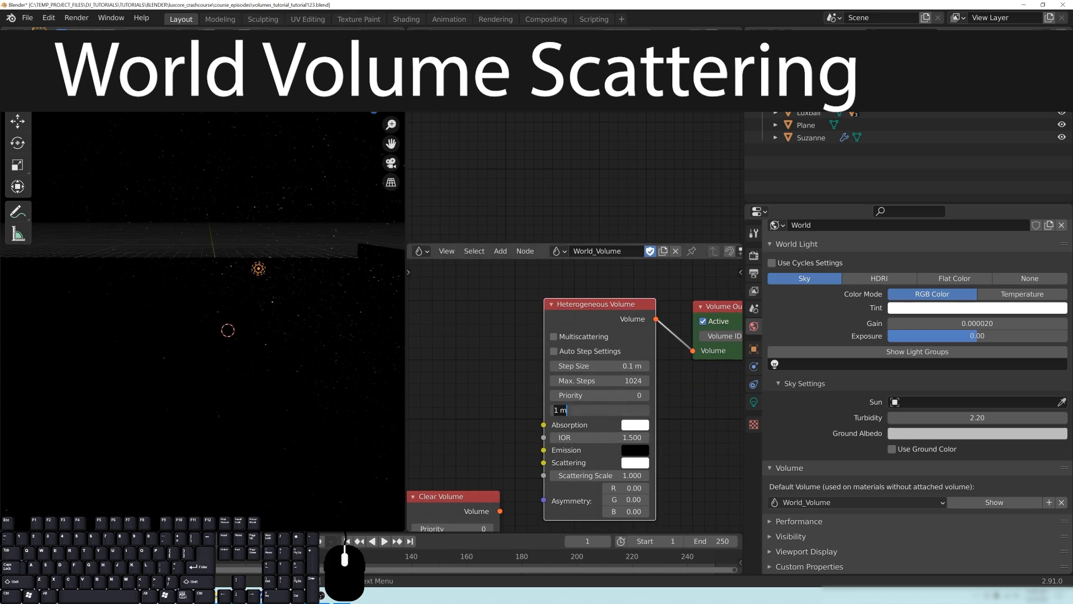
{"action": "key", "text": "Return"}
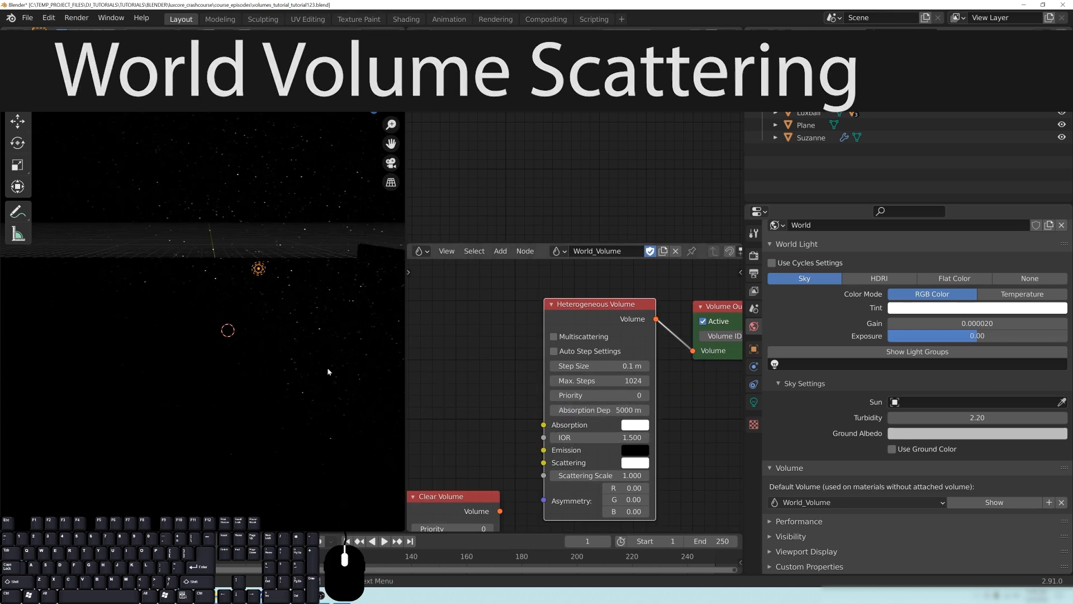
{"action": "middle_click_drag", "start_coordinate": [250, 332], "coordinate": [223, 331]}
{"action": "left_click", "coordinate": [592, 475]}
{"action": "key", "text": "Return"}
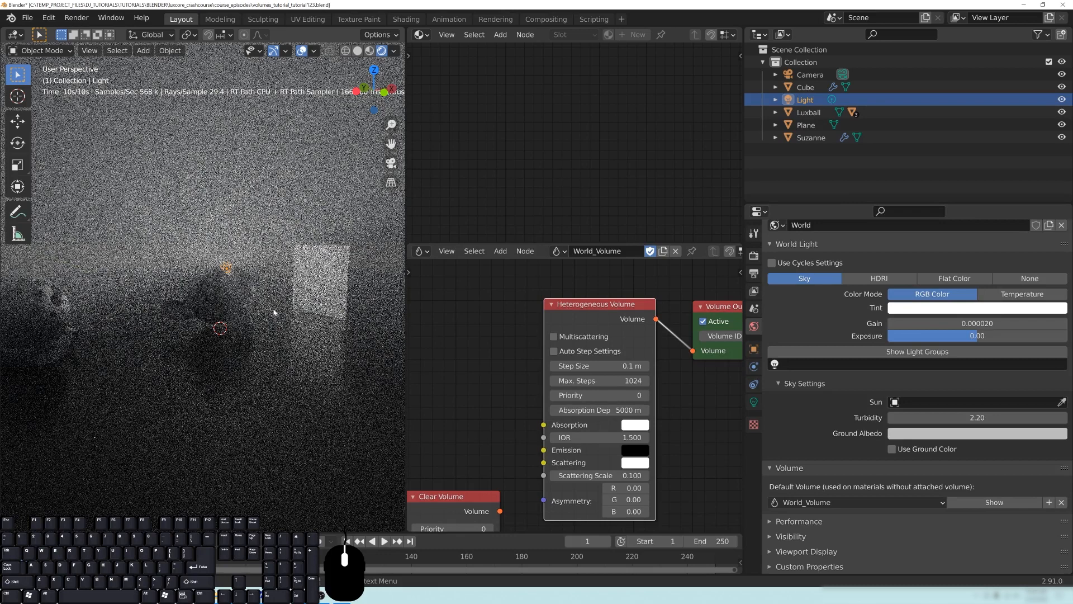
- Change the light's type to Spot and move it up and away from the objects
{"action": "mouse_move", "coordinate": [271, 307]}
{"action": "middle_mouse_down"}
{"action": "mouse_move", "coordinate": [333, 292]}
{"action": "mouse_move", "coordinate": [281, 304]}
{"action": "middle_mouse_up"}
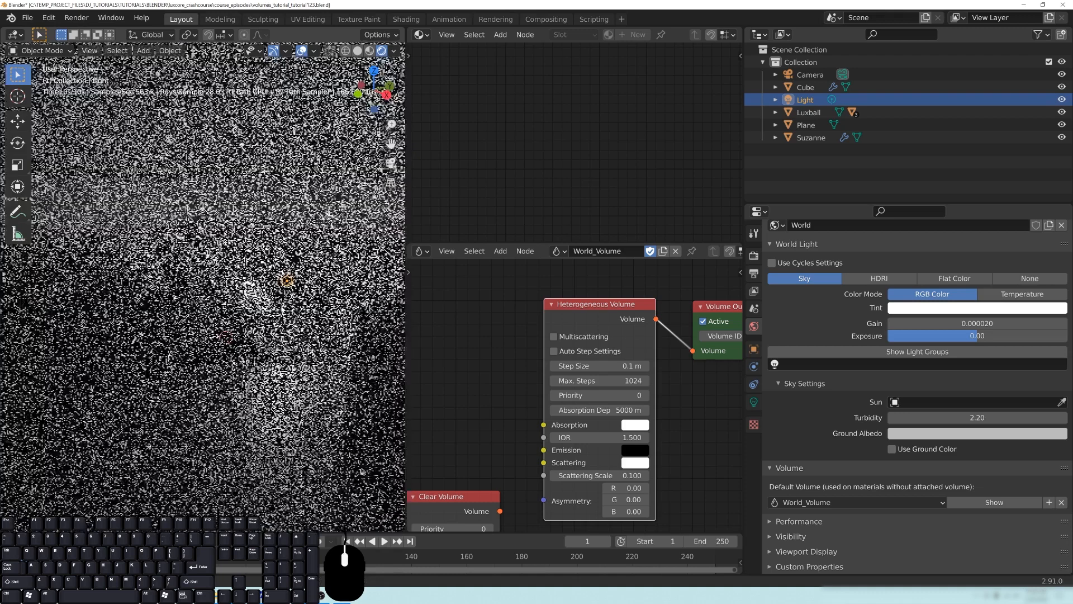
{"action": "left_click", "coordinate": [753, 403]}
{"action": "left_click", "coordinate": [972, 291]}
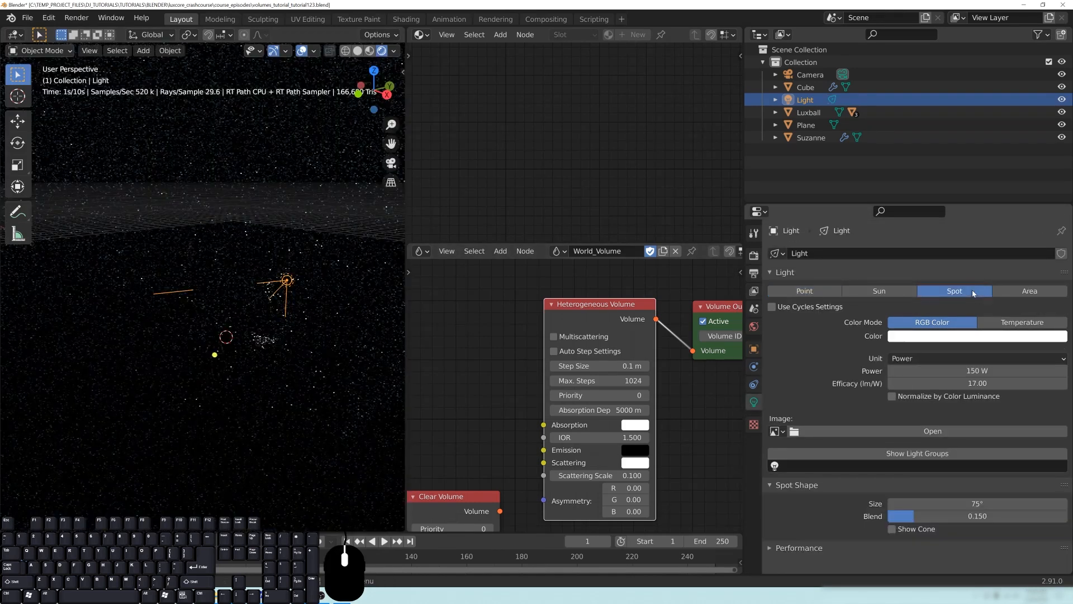
{"action": "middle_click_drag", "start_coordinate": [297, 307], "coordinate": [291, 304]}
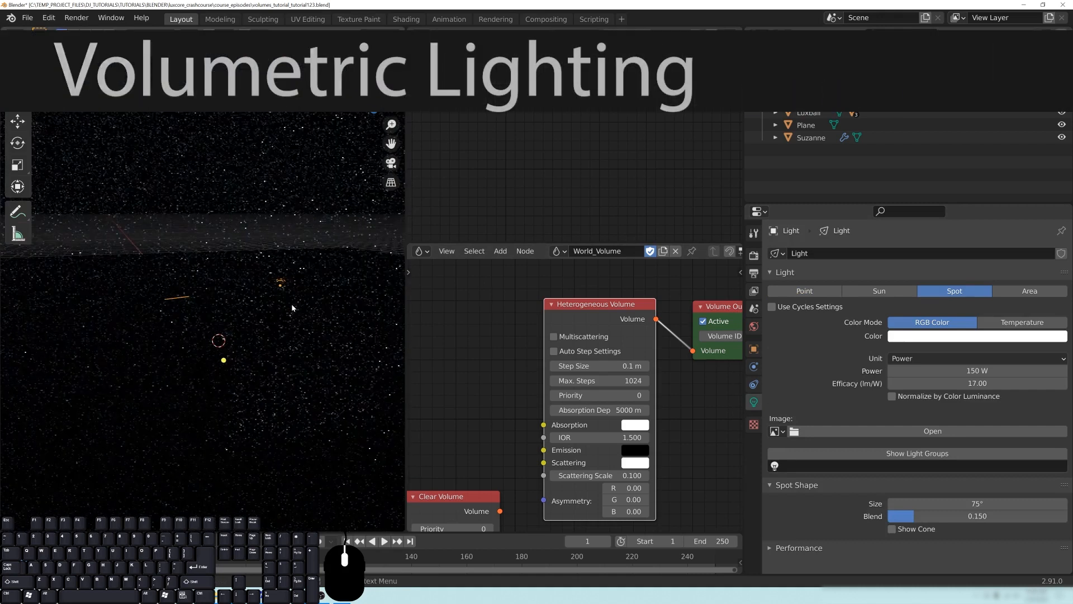
{"action": "key", "text": "g"}
{"action": "middle_click_drag", "start_coordinate": [324, 263], "coordinate": [330, 238]}
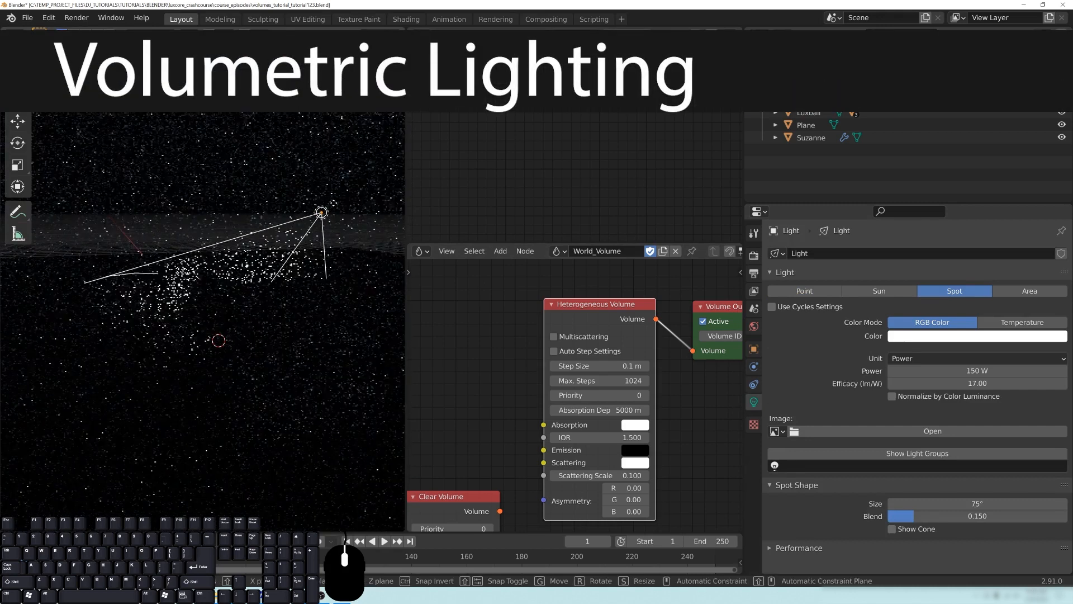
{"action": "left_click", "coordinate": [335, 190]}
- Set the Heterogeneous Volume's scattering scale to 0.05
{"action": "middle_click_drag", "start_coordinate": [304, 280], "coordinate": [258, 287]}
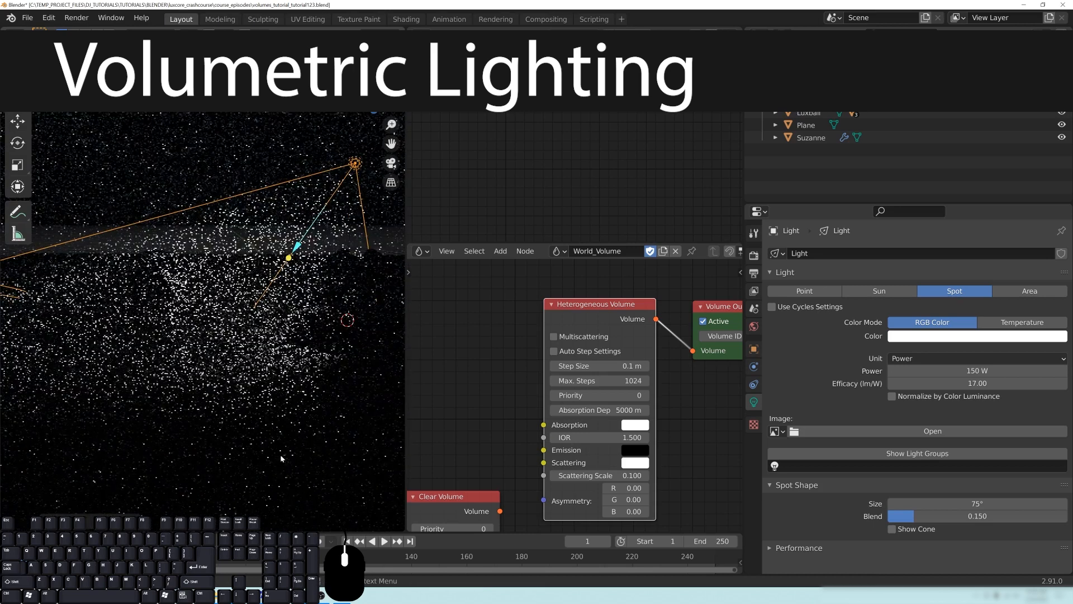
{"action": "left_click", "coordinate": [587, 476]}
{"action": "type", "text": "0.05"}
{"action": "key", "text": "Return"}
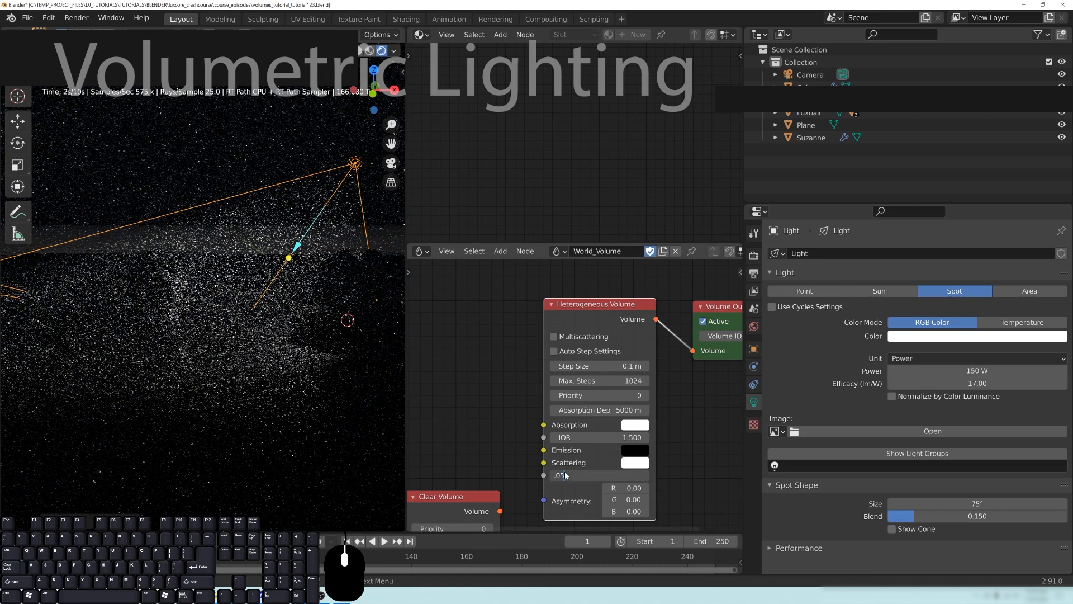
- Turn on Auto Step Settings for the Heterogeneous Volume
{"action": "scroll", "coordinate": [310, 291], "scroll_direction": "down", "scroll_amount": 1}
{"action": "middle_click_drag", "start_coordinate": [260, 298], "coordinate": [258, 301]}
{"action": "scroll", "coordinate": [259, 302], "scroll_direction": "down", "scroll_amount": 2}
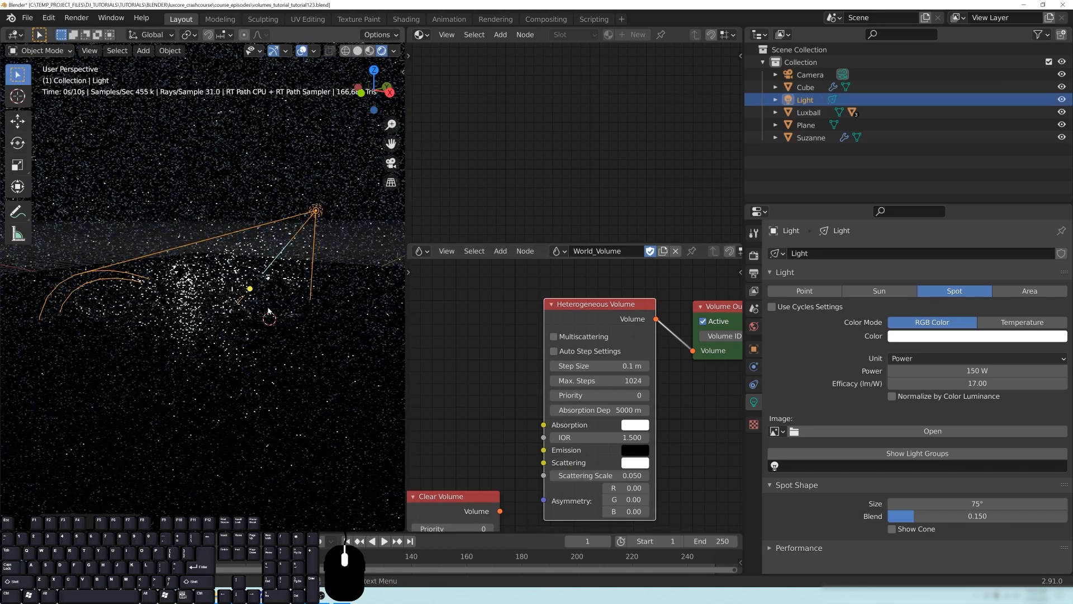
{"action": "left_click", "coordinate": [554, 351]}
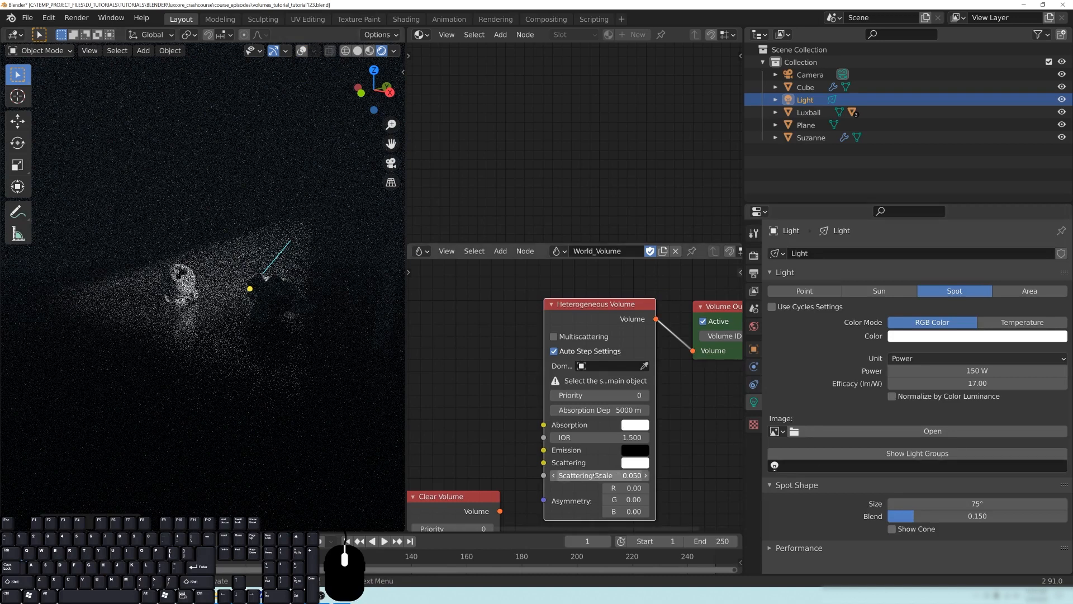
- Lower the Heterogeneous Volume's scattering scale to 0.01 and deselect the spot light
{"action": "left_click_drag", "start_coordinate": [544, 462], "coordinate": [453, 465]}
{"action": "left_click", "coordinate": [621, 475]}
{"action": "type", "text": ".01"}
{"action": "key", "text": "Return"}
{"action": "middle_click_drag", "start_coordinate": [283, 335], "coordinate": [284, 308]}
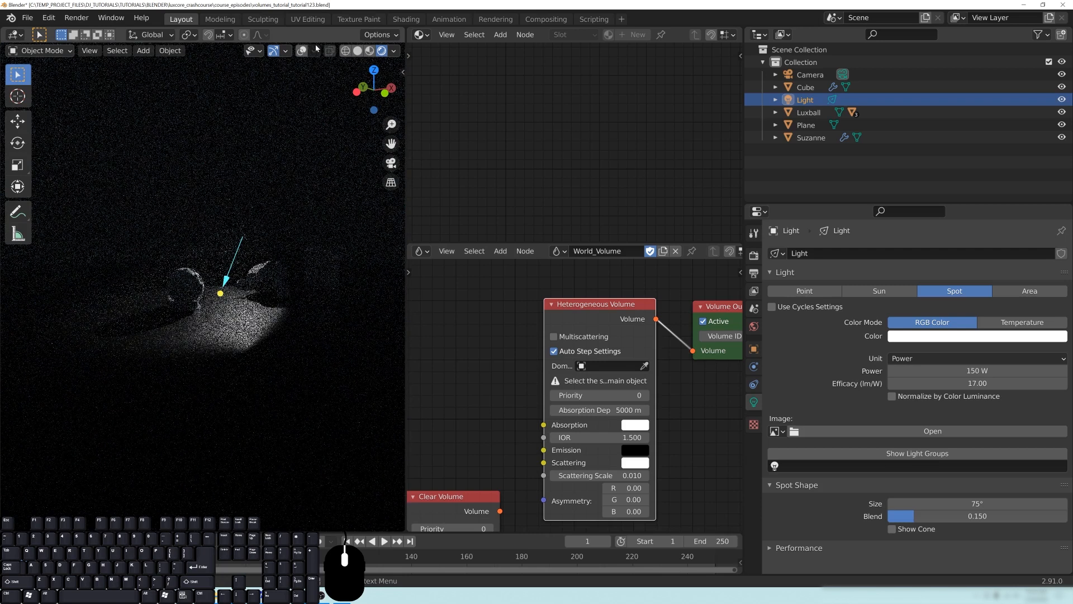
{"action": "key", "text": "alt+a"}
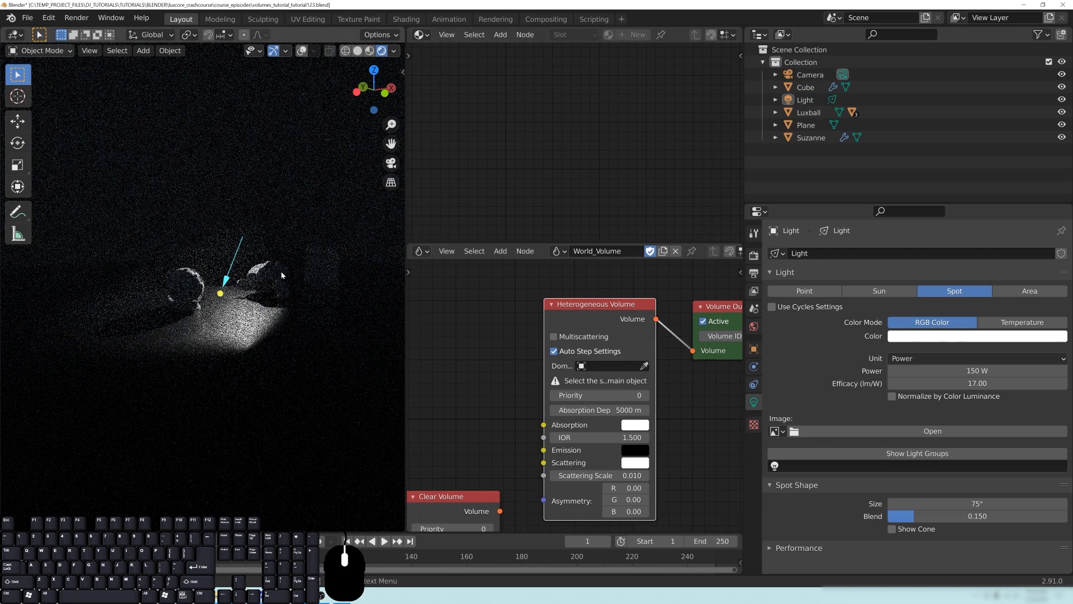
- Tint the Heterogeneous Volume's absorption orange with H 0.061, S 0.684, V 1.000, and set its absorption depth to 100 m
{"action": "left_click", "coordinate": [637, 427]}
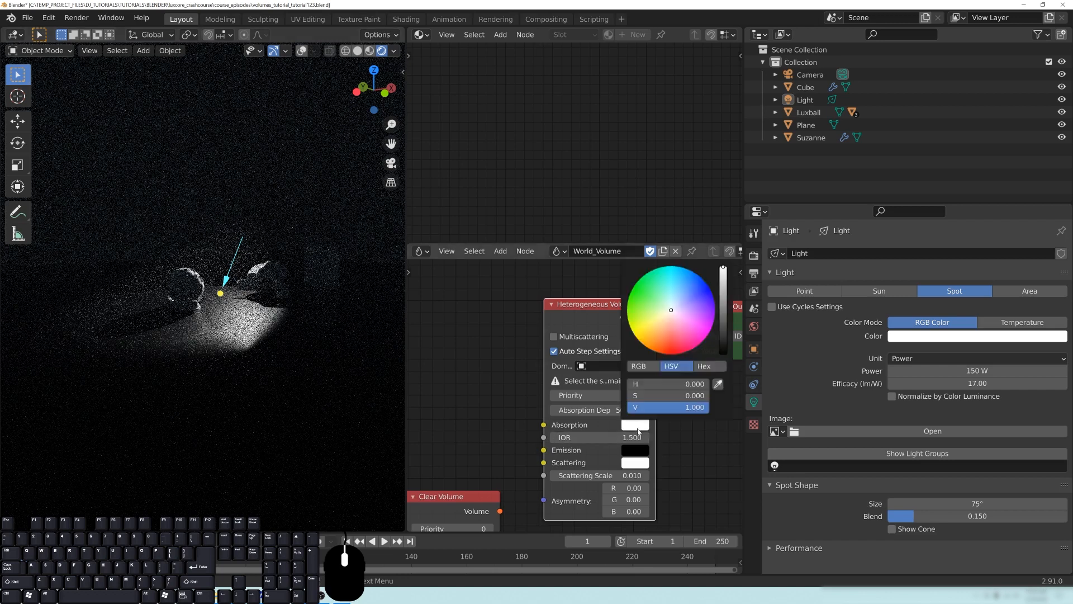
{"action": "left_click", "coordinate": [659, 338]}
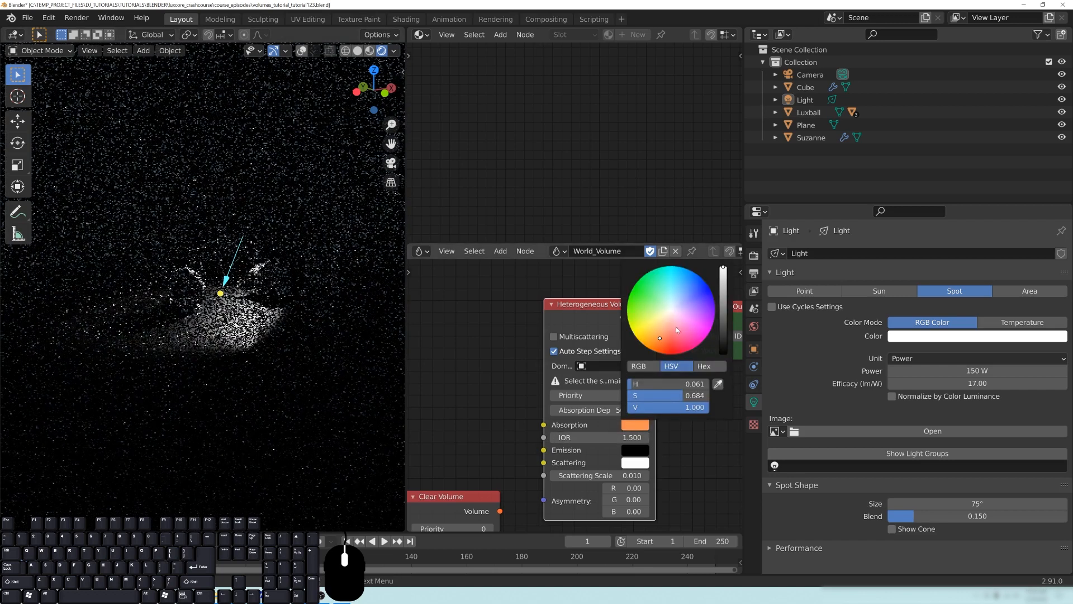
{"action": "left_click", "coordinate": [592, 410]}
{"action": "type", "text": "100"}
{"action": "key", "text": "Return"}
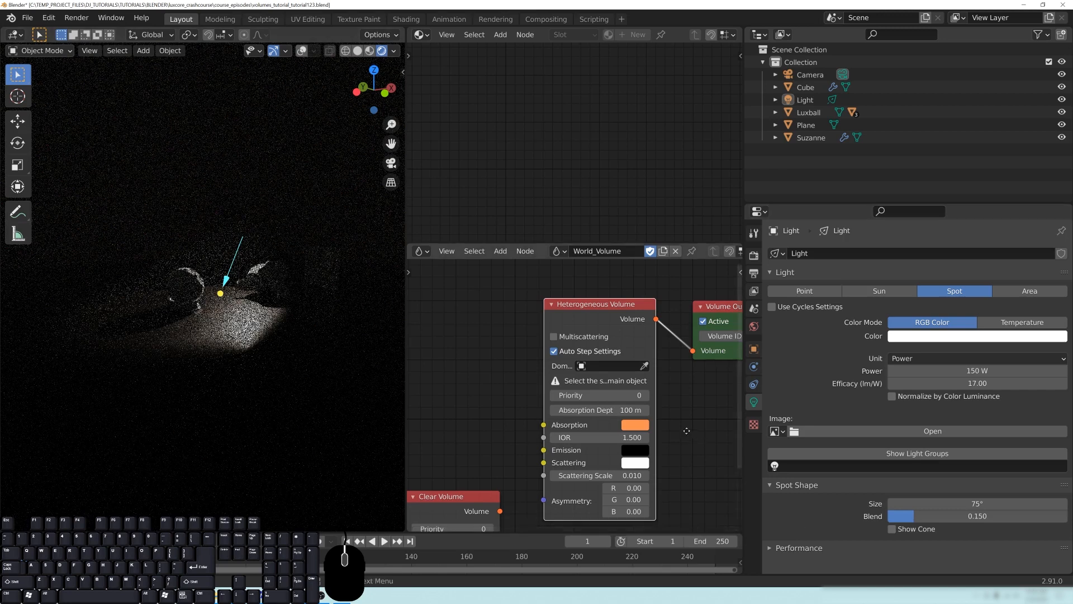
- Add a second Clear Volume node below the Heterogeneous Volume and connect it to the Volume Output in its place
{"action": "middle_click_drag", "start_coordinate": [690, 431], "coordinate": [651, 427]}
{"action": "left_click_drag", "start_coordinate": [611, 325], "coordinate": [613, 349]}
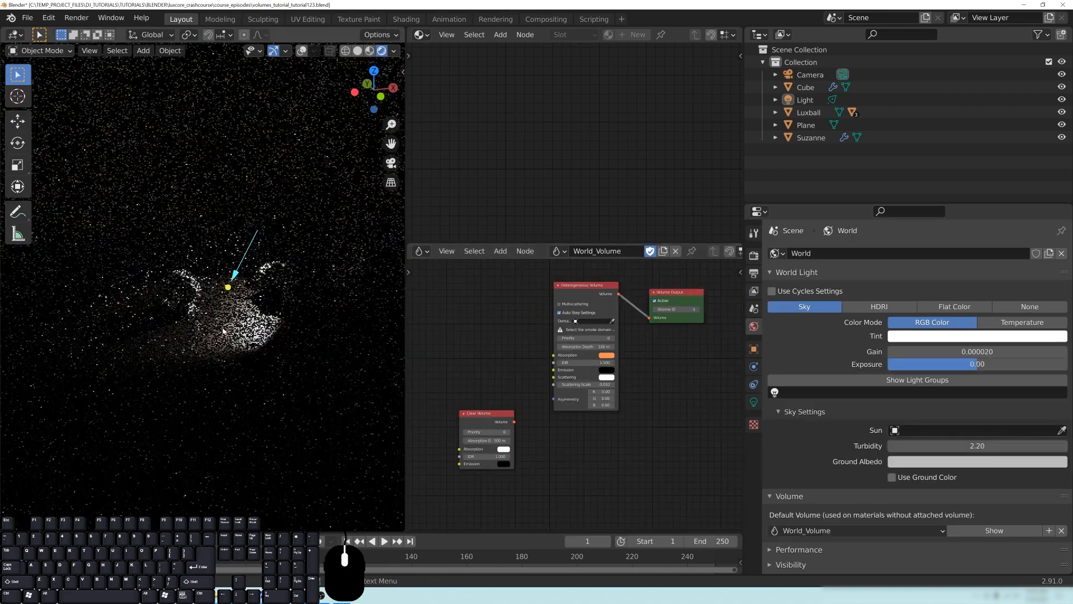
{"action": "middle_click_drag", "start_coordinate": [269, 328], "coordinate": [246, 298]}
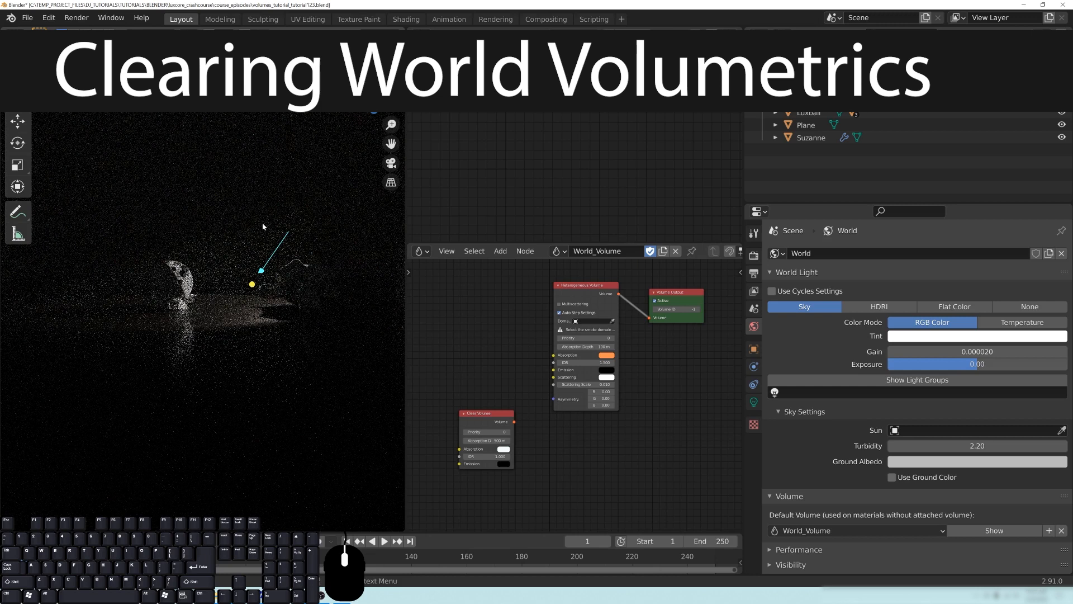
{"action": "middle_click_drag", "start_coordinate": [631, 428], "coordinate": [621, 428]}
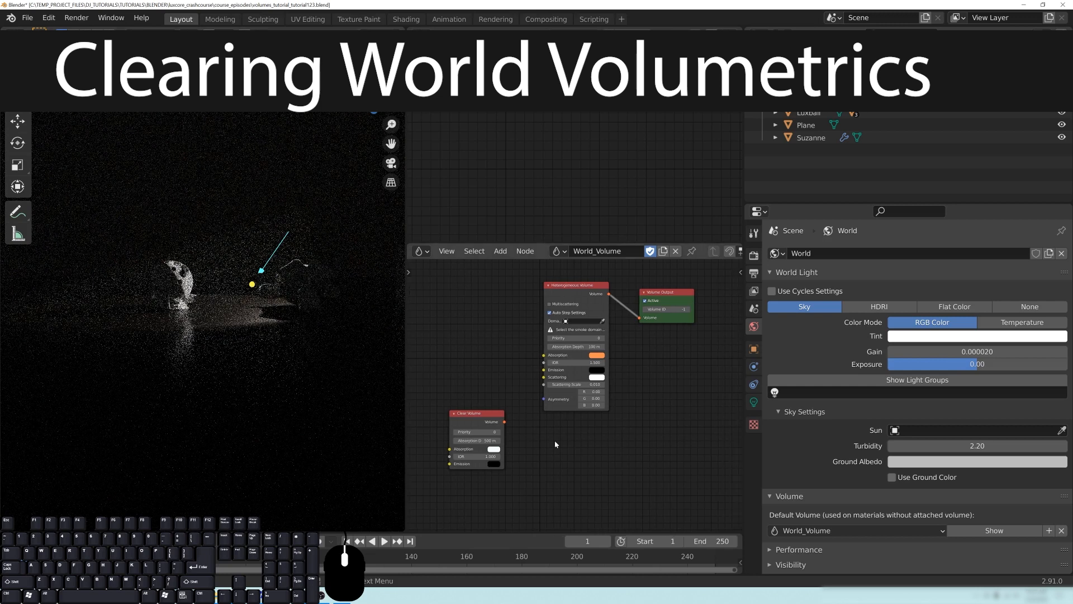
{"action": "key", "text": "shift+a"}
{"action": "mouse_move", "coordinate": [556, 445]}
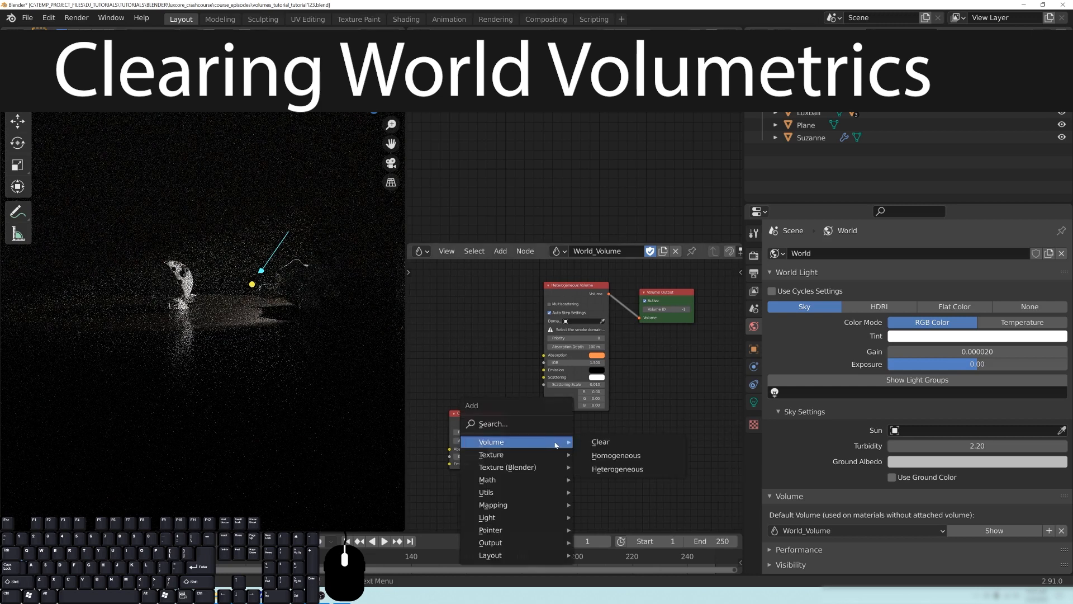
{"action": "left_click", "coordinate": [642, 400]}
{"action": "left_click_drag", "start_coordinate": [642, 400], "coordinate": [639, 317]}
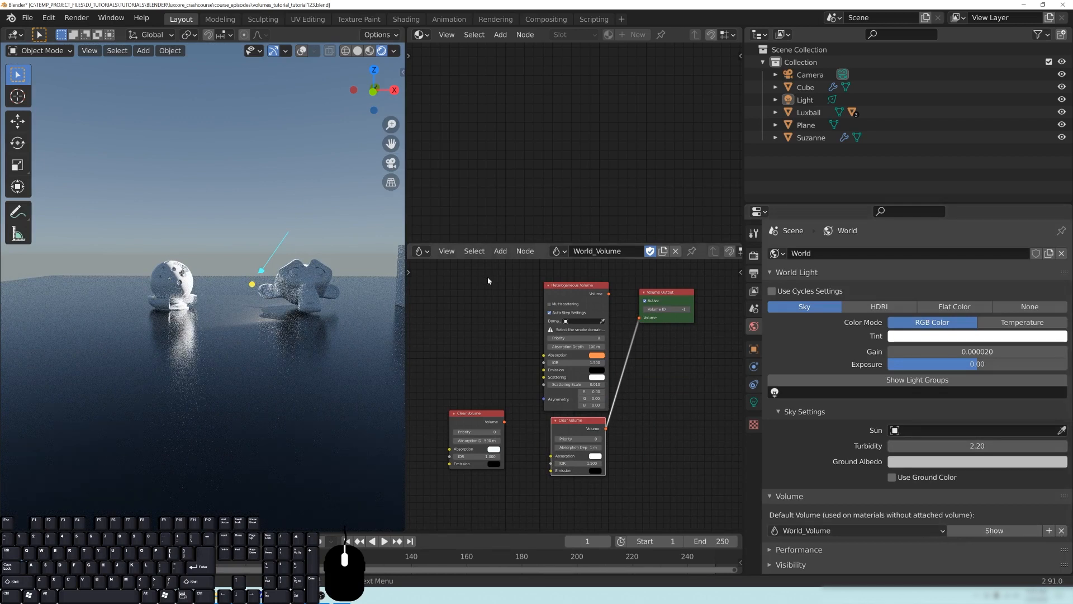
- Check which volume node trees are available in the node editor and for the world's default volume
{"action": "left_click", "coordinate": [556, 251]}
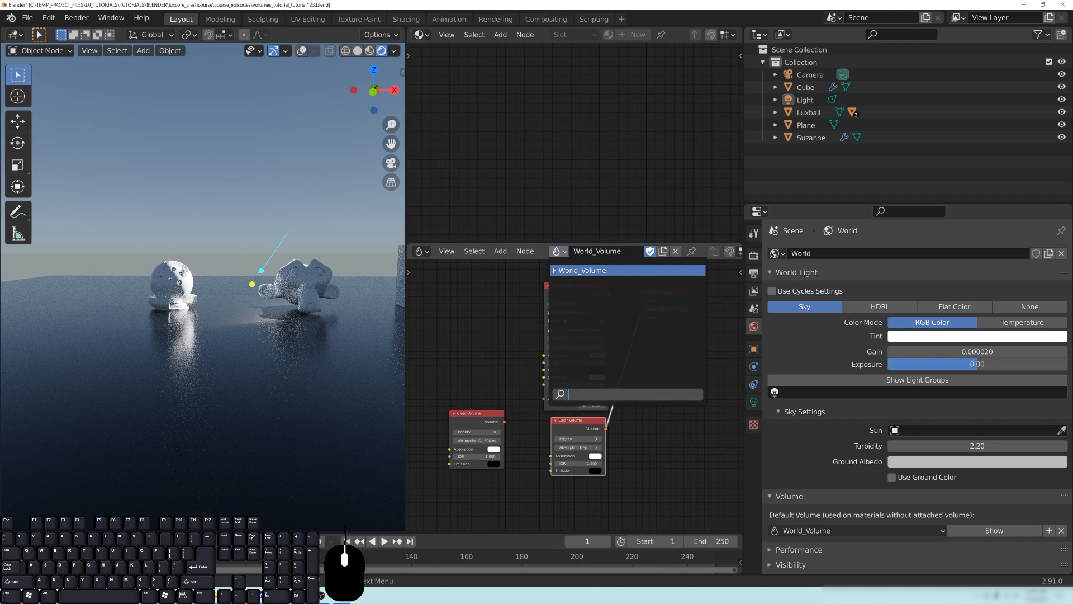
{"action": "left_click", "coordinate": [556, 253]}
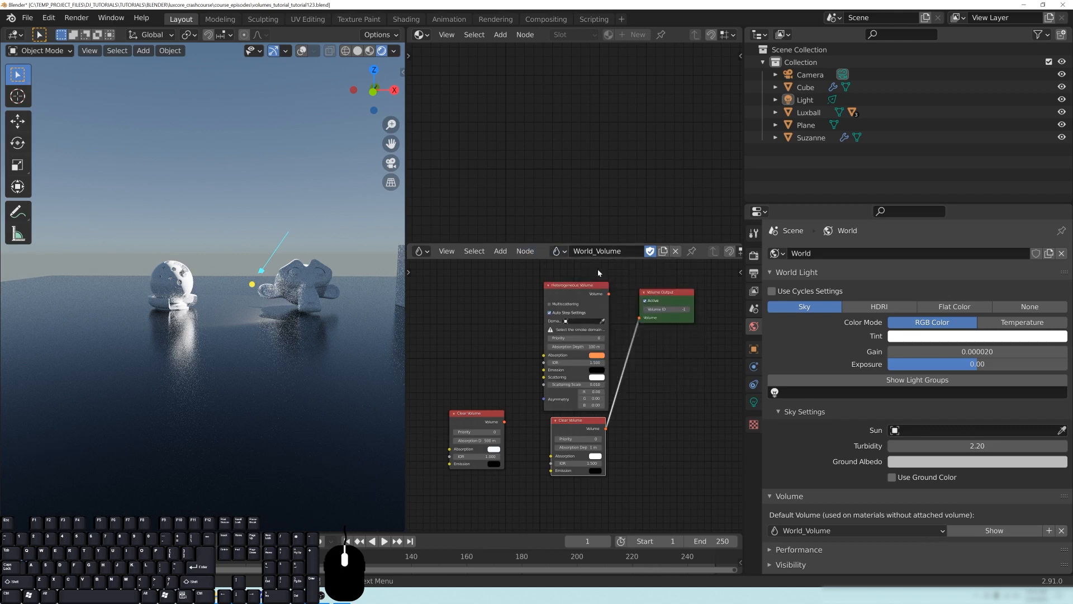
{"action": "left_click", "coordinate": [847, 531]}
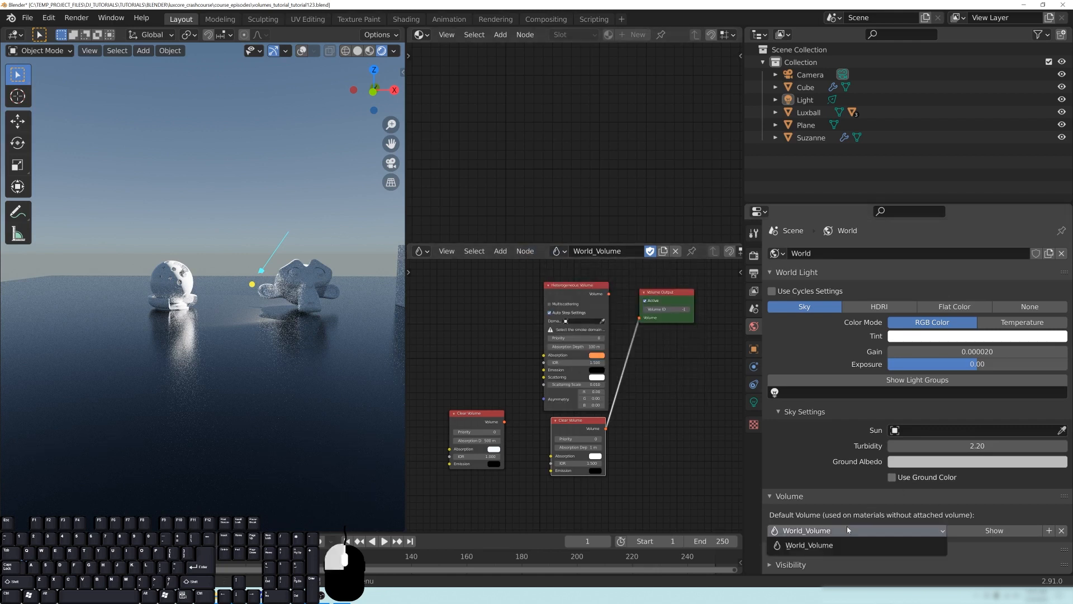
{"action": "left_click", "coordinate": [822, 538]}
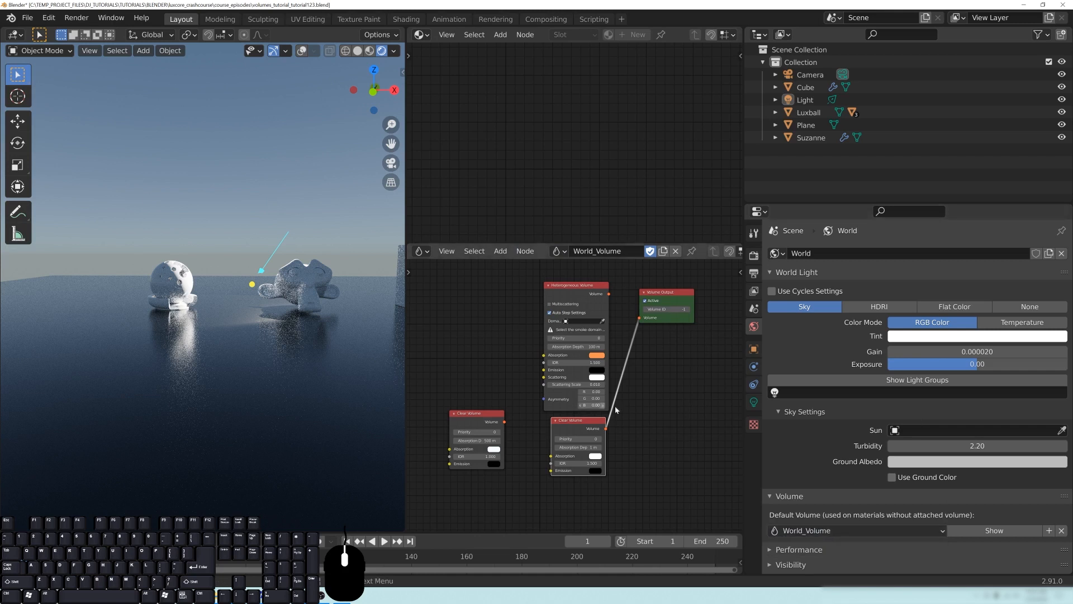
- Shift the Heterogeneous Volume and the connected Clear Volume nodes slightly upward in the World_Volume tree
{"action": "left_click_drag", "start_coordinate": [571, 293], "coordinate": [572, 278]}
{"action": "left_click_drag", "start_coordinate": [586, 428], "coordinate": [586, 417]}
- Merge the two node editors into one showing the plane's material, and switch the viewport to Solid shading
{"action": "middle_click_drag", "start_coordinate": [282, 258], "coordinate": [319, 279]}
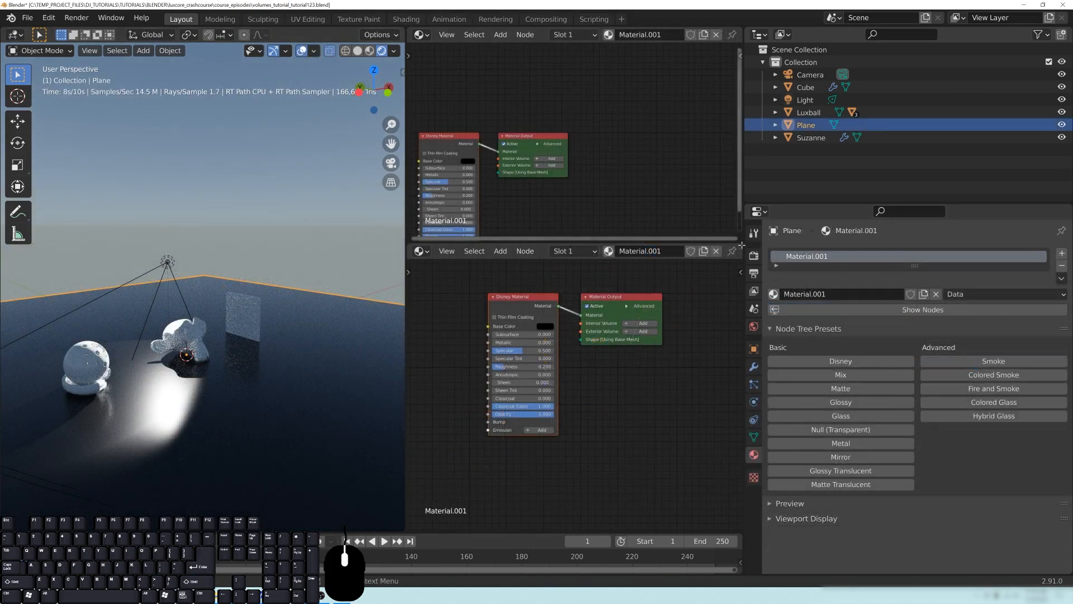
{"action": "left_click_drag", "start_coordinate": [740, 246], "coordinate": [730, 175]}
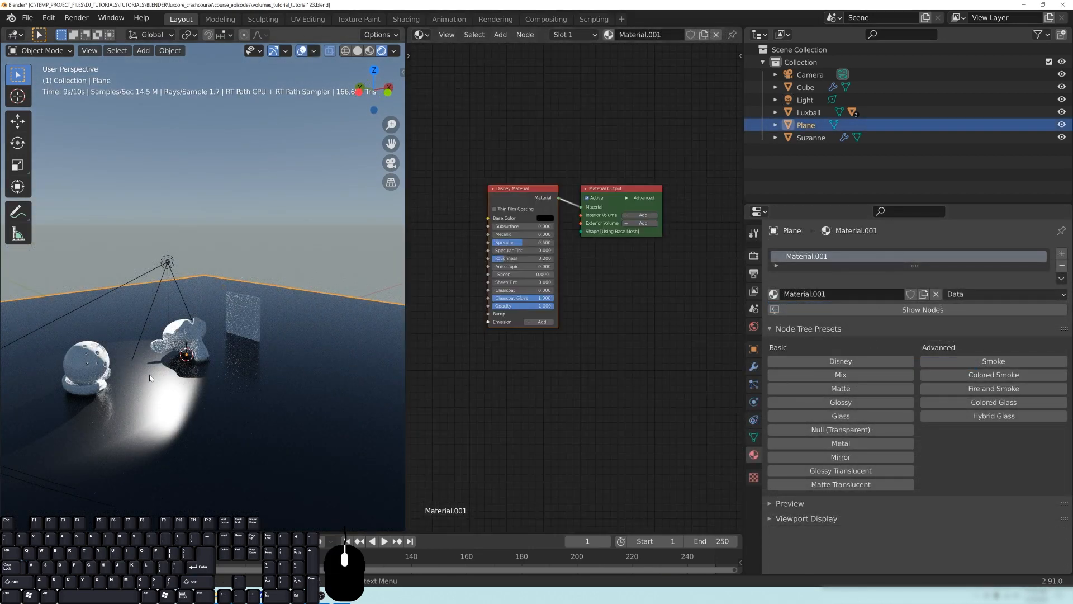
{"action": "middle_click_drag", "start_coordinate": [223, 340], "coordinate": [215, 341]}
{"action": "scroll", "coordinate": [216, 340], "scroll_direction": "down", "scroll_amount": 3}
{"action": "key", "text": "z"}
{"action": "left_click", "coordinate": [302, 345]}
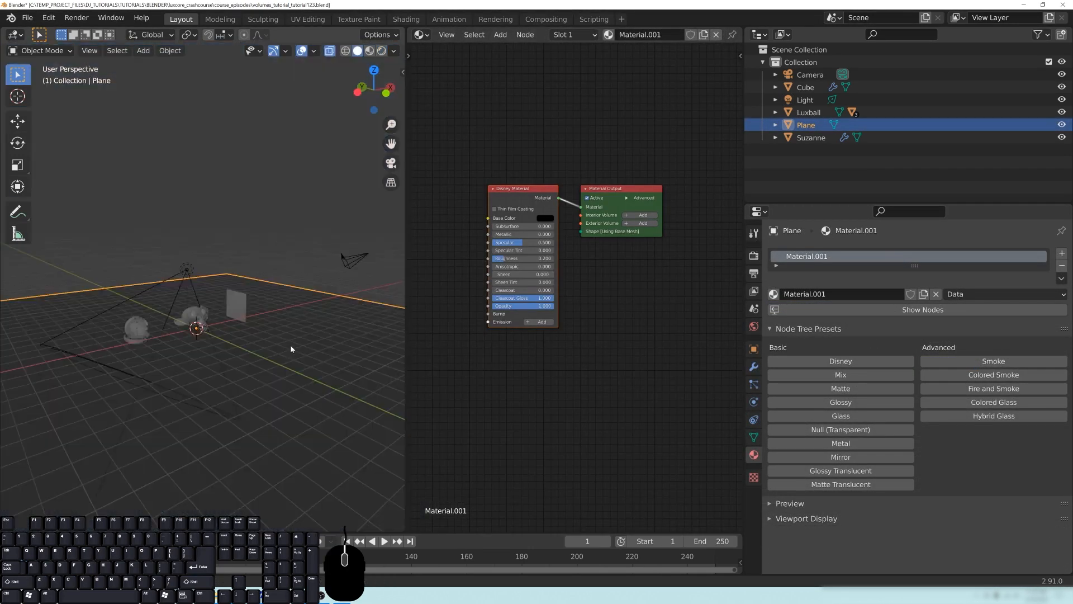
- Select Suzanne and turn off X-ray display so the objects show as solid in the viewport
{"action": "left_click", "coordinate": [223, 327]}
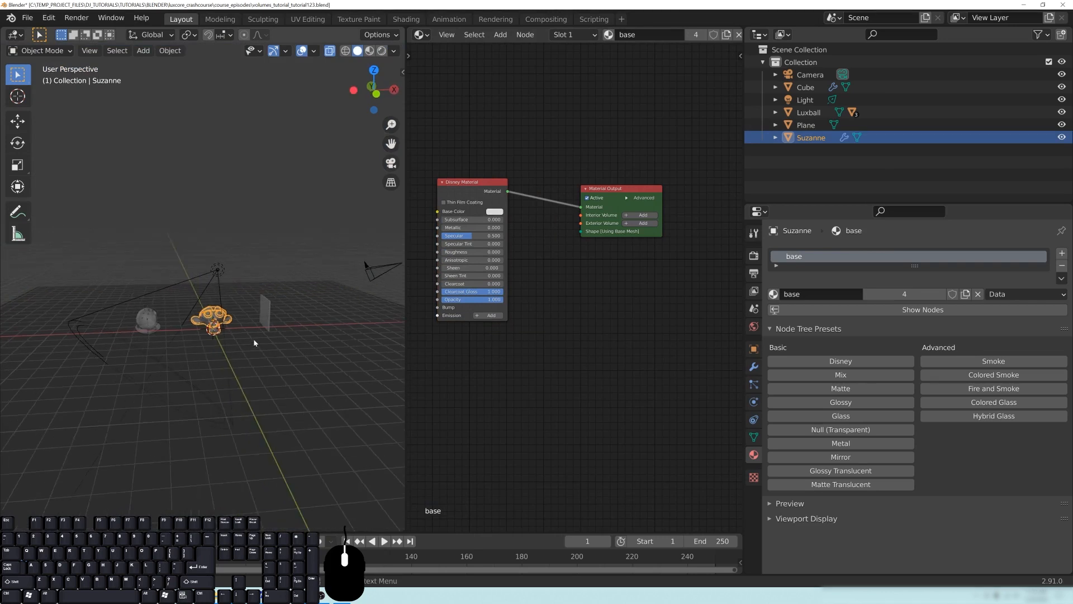
{"action": "key", "text": "KP_1"}
{"action": "scroll", "coordinate": [241, 342], "scroll_direction": "up", "scroll_amount": 7}
{"action": "middle_click_drag", "start_coordinate": [279, 380], "coordinate": [196, 326], "text": "shift"}
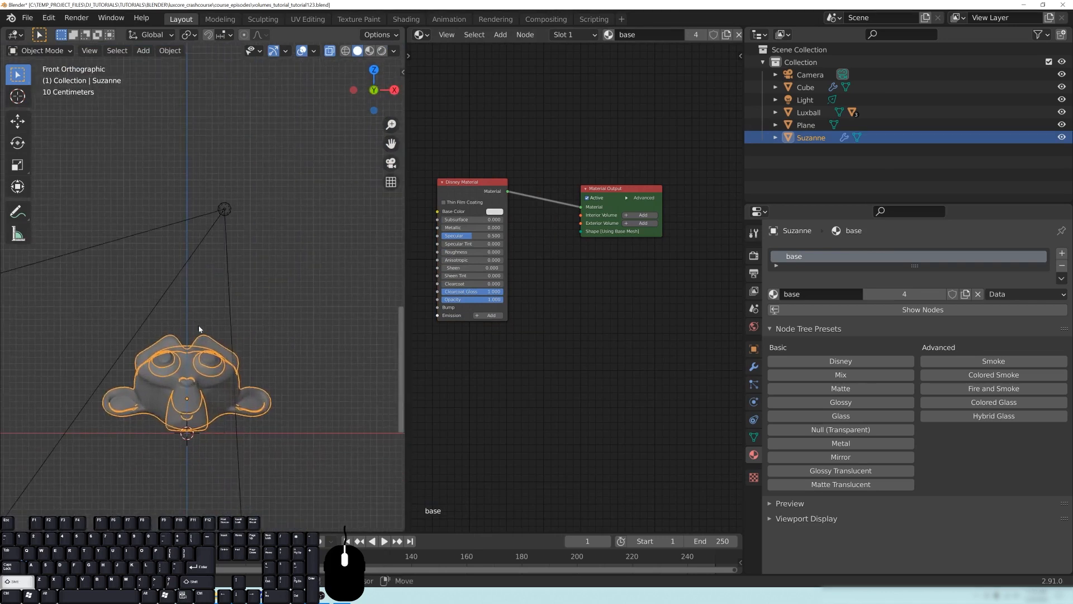
{"action": "left_click", "coordinate": [328, 54]}
{"action": "scroll", "coordinate": [279, 359], "scroll_direction": "down", "scroll_amount": 2}
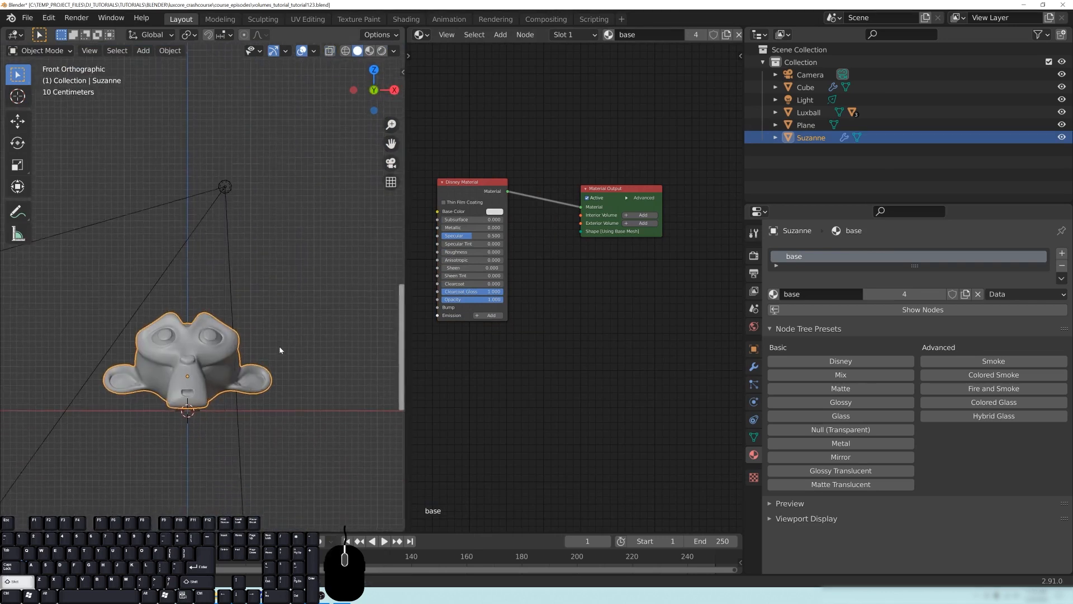
{"action": "middle_click_drag", "start_coordinate": [257, 304], "coordinate": [201, 311]}
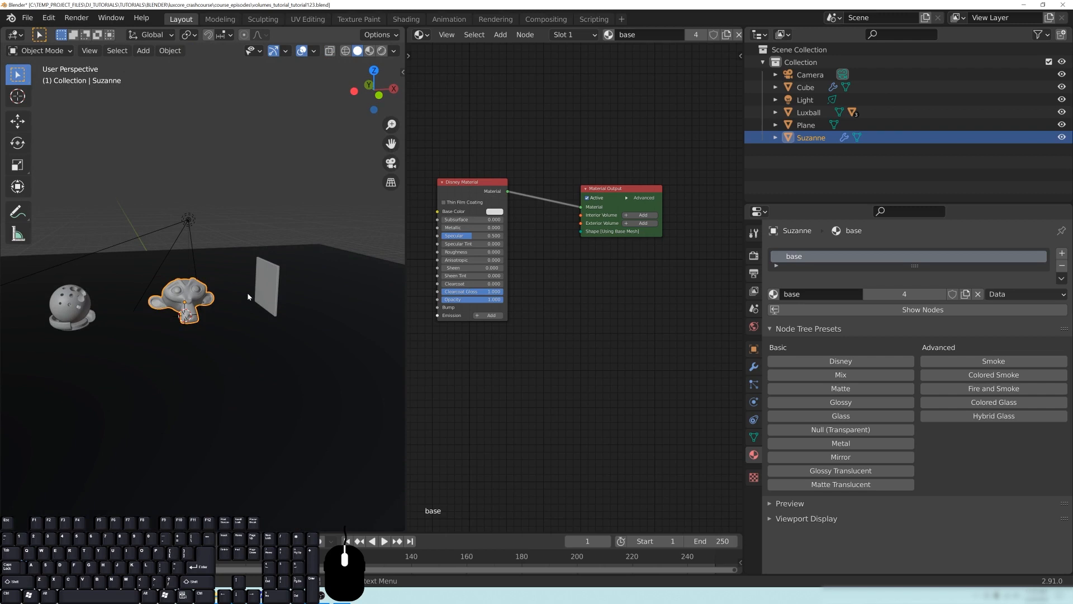
{"action": "middle_click_drag", "start_coordinate": [146, 283], "coordinate": [151, 273]}
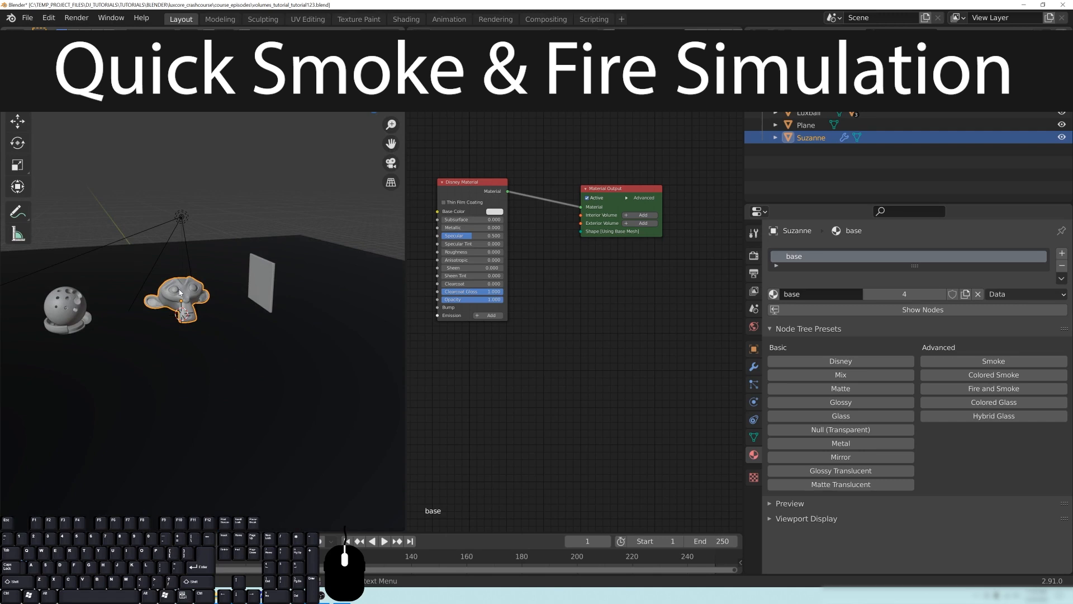
- Apply the Quick Smoke effect to Suzanne
{"action": "key", "text": "F3"}
{"action": "type", "text": "quick"}
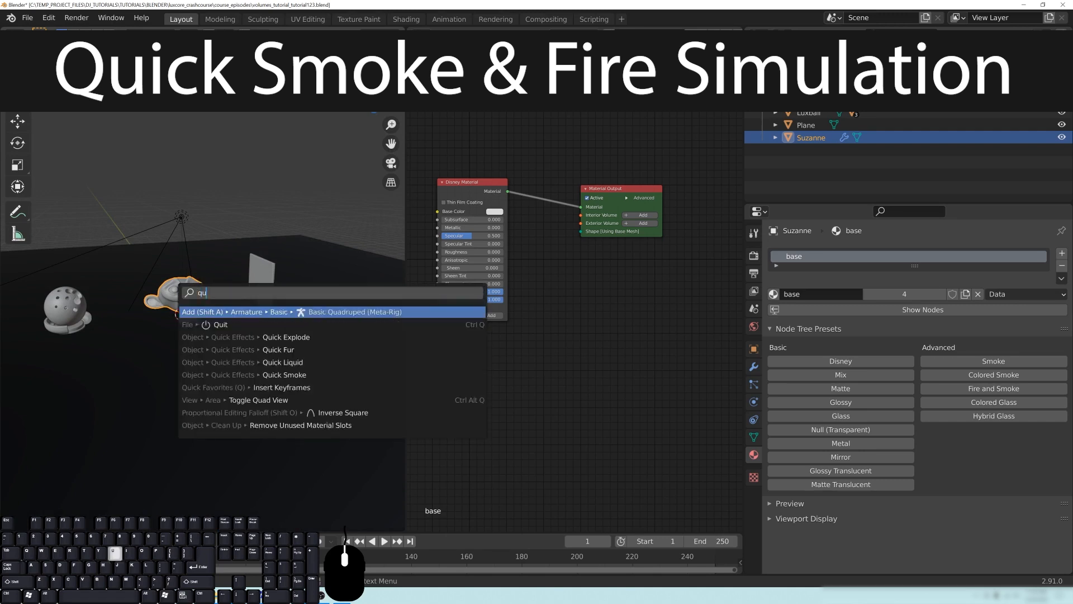
{"action": "key", "text": "Down"}
{"action": "key", "text": "Down"}
{"action": "key", "text": "Down"}
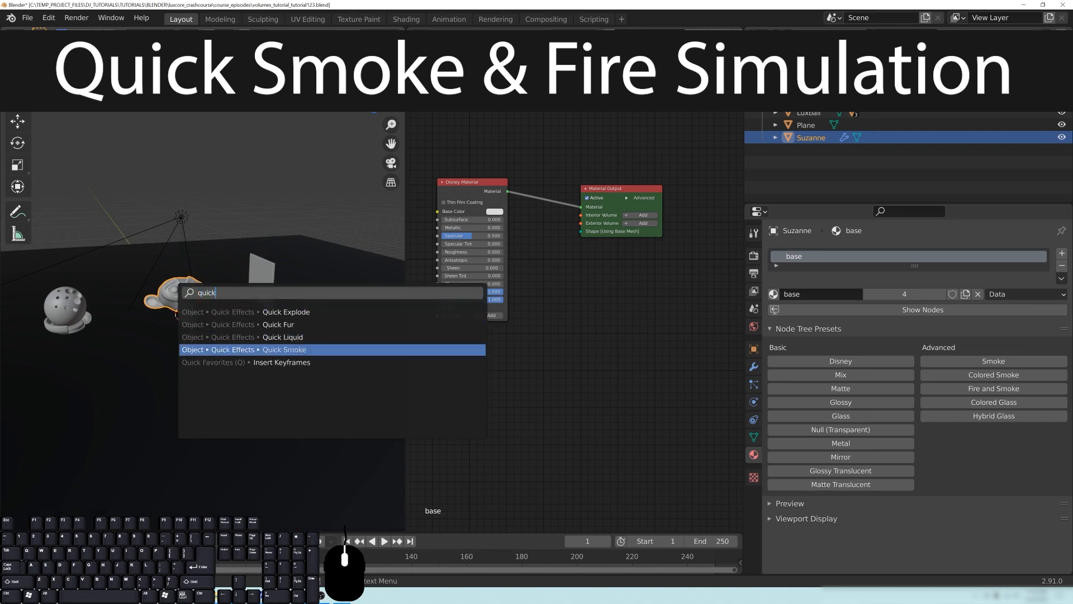
{"action": "key", "text": "Return"}
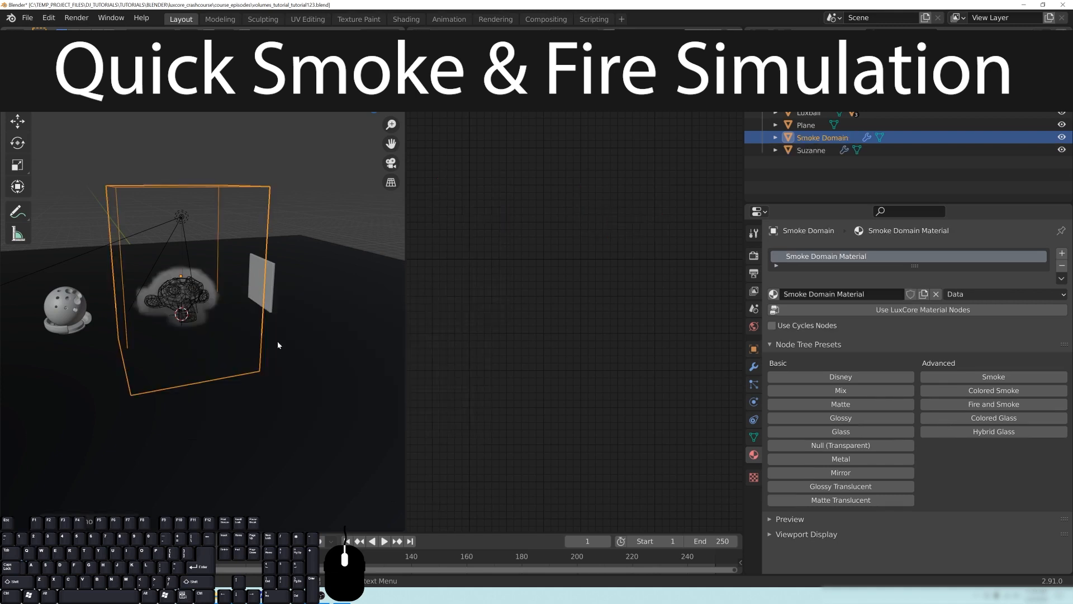
{"action": "scroll", "coordinate": [298, 127], "scroll_direction": "up", "scroll_amount": 3}
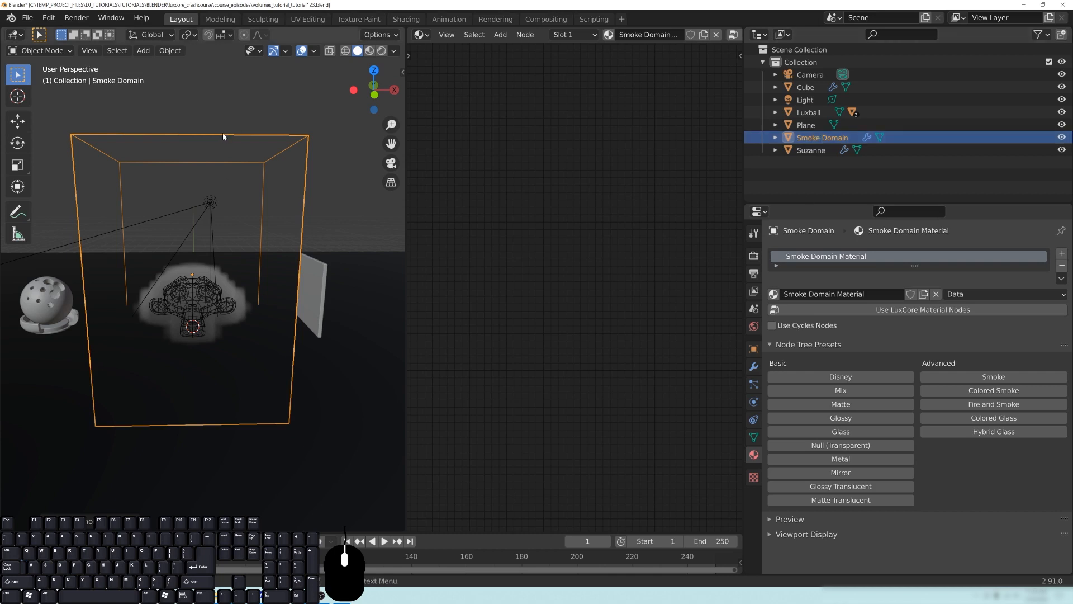
- Set the Flow Type in Suzanne's fluid physics settings to Fire + Smoke
{"action": "left_click", "coordinate": [209, 289]}
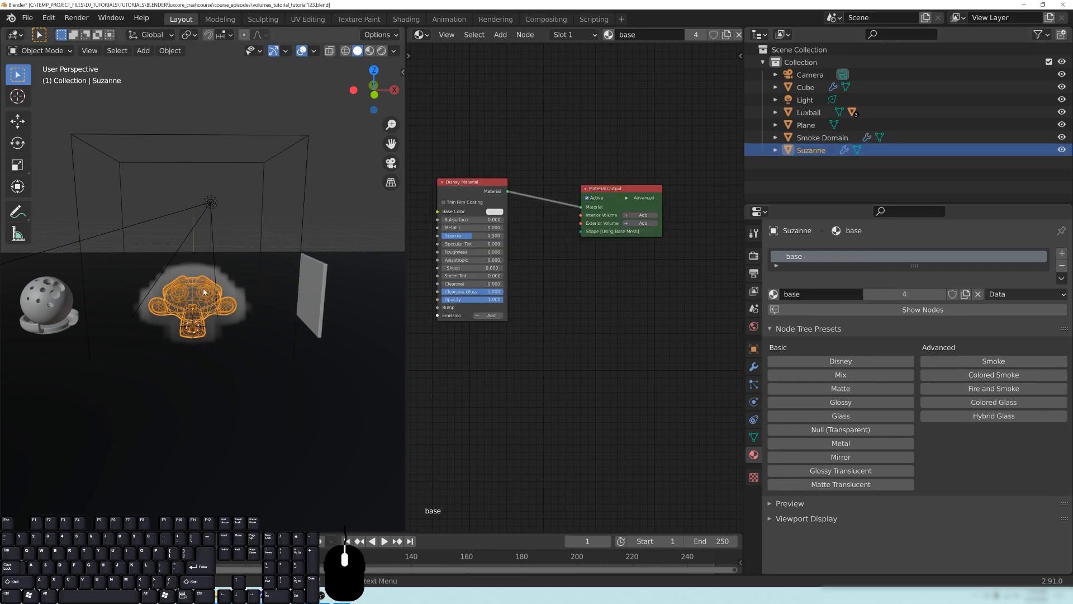
{"action": "left_click", "coordinate": [753, 402]}
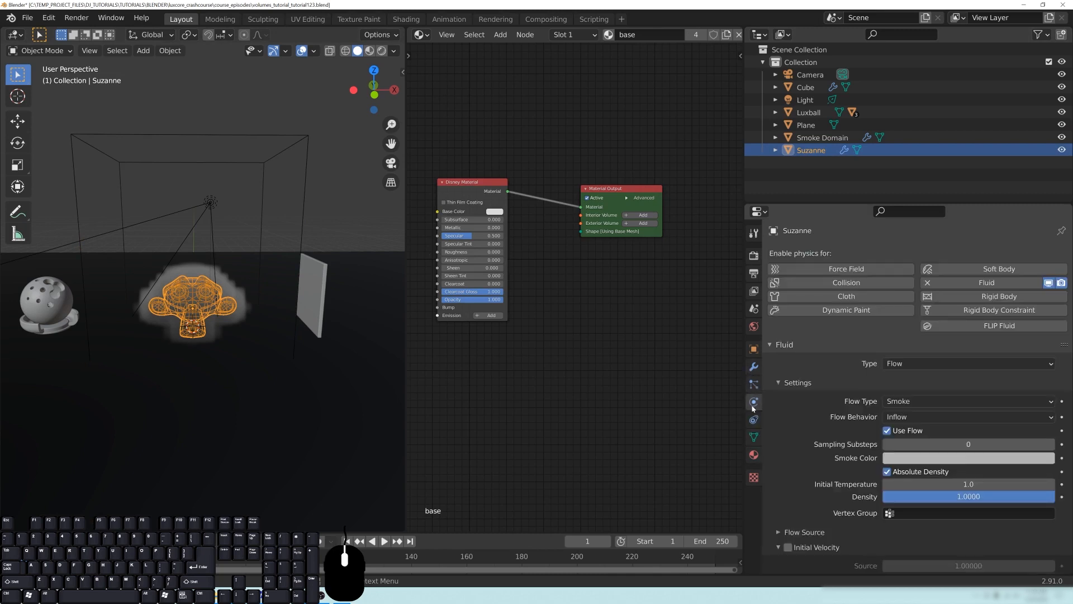
{"action": "scroll", "coordinate": [900, 341], "scroll_direction": "down", "scroll_amount": 3}
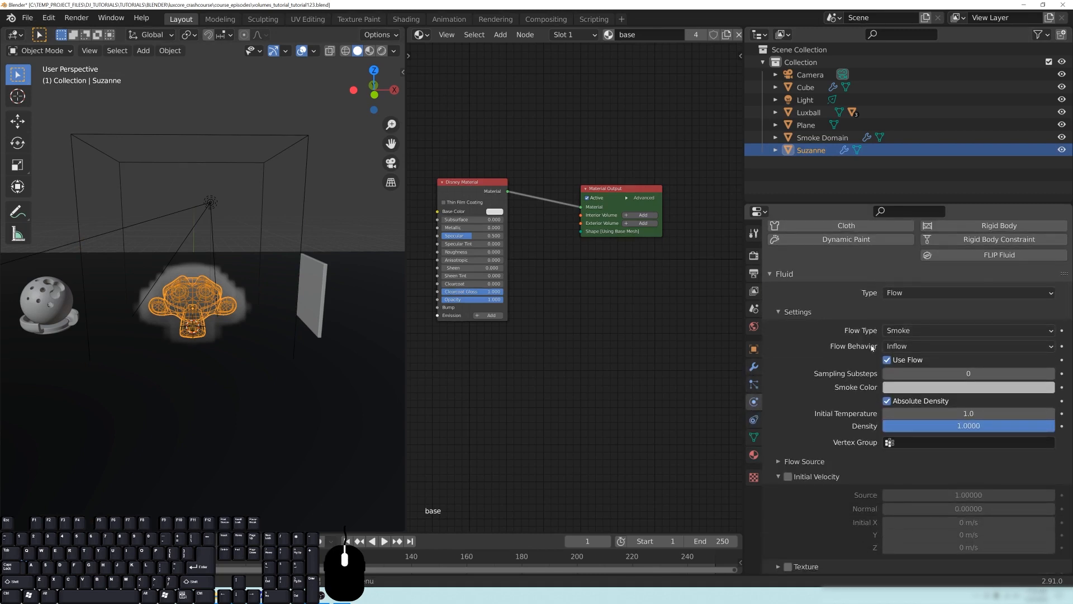
{"action": "left_click", "coordinate": [794, 311]}
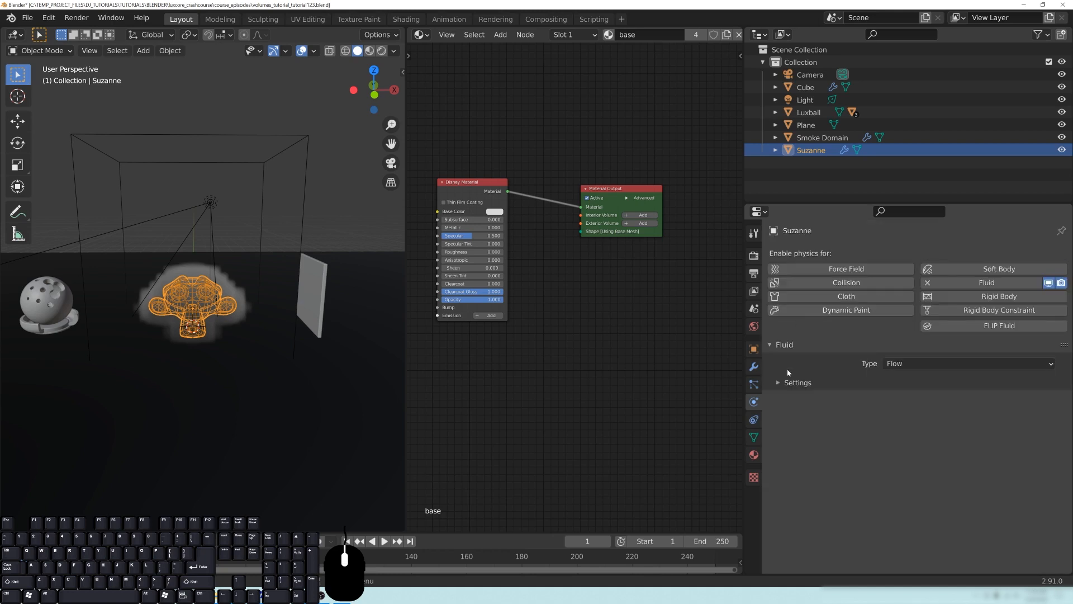
{"action": "left_click", "coordinate": [793, 385]}
{"action": "left_click", "coordinate": [913, 401]}
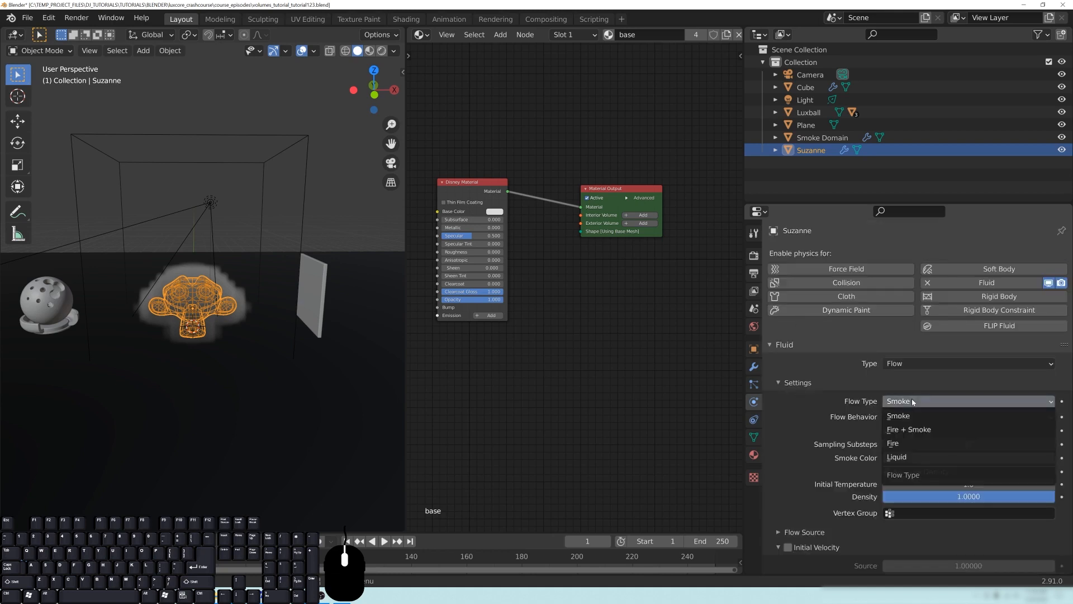
{"action": "left_click", "coordinate": [910, 429]}
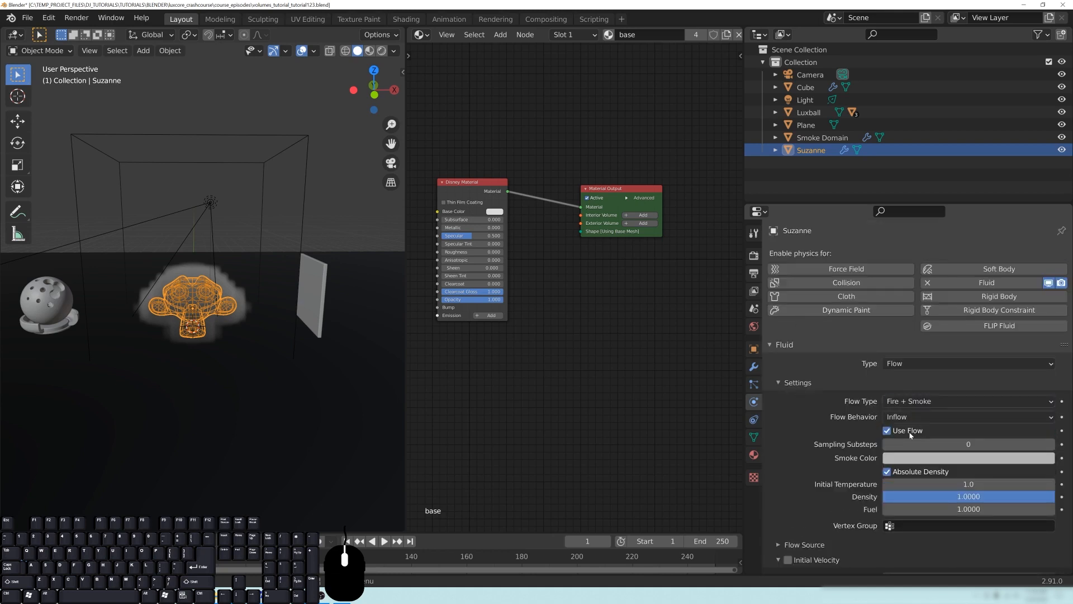
- Select the Smoke Domain and set its fluid Resolution Divisions to 64
{"action": "left_click", "coordinate": [305, 160]}
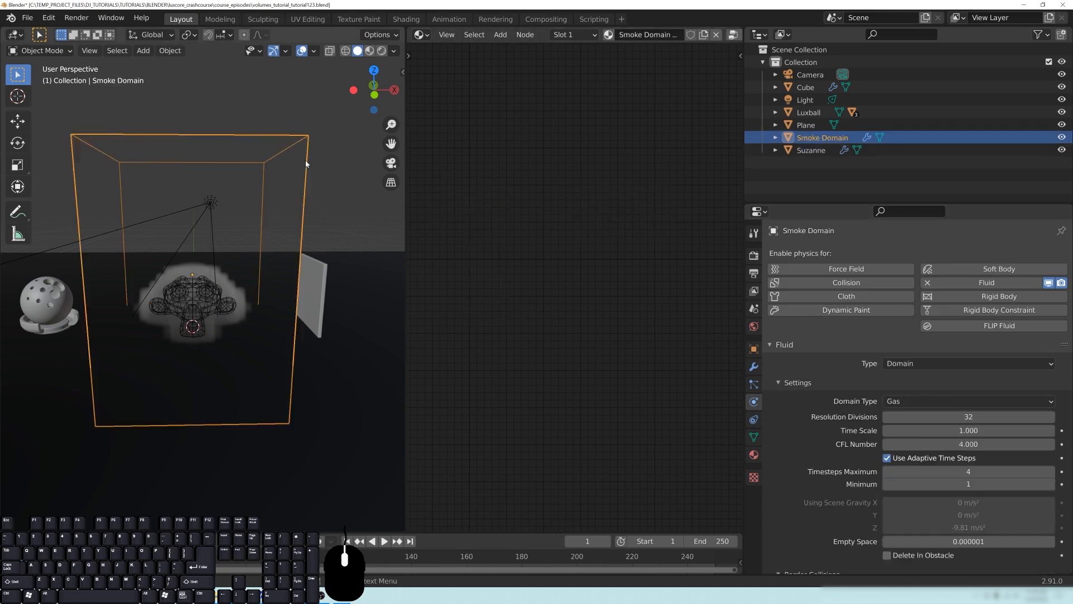
{"action": "left_click", "coordinate": [783, 348]}
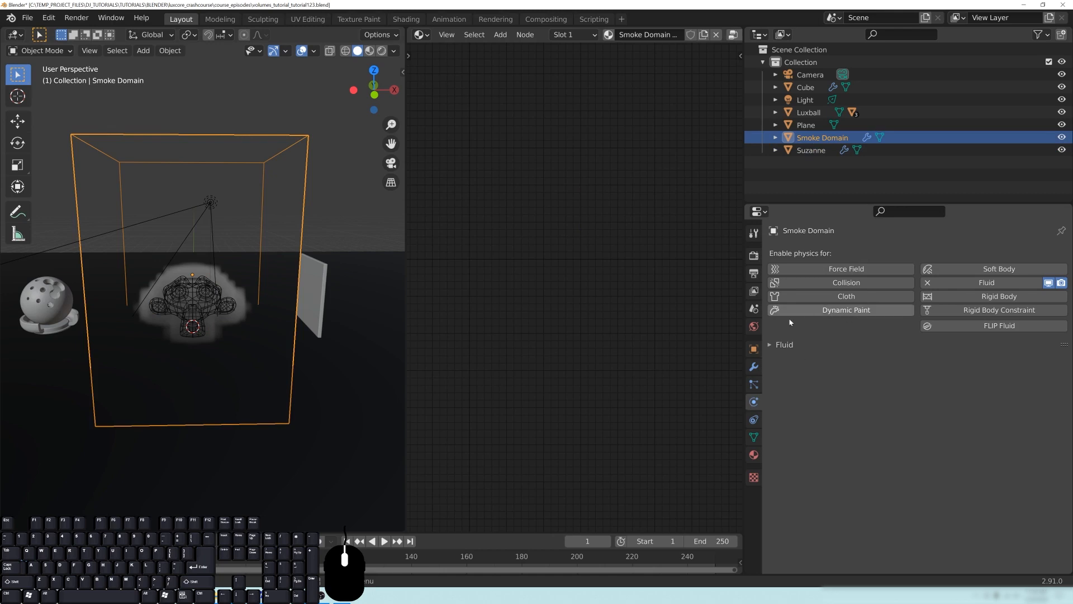
{"action": "left_click", "coordinate": [793, 344]}
{"action": "scroll", "coordinate": [1020, 373], "scroll_direction": "down", "scroll_amount": 3}
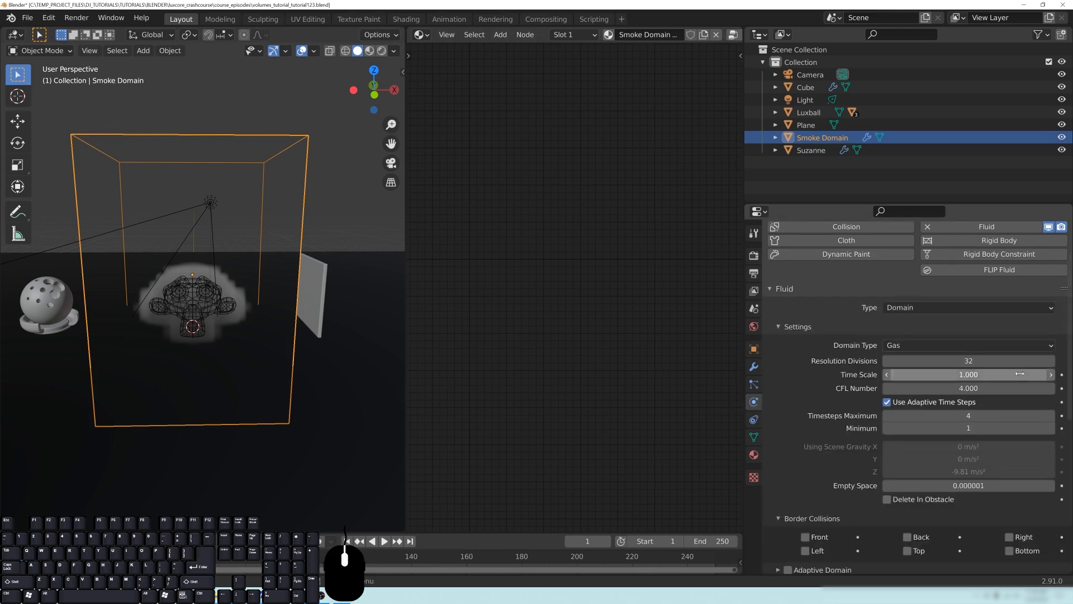
{"action": "left_click", "coordinate": [1006, 361]}
{"action": "type", "text": "64"}
{"action": "key", "text": "Return"}
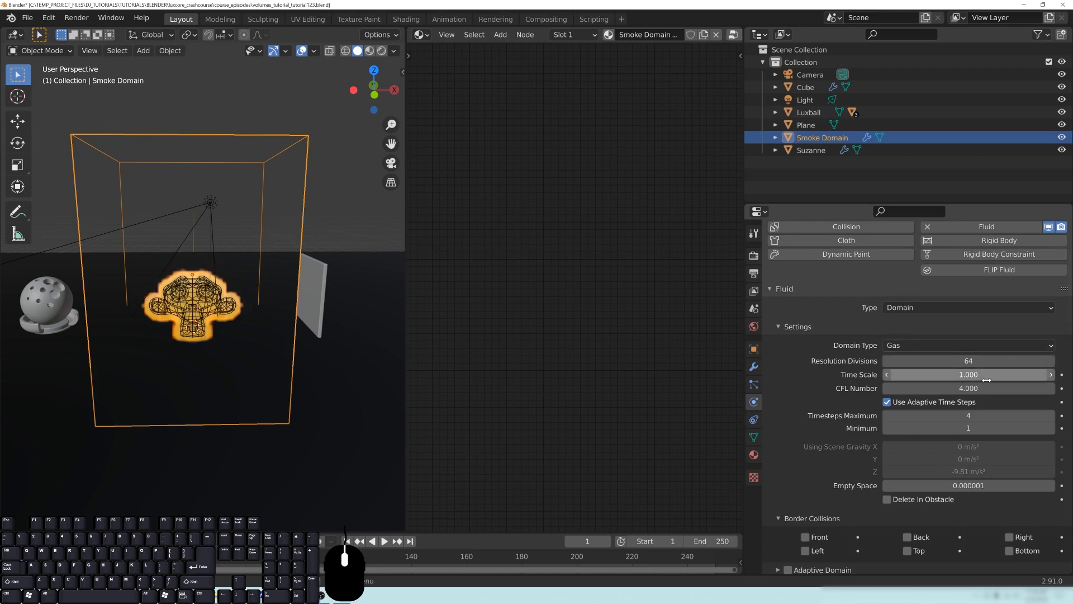
- Look through the domain's gas and cache settings, and set its Resolution Divisions to 32
{"action": "scroll", "coordinate": [872, 488], "scroll_direction": "down", "scroll_amount": 6}
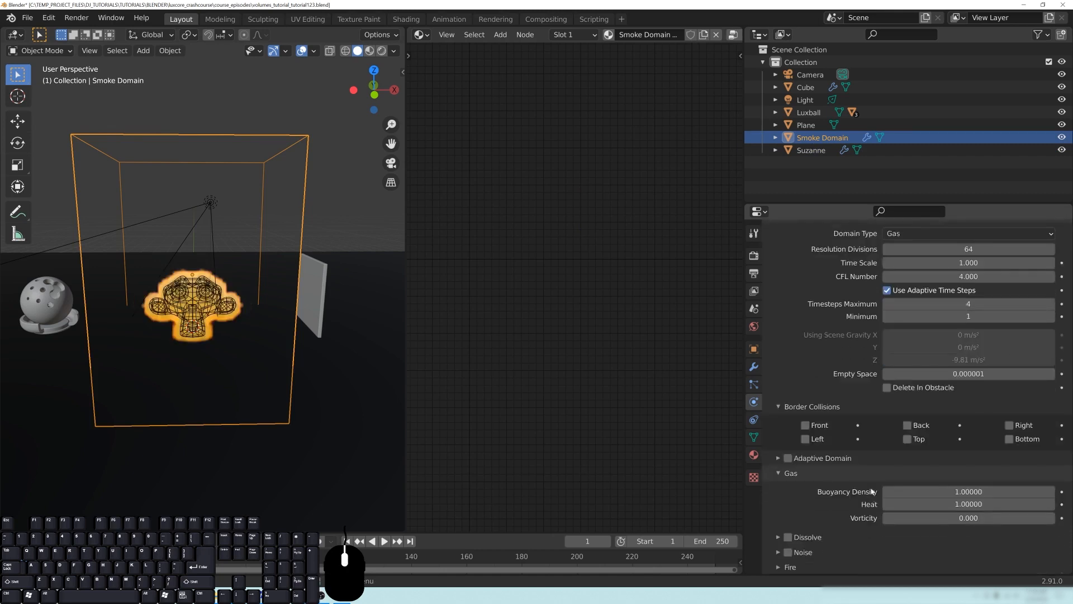
{"action": "scroll", "coordinate": [819, 462], "scroll_direction": "down", "scroll_amount": 2}
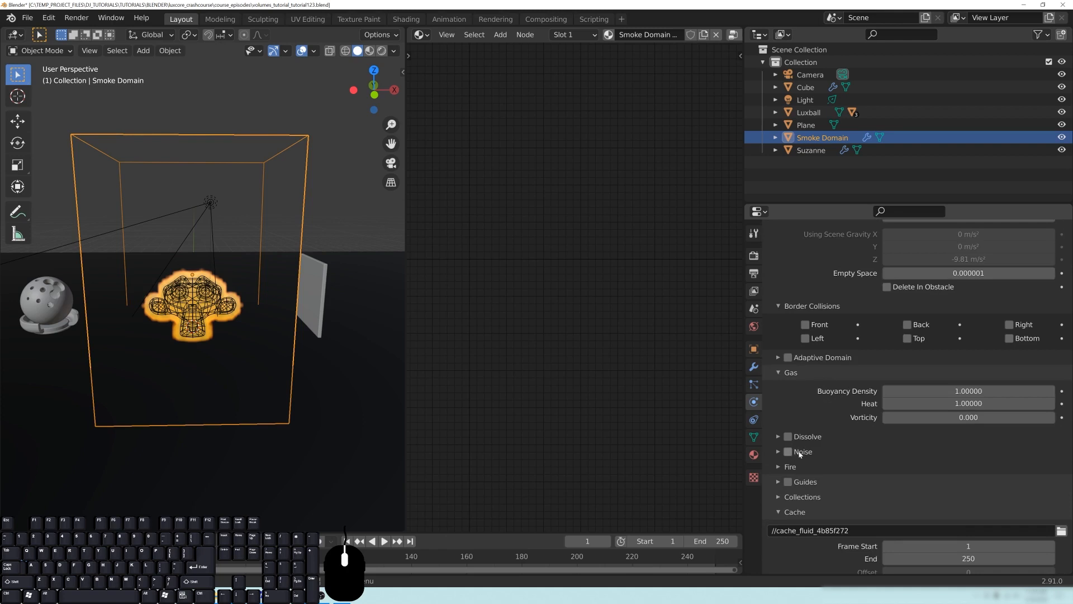
{"action": "scroll", "coordinate": [838, 391], "scroll_direction": "up", "scroll_amount": 7}
{"action": "left_click", "coordinate": [969, 324]}
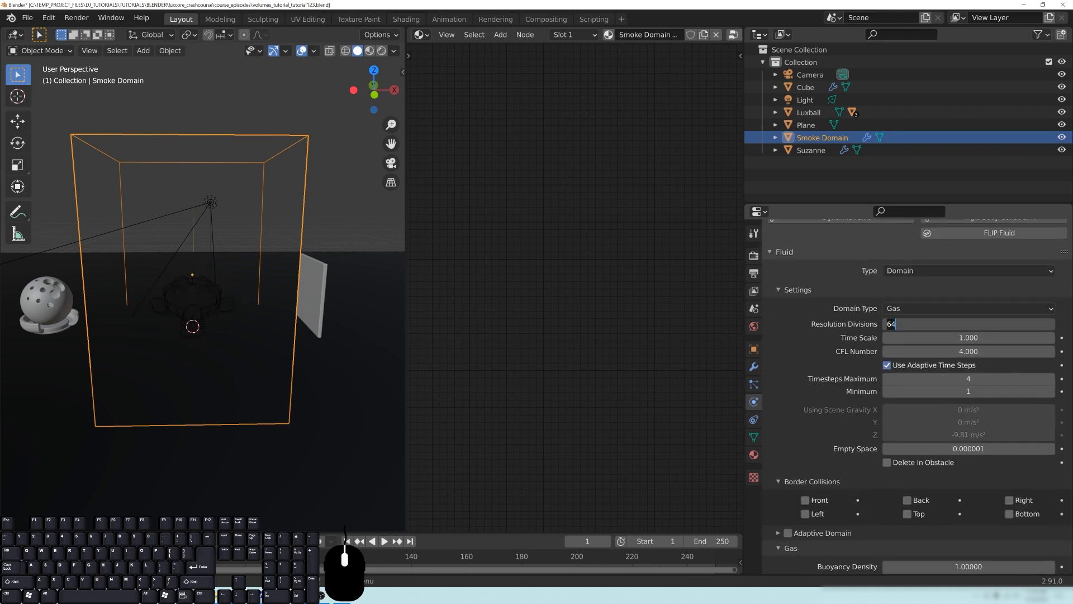
{"action": "type", "text": "32"}
{"action": "key", "text": "Return"}
- Play the fire and smoke simulation, restart it from the first frame and stop it at frame 41
{"action": "key", "text": "space"}
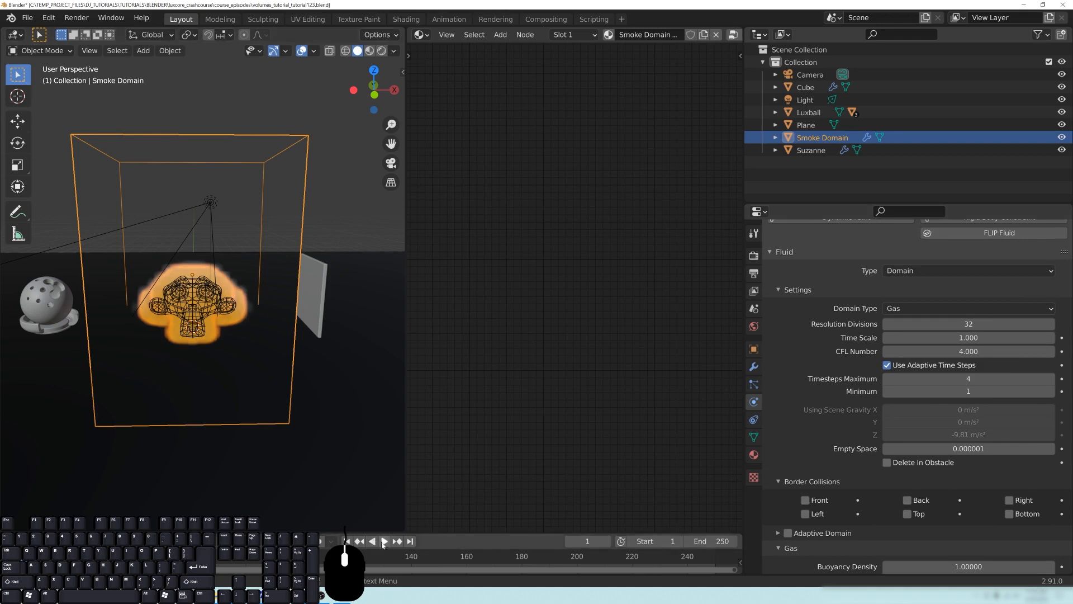
{"action": "middle_click_drag", "start_coordinate": [257, 363], "coordinate": [285, 257]}
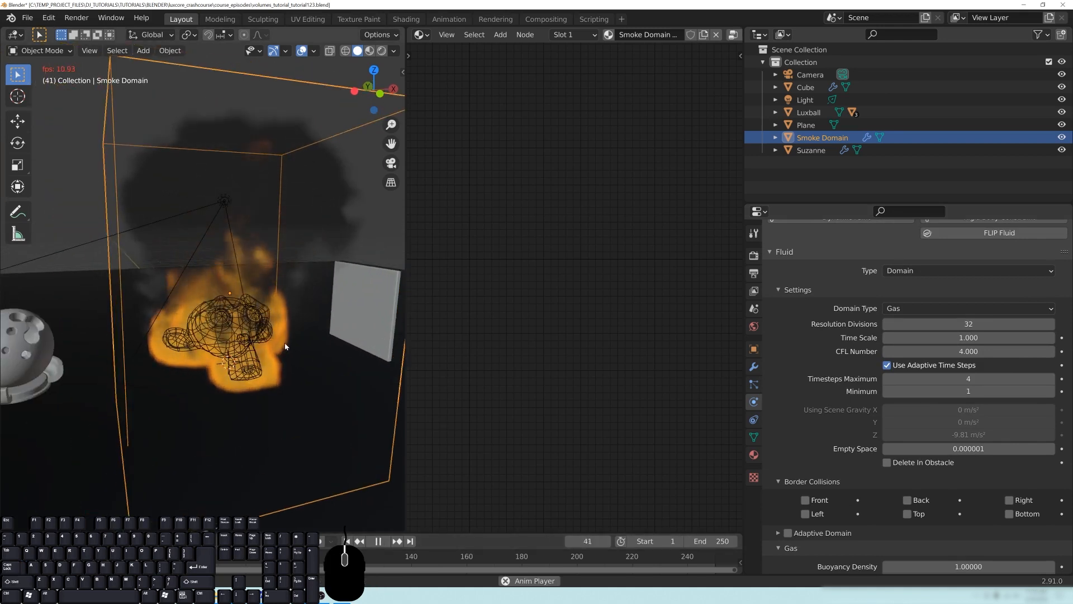
{"action": "middle_click_drag", "start_coordinate": [285, 344], "coordinate": [289, 333]}
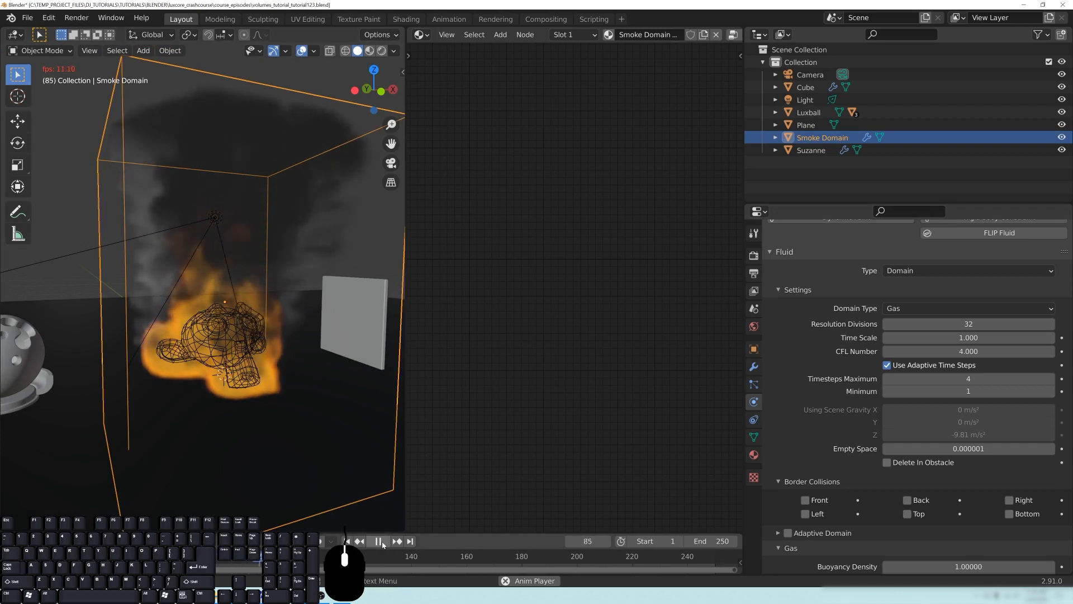
{"action": "left_click", "coordinate": [347, 542]}
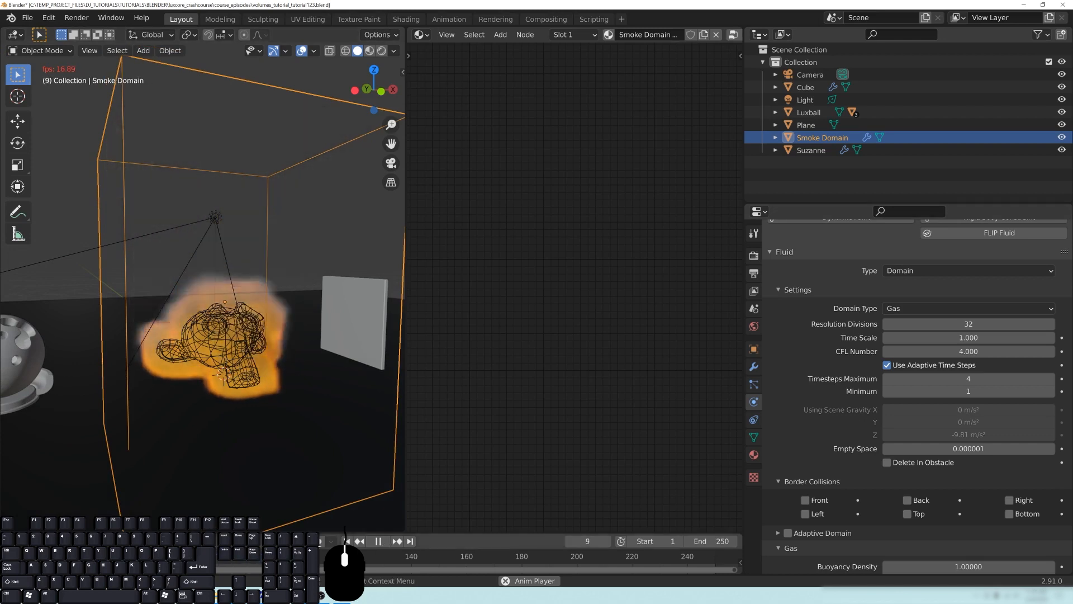
{"action": "left_click", "coordinate": [378, 542]}
{"action": "middle_click_drag", "start_coordinate": [347, 390], "coordinate": [270, 336]}
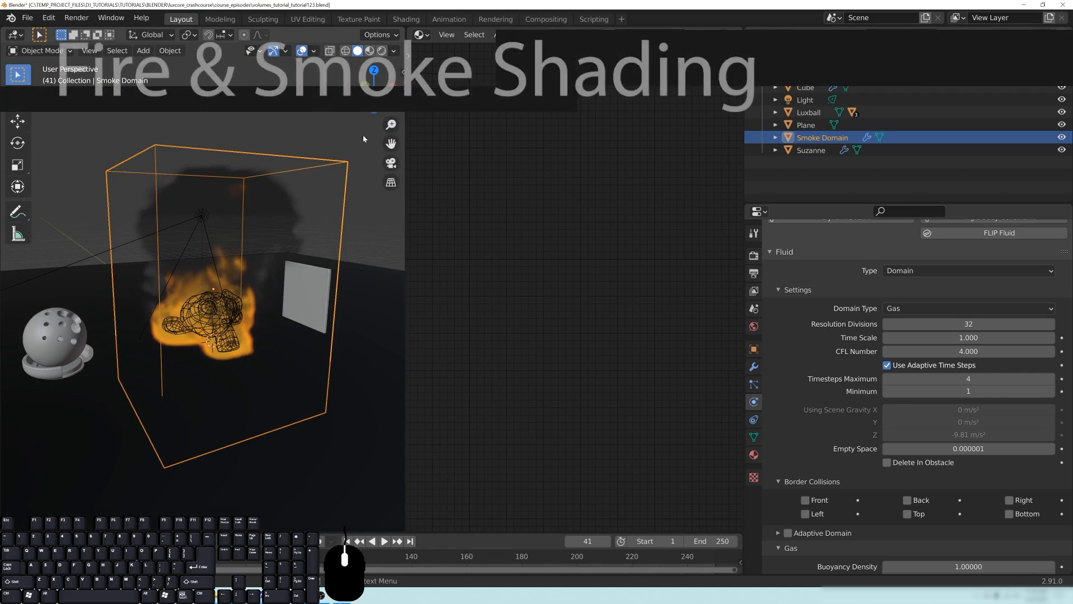
- Apply the Fire and Smoke node tree preset to the Smoke Domain Material
{"action": "scroll", "coordinate": [841, 373], "scroll_direction": "up", "scroll_amount": 5}
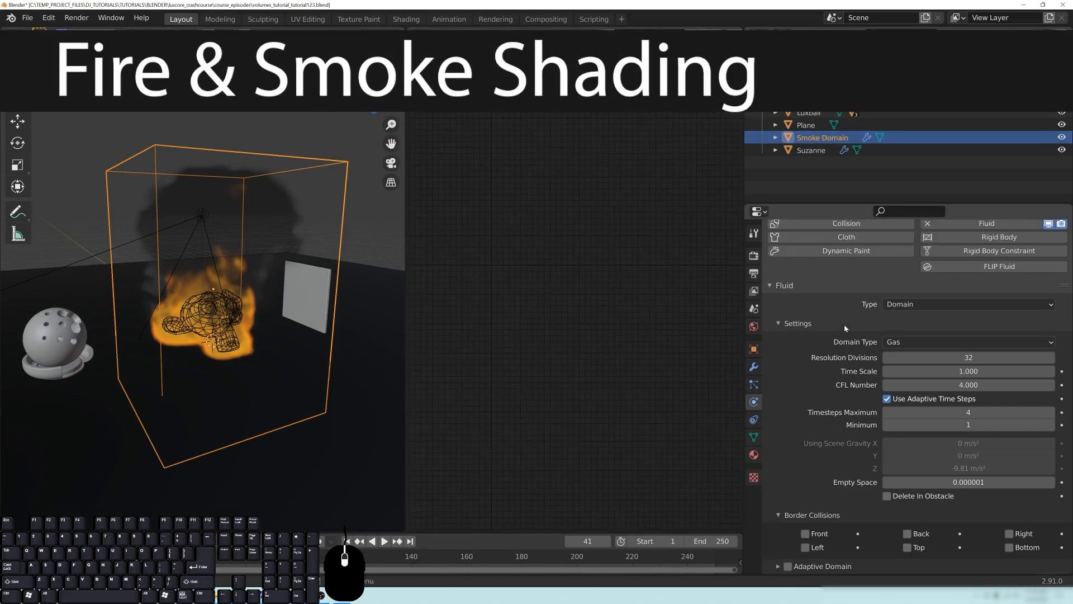
{"action": "left_click", "coordinate": [752, 457]}
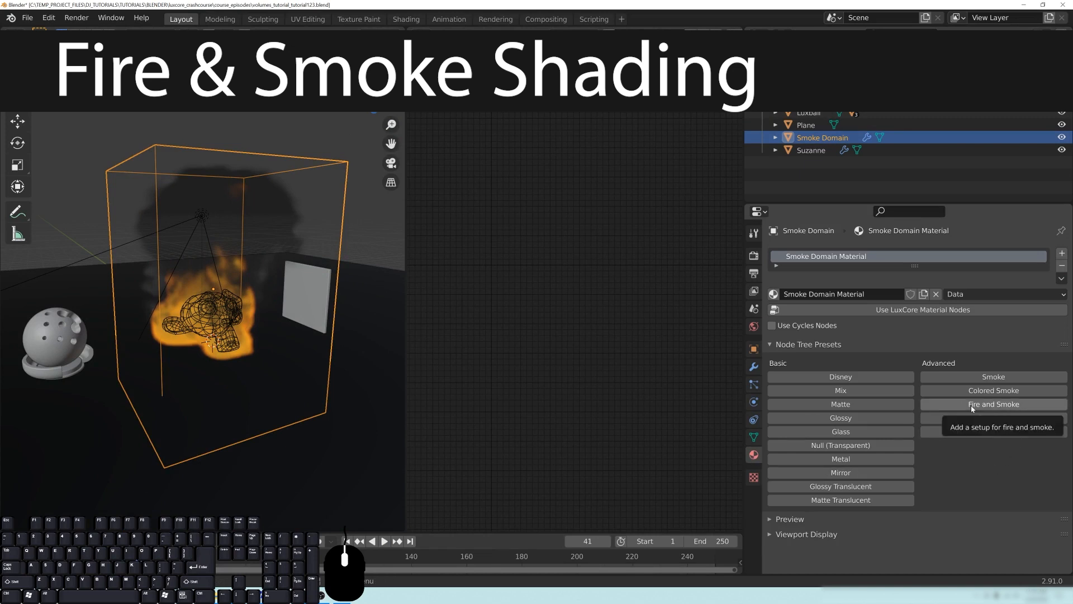
{"action": "left_click", "coordinate": [1008, 407]}
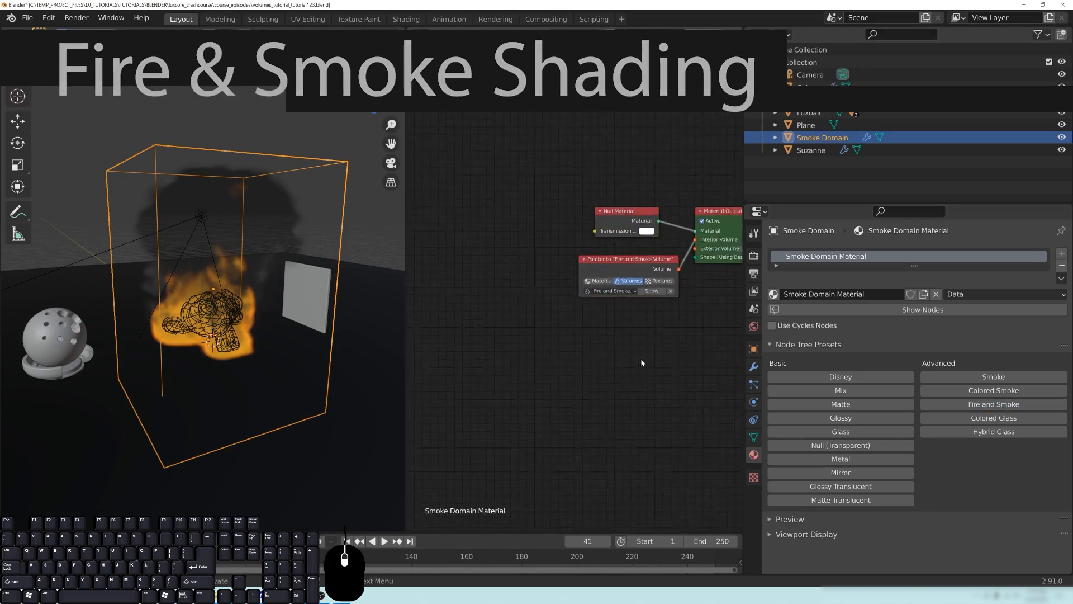
{"action": "left_click_drag", "start_coordinate": [538, 288], "coordinate": [526, 283]}
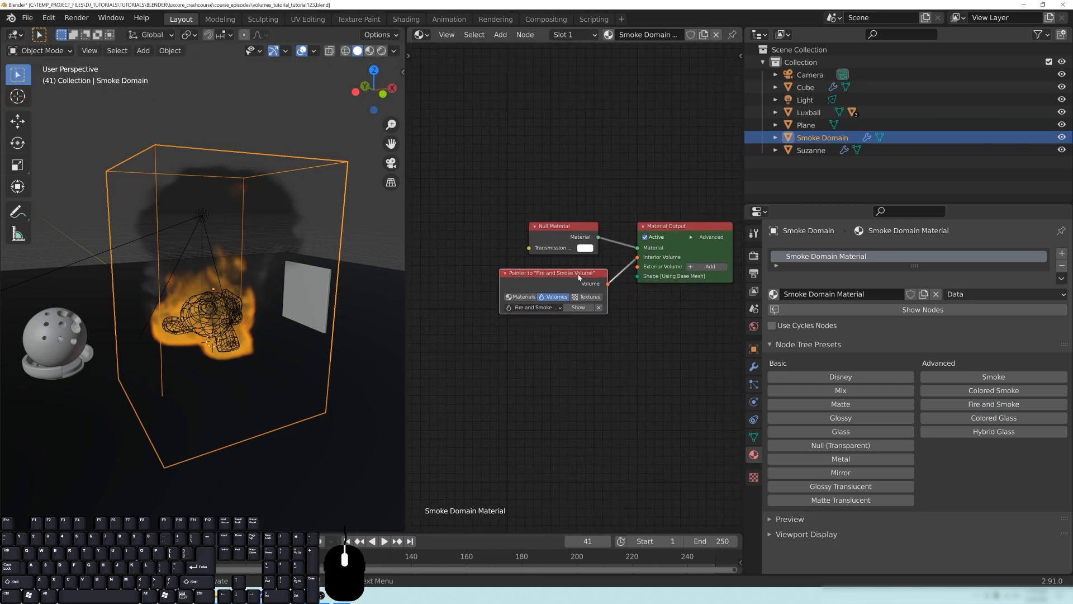
- Split the node editor in two and show the Fire and Smoke Volume tree in a LuxCore Volume Nodes editor below
{"action": "left_click_drag", "start_coordinate": [740, 28], "coordinate": [536, 234]}
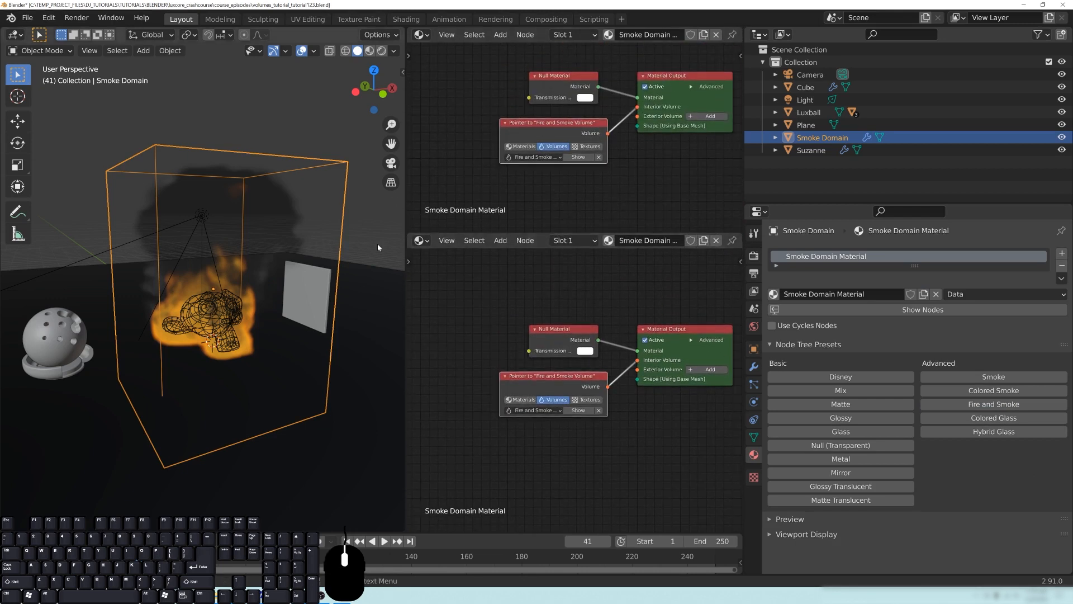
{"action": "left_click", "coordinate": [420, 240]}
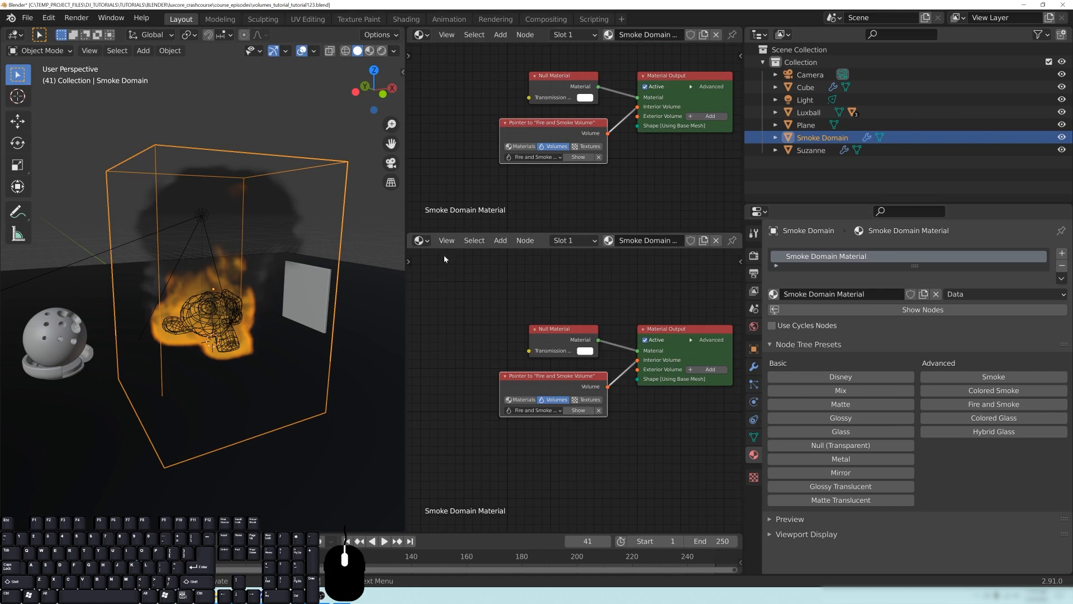
{"action": "left_click", "coordinate": [420, 240]}
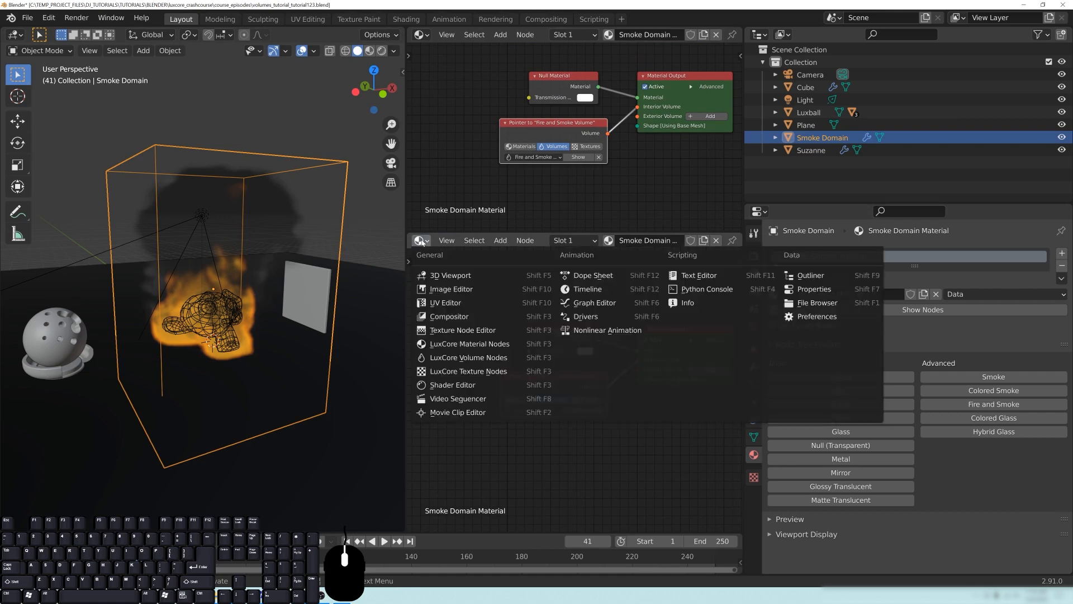
{"action": "left_click", "coordinate": [490, 360]}
{"action": "left_click", "coordinate": [556, 241]}
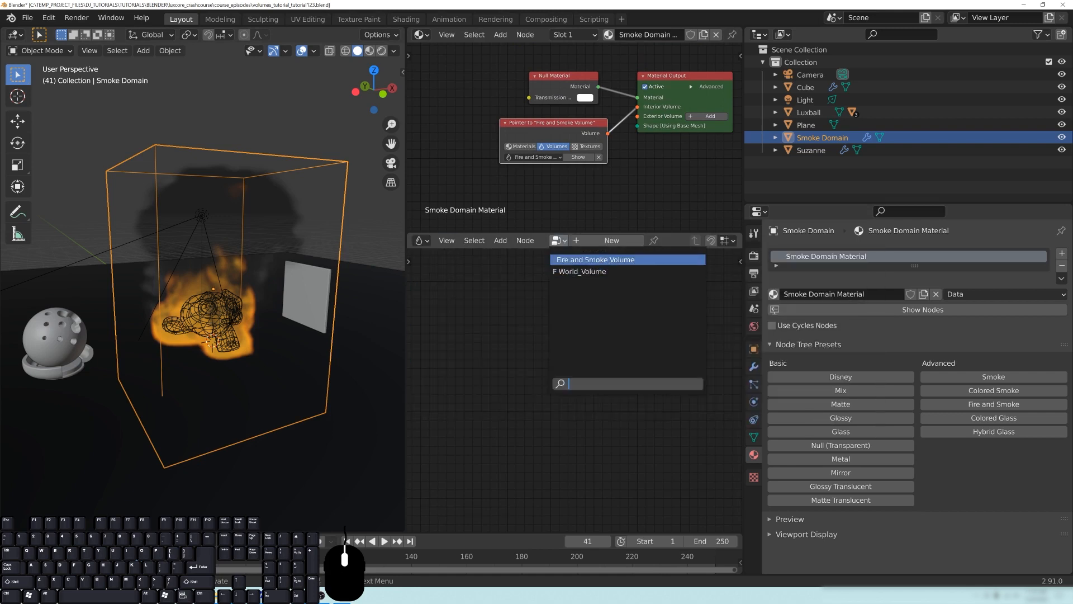
{"action": "left_click", "coordinate": [587, 259]}
- Rearrange the Smoke, ColorRamp and Multiply nodes, placing ColorRamp and Multiply above the Smoke node's scattering link
{"action": "middle_click_drag", "start_coordinate": [577, 338], "coordinate": [561, 392]}
{"action": "left_click_drag", "start_coordinate": [630, 315], "coordinate": [454, 338]}
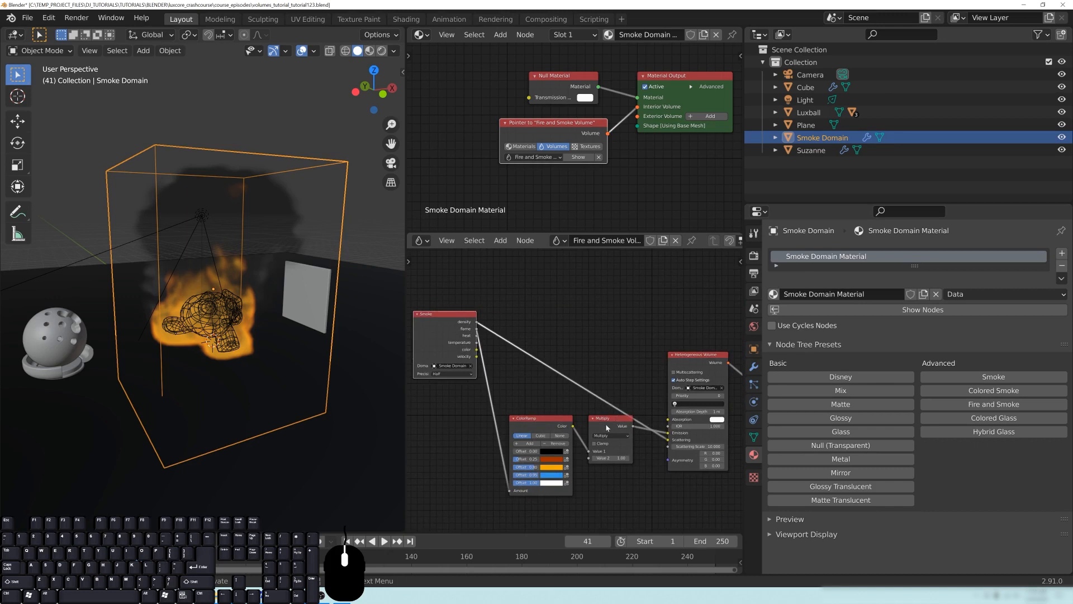
{"action": "left_click_drag", "start_coordinate": [610, 421], "coordinate": [620, 320]}
{"action": "left_click_drag", "start_coordinate": [538, 420], "coordinate": [544, 269]}
{"action": "left_click_drag", "start_coordinate": [457, 323], "coordinate": [437, 405]}
{"action": "left_click_drag", "start_coordinate": [545, 269], "coordinate": [543, 320]}
{"action": "left_click_drag", "start_coordinate": [623, 324], "coordinate": [619, 354]}
- Switch the 3D viewport to Rendered shading and view the fire and smoke up close
{"action": "scroll", "coordinate": [263, 307], "scroll_direction": "up", "scroll_amount": 3}
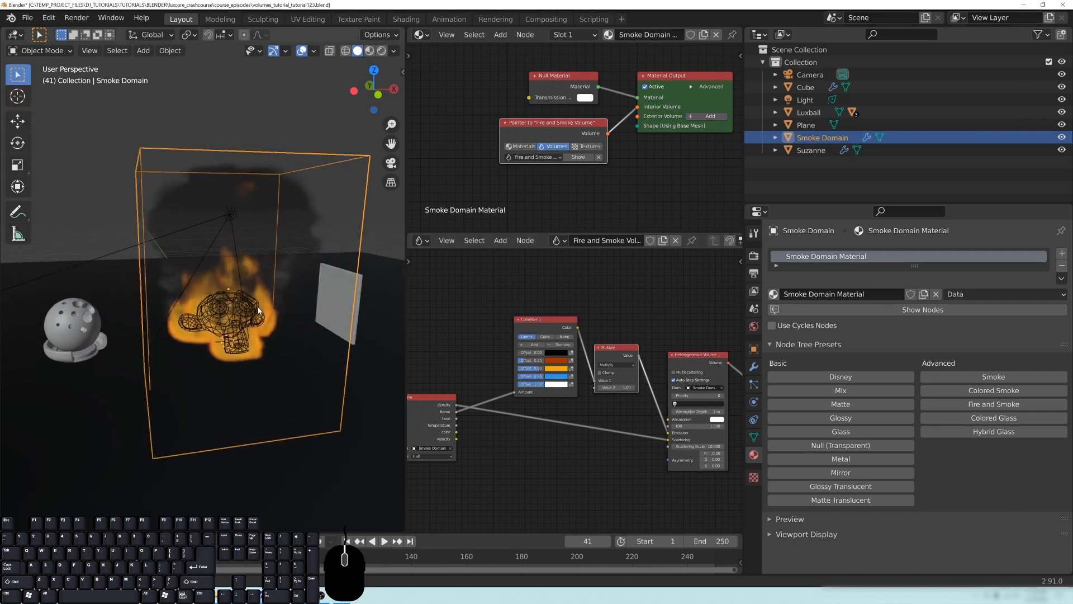
{"action": "scroll", "coordinate": [229, 321], "scroll_direction": "up", "scroll_amount": 2}
{"action": "key", "text": "z"}
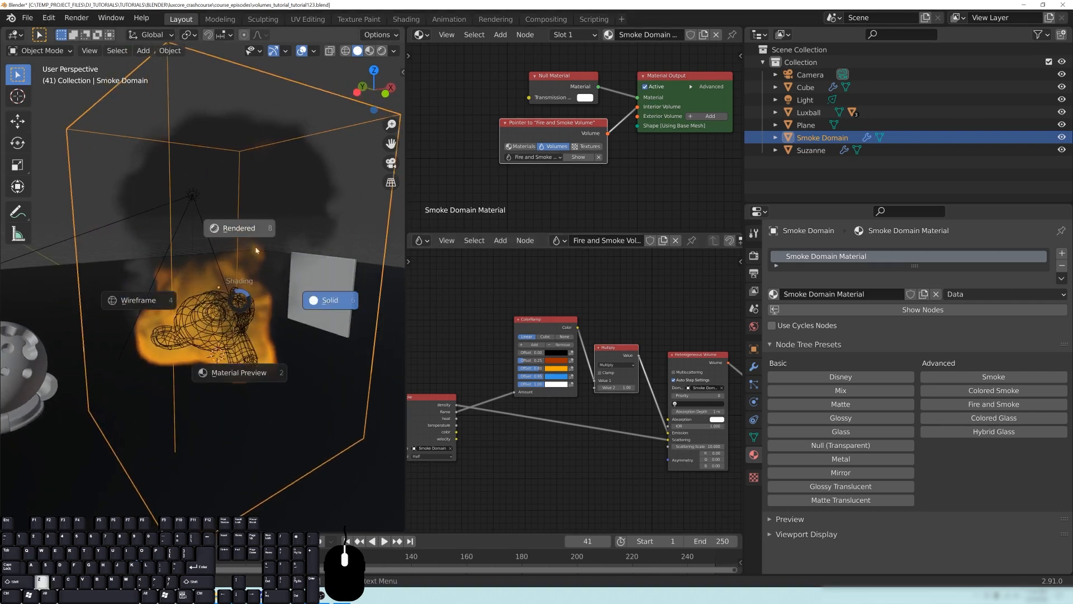
{"action": "left_click", "coordinate": [237, 230]}
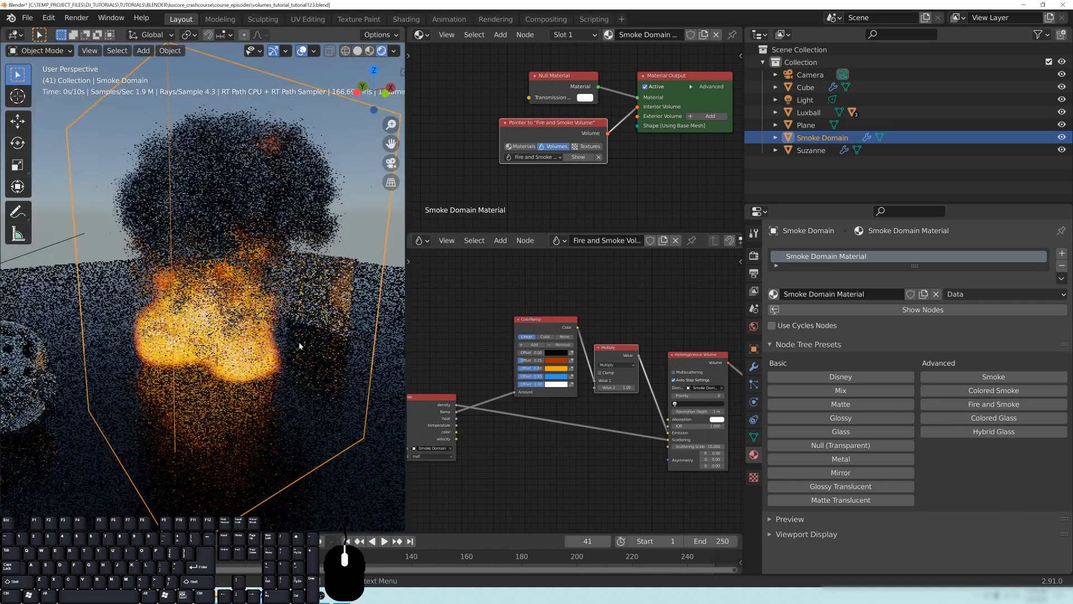
{"action": "scroll", "coordinate": [258, 368], "scroll_direction": "up", "scroll_amount": 2}
{"action": "scroll", "coordinate": [211, 316], "scroll_direction": "up", "scroll_amount": 2}
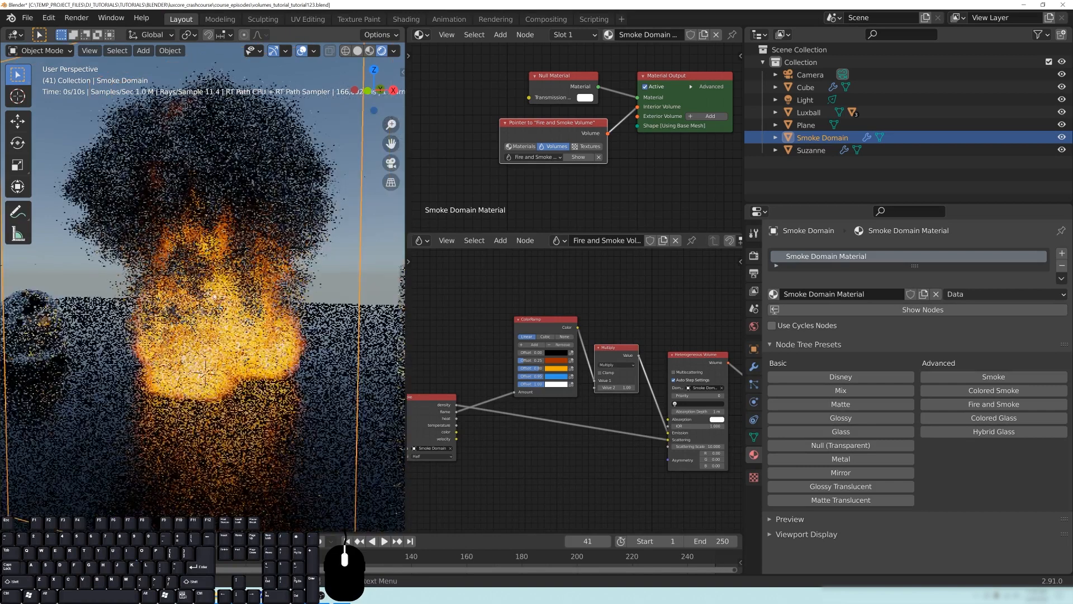
{"action": "scroll", "coordinate": [210, 316], "scroll_direction": "down", "scroll_amount": 4}
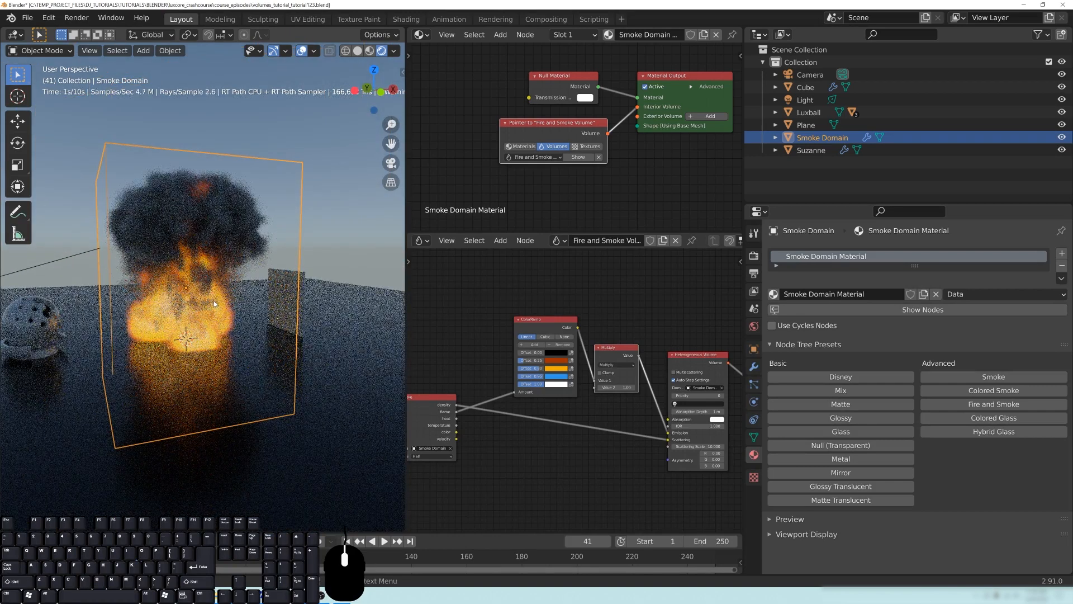
- Try Scattering Scale values of 1 and 150 on the Heterogeneous Volume node
{"action": "middle_click_drag", "start_coordinate": [631, 460], "coordinate": [625, 445]}
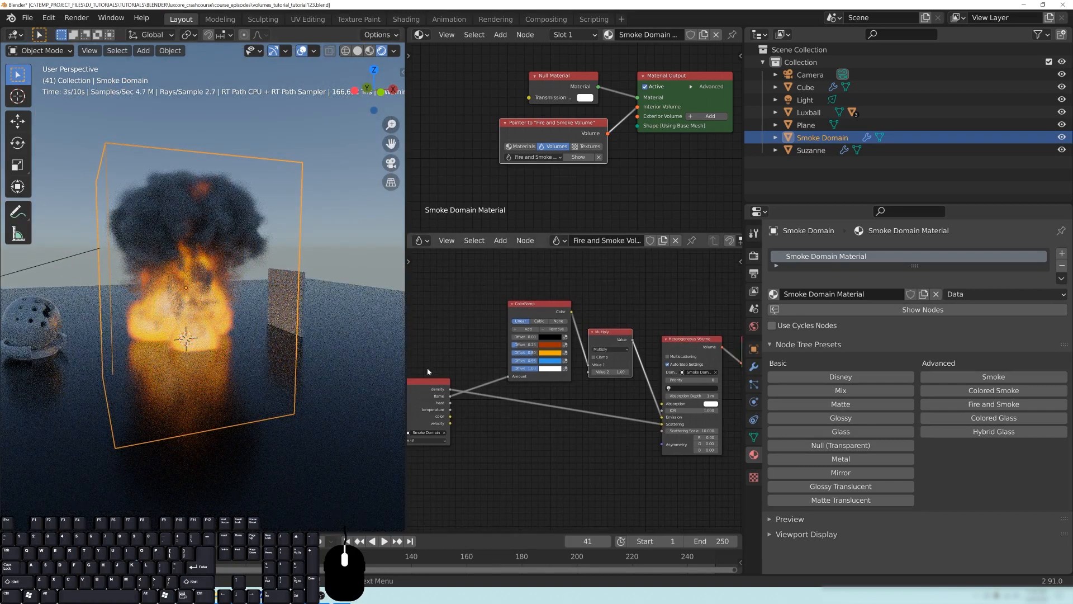
{"action": "scroll", "coordinate": [182, 290], "scroll_direction": "up", "scroll_amount": 3}
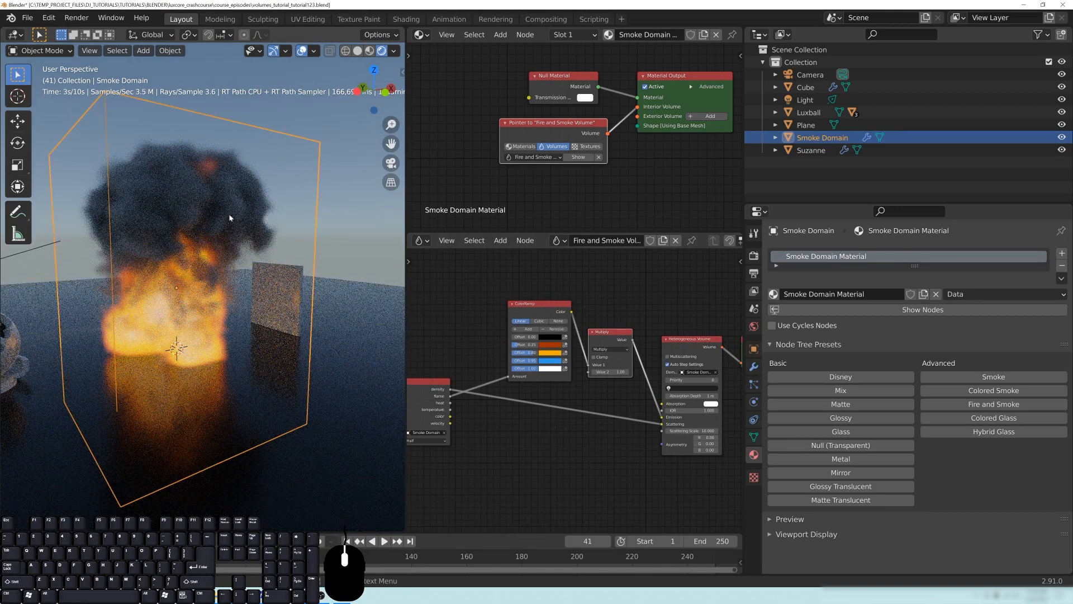
{"action": "scroll", "coordinate": [607, 393], "scroll_direction": "up", "scroll_amount": 2}
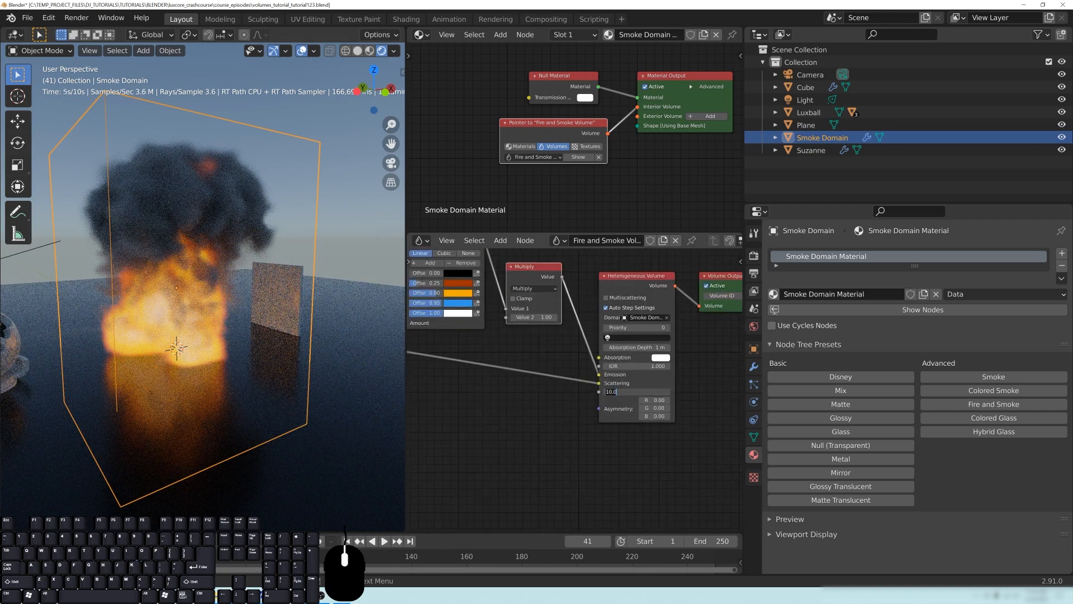
{"action": "key", "text": "Return"}
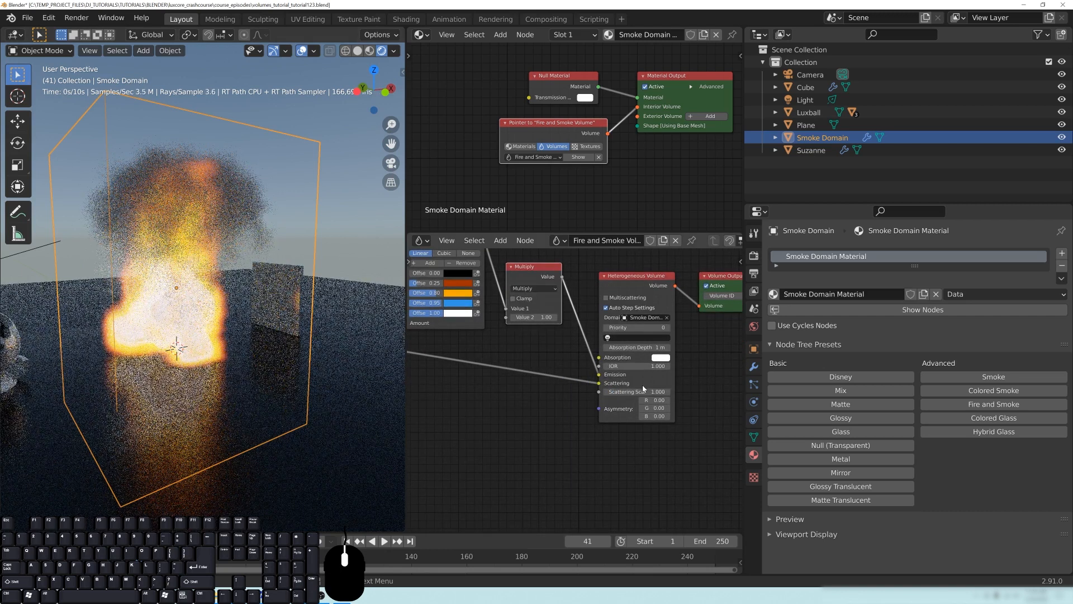
{"action": "double_click", "coordinate": [642, 390]}
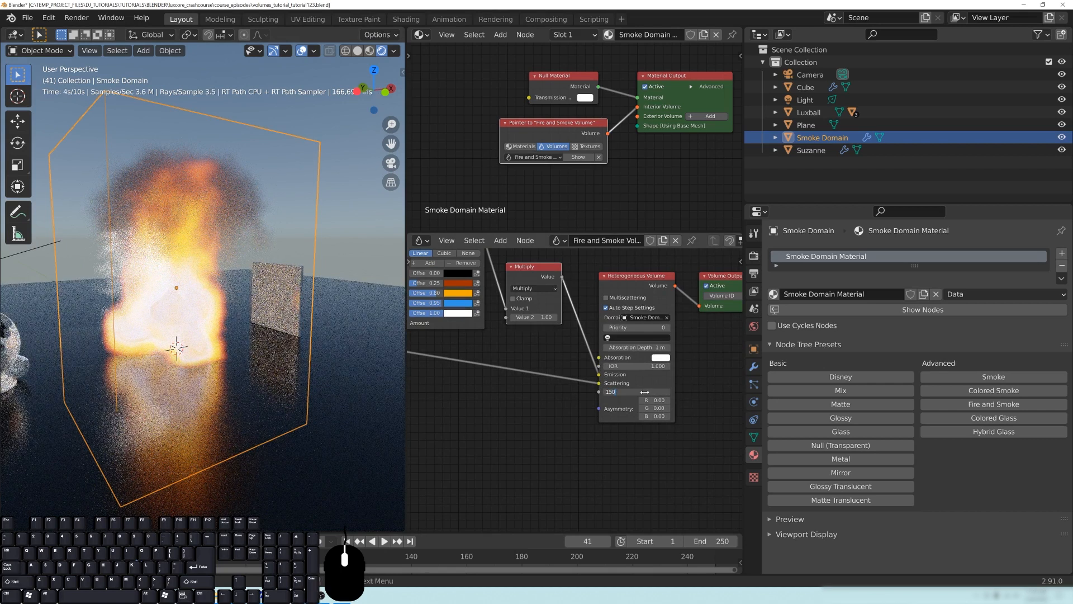
{"action": "type", "text": "150"}
{"action": "key", "text": "Return"}
- Set the Multiply node's Value 2 to 10 and the Heterogeneous Volume node's Scattering Scale to 10
{"action": "middle_click_drag", "start_coordinate": [651, 342], "coordinate": [638, 351]}
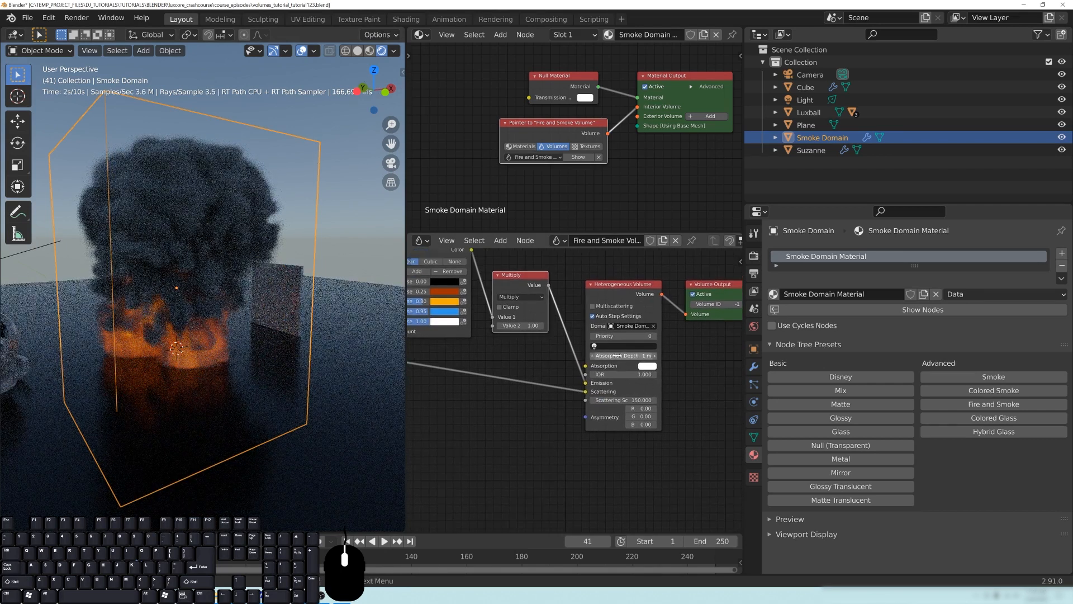
{"action": "middle_click_drag", "start_coordinate": [540, 386], "coordinate": [593, 417]}
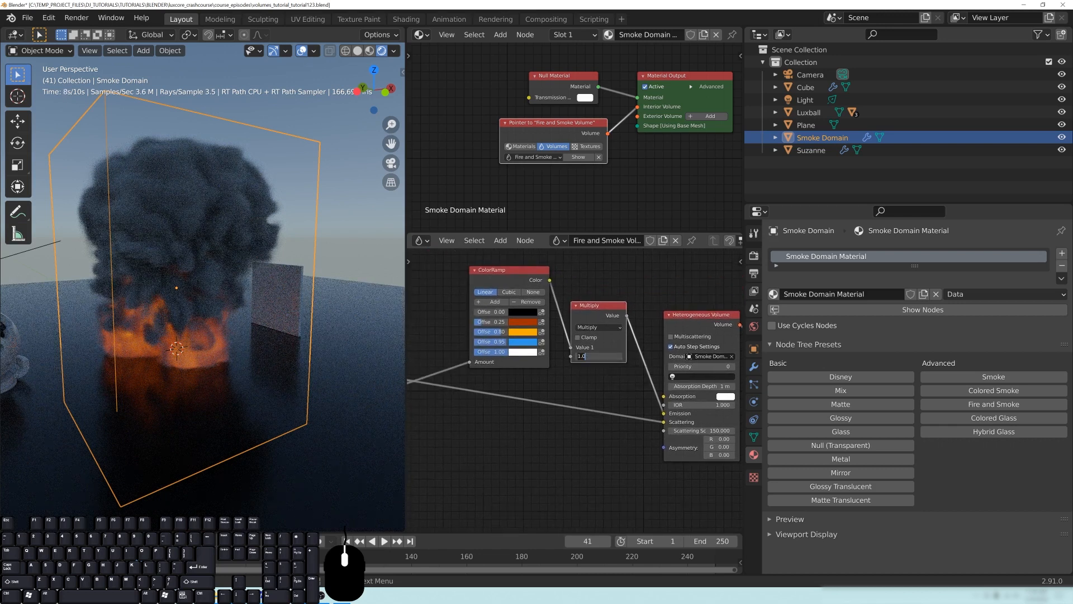
{"action": "key", "text": "Return"}
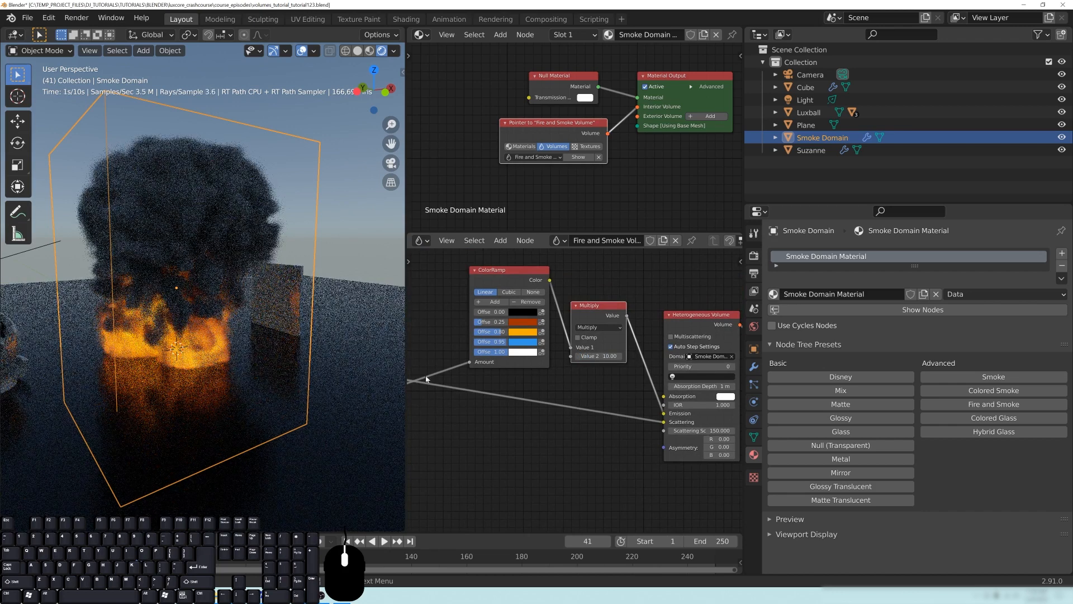
{"action": "middle_click_drag", "start_coordinate": [710, 472], "coordinate": [641, 464]}
{"action": "type", "text": "10"}
{"action": "key", "text": "Return"}
- Examine the rendered fire and the volume node chain from the Smoke node through ColorRamp and Multiply to the output
{"action": "middle_click_drag", "start_coordinate": [538, 380], "coordinate": [566, 401]}
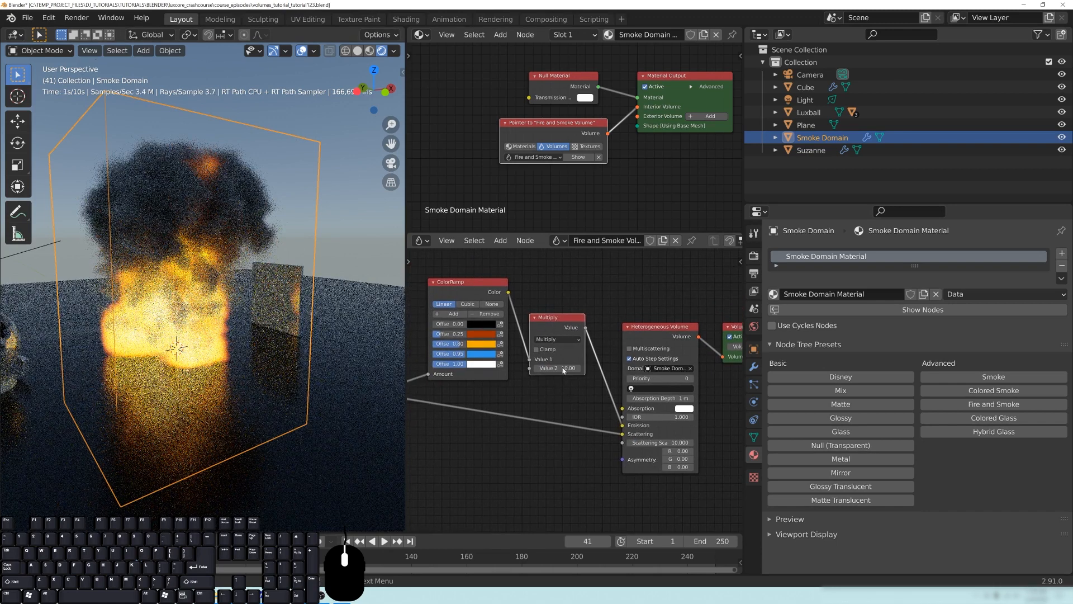
{"action": "middle_click_drag", "start_coordinate": [246, 316], "coordinate": [189, 233]}
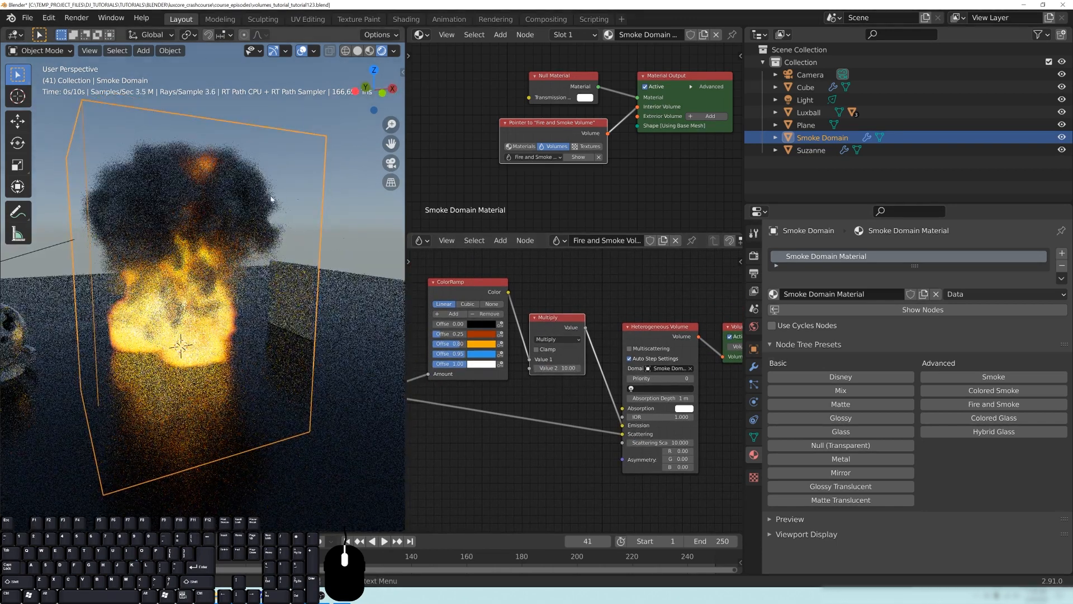
{"action": "middle_click_drag", "start_coordinate": [498, 458], "coordinate": [618, 419]}
{"action": "left_click_drag", "start_coordinate": [459, 408], "coordinate": [459, 365]}
{"action": "middle_click_drag", "start_coordinate": [644, 267], "coordinate": [545, 273]}
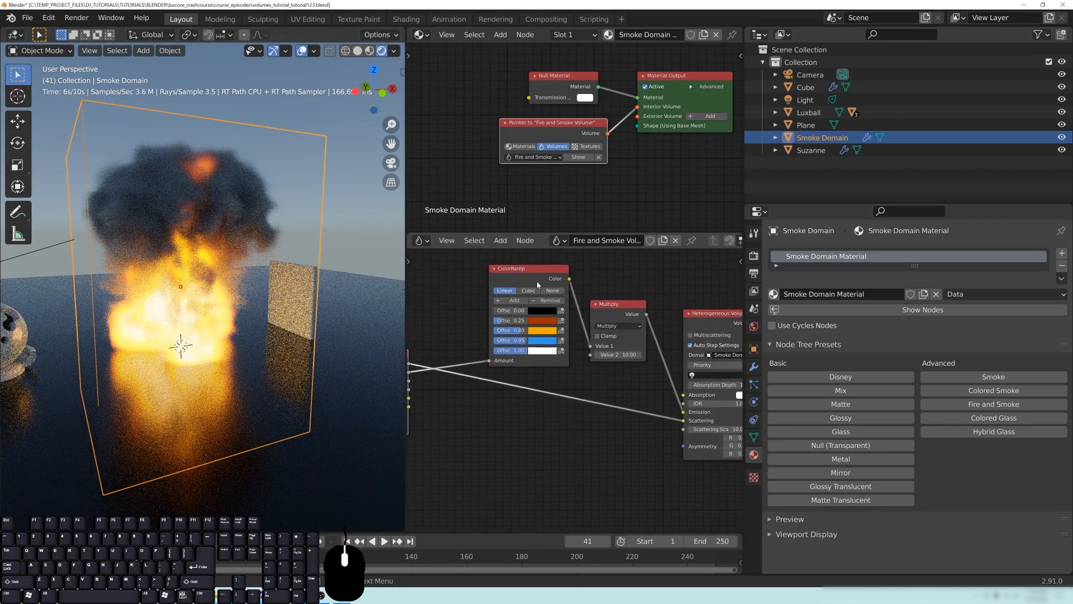
{"action": "left_click_drag", "start_coordinate": [618, 319], "coordinate": [623, 327]}
{"action": "middle_click_drag", "start_coordinate": [657, 395], "coordinate": [574, 393]}
{"action": "left_click_drag", "start_coordinate": [649, 313], "coordinate": [649, 310]}
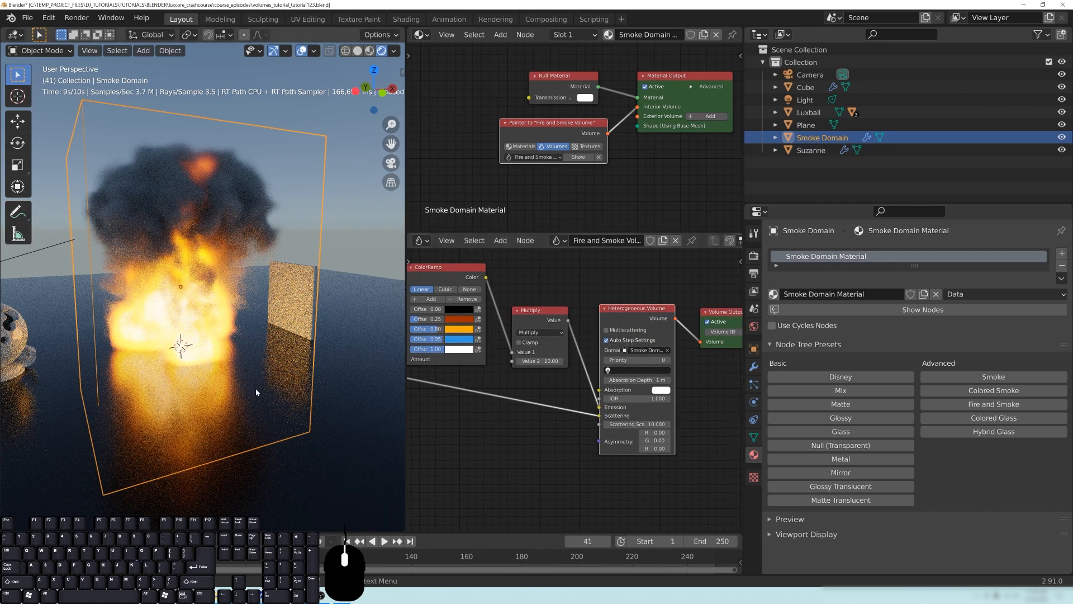
- Enable Multiscattering on the Heterogeneous Volume node, comparing the rendered smoke with the option on and off
{"action": "left_click", "coordinate": [607, 330]}
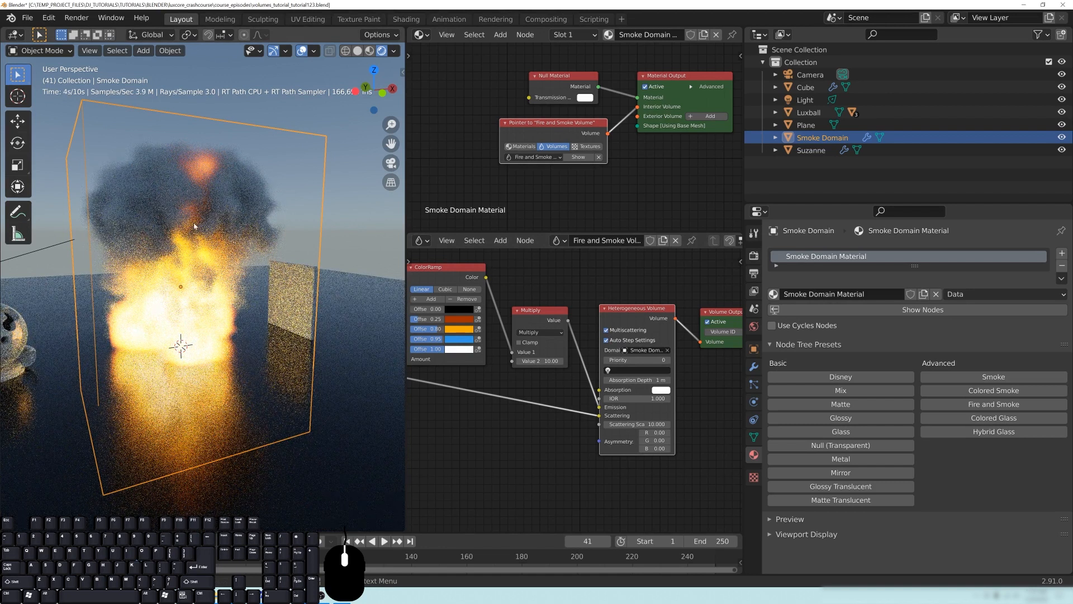
{"action": "left_click", "coordinate": [606, 331]}
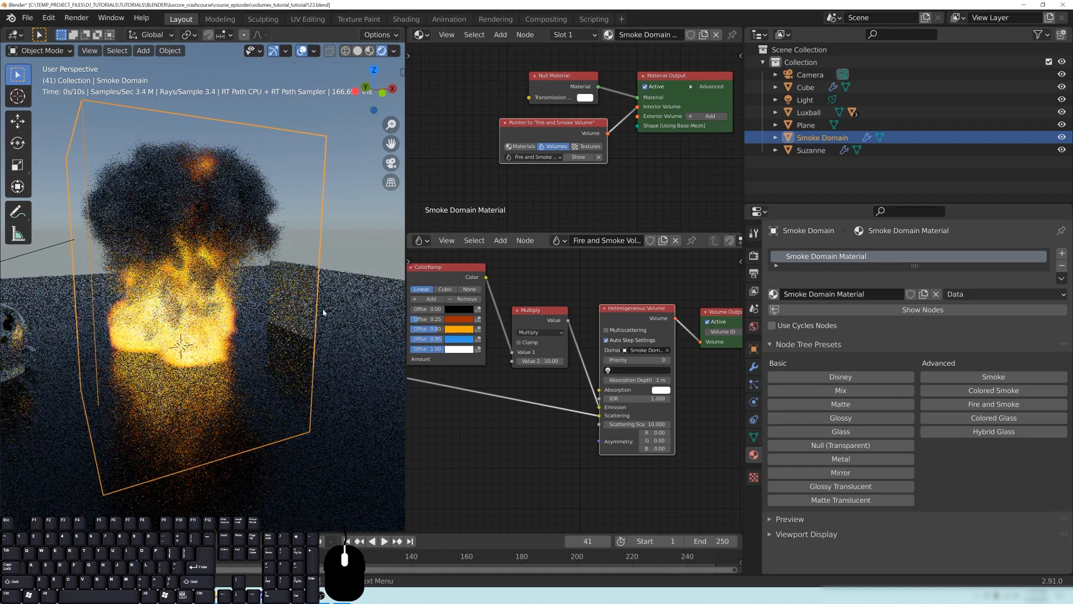
{"action": "left_click", "coordinate": [606, 330]}
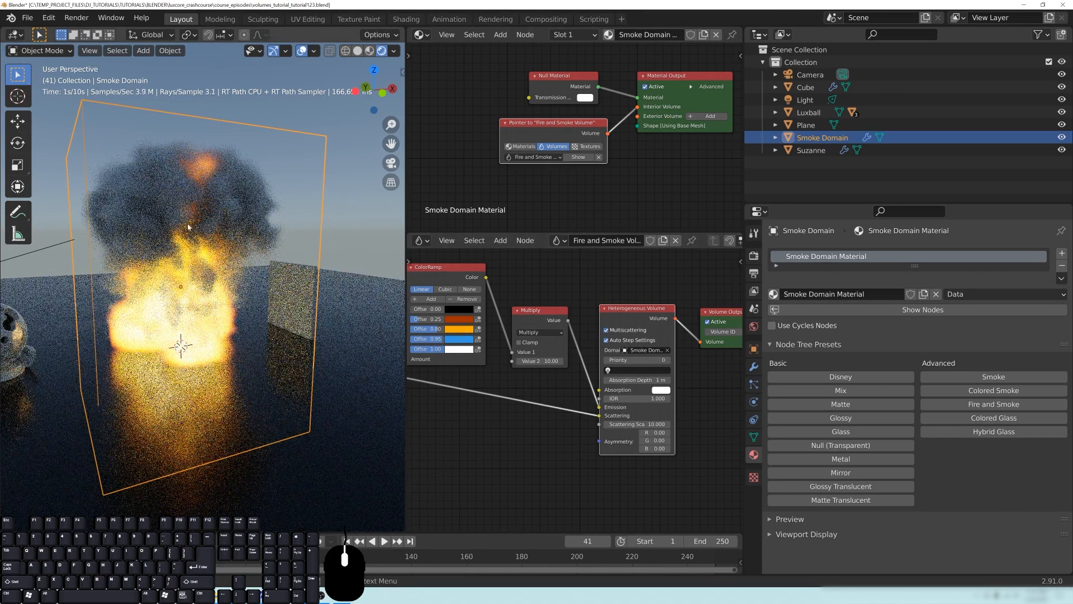
{"action": "middle_click_drag", "start_coordinate": [252, 244], "coordinate": [281, 257], "text": "shift"}
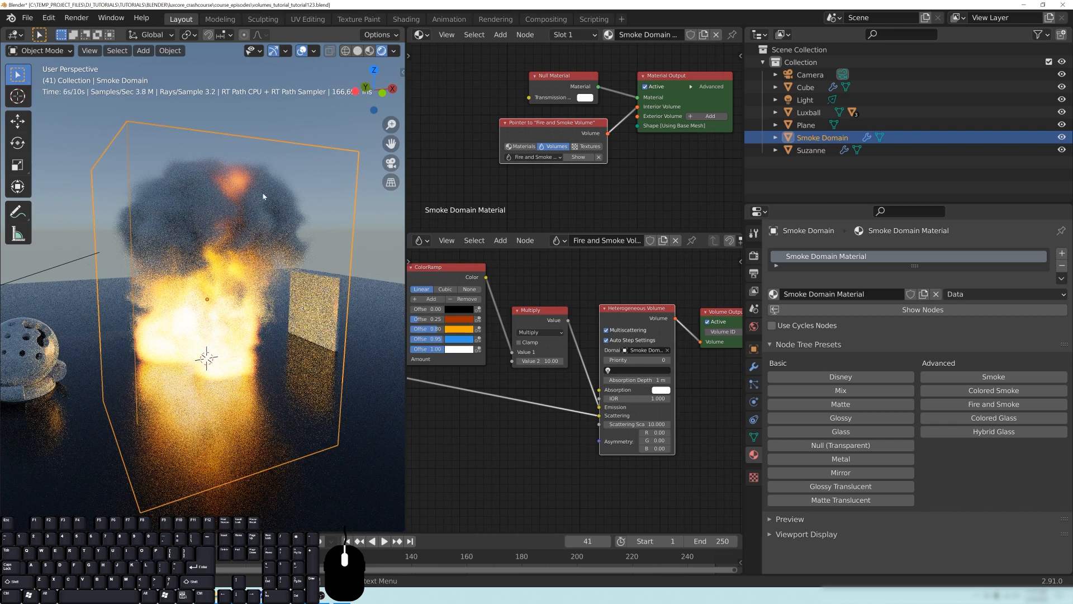
{"action": "middle_click_drag", "start_coordinate": [519, 391], "coordinate": [605, 382]}
{"action": "scroll", "coordinate": [605, 383], "scroll_direction": "down", "scroll_amount": 1}
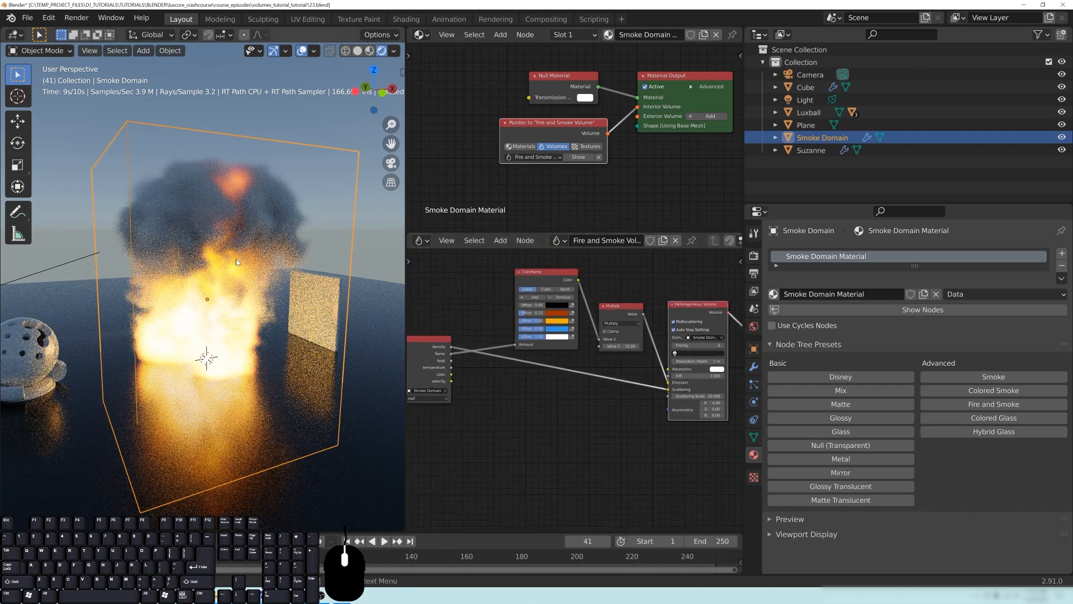
{"action": "middle_click_drag", "start_coordinate": [278, 273], "coordinate": [246, 231]}
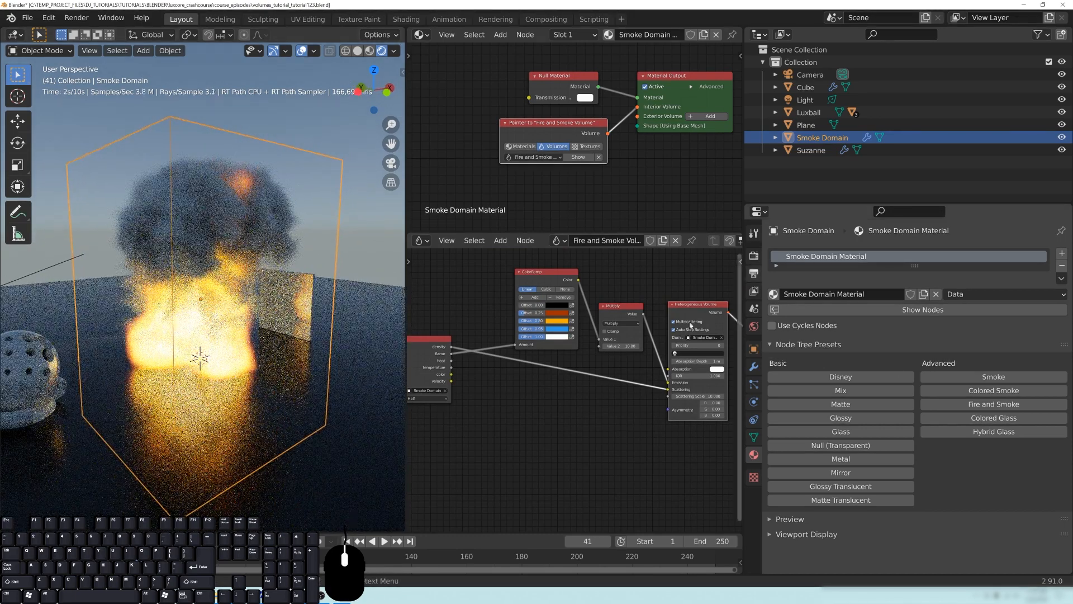
- Review the Smoke Domain's fluid physics settings, including Resolution Divisions and the Noise options, and collapse the Fluid section
{"action": "left_click", "coordinate": [753, 401]}
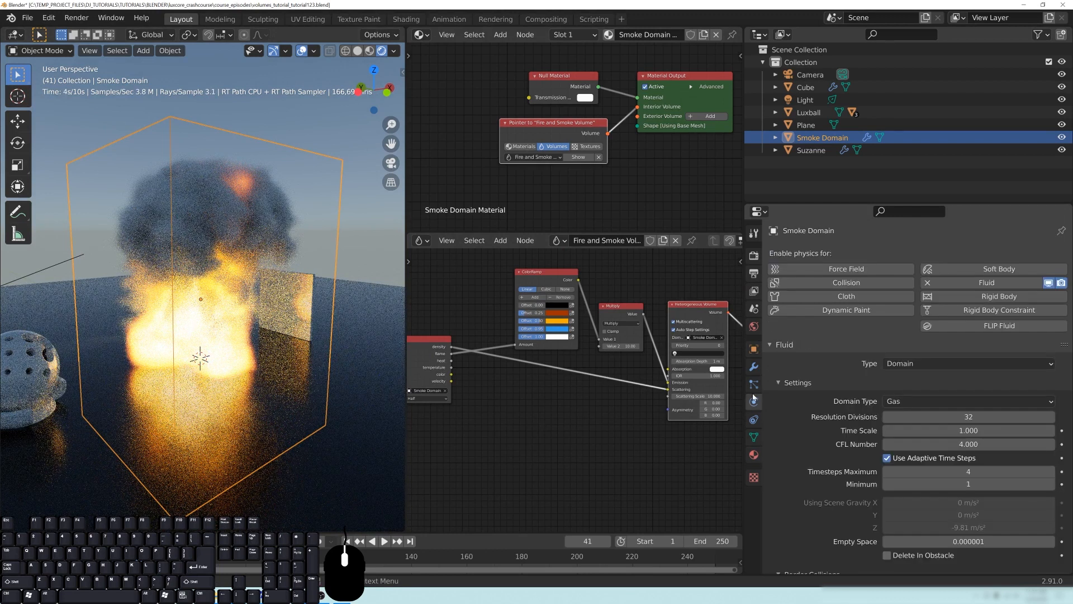
{"action": "scroll", "coordinate": [898, 380], "scroll_direction": "down", "scroll_amount": 2}
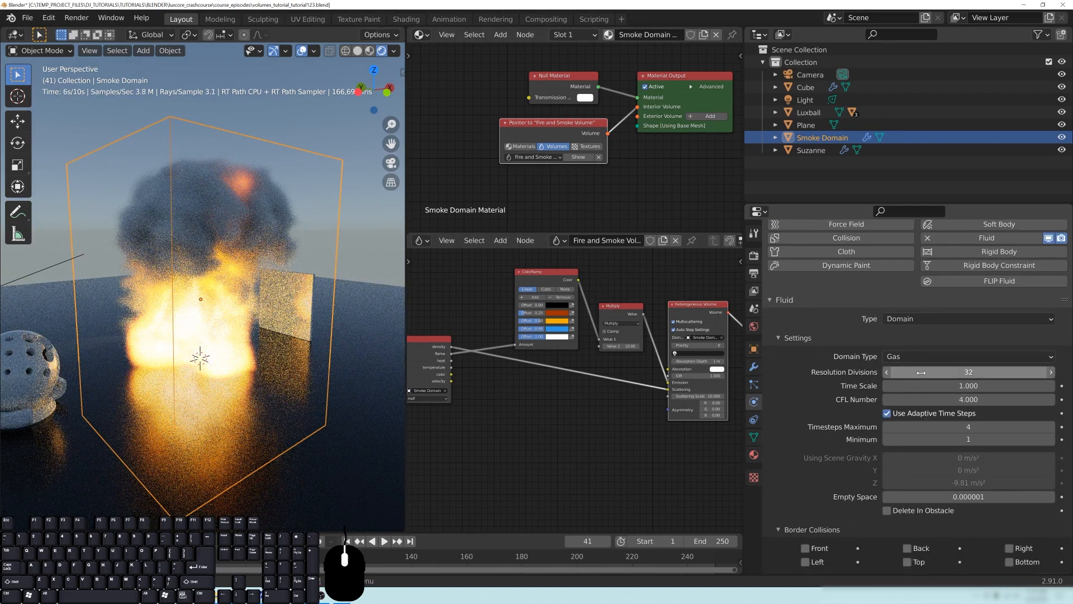
{"action": "scroll", "coordinate": [938, 372], "scroll_direction": "down", "scroll_amount": 2}
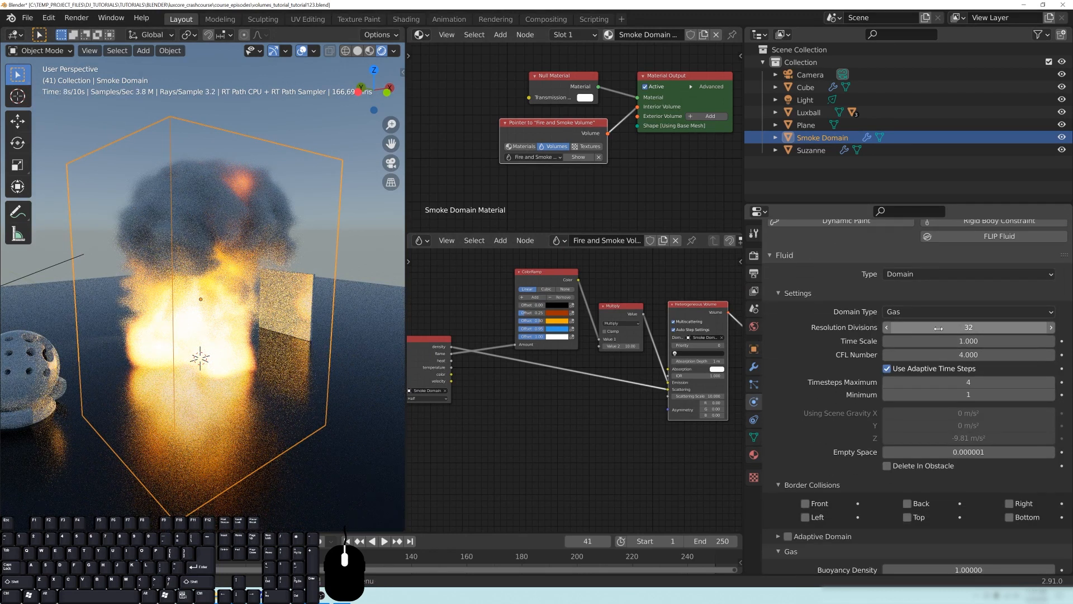
{"action": "scroll", "coordinate": [939, 391], "scroll_direction": "down", "scroll_amount": 7}
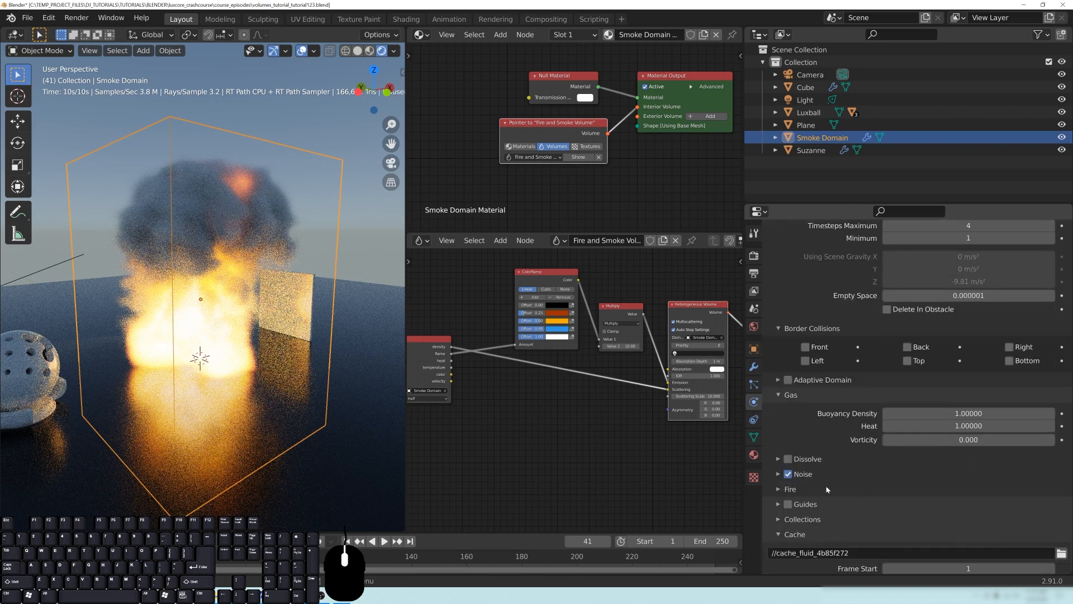
{"action": "left_click", "coordinate": [803, 473]}
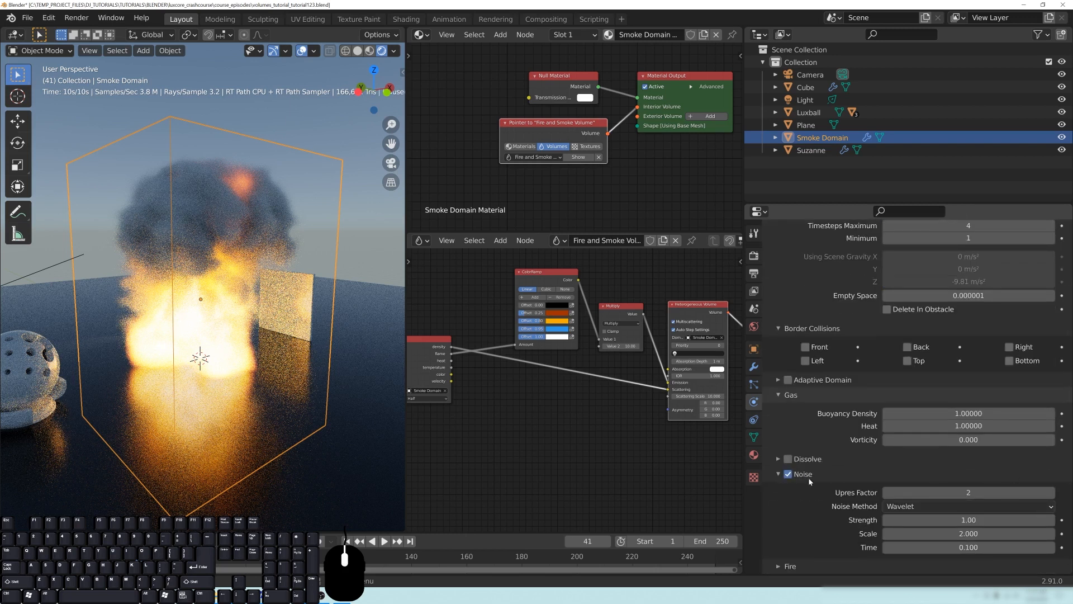
{"action": "scroll", "coordinate": [833, 534], "scroll_direction": "up", "scroll_amount": 2}
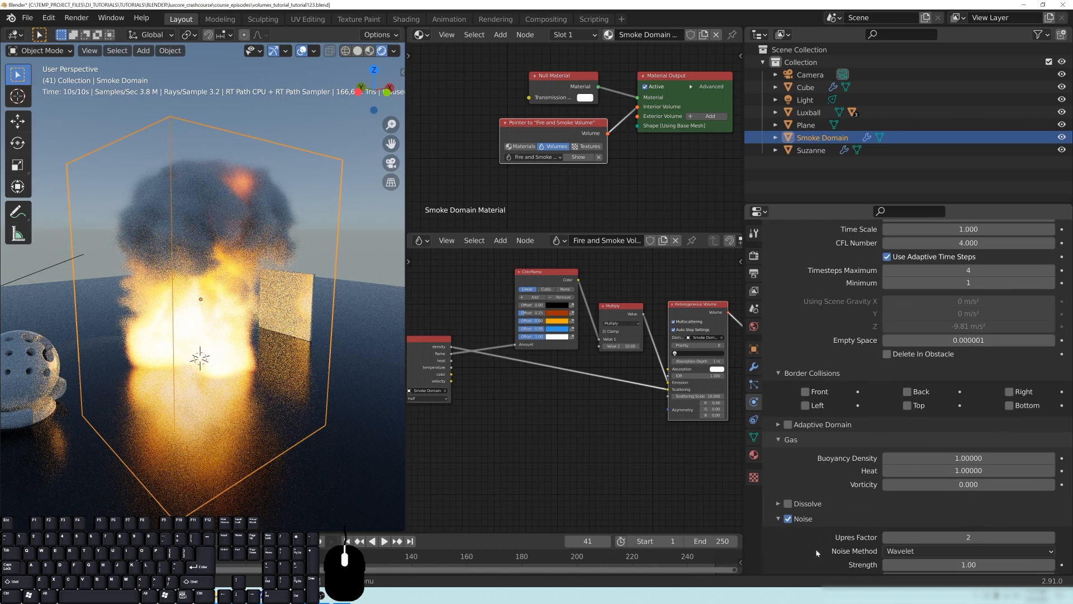
{"action": "scroll", "coordinate": [802, 525], "scroll_direction": "up", "scroll_amount": 5}
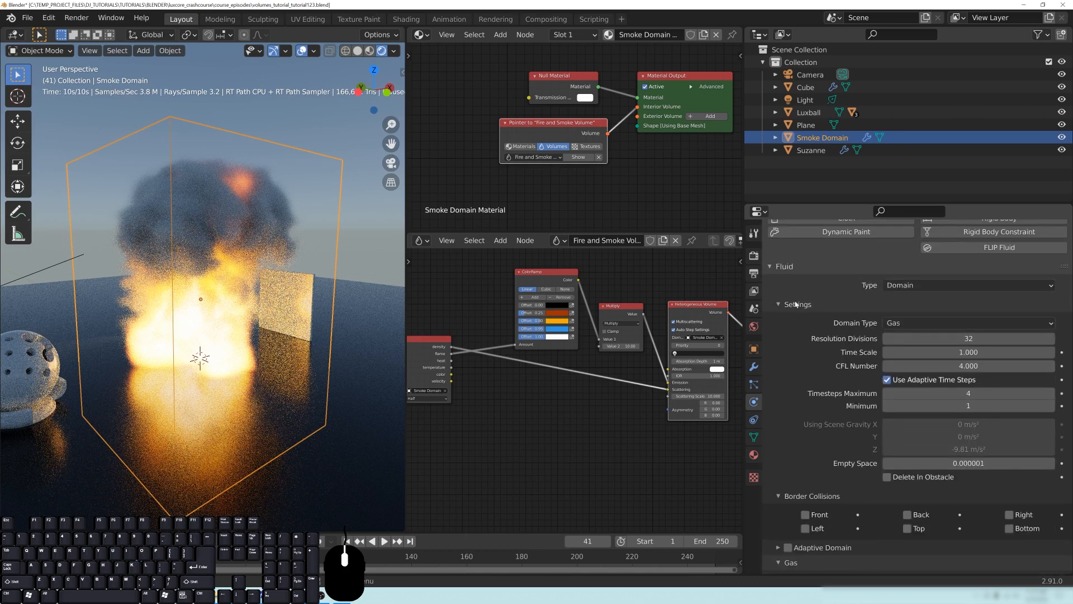
{"action": "left_click", "coordinate": [795, 304]}
{"action": "left_click", "coordinate": [785, 267]}
{"action": "middle_click_drag", "start_coordinate": [298, 293], "coordinate": [183, 302]}
{"action": "scroll", "coordinate": [224, 305], "scroll_direction": "down", "scroll_amount": 3}
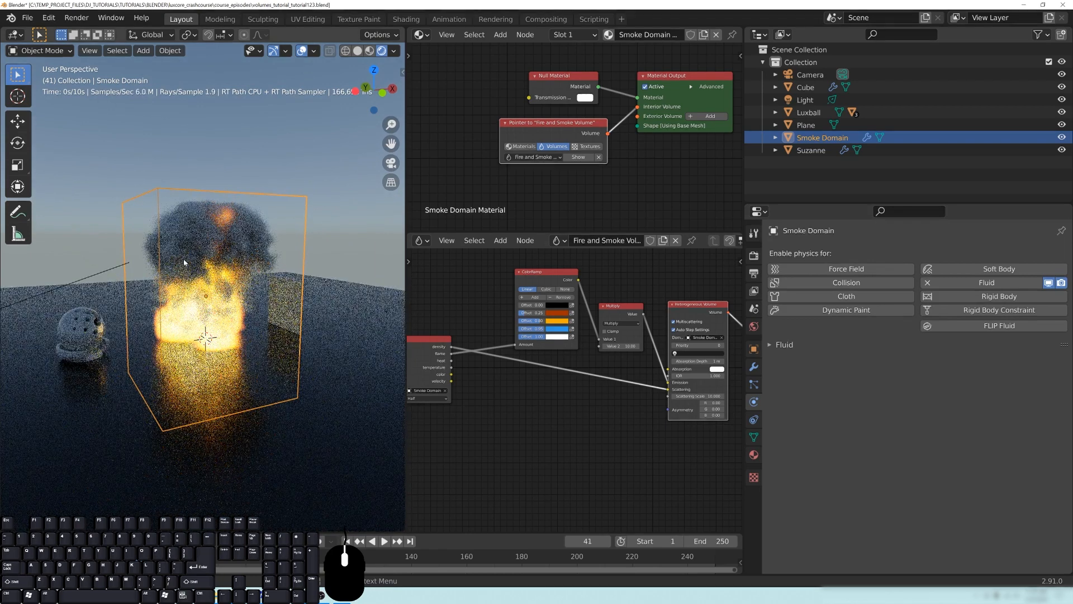
{"action": "middle_click_drag", "start_coordinate": [242, 307], "coordinate": [252, 310]}
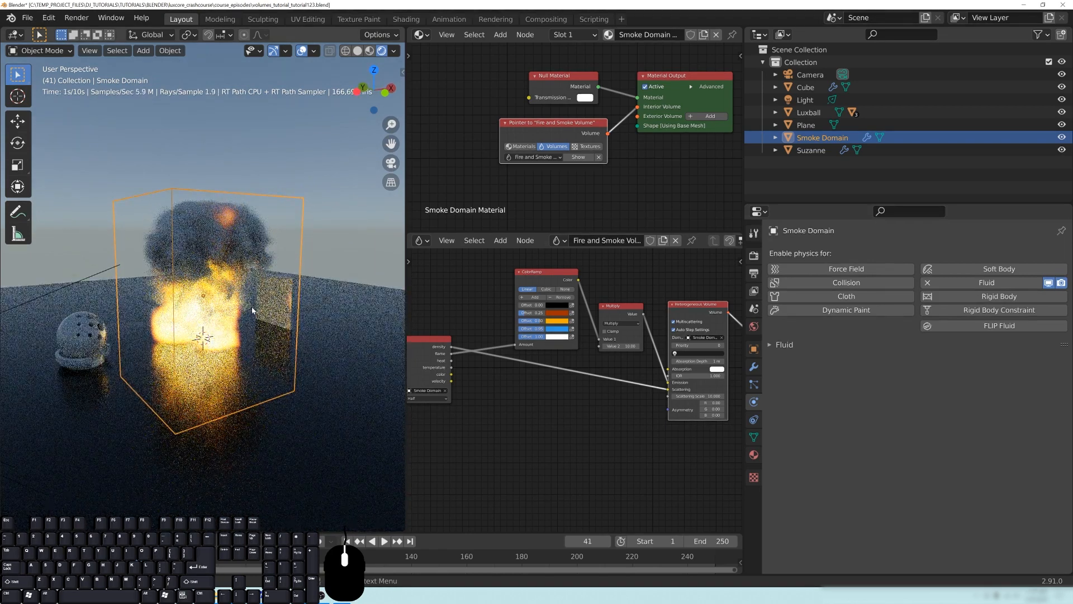
{"action": "middle_click_drag", "start_coordinate": [252, 310], "coordinate": [227, 316]}
{"action": "scroll", "coordinate": [232, 314], "scroll_direction": "up", "scroll_amount": 2}
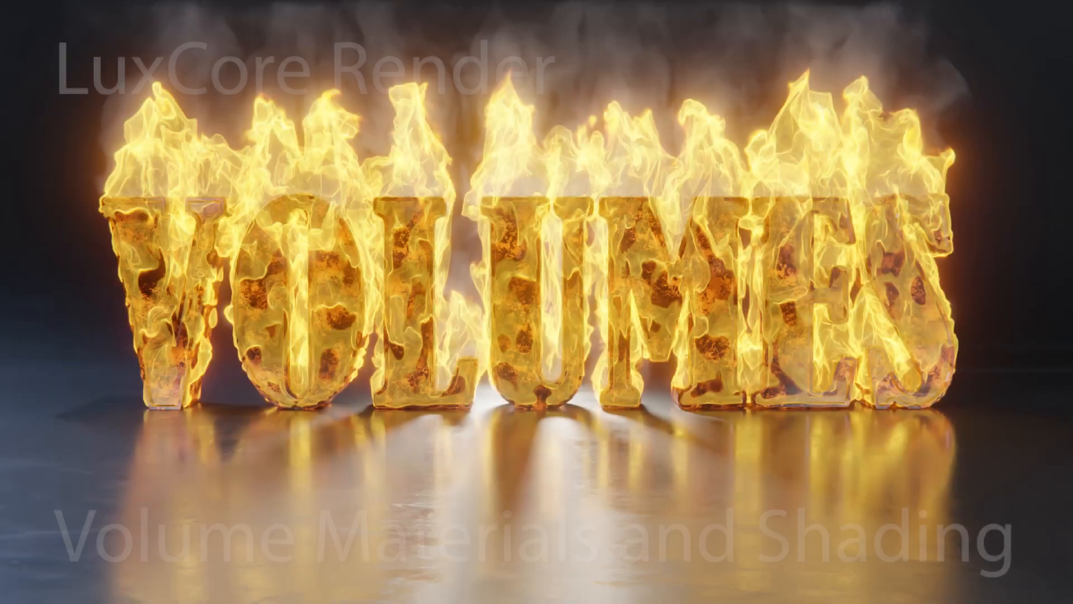